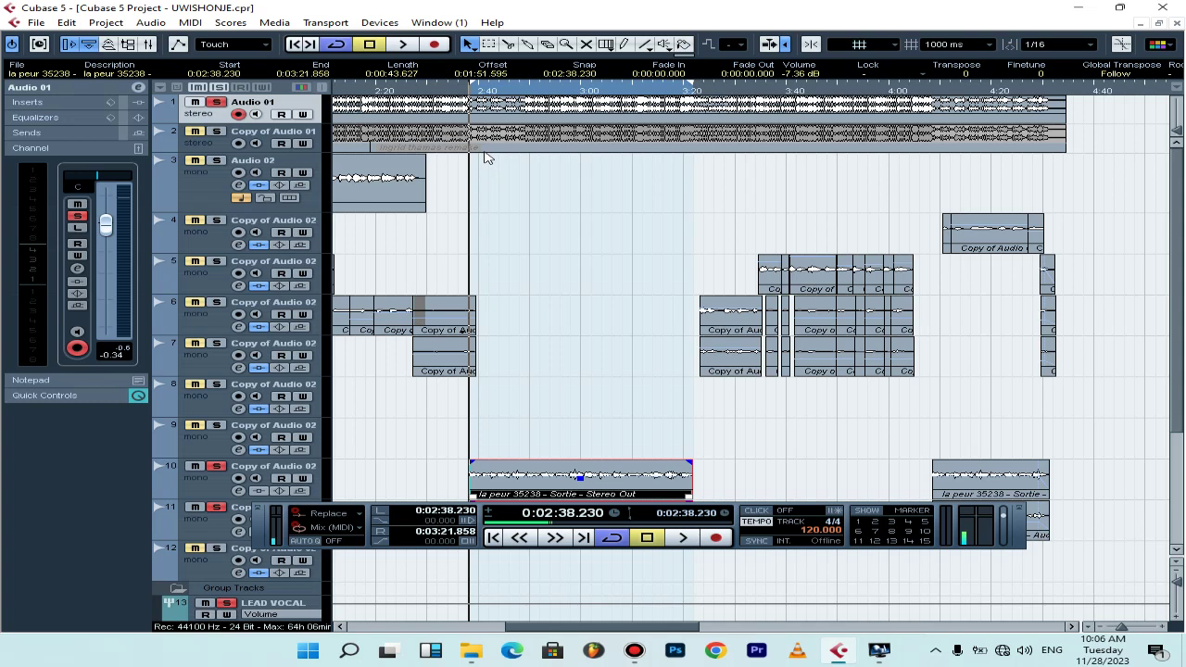
Examine the arrangement around 2:38, from the instrumental tracks down to the selected vocal clips on tracks 10 and 11.
scroll(500, 128, down, 3)
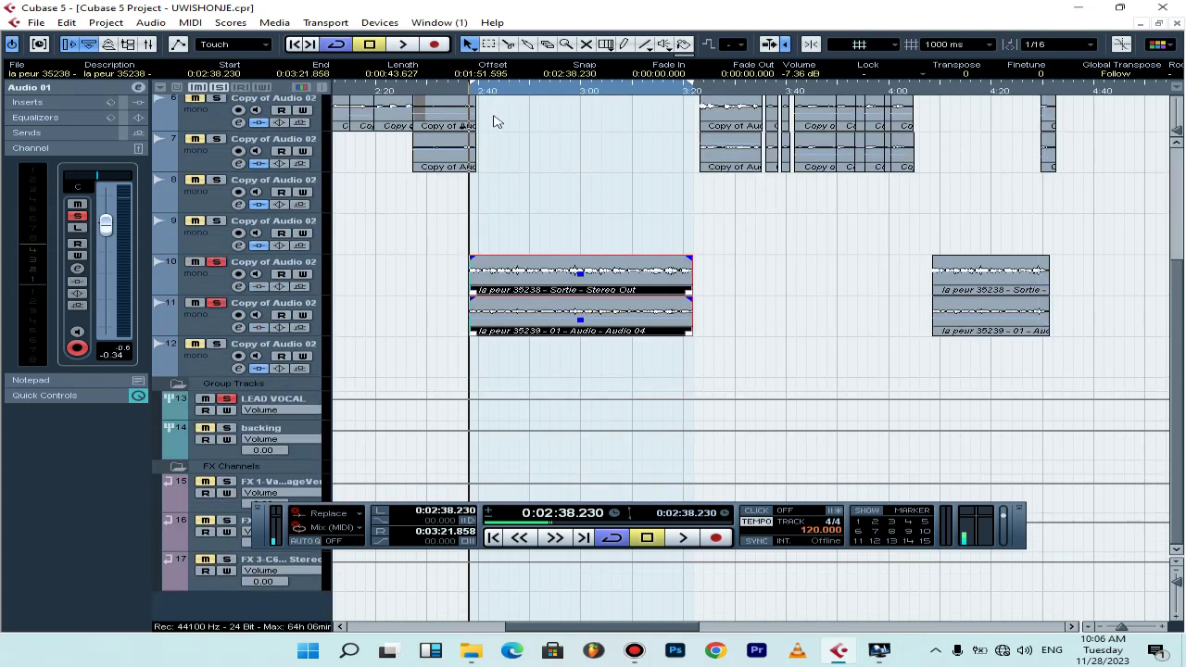
scroll(496, 120, up, 3)
scroll(495, 123, down, 3)
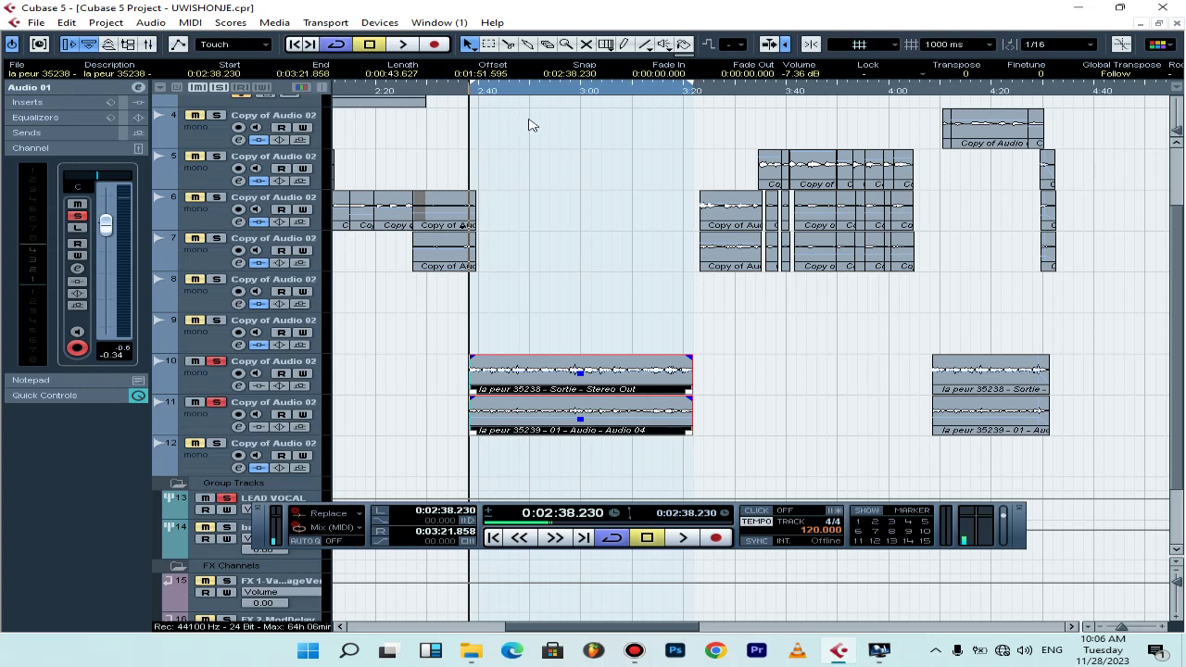
key(h)
key(h)
key(h)
key(h)
key(h)
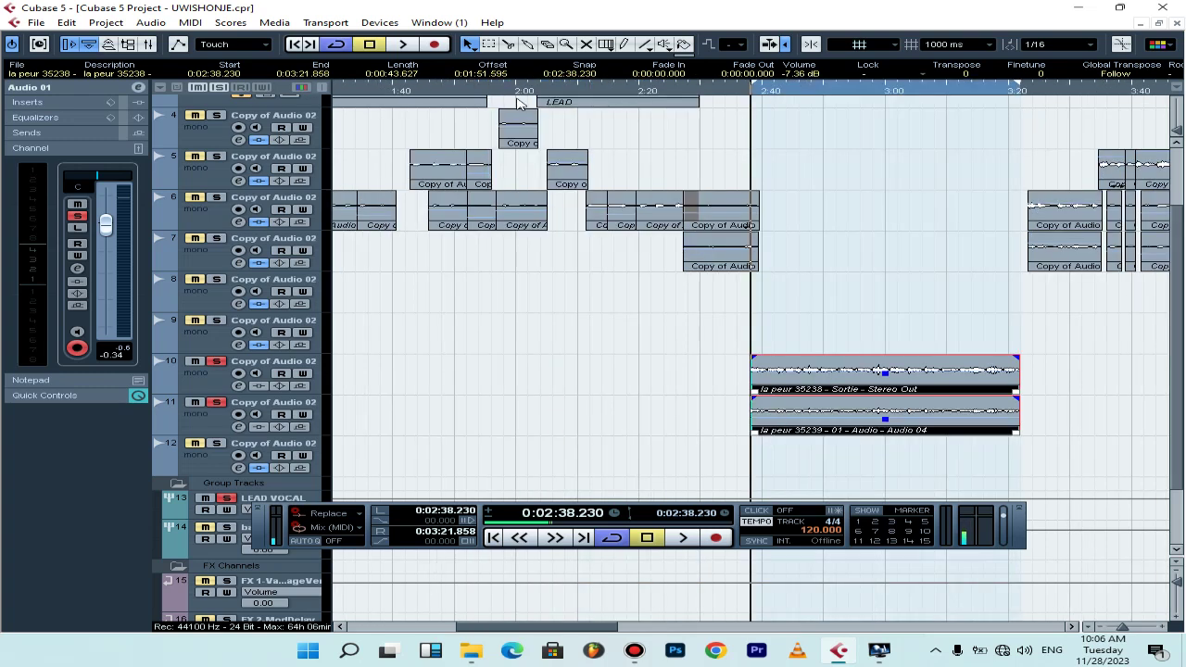
scroll(793, 150, down, 3)
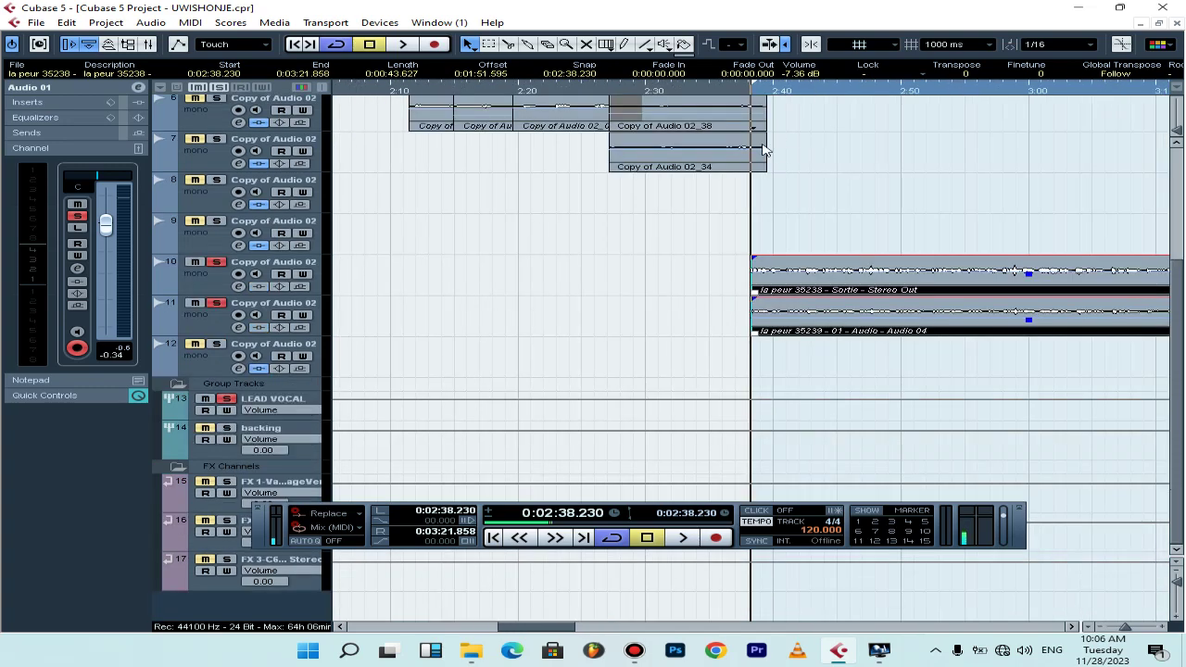
key(h)
scroll(769, 148, up, 5)
key(g)
key(g)
key(g)
key(g)
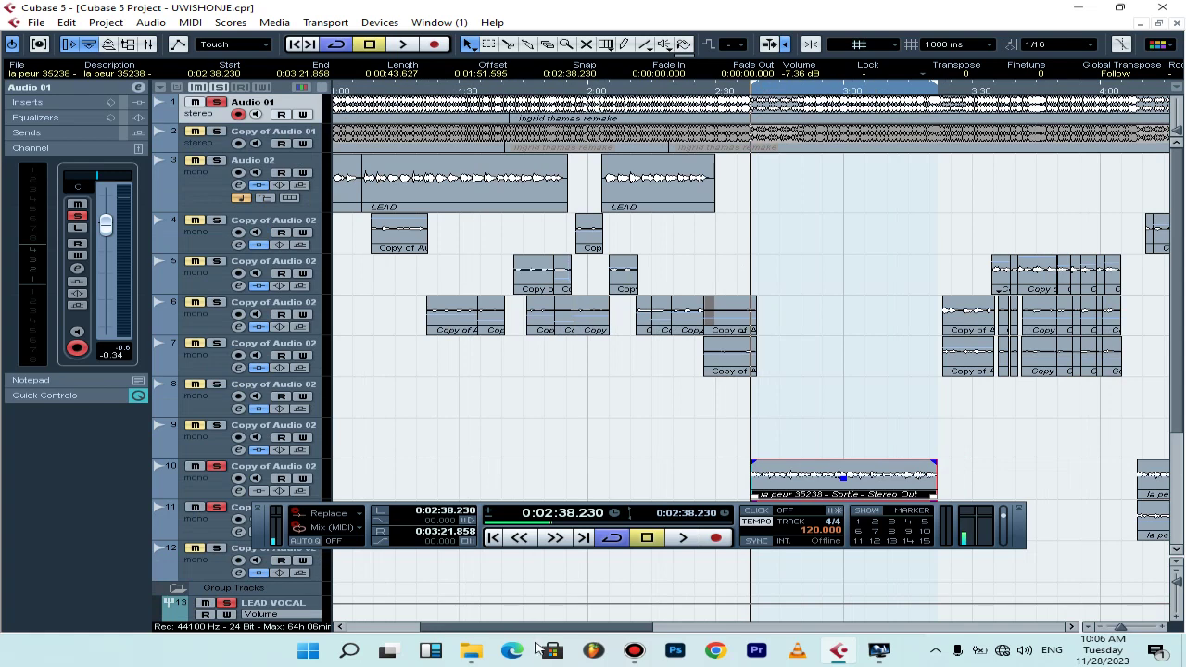
Compare the instrumental and lead tracks with the two vocal clips in the looped section on tracks 10 and 11.
drag(521, 632, 615, 625)
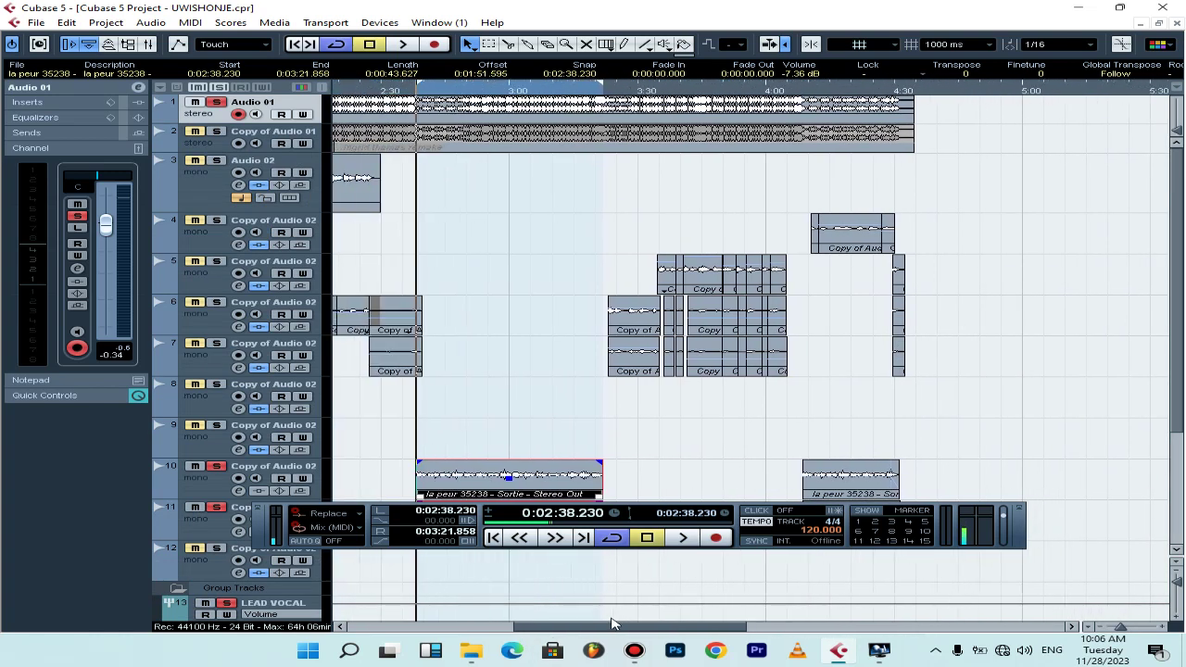
scroll(525, 248, down, 5)
scroll(524, 248, up, 5)
scroll(525, 248, down, 5)
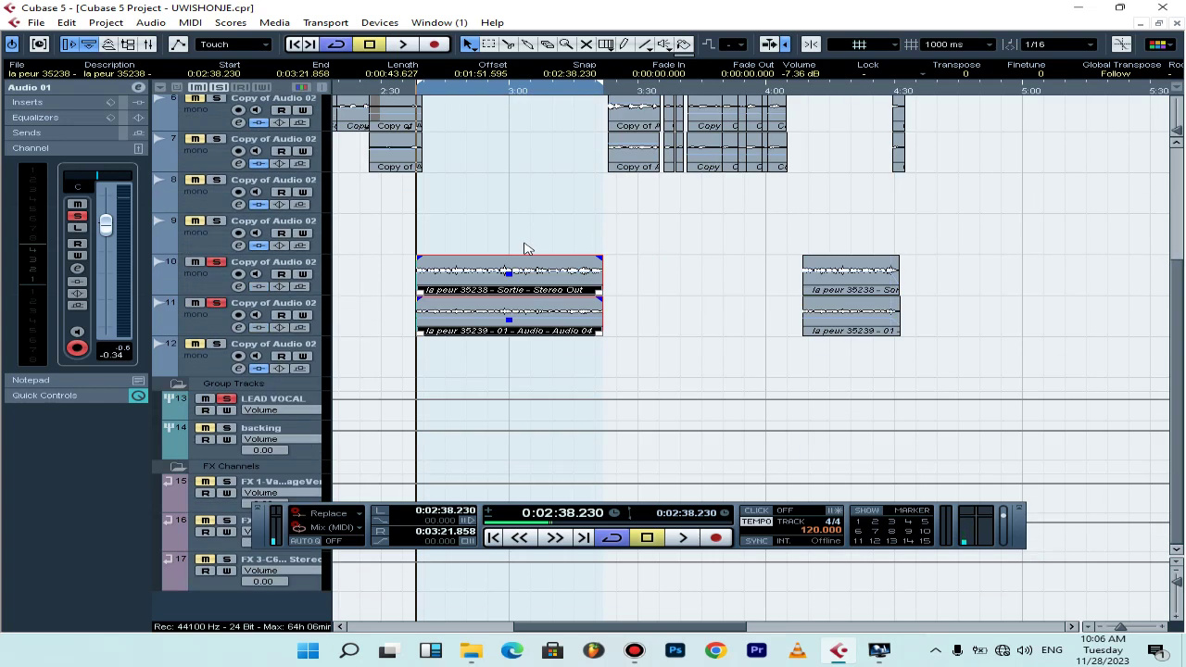
scroll(524, 249, up, 5)
scroll(378, 200, down, 5)
scroll(376, 200, up, 5)
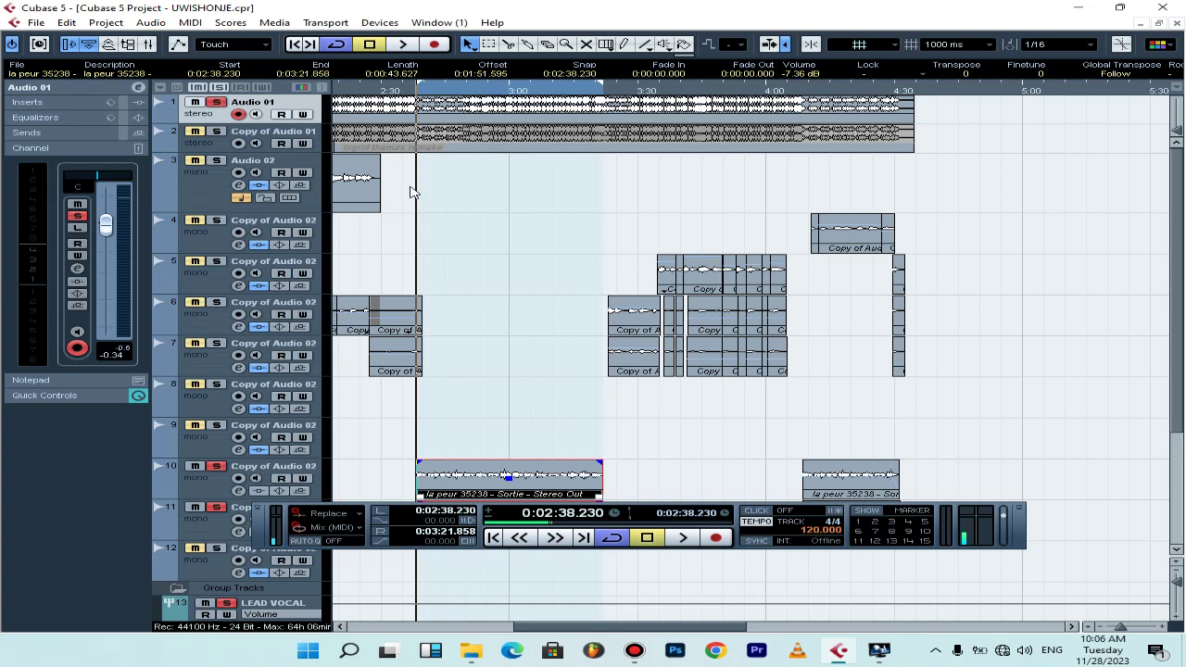
scroll(414, 188, down, 5)
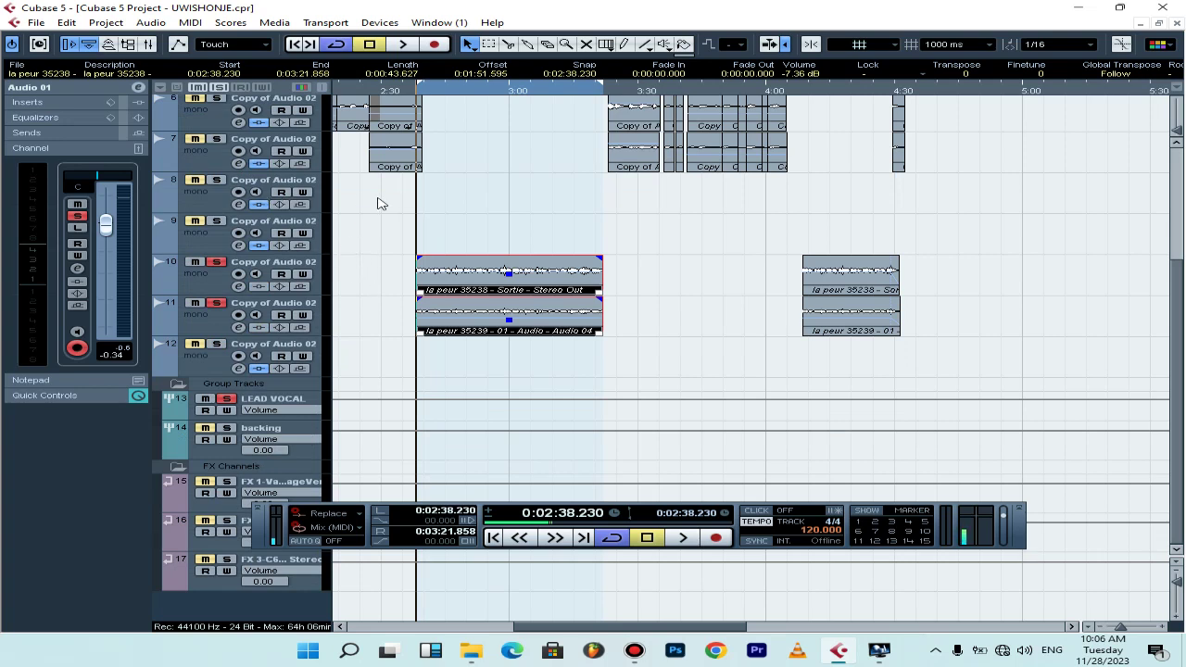
scroll(360, 236, up, 5)
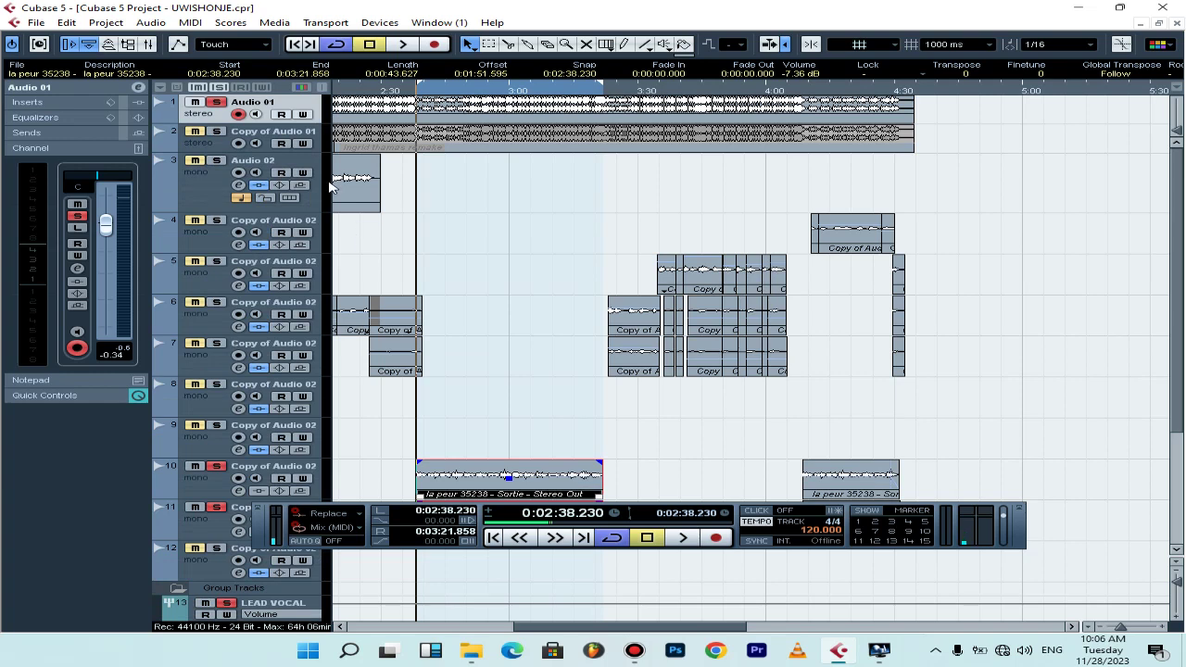
scroll(463, 182, down, 5)
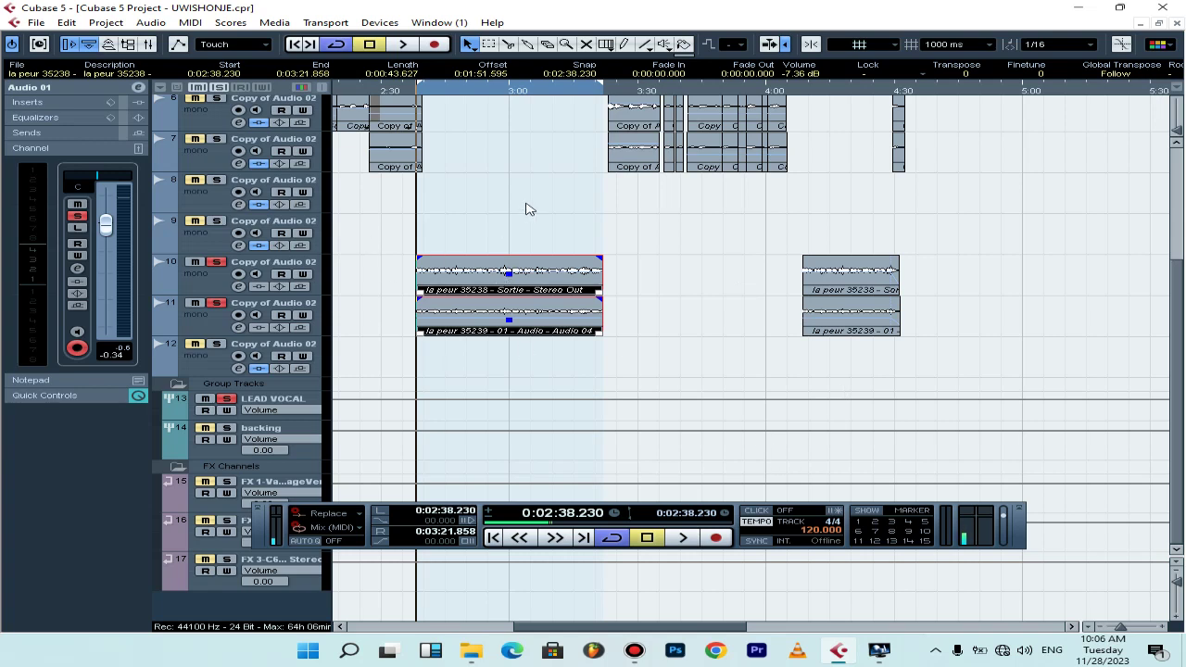
scroll(508, 203, up, 5)
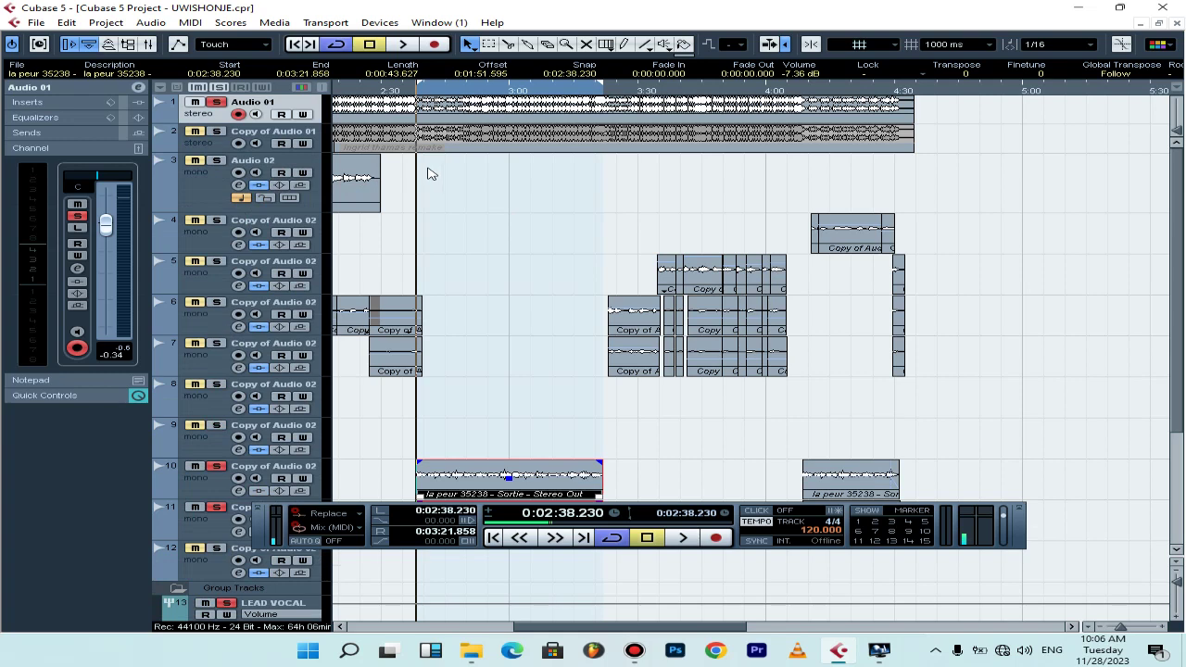
scroll(429, 173, down, 5)
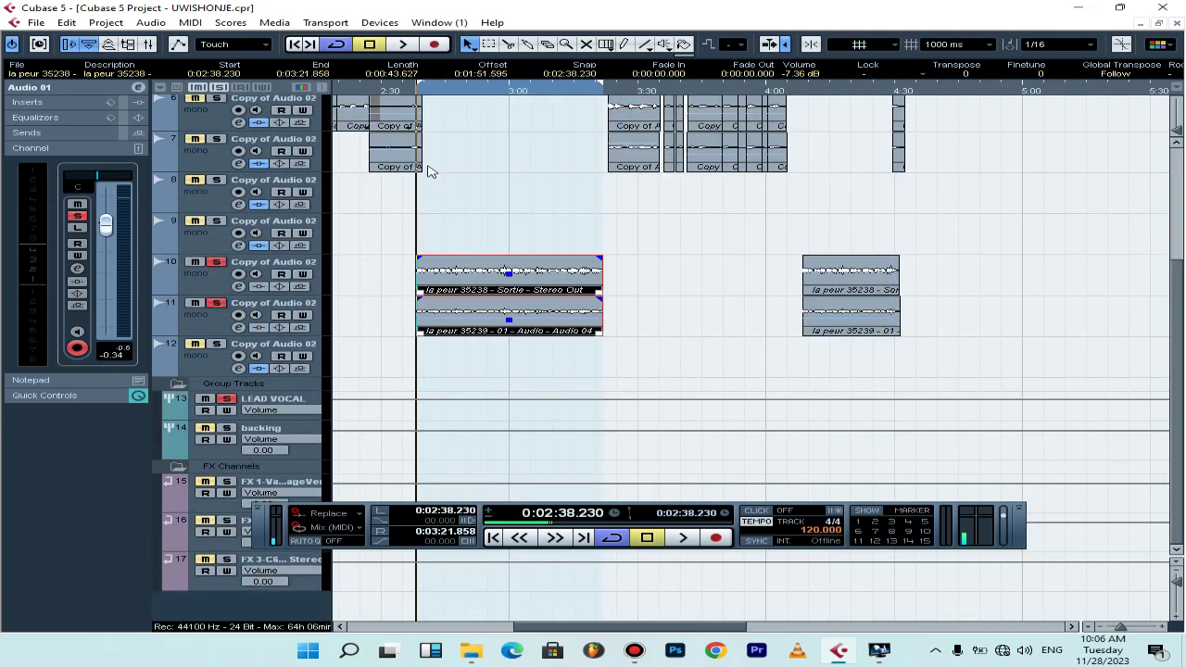
scroll(429, 174, up, 5)
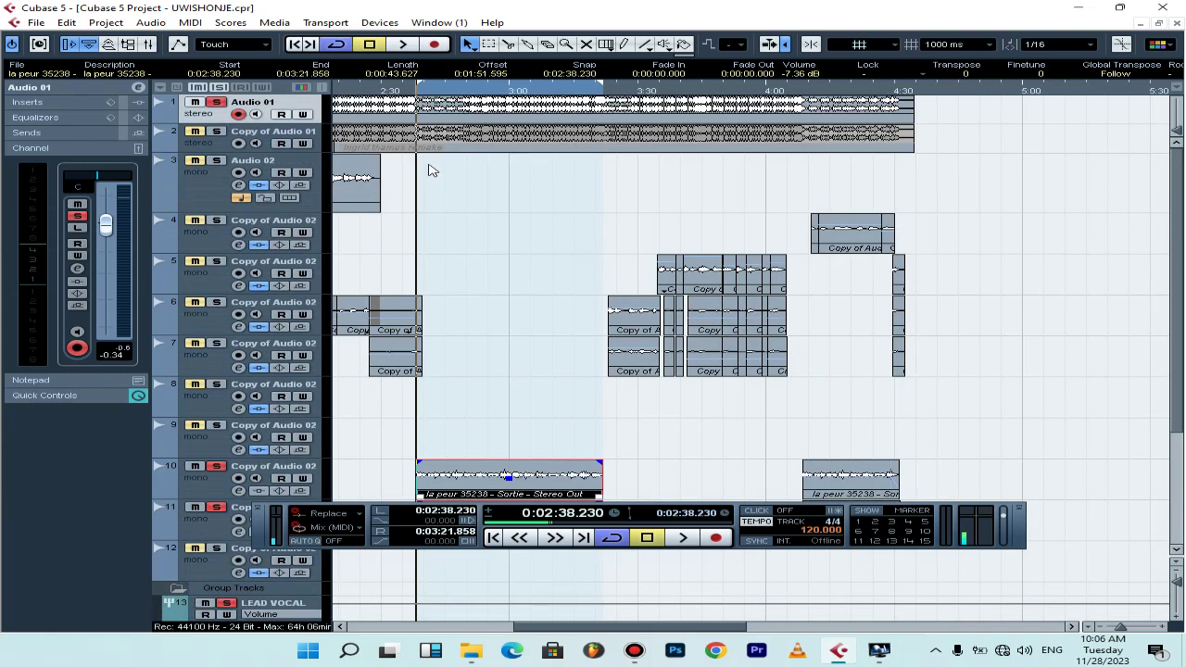
scroll(429, 171, down, 5)
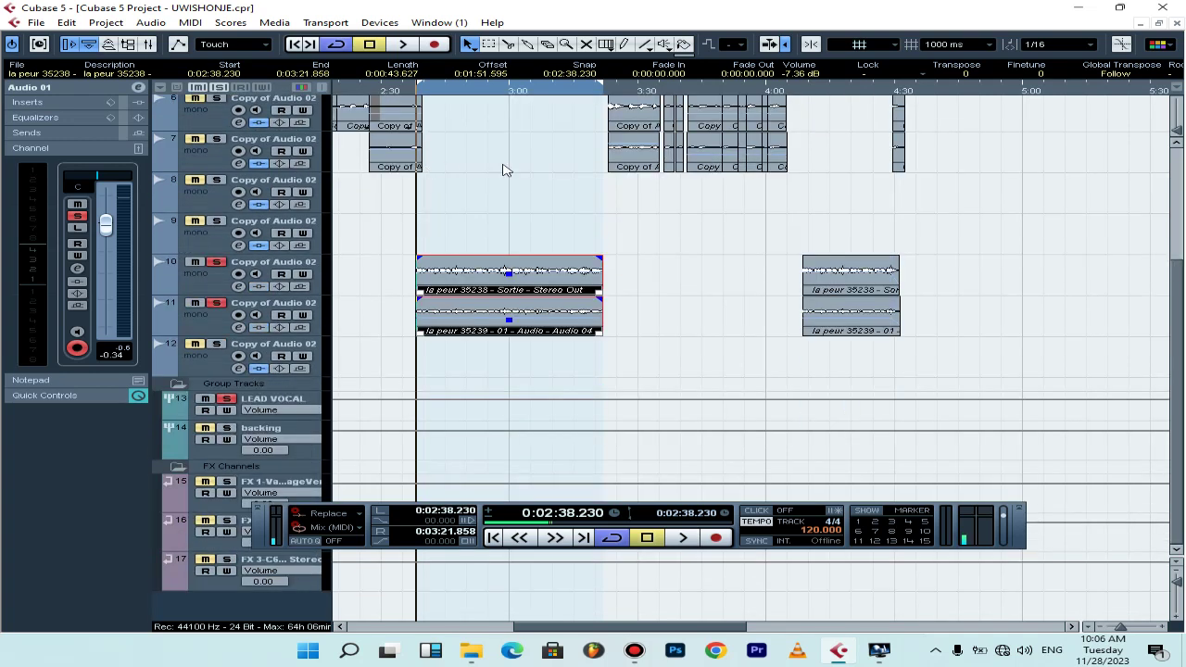
Play the looped vocal section, stop playback, and return the cursor to the left locator.
key(space)
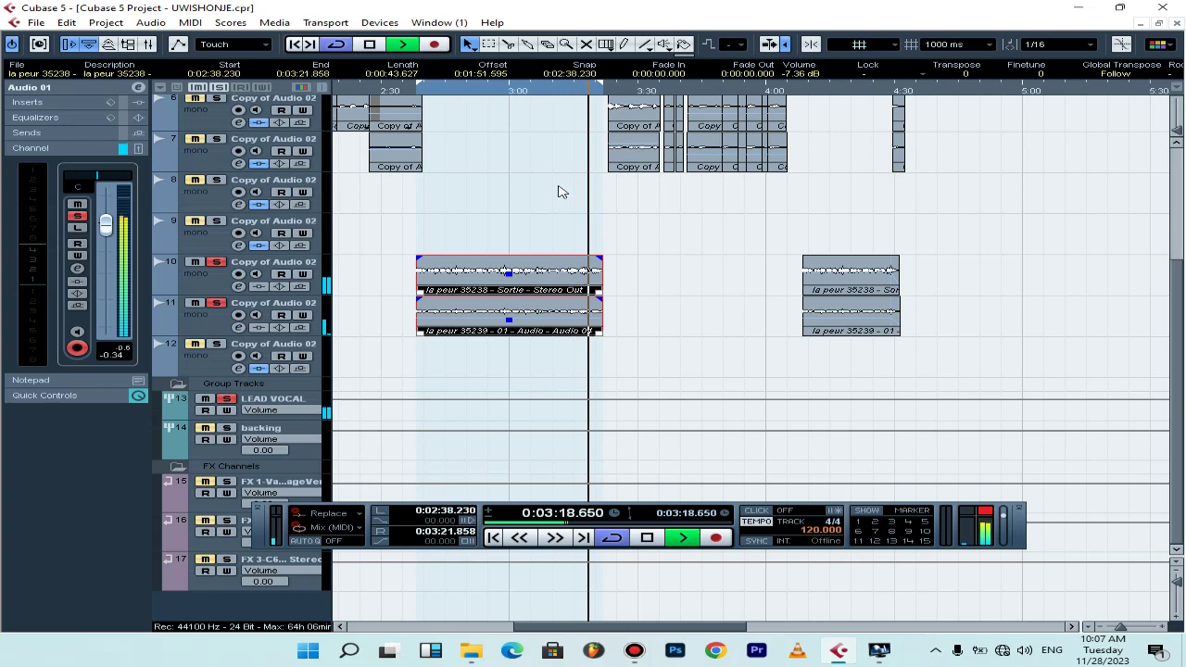
mouse_move(659, 6)
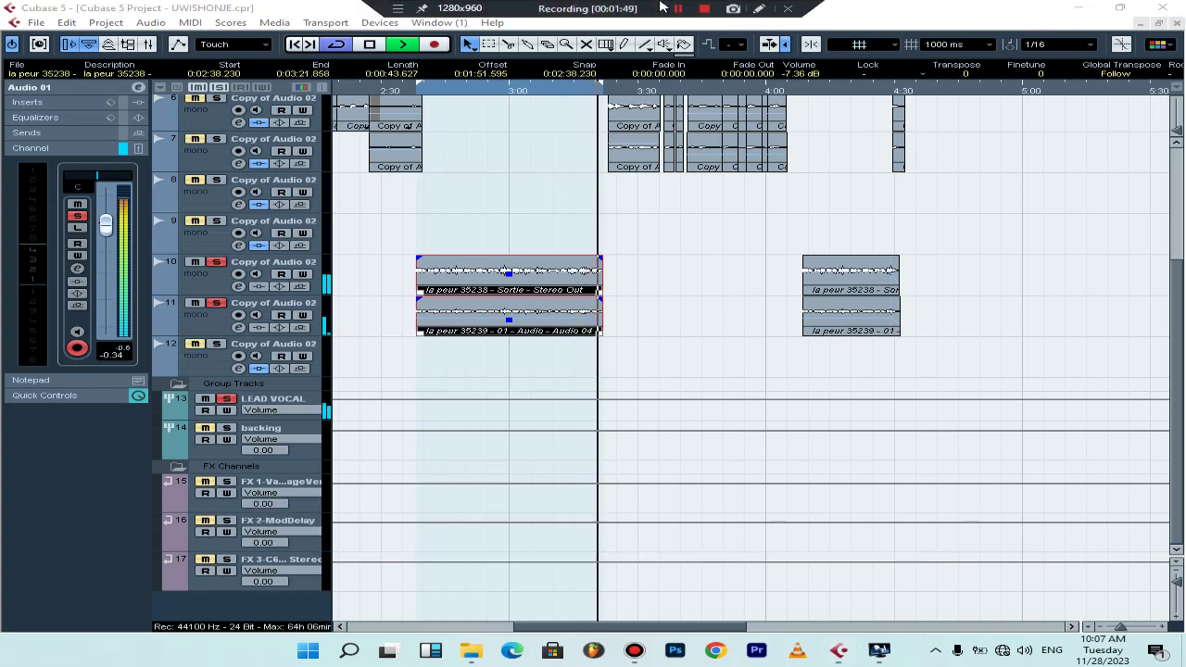
key(space)
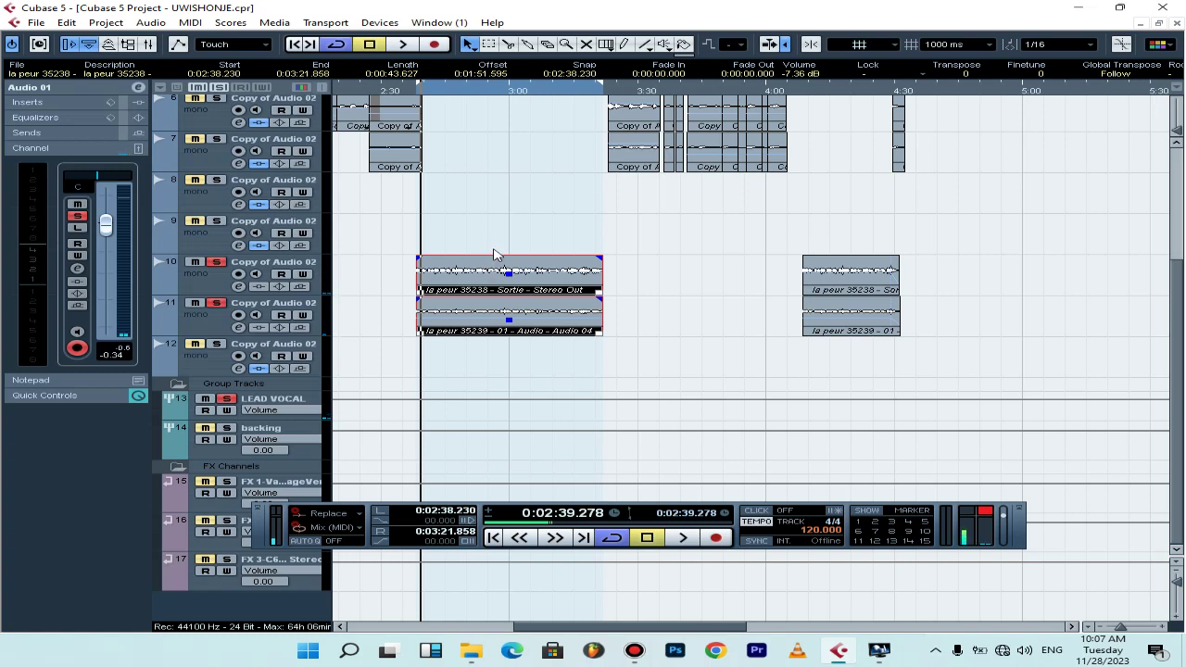
key(KP_1)
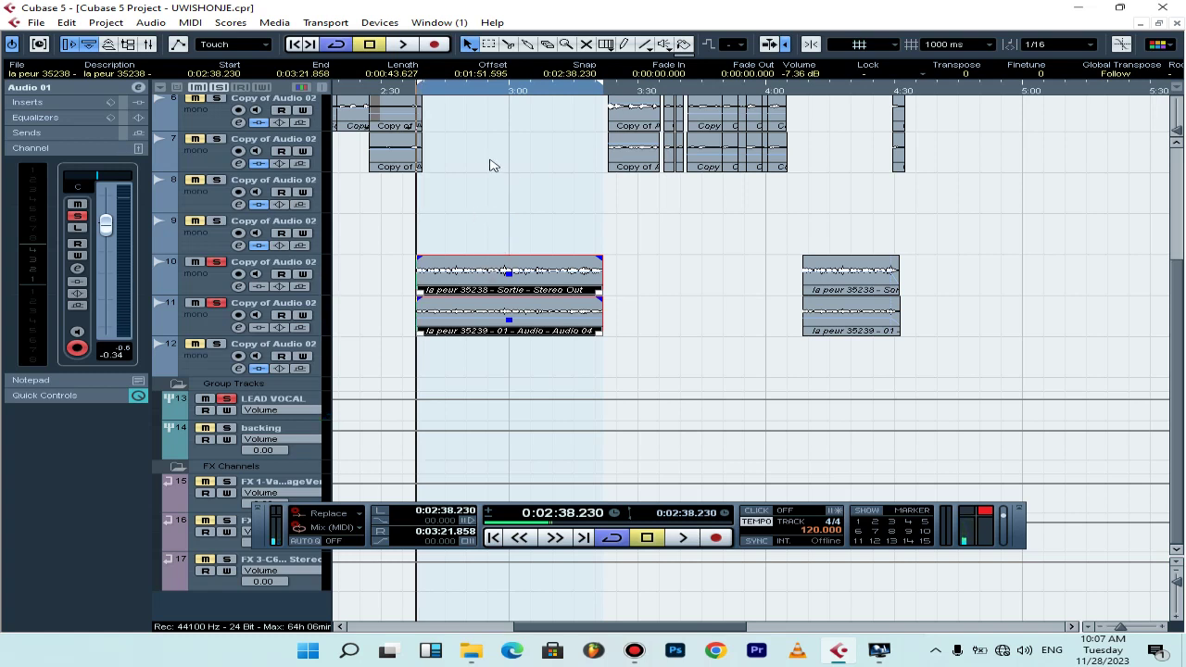
Inspect the full length of the two selected vocal clips and the tracks above them at a closer scale.
key(h)
key(h)
key(h)
key(h)
key(h)
key(h)
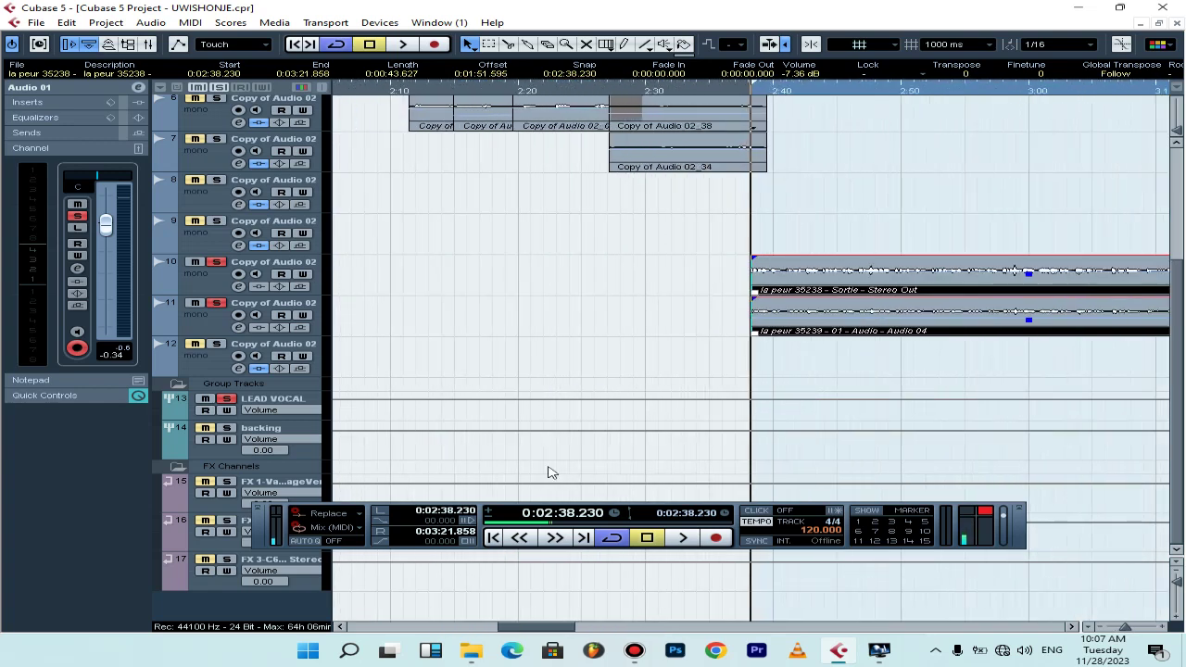
drag(517, 627, 551, 628)
scroll(487, 272, up, 3)
scroll(436, 261, down, 3)
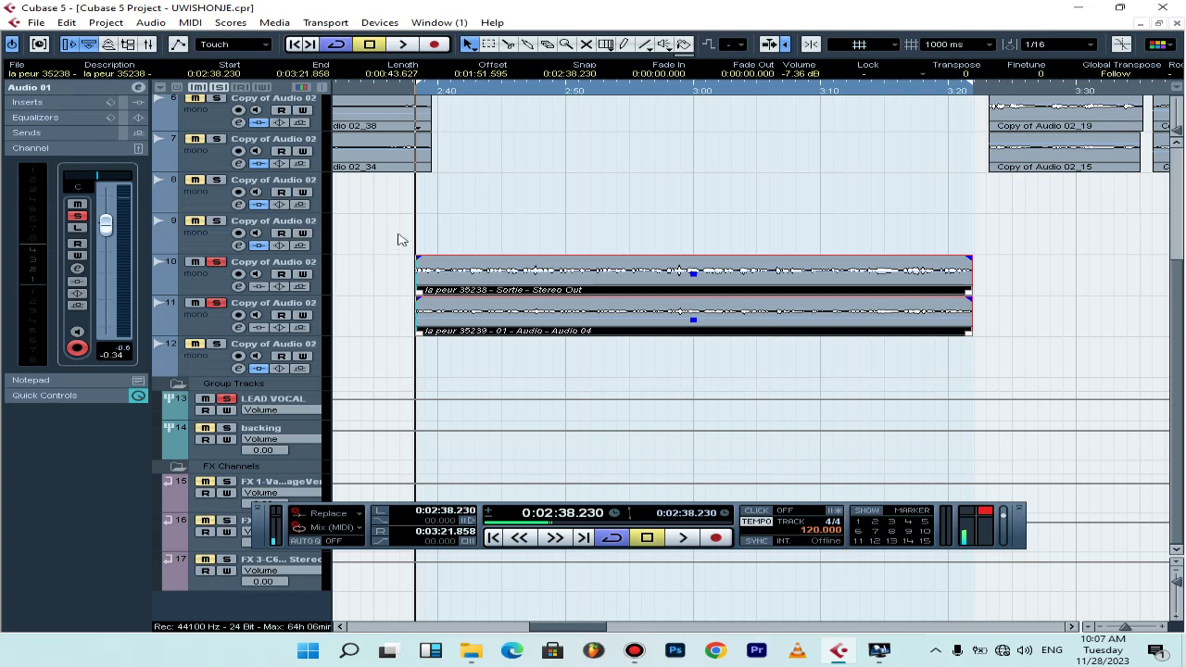
scroll(408, 220, up, 3)
scroll(405, 217, up, 3)
scroll(460, 207, down, 6)
scroll(463, 225, up, 6)
scroll(463, 225, down, 6)
scroll(461, 225, up, 6)
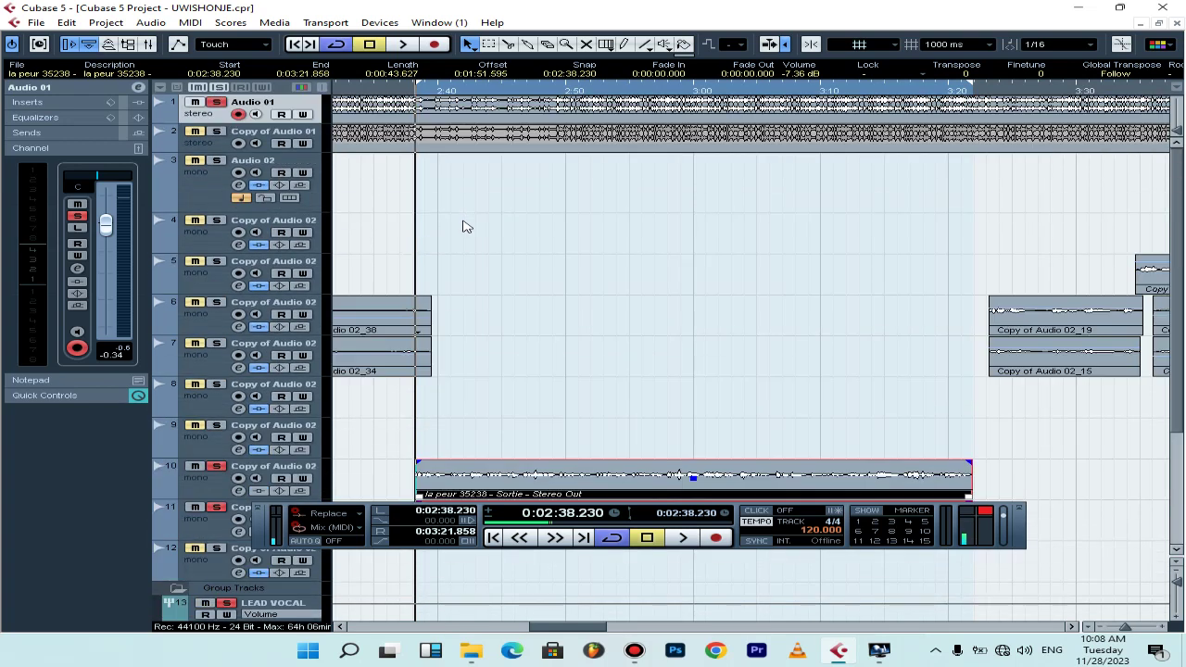
Review how the vocal clips on tracks 10 and 11 are arranged relative to the other tracks through the song's end.
key(g)
key(g)
key(g)
key(g)
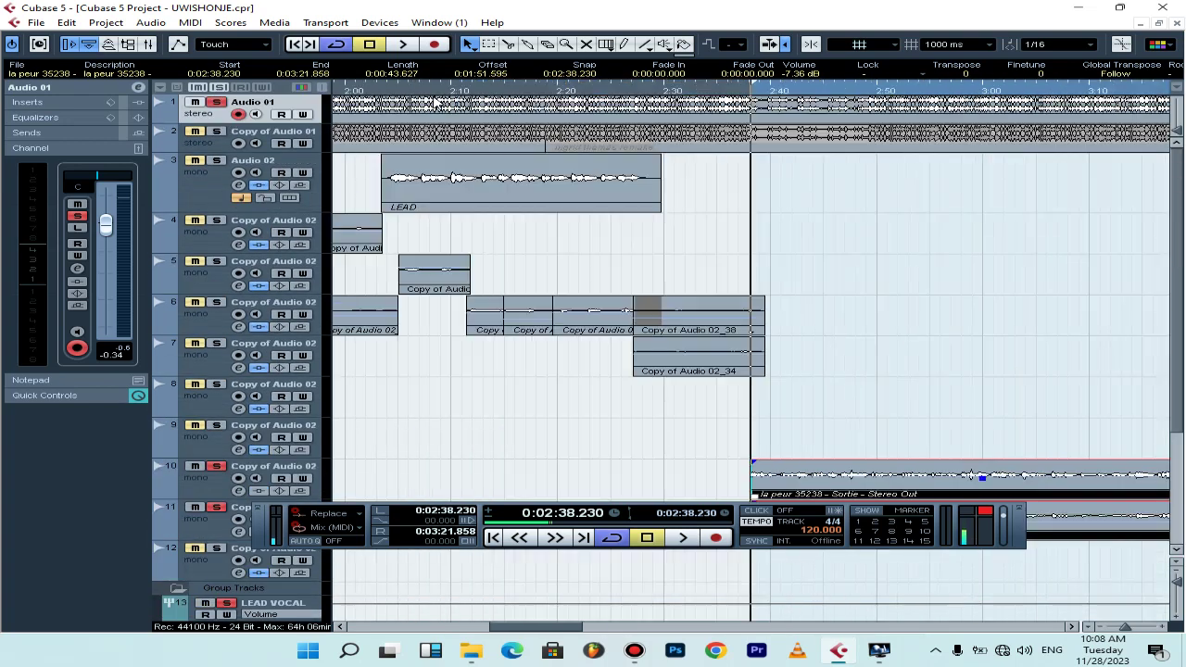
scroll(621, 179, down, 6)
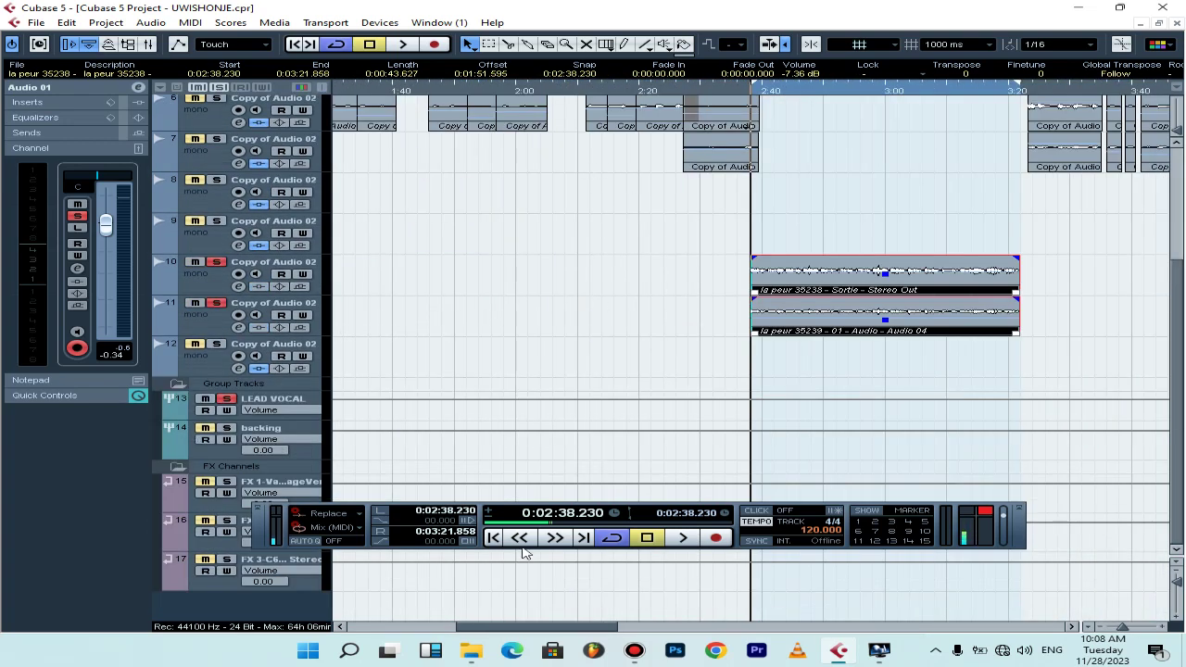
drag(492, 627, 560, 628)
scroll(468, 205, up, 5)
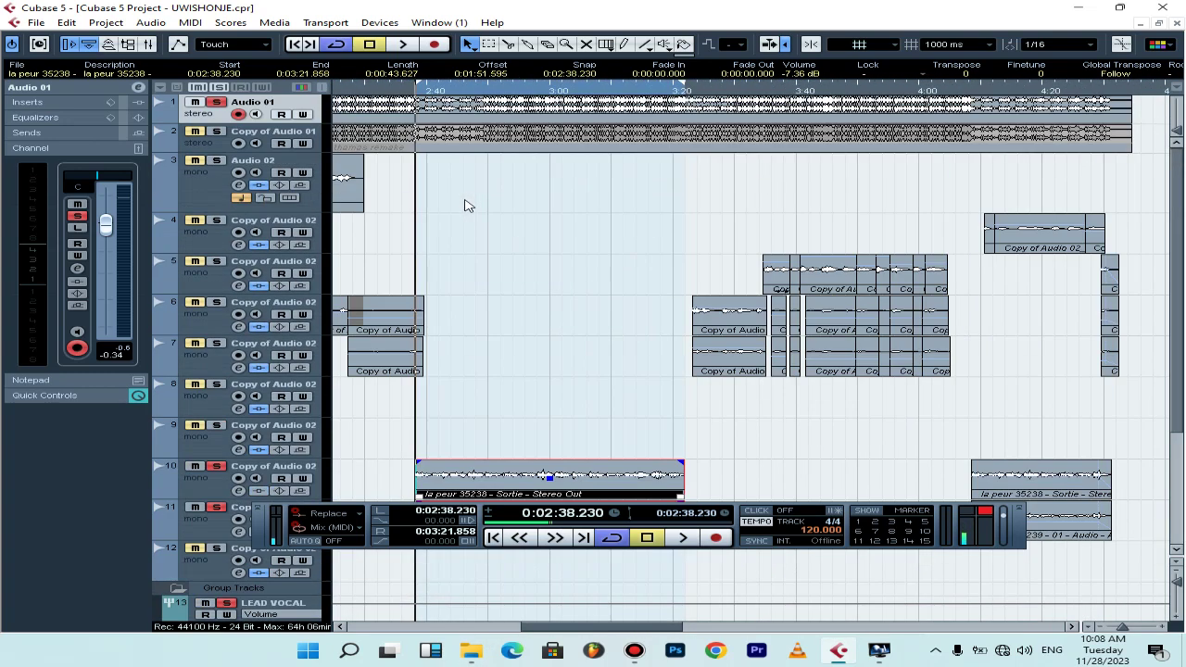
scroll(556, 232, down, 3)
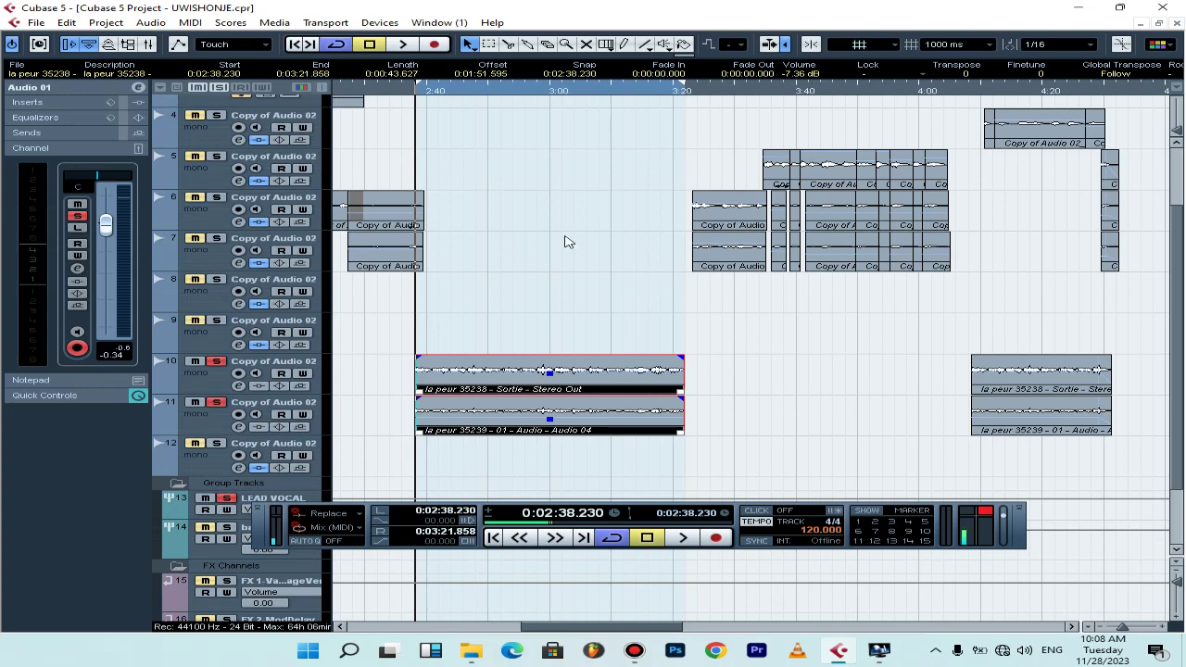
scroll(654, 244, down, 2)
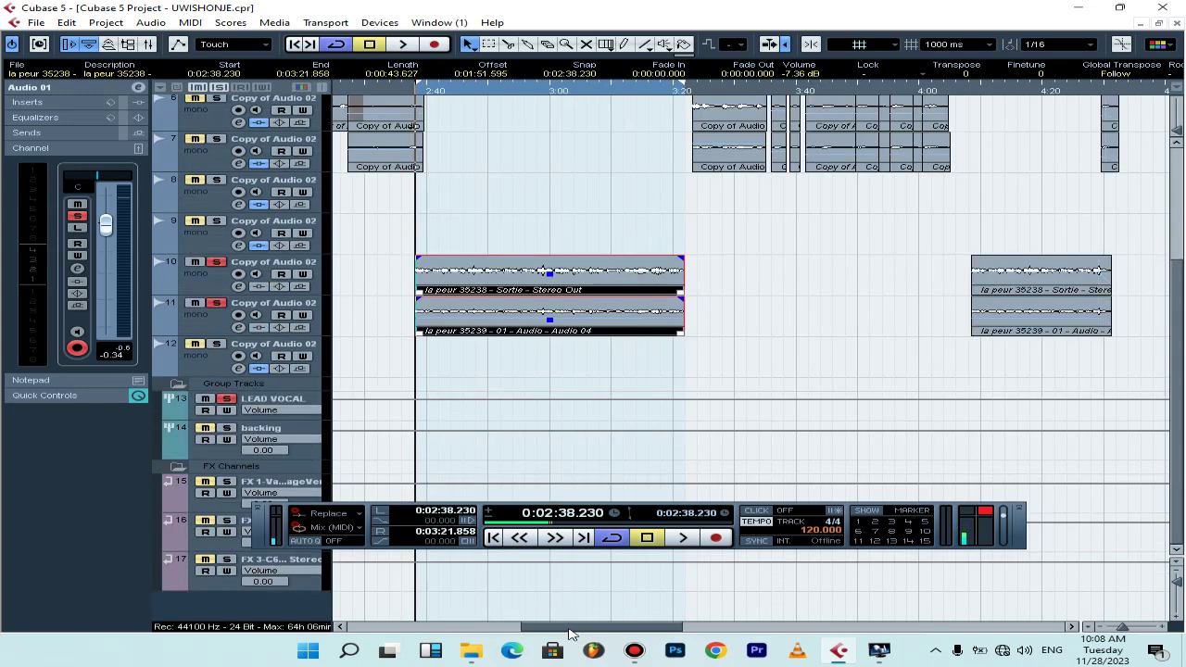
drag(570, 634, 576, 632)
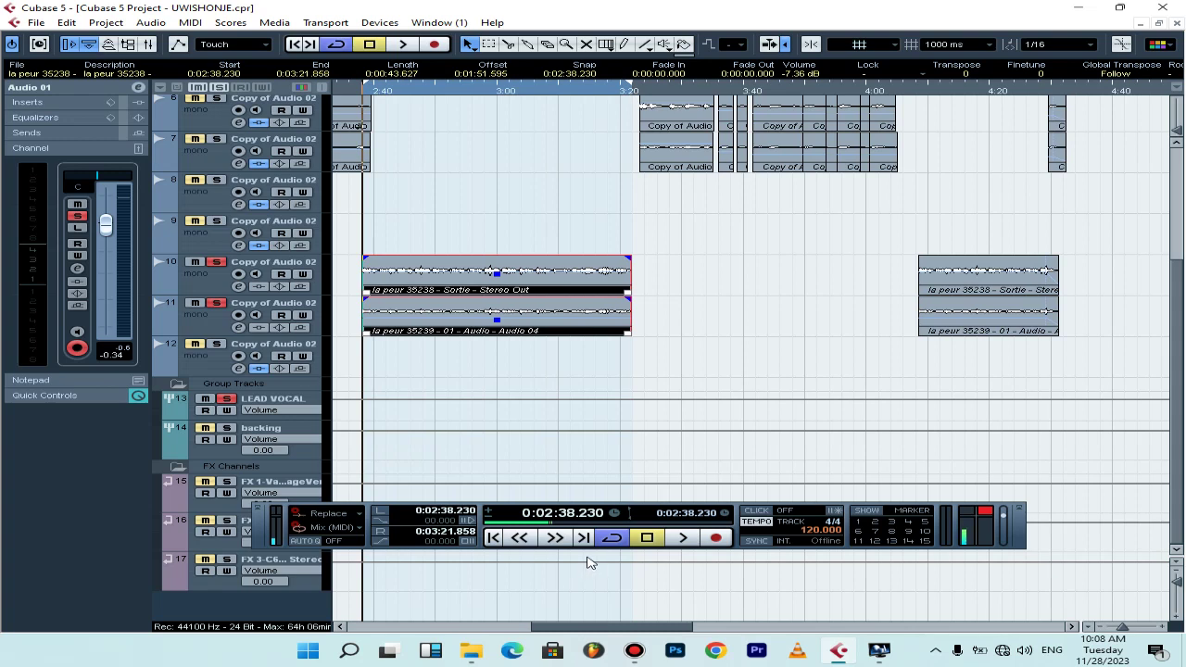
mouse_move(549, 634)
mouse_down()
mouse_move(524, 631)
mouse_move(552, 629)
mouse_up()
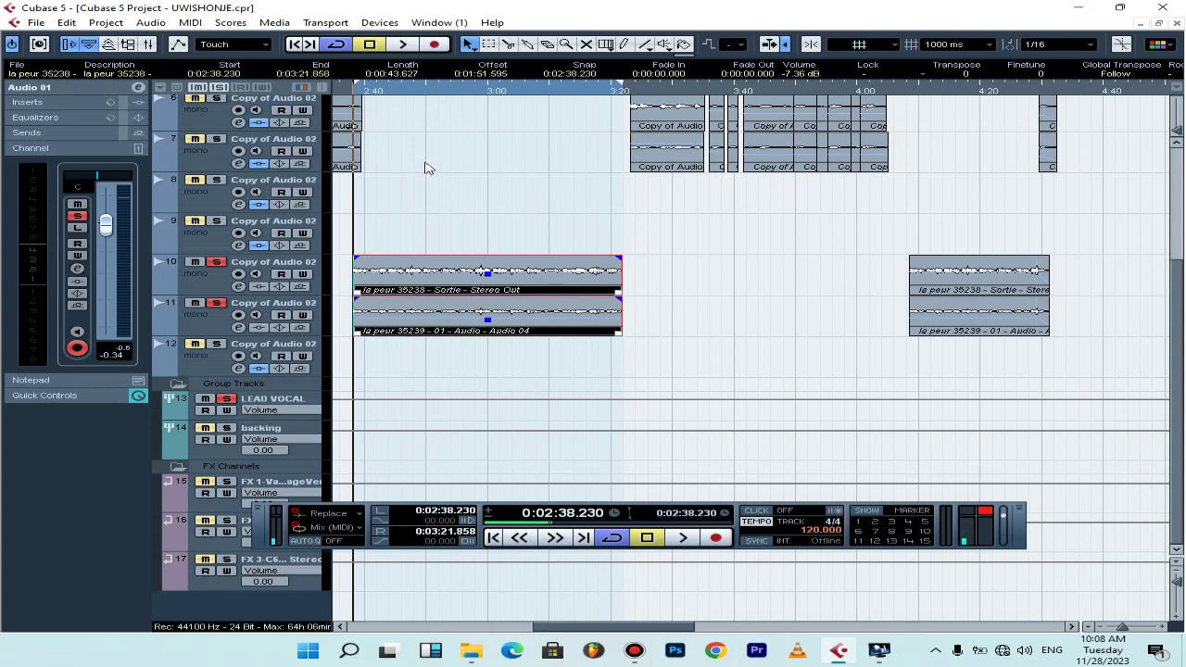
scroll(569, 169, up, 5)
scroll(570, 171, down, 3)
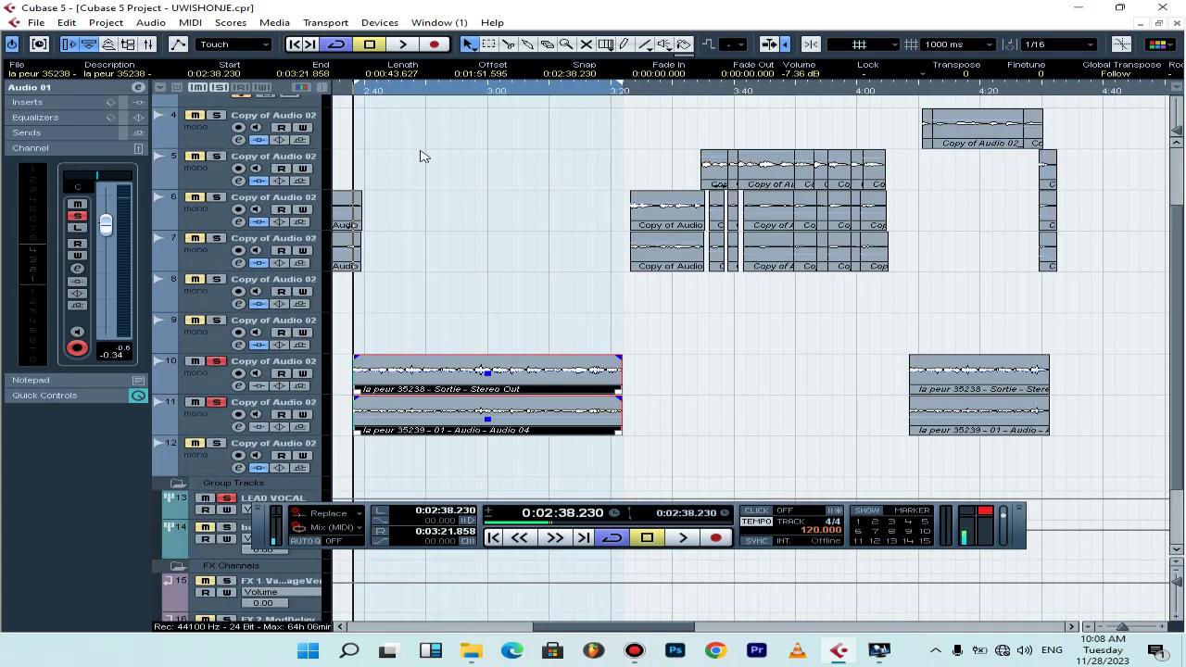
scroll(619, 197, down, 3)
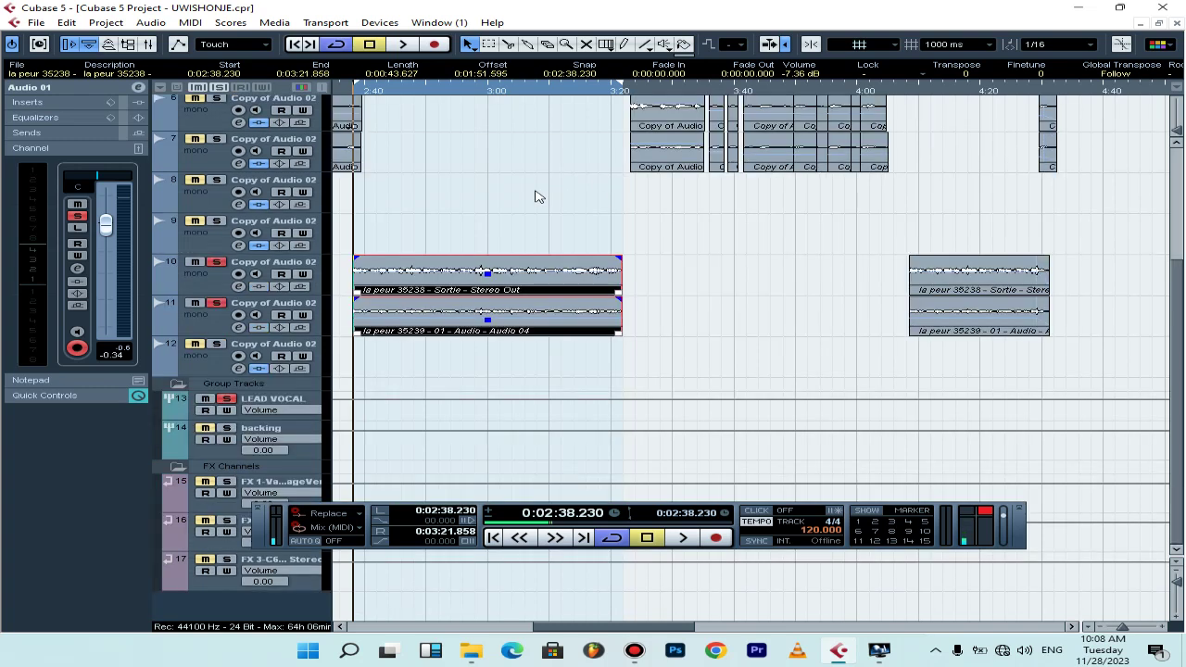
Open the channel settings of vocal track 10 and display its Auto-Tune Evo insert.
click(283, 270)
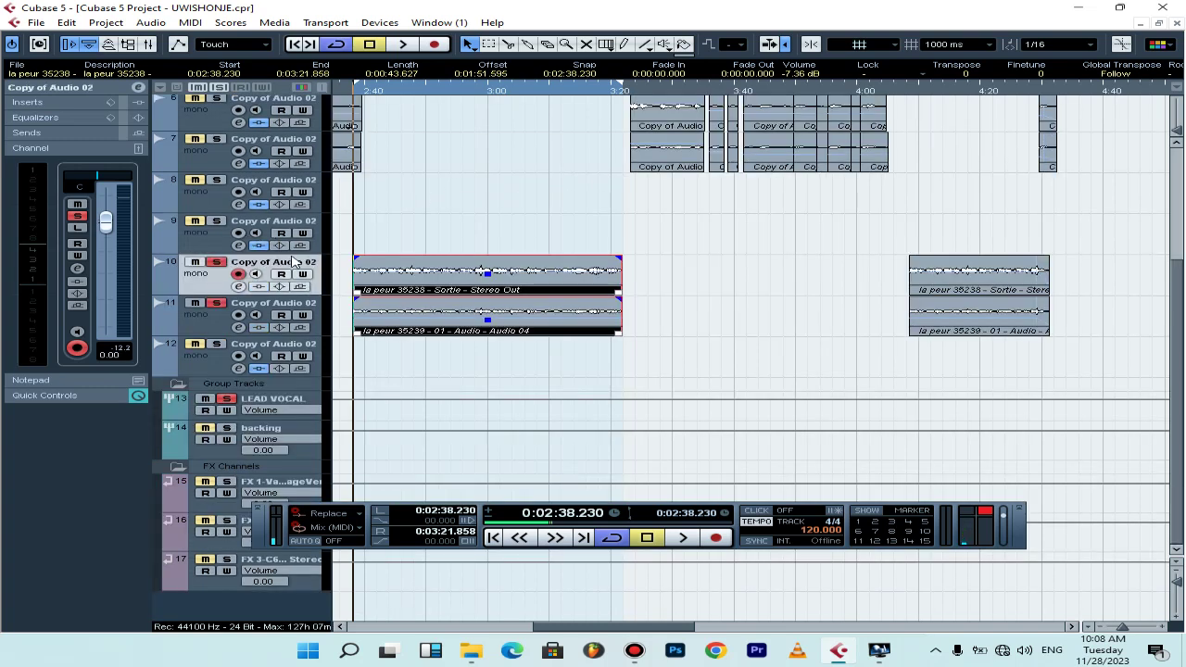
click(209, 321)
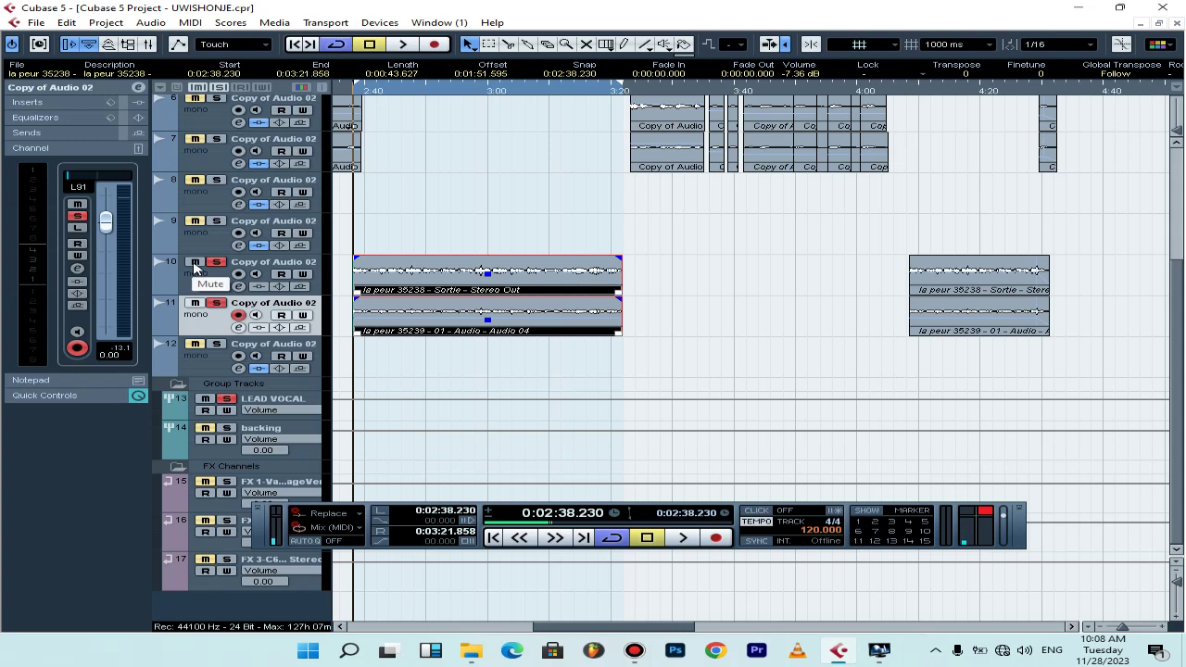
click(238, 287)
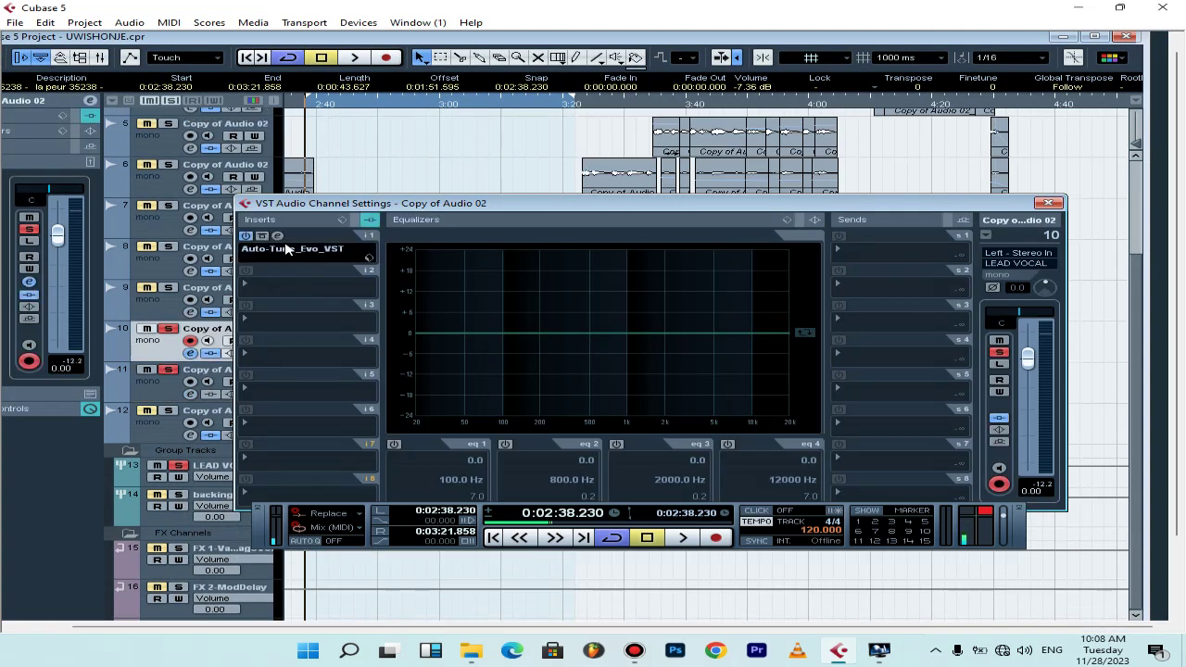
click(287, 248)
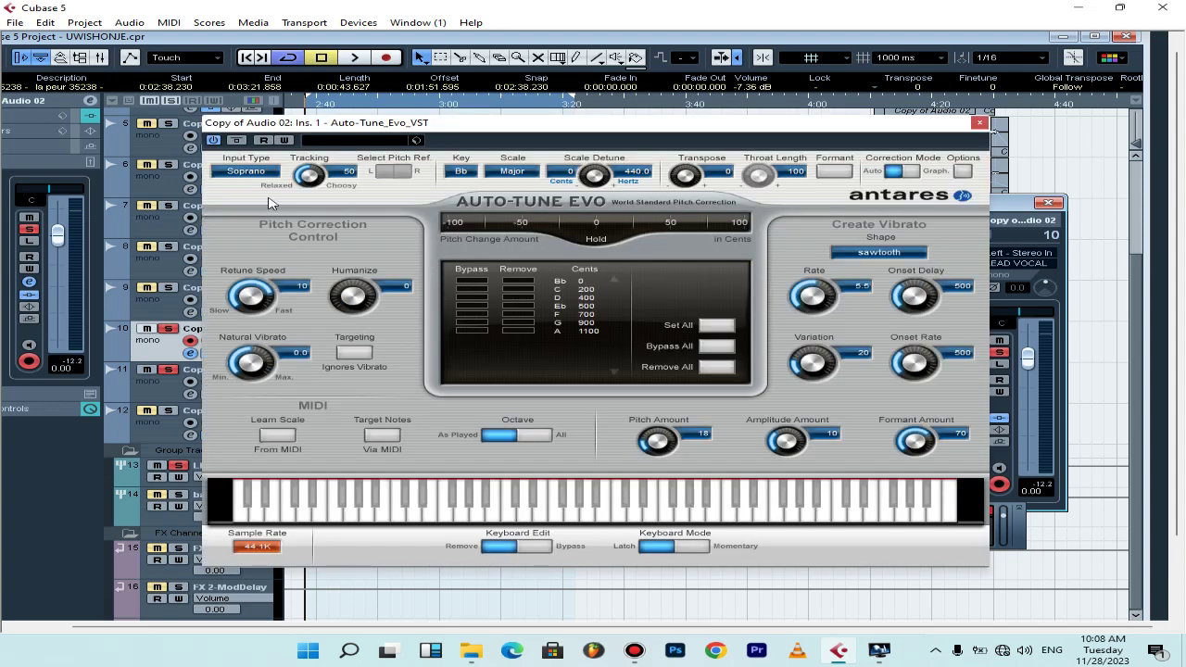
Inspect the scale and key choices offered by Auto-Tune Evo on track 10 without picking a different option.
click(517, 171)
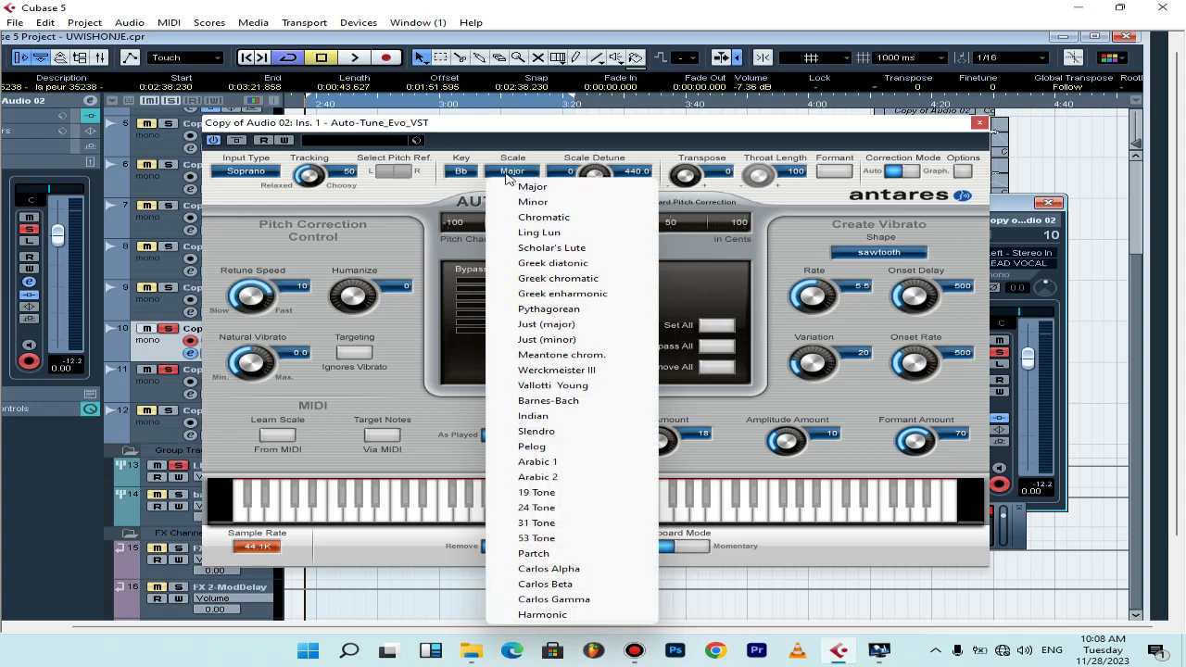
click(463, 172)
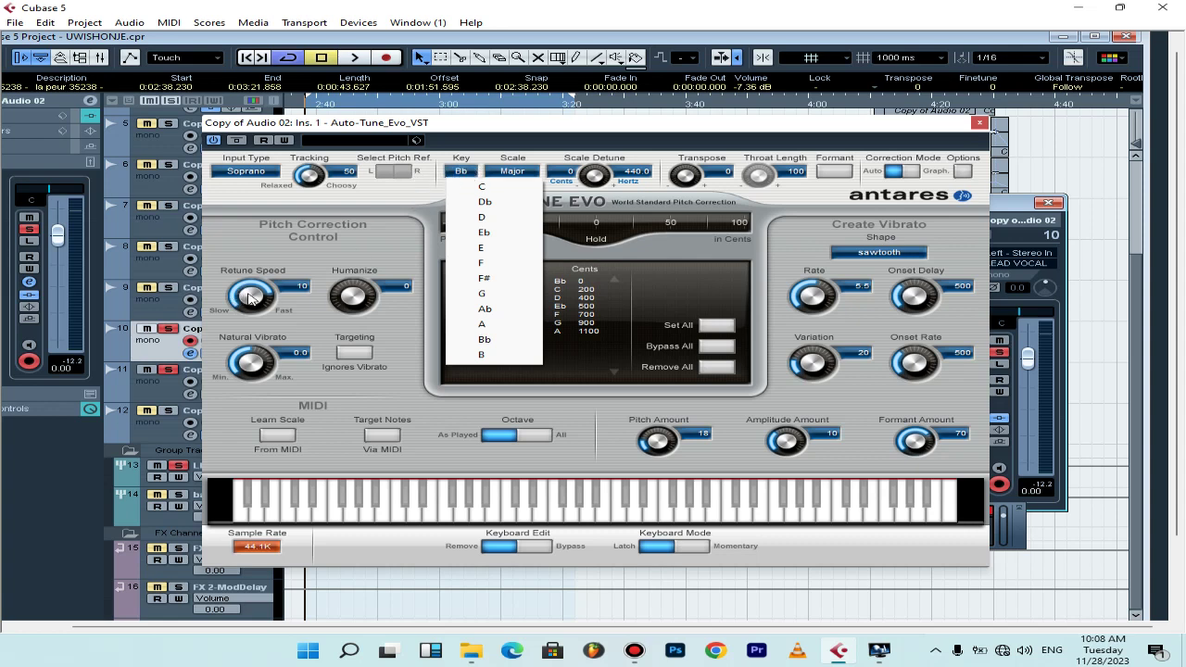
click(252, 253)
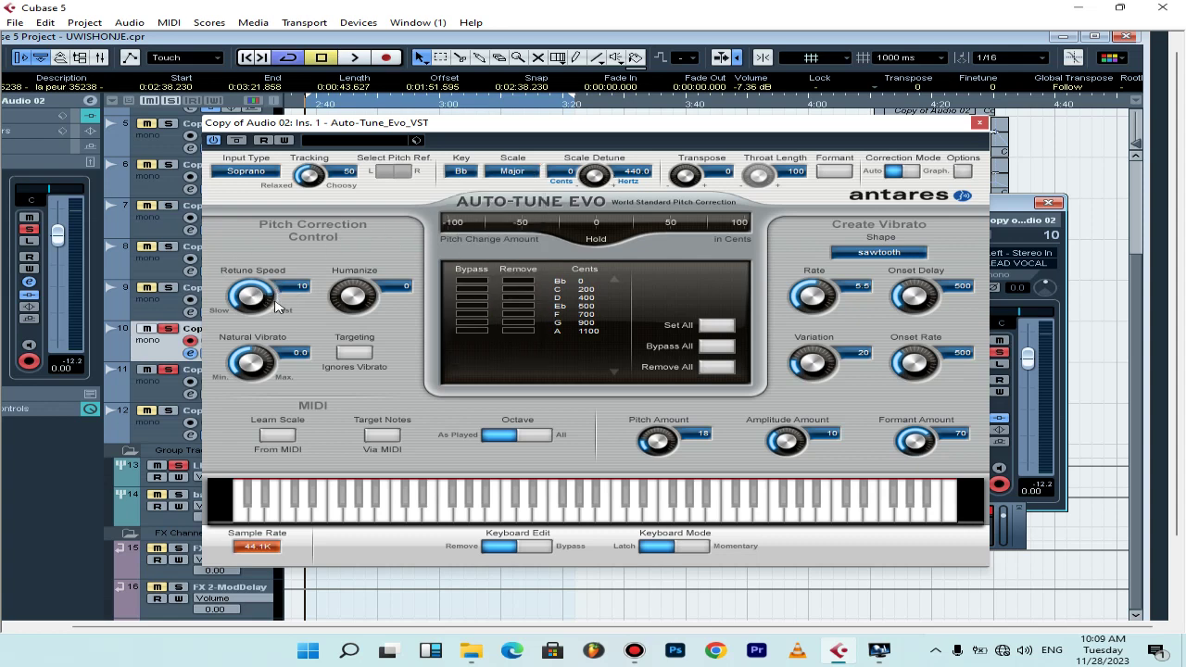
Choose sawtooth as the vibrato shape in Auto-Tune Evo, and close the plug-in and track 10's channel settings.
click(850, 254)
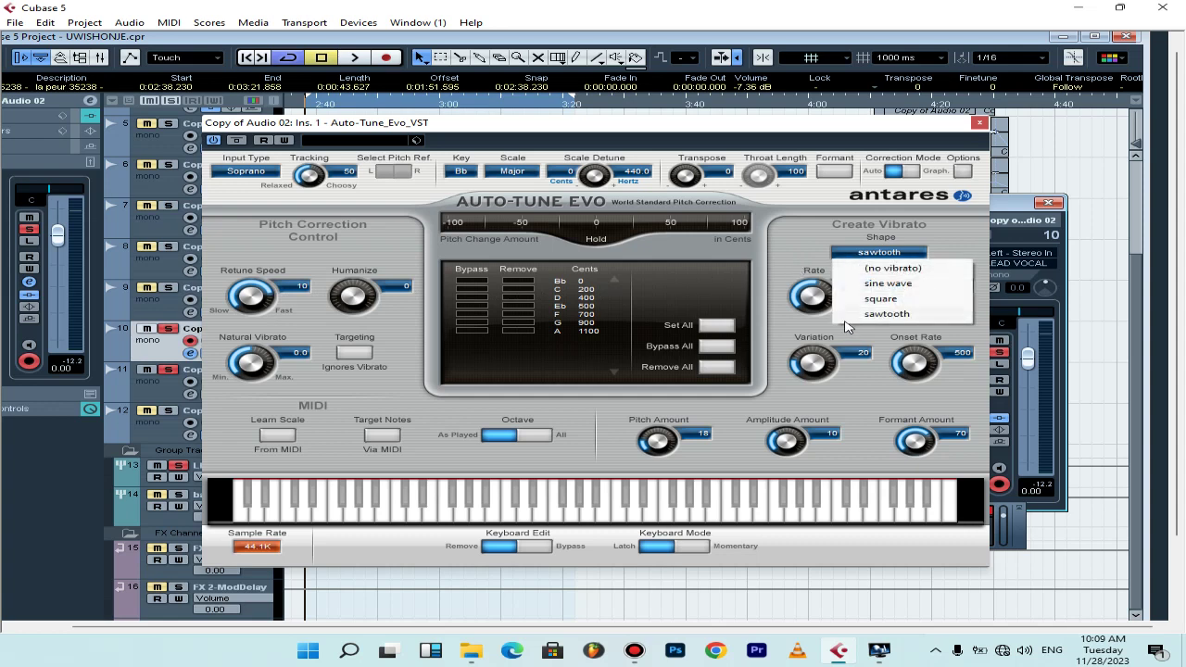
click(883, 316)
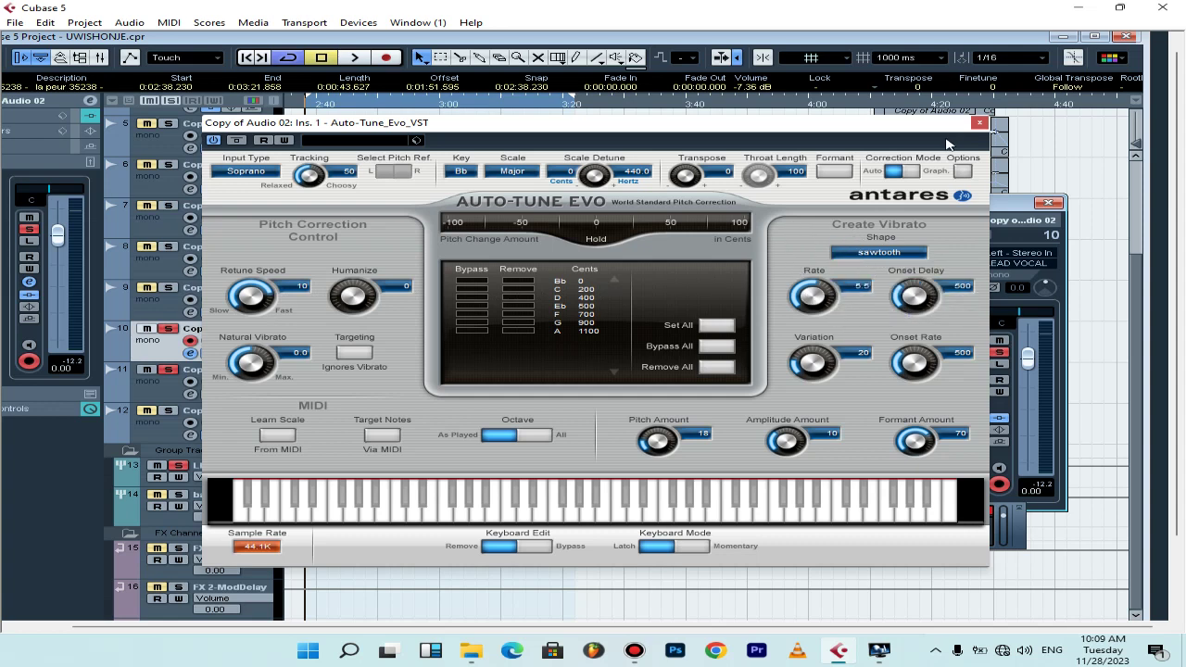
click(980, 124)
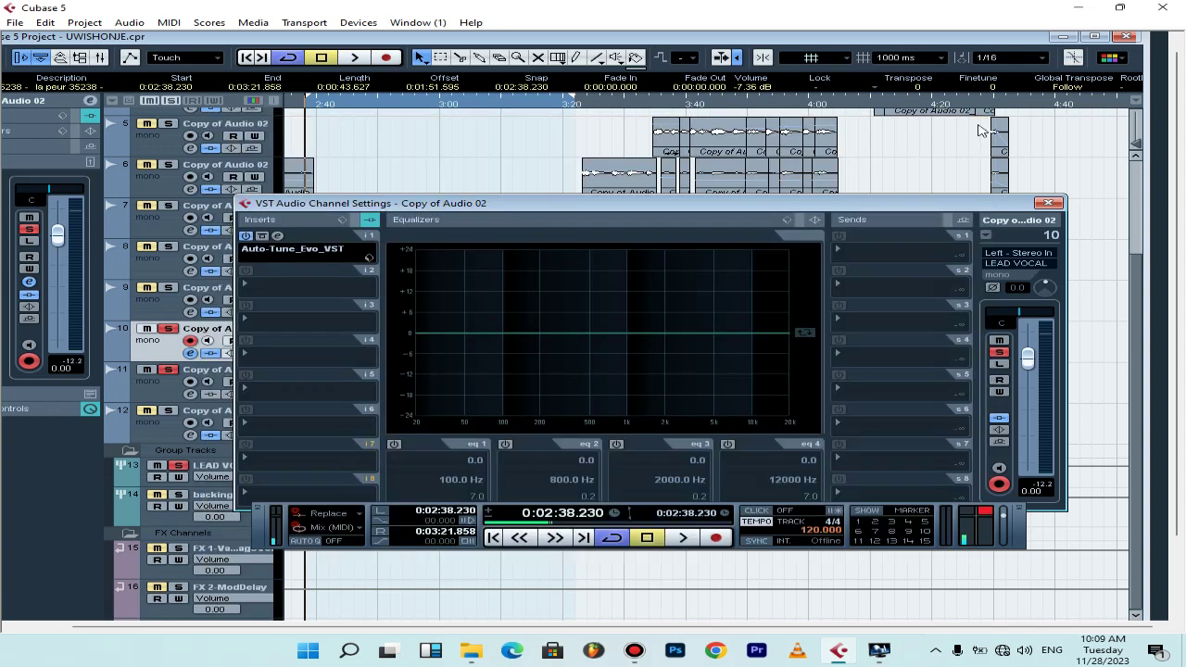
click(1046, 203)
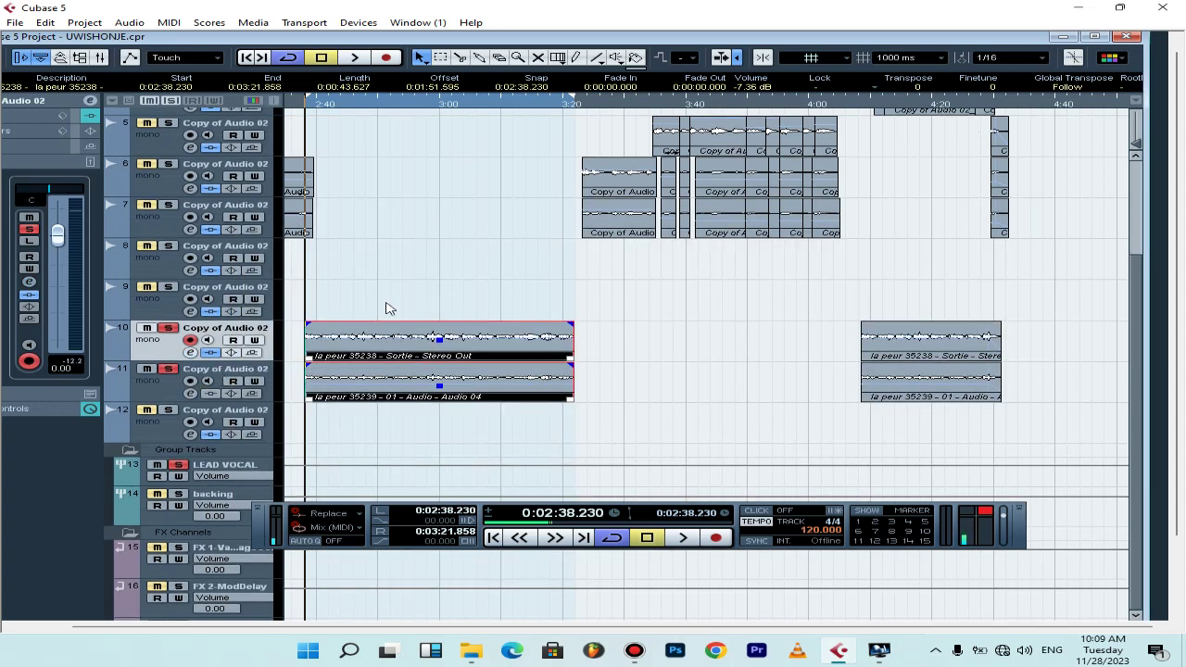
Inspect the Auto-Tune Evo insert on vocal track 11 through its channel settings, and close the plug-in again.
click(190, 394)
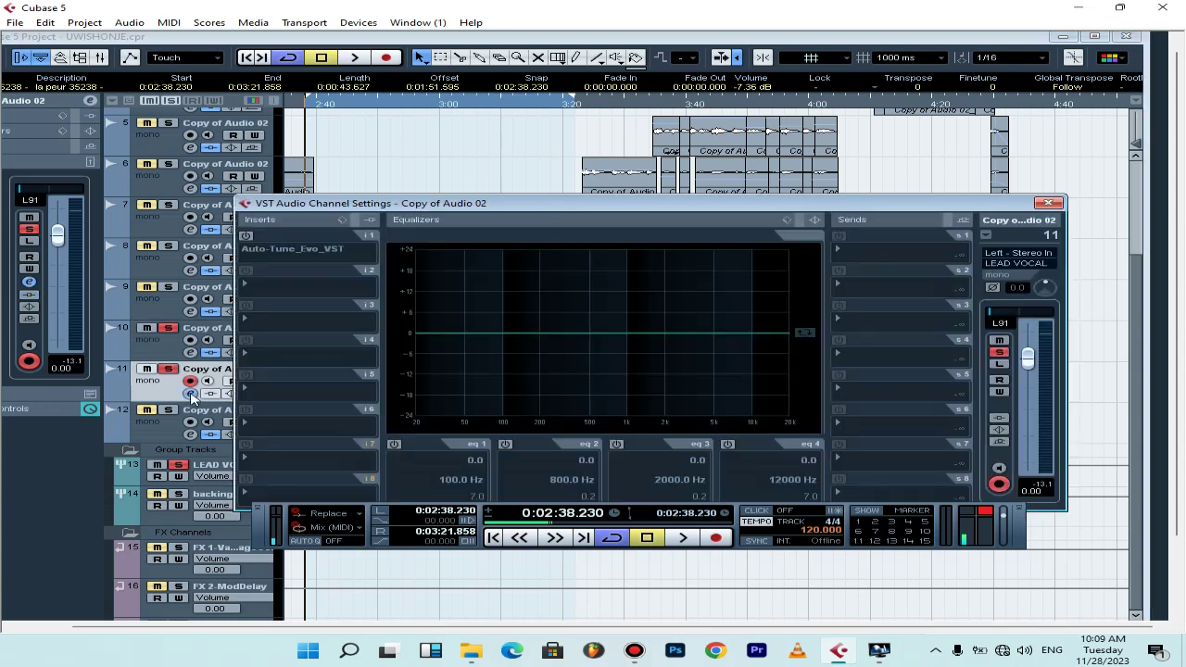
click(247, 237)
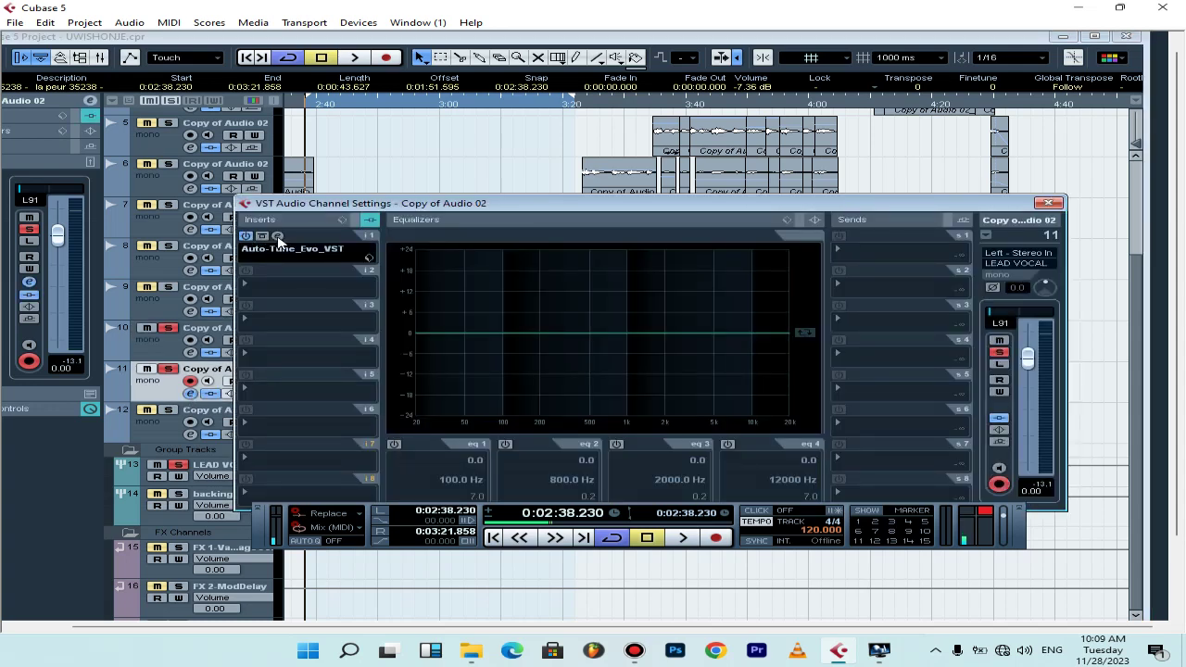
click(278, 238)
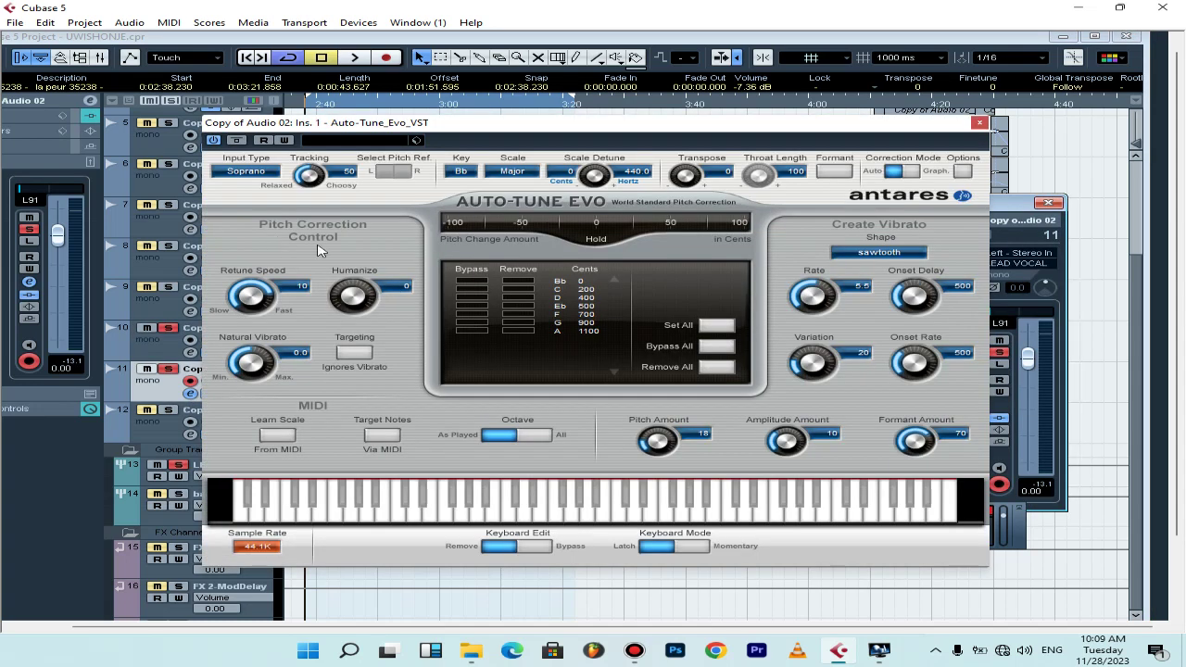
click(979, 123)
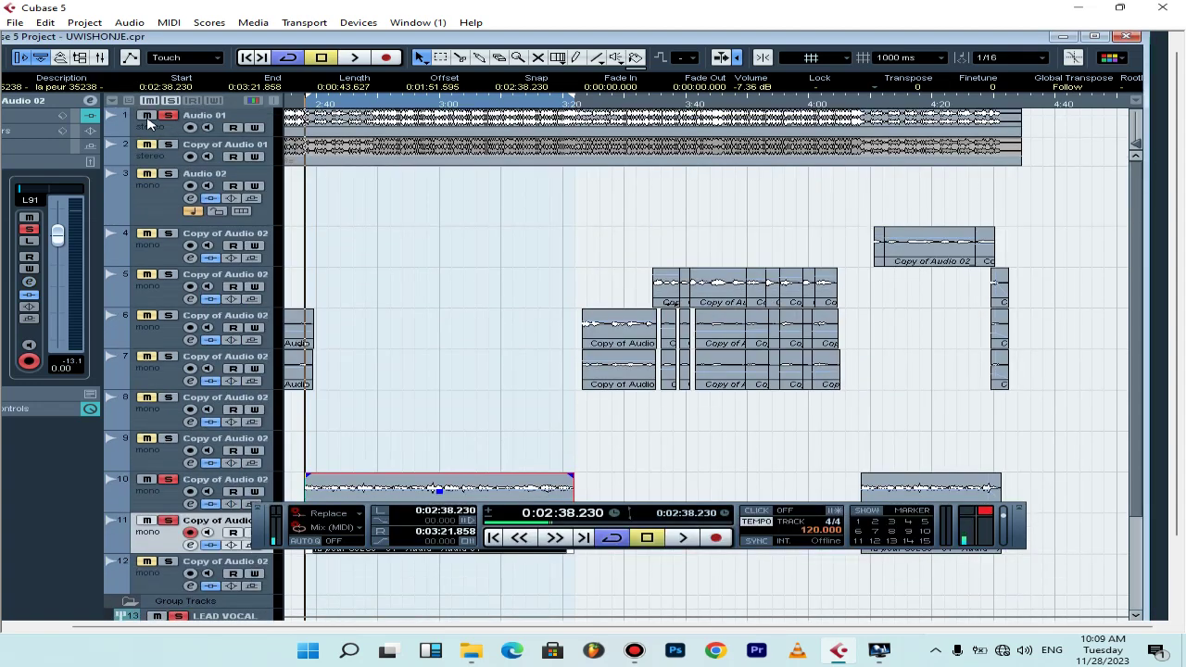
Play the looped vocal section on tracks 10 and 11 from 2:38, stop it, and return the cursor to the left locator.
scroll(353, 206, down, 3)
key(space)
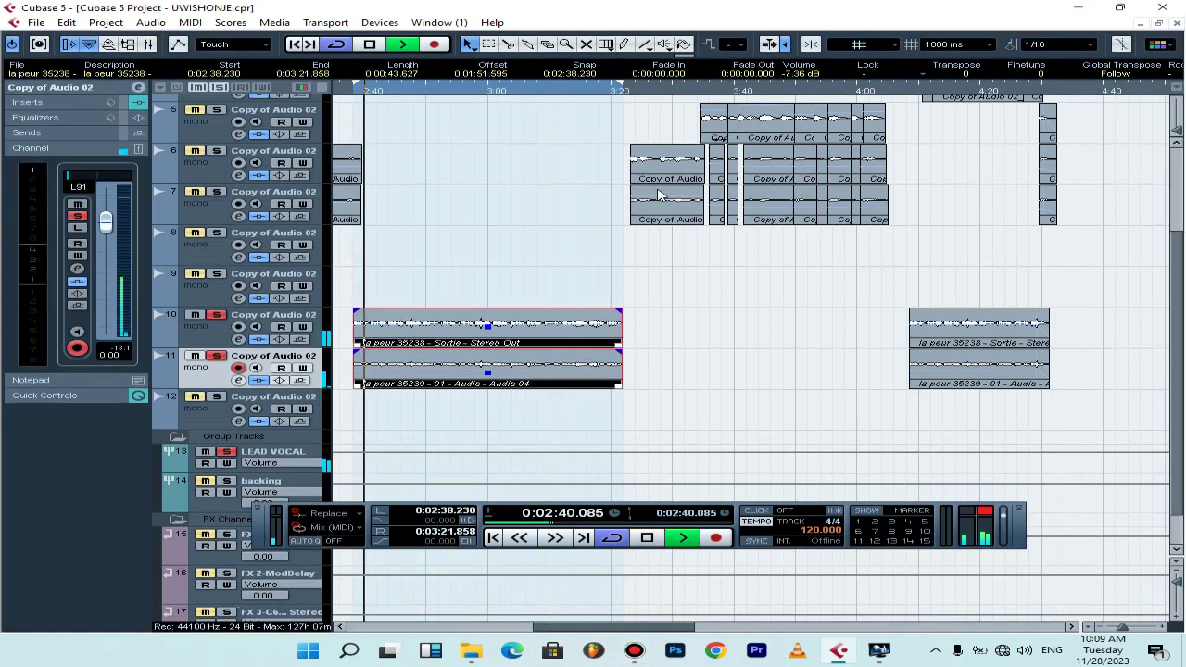
scroll(654, 198, down, 1)
drag(585, 633, 571, 633)
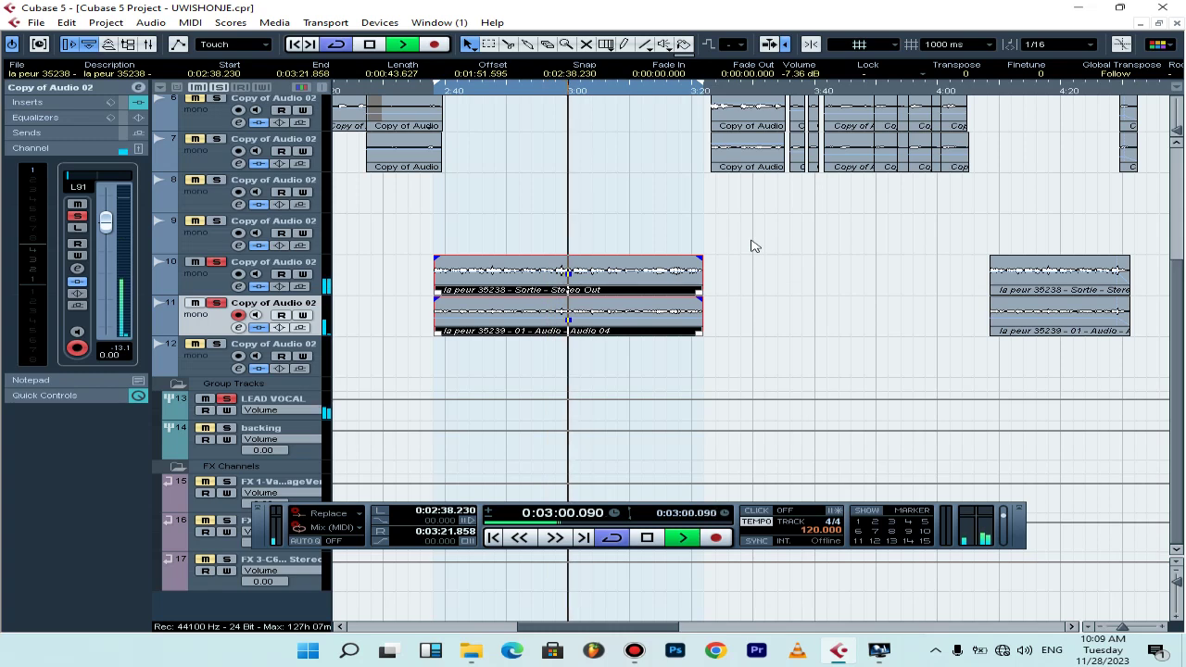
key(space)
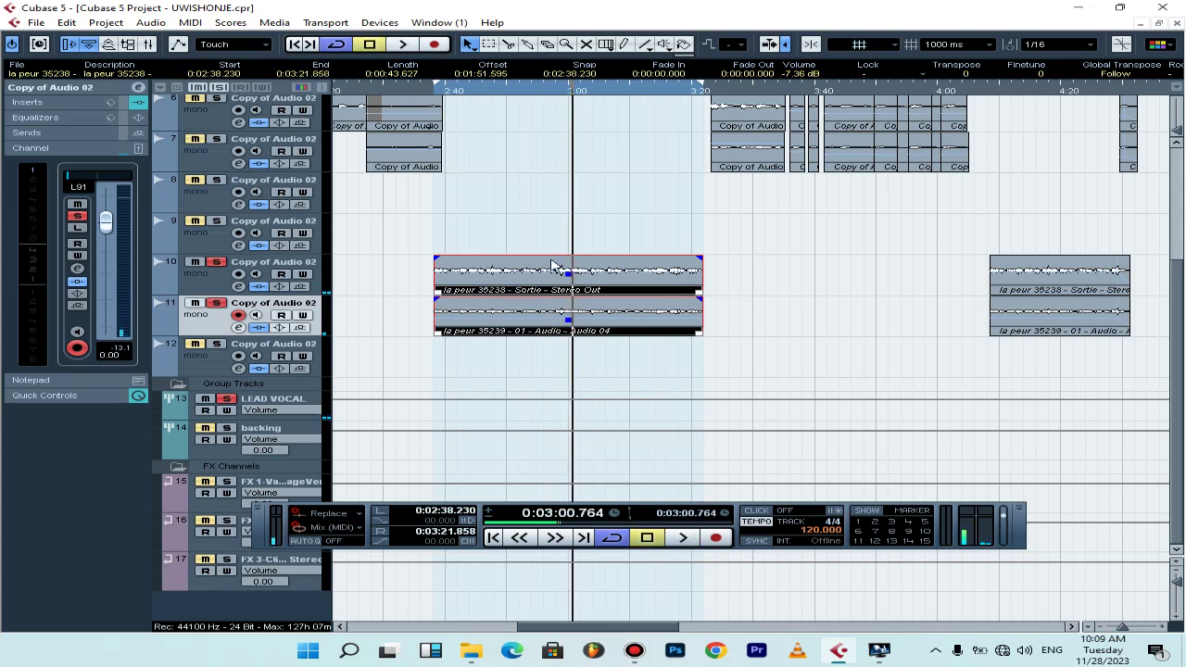
key(KP_1)
Examine the start of the two selected vocal clips up close, and compare their position with the second vocal pair near the song's end.
key(h)
key(h)
key(h)
key(h)
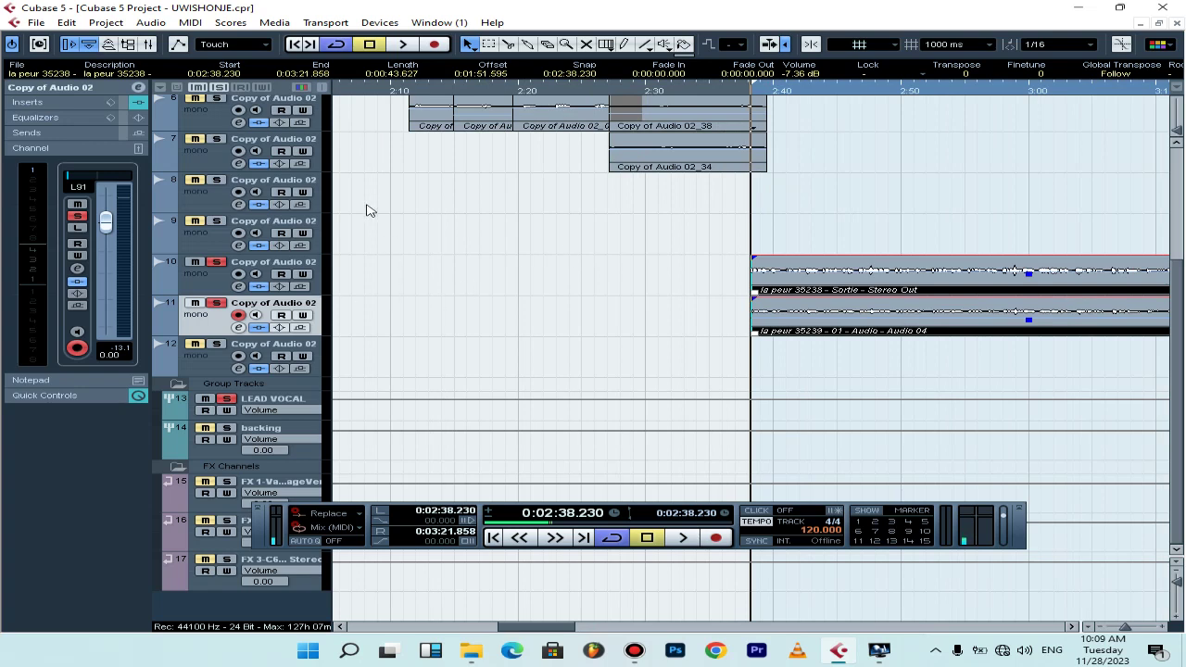
scroll(366, 209, up, 4)
scroll(367, 213, down, 4)
key(g)
key(g)
key(g)
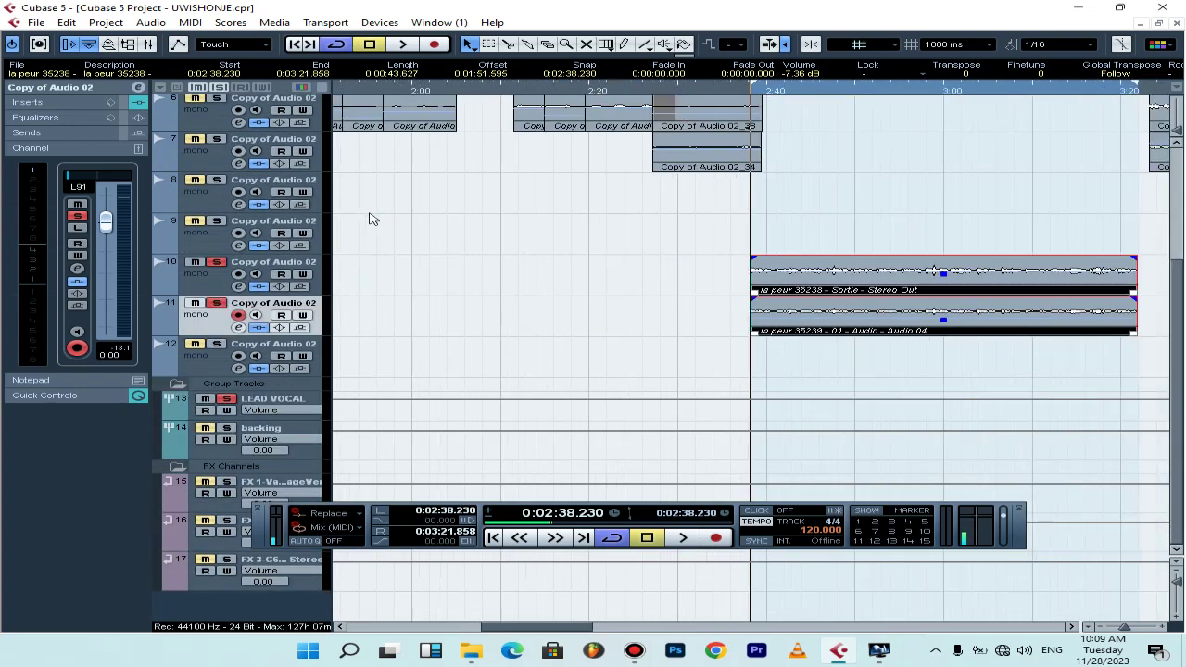
key(g)
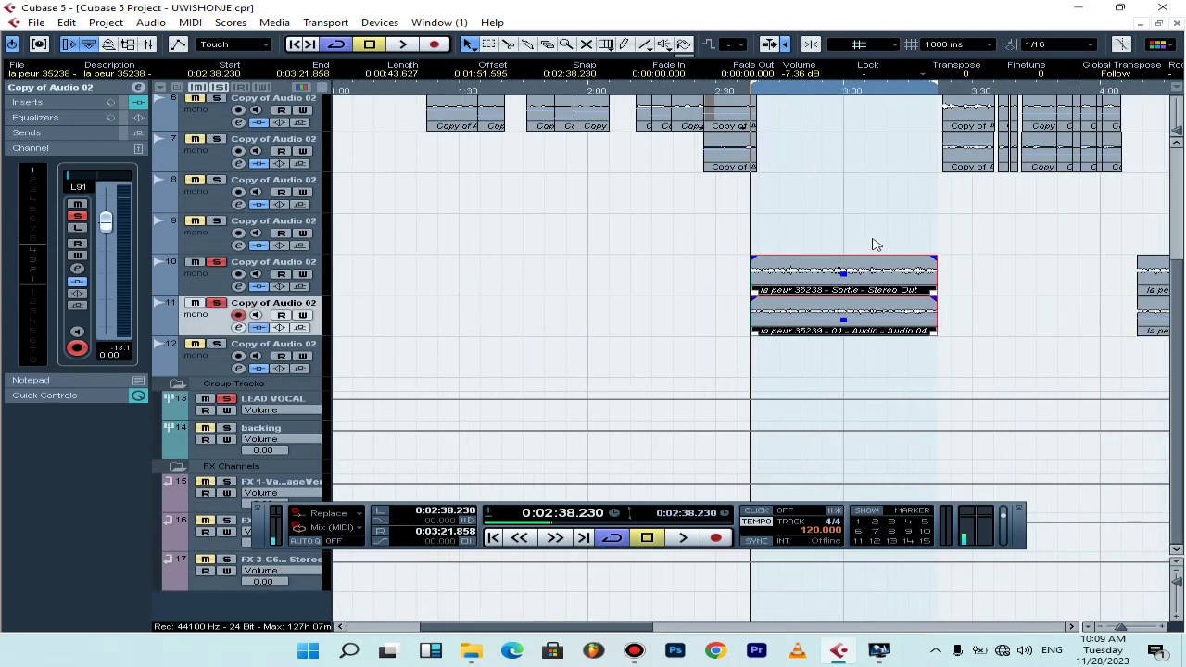
drag(490, 627, 559, 628)
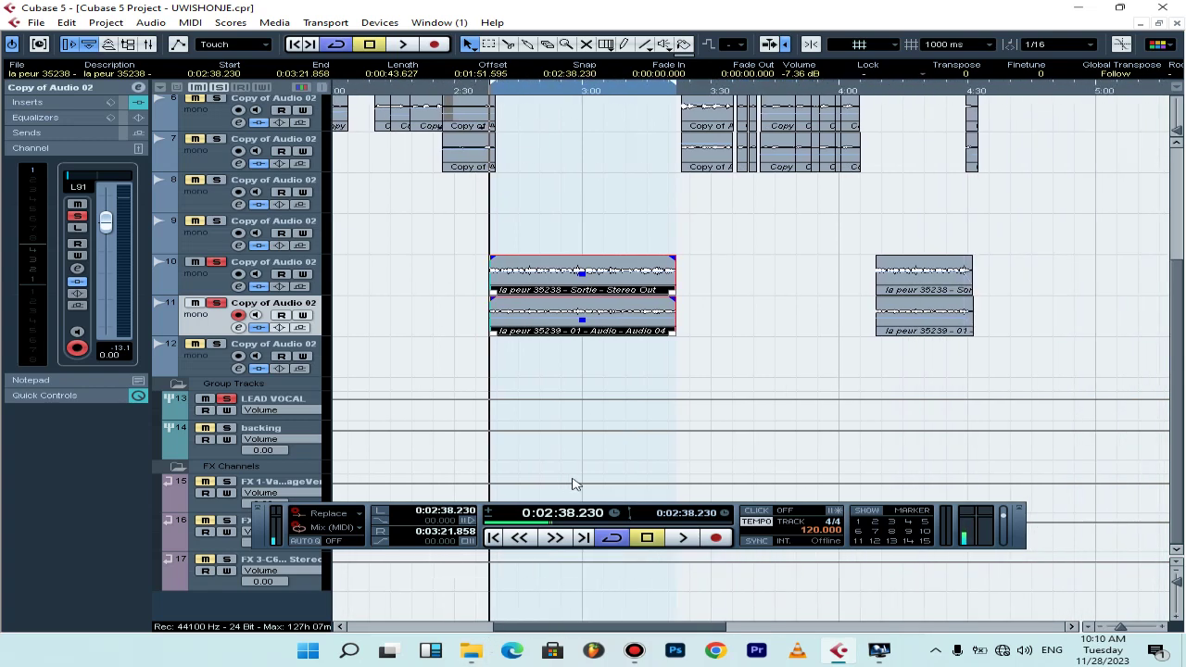
Examine the waveforms of the two selected vocal clips closely from their start to their end near 3:20.
key(h)
key(h)
key(h)
key(h)
key(h)
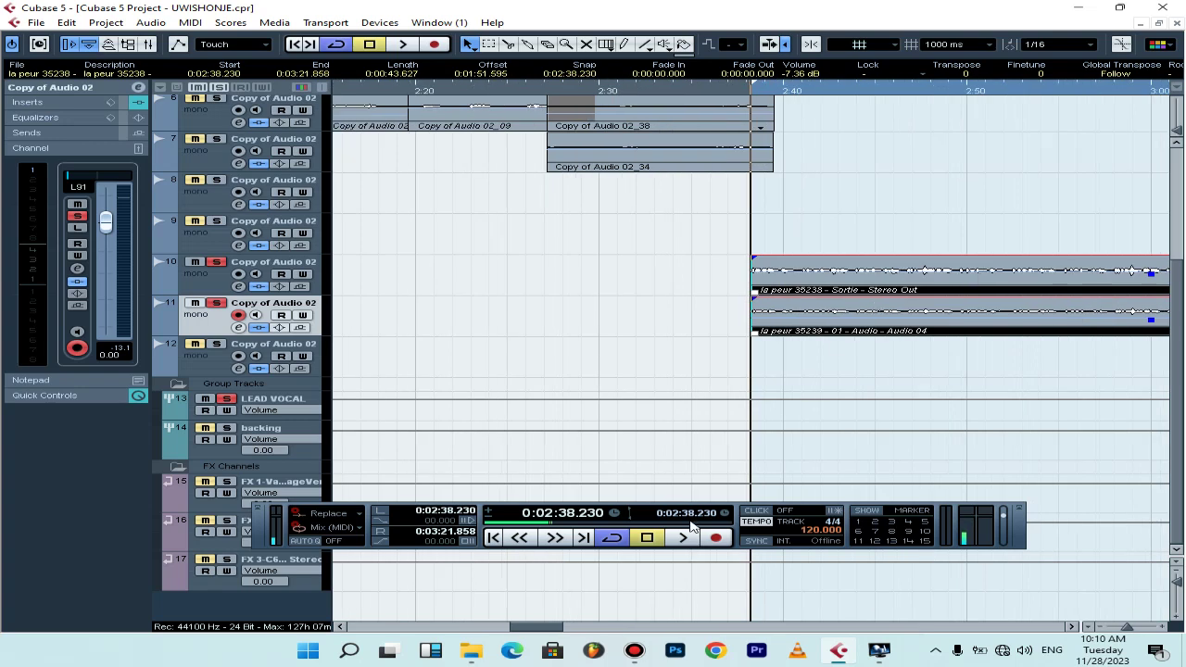
drag(545, 631, 576, 628)
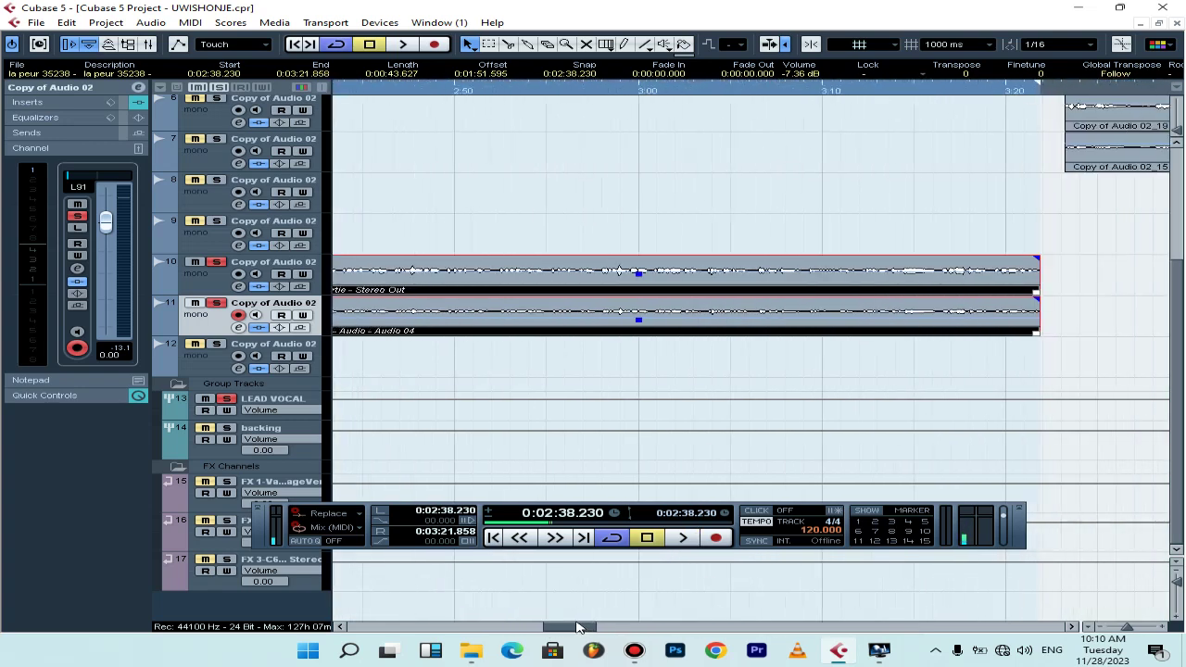
key(g)
key(g)
key(g)
key(g)
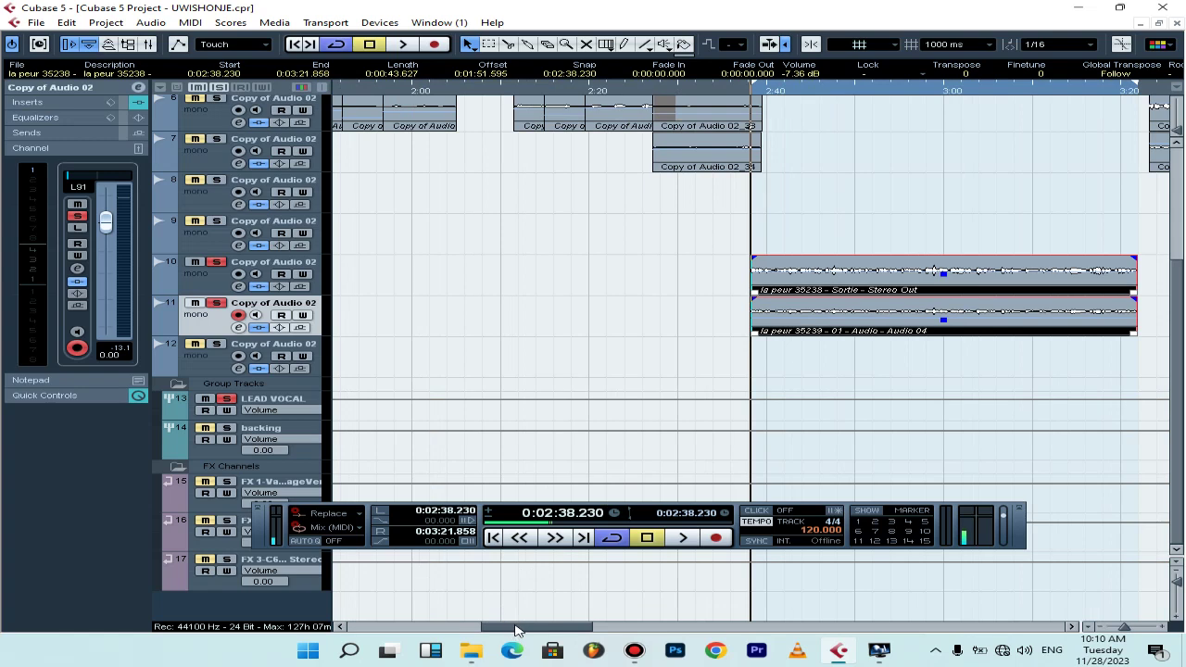
key(h)
key(h)
key(h)
key(h)
drag(517, 631, 549, 629)
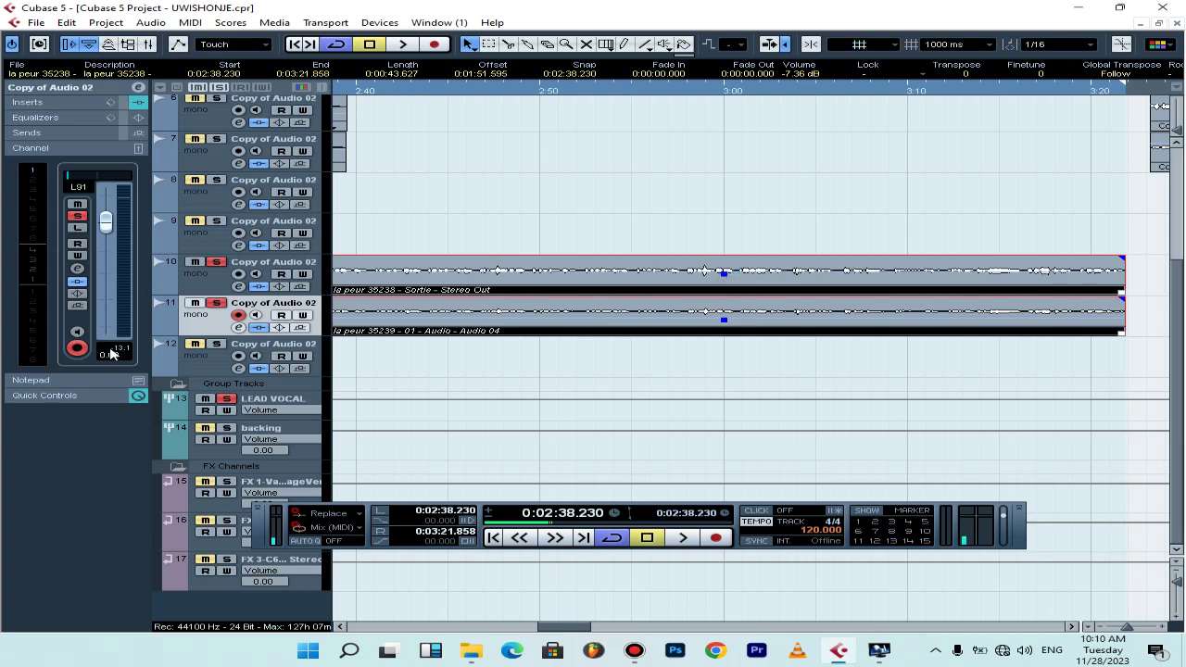
Review how the clips on tracks 1 to 9 are laid out before and after the selected vocal section.
key(g)
key(g)
key(g)
key(g)
key(g)
key(g)
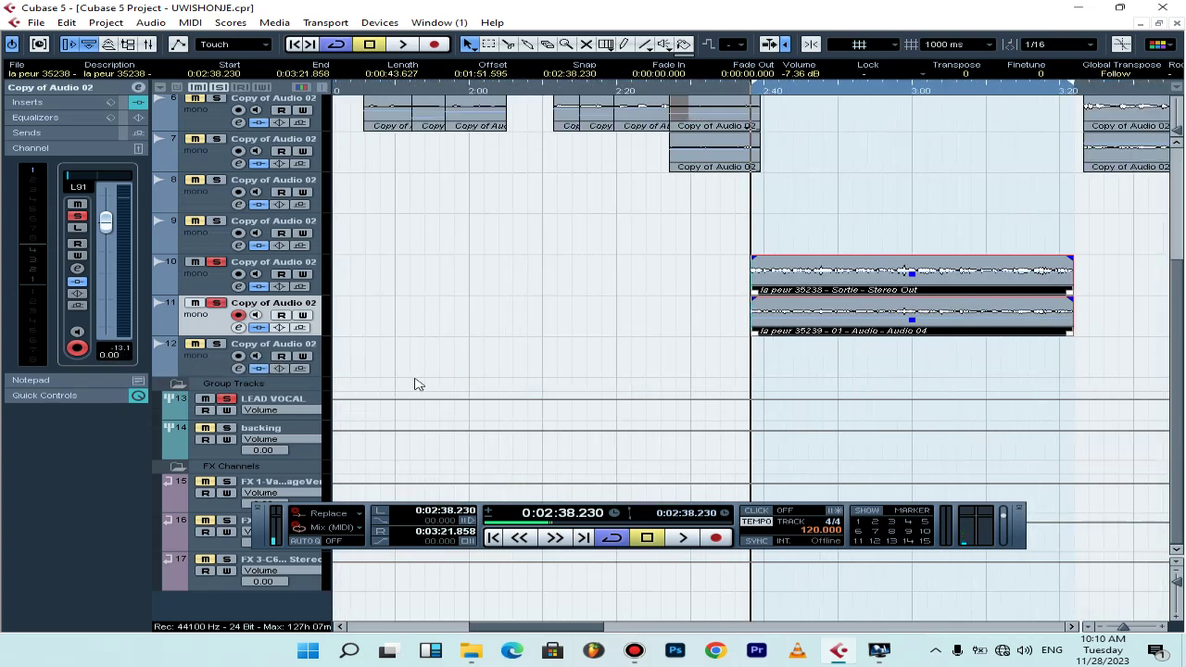
key(g)
key(g)
scroll(649, 239, up, 2)
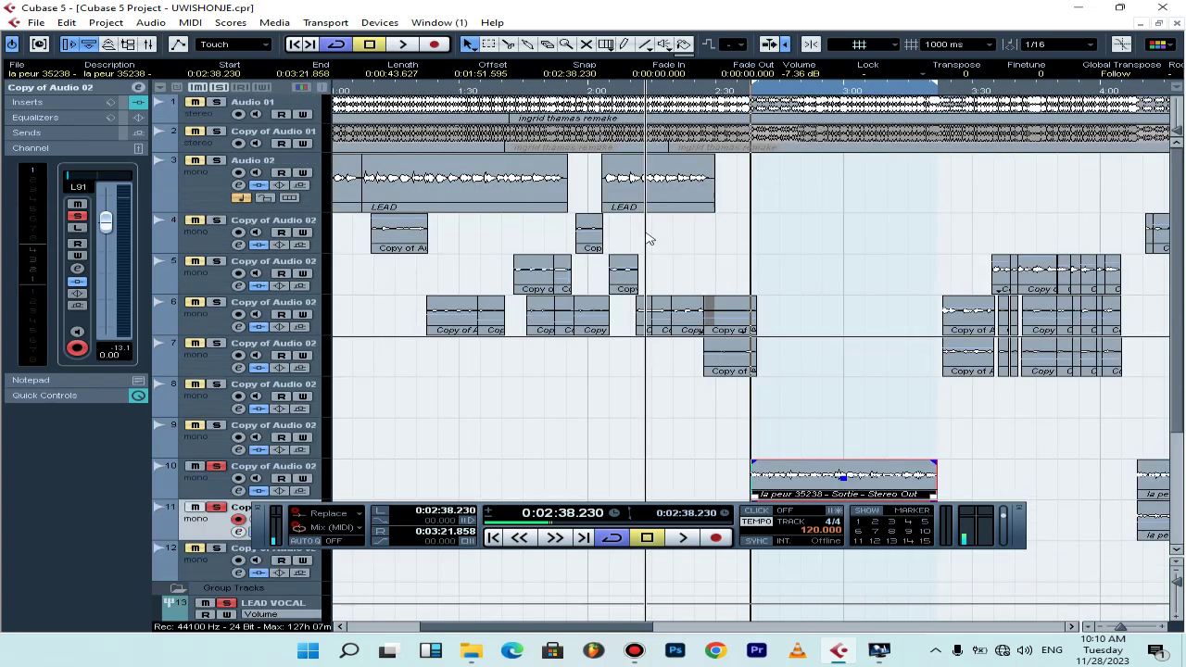
scroll(738, 228, down, 1)
scroll(739, 228, down, 1)
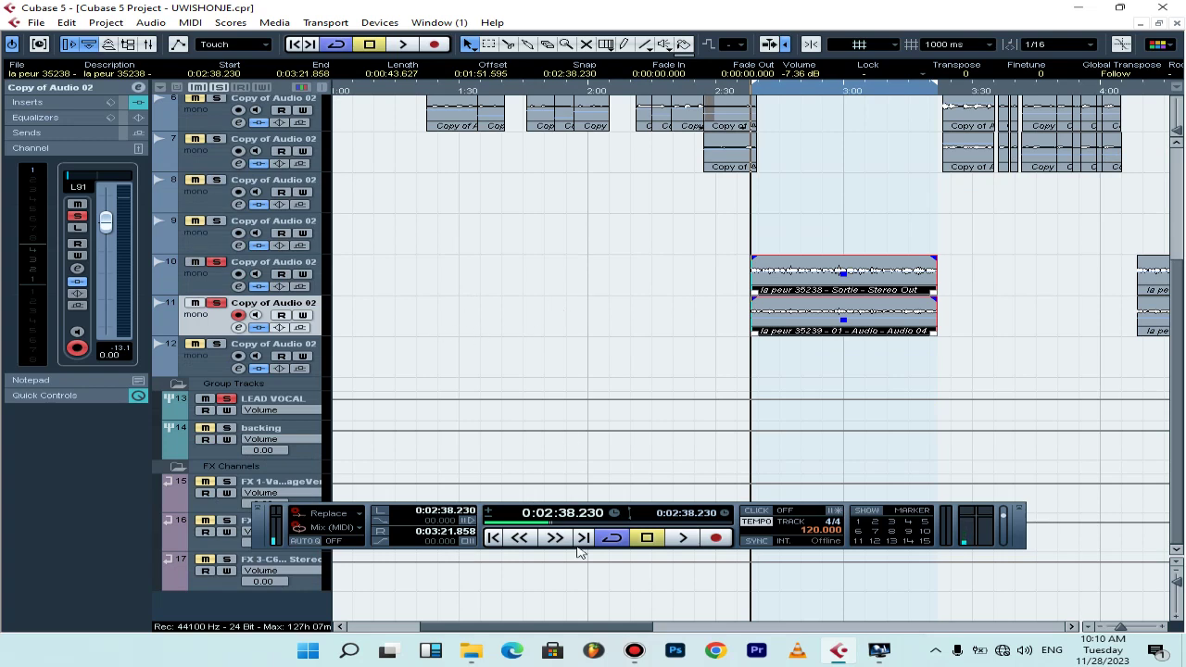
Inspect the selected vocal clips at full length against the backing audio on tracks 1 and 2.
key(h)
key(h)
key(h)
key(h)
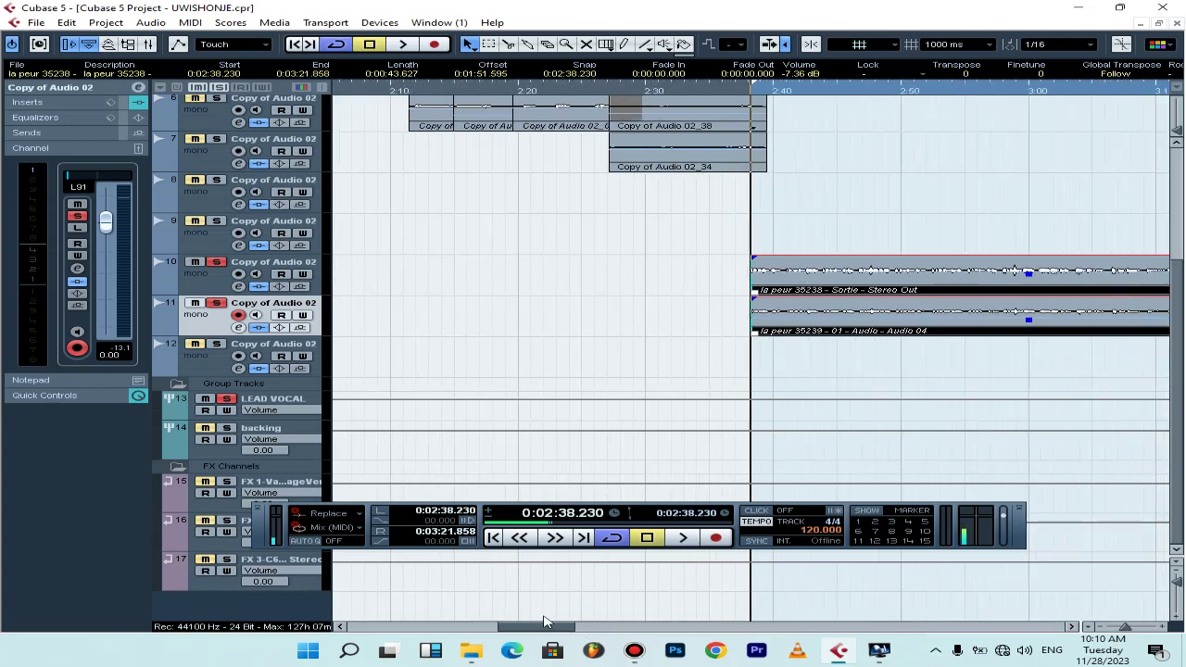
drag(537, 628, 573, 629)
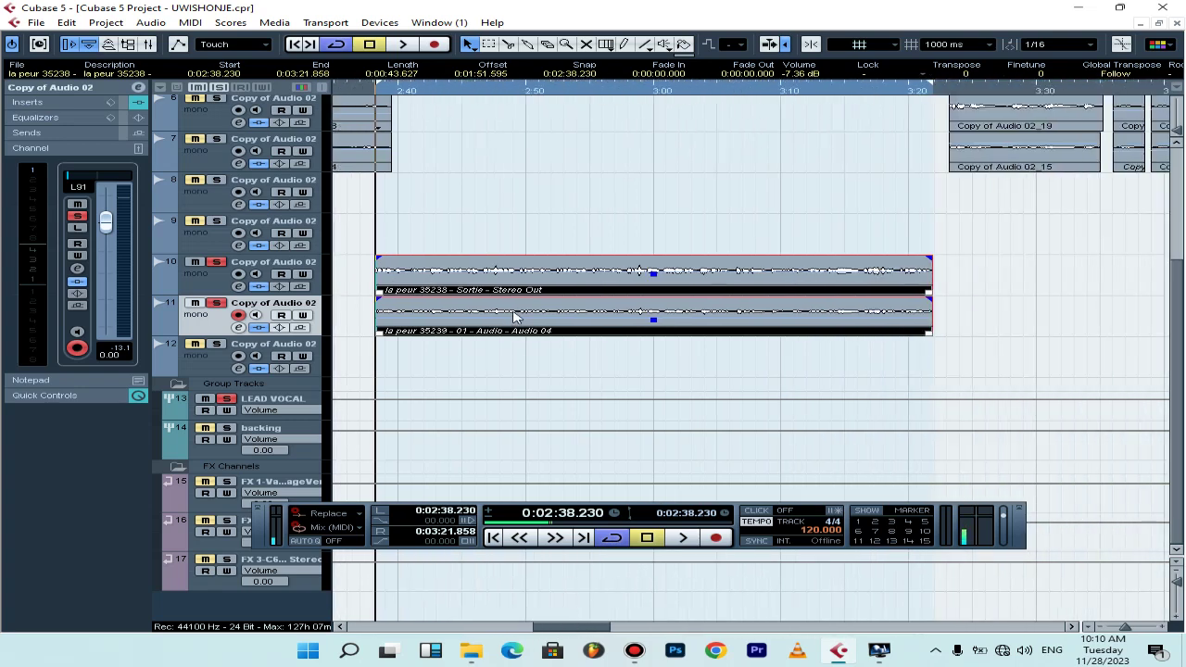
scroll(665, 241, up, 2)
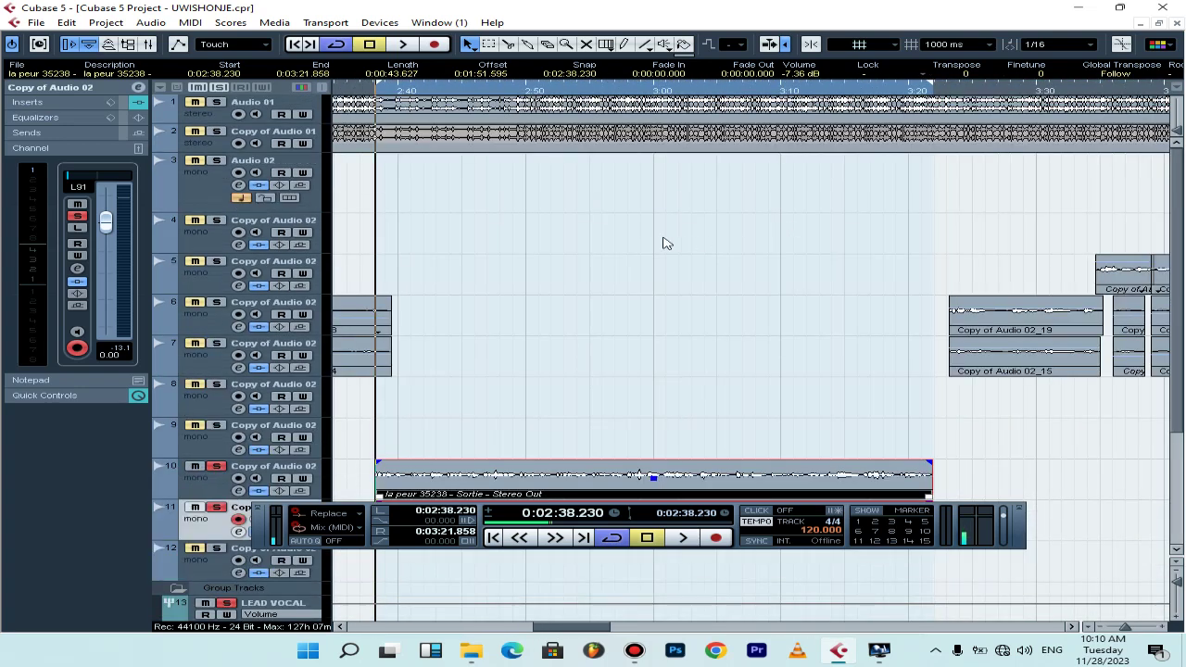
scroll(655, 244, down, 1)
Review the overall arrangement around the vocal section, from the upper audio tracks down to the group and FX channels.
key(g)
key(g)
key(g)
key(g)
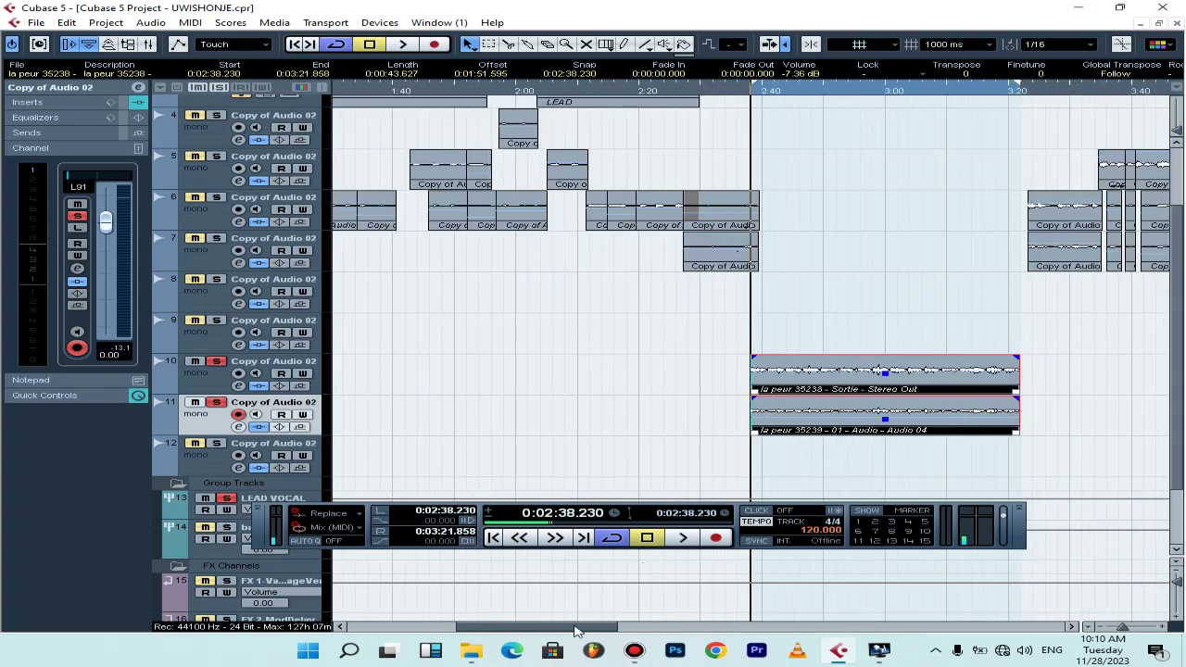
drag(574, 632, 630, 627)
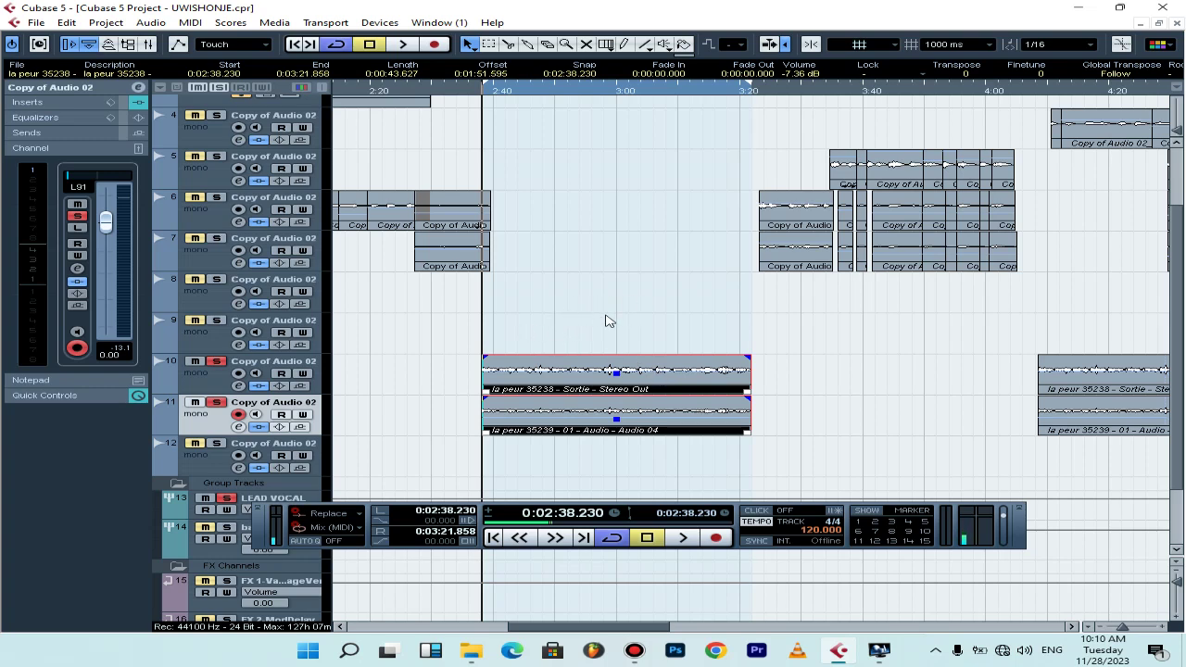
scroll(611, 318, down, 3)
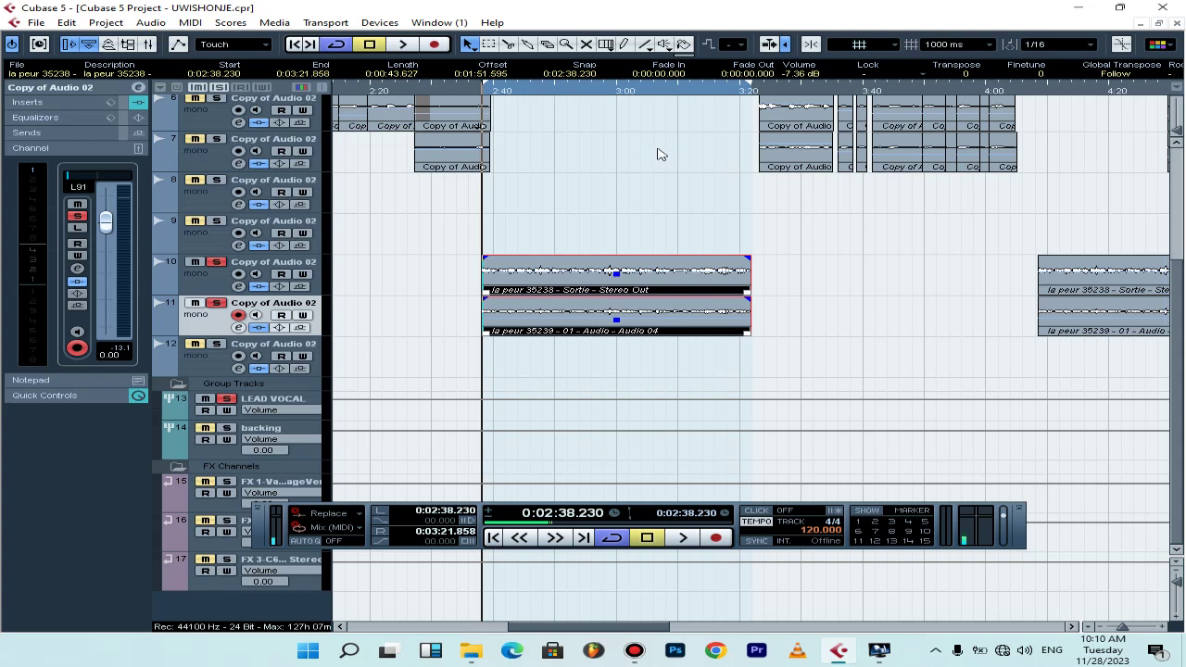
scroll(659, 154, up, 6)
scroll(658, 154, down, 6)
scroll(419, 170, up, 5)
scroll(419, 169, down, 5)
key(h)
key(h)
key(h)
key(h)
key(h)
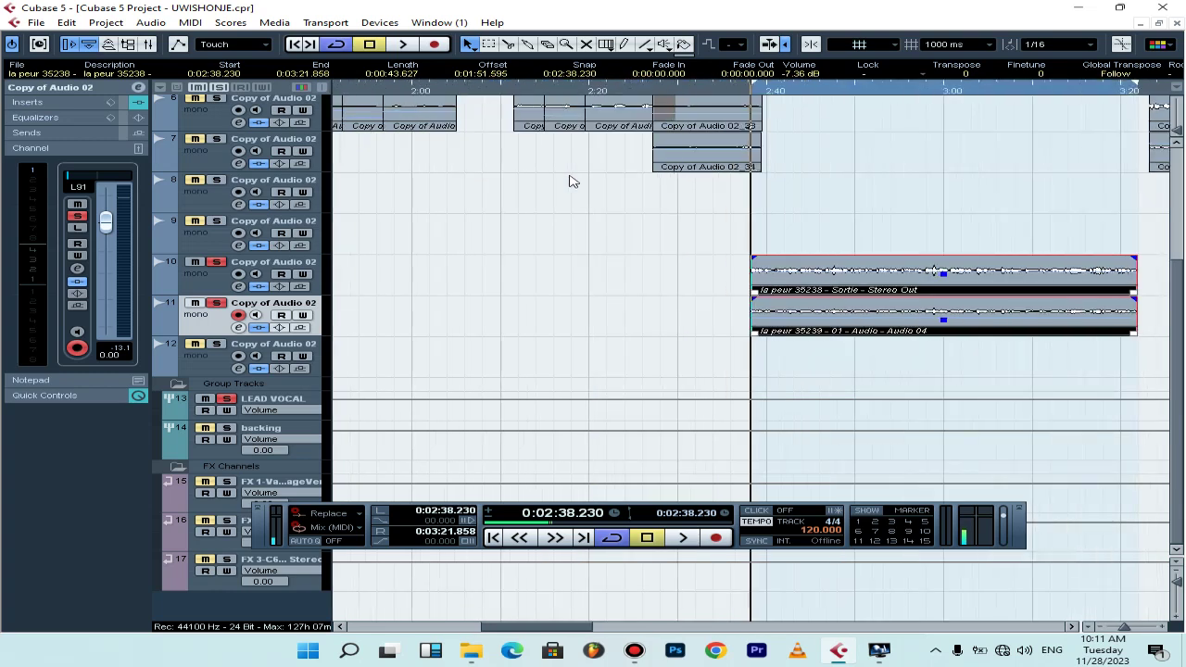
key(g)
key(g)
key(g)
key(g)
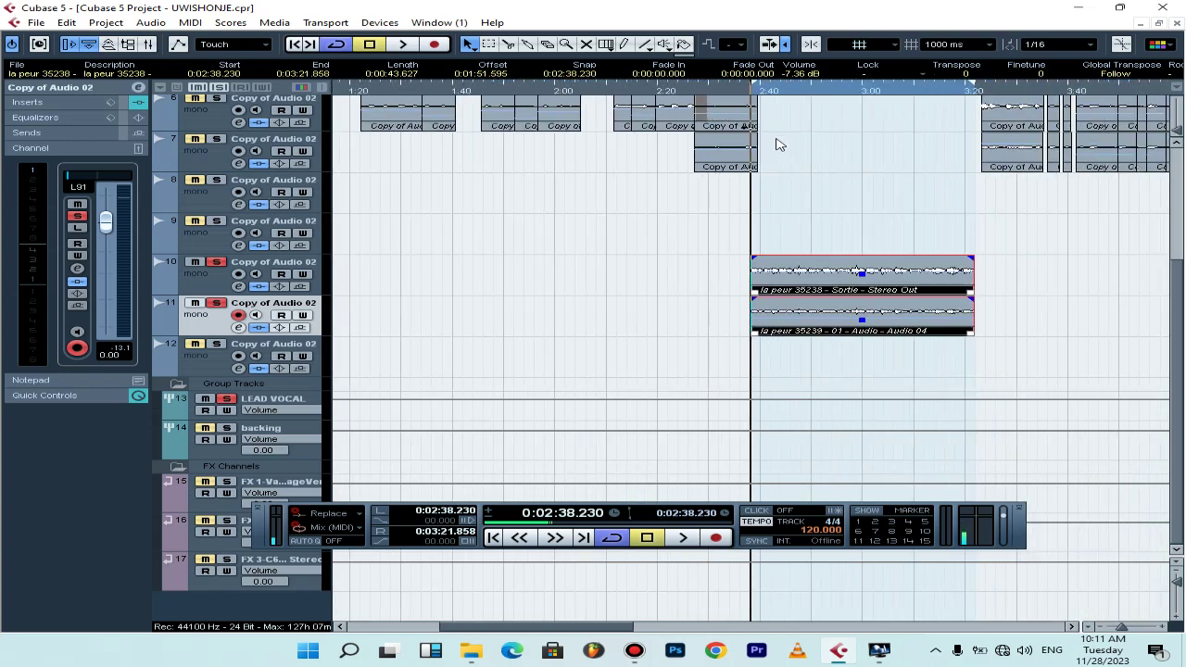
key(h)
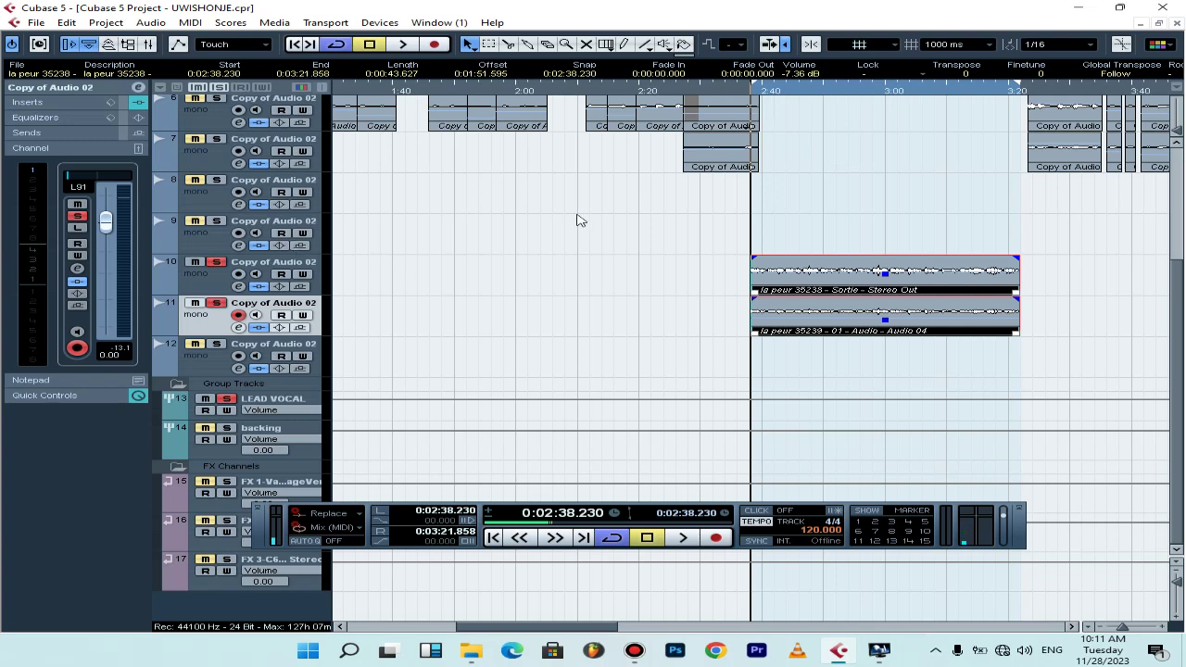
key(h)
key(h)
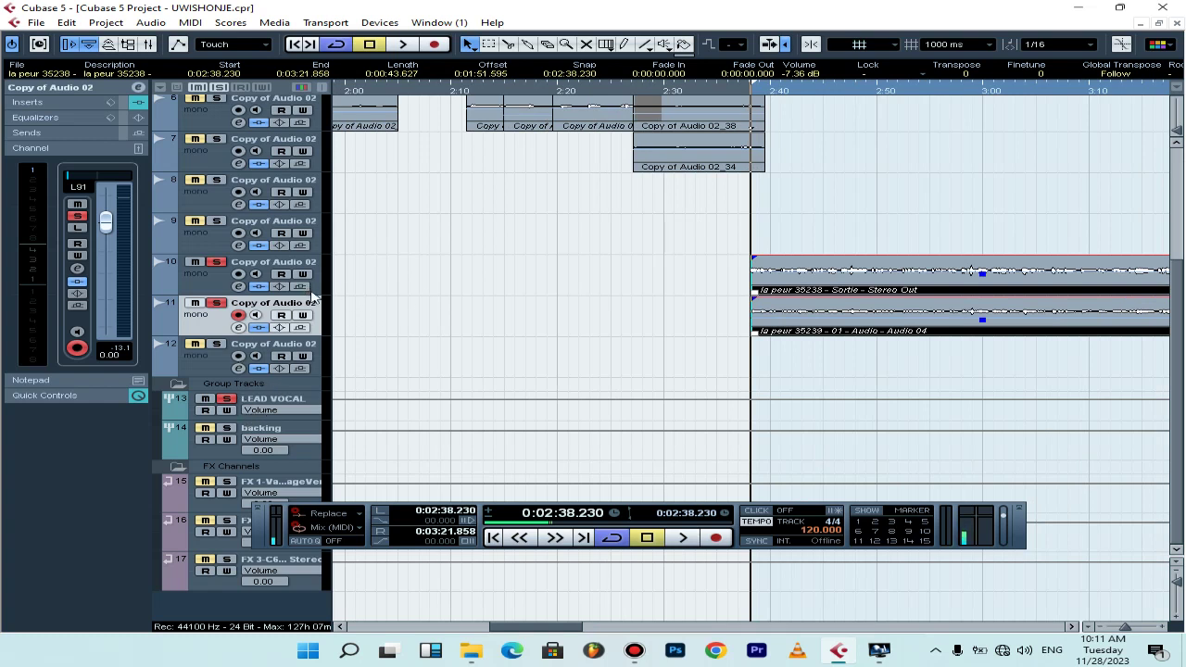
Open the LEAD VOCAL group's channel settings and switch on the CLA-2A compressor in its first insert.
click(260, 402)
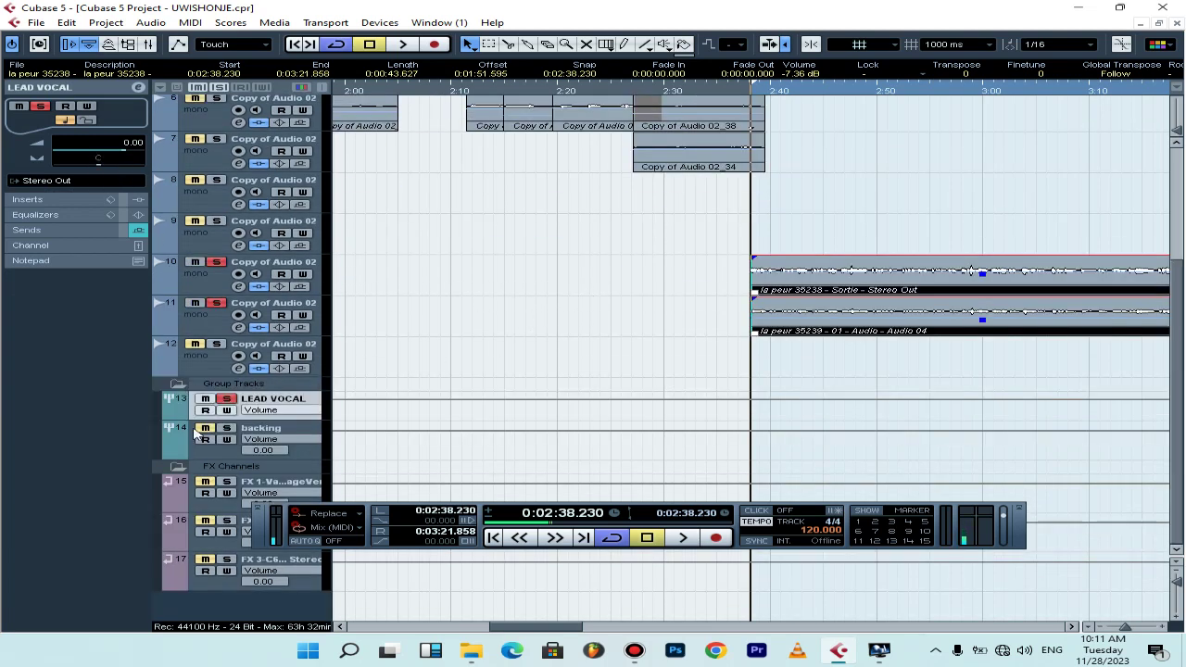
double_click(289, 400)
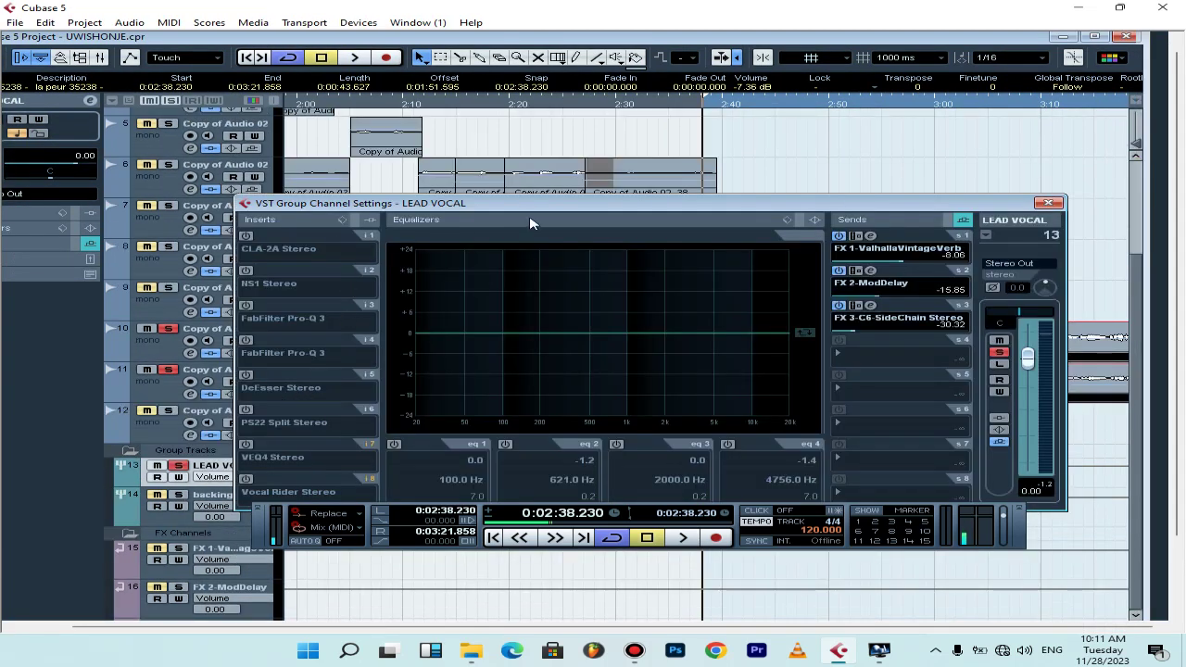
drag(533, 205, 522, 176)
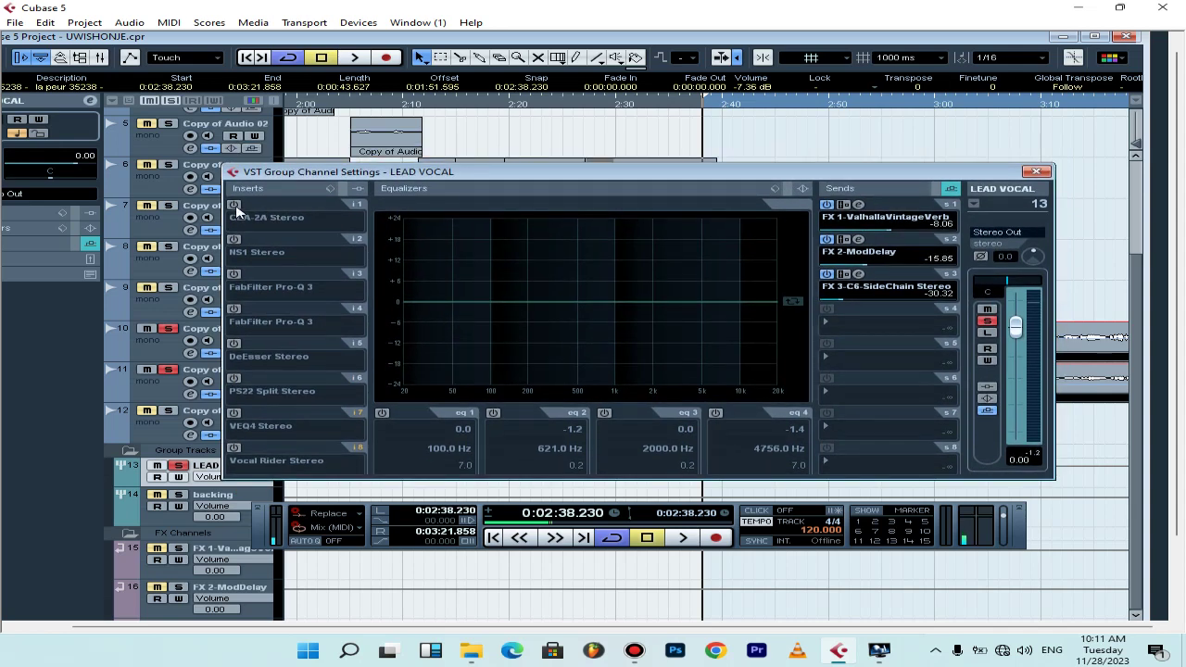
click(266, 204)
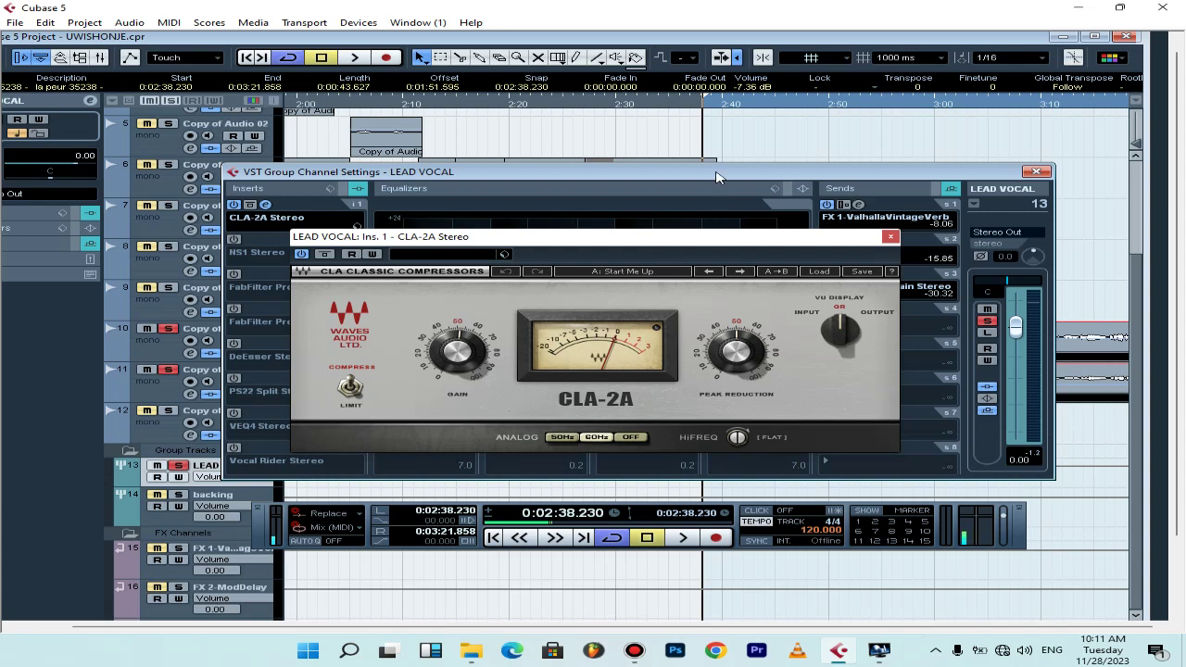
Move the LEAD VOCAL channel settings and CLA-2A windows lower to uncover the arrangement, and close the compressor window.
drag(713, 176, 686, 290)
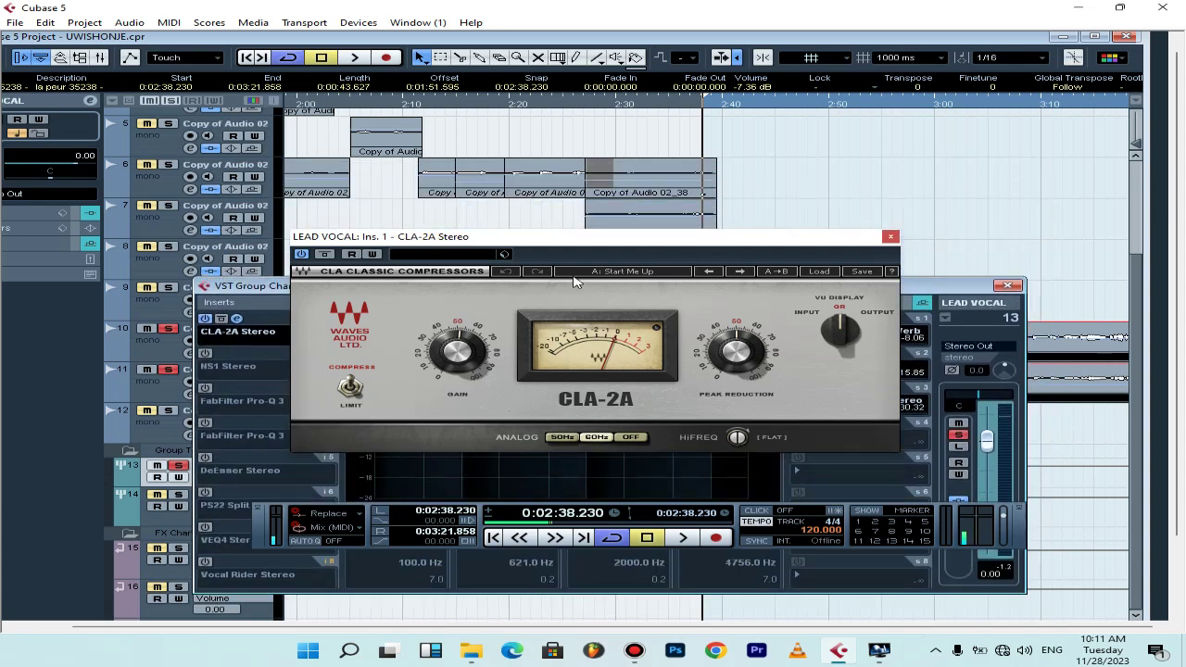
drag(790, 246, 768, 350)
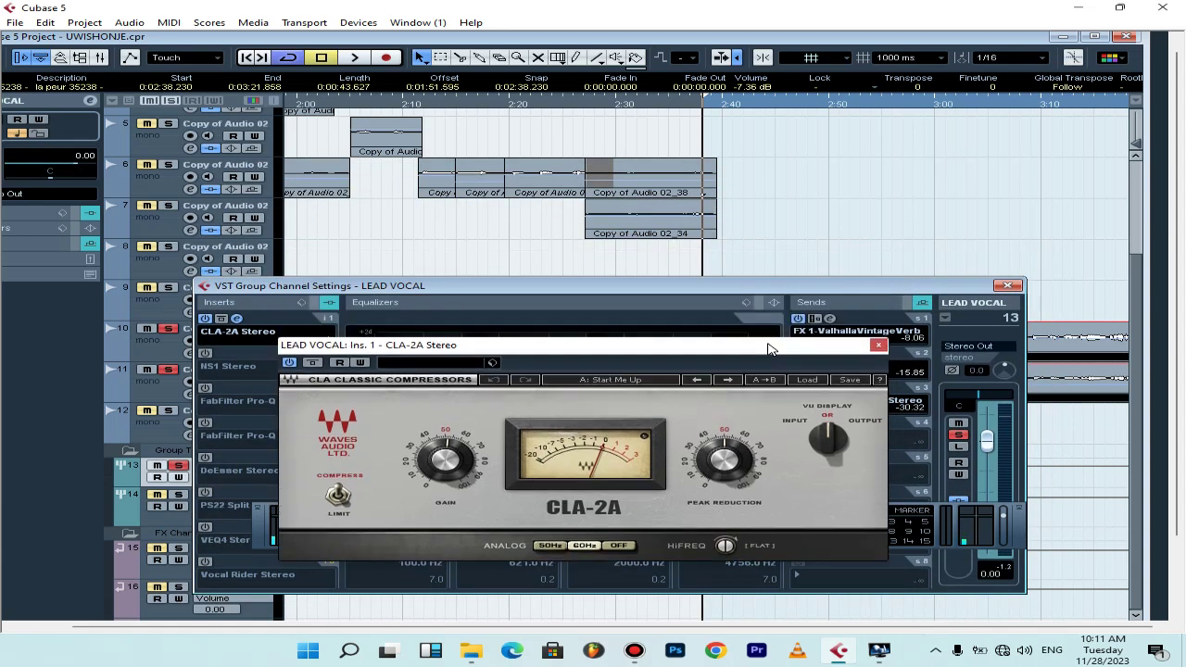
drag(760, 295, 760, 387)
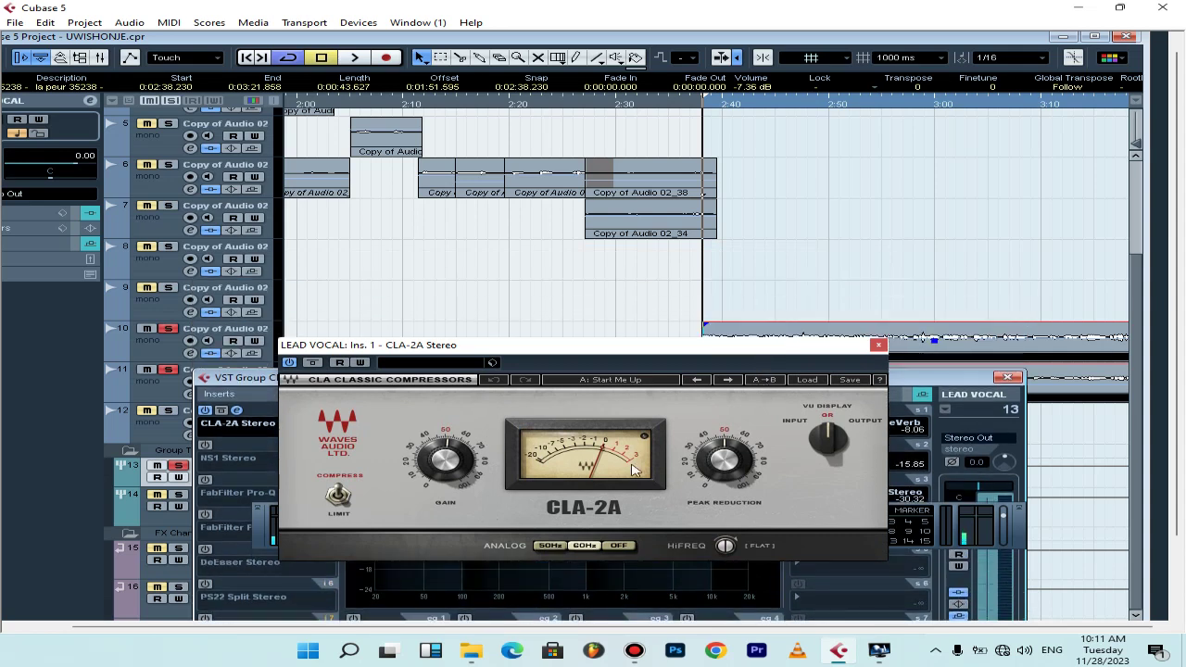
click(878, 345)
Play the vocal section with the CLA-2A open and slightly adjust its gain while listening.
key(space)
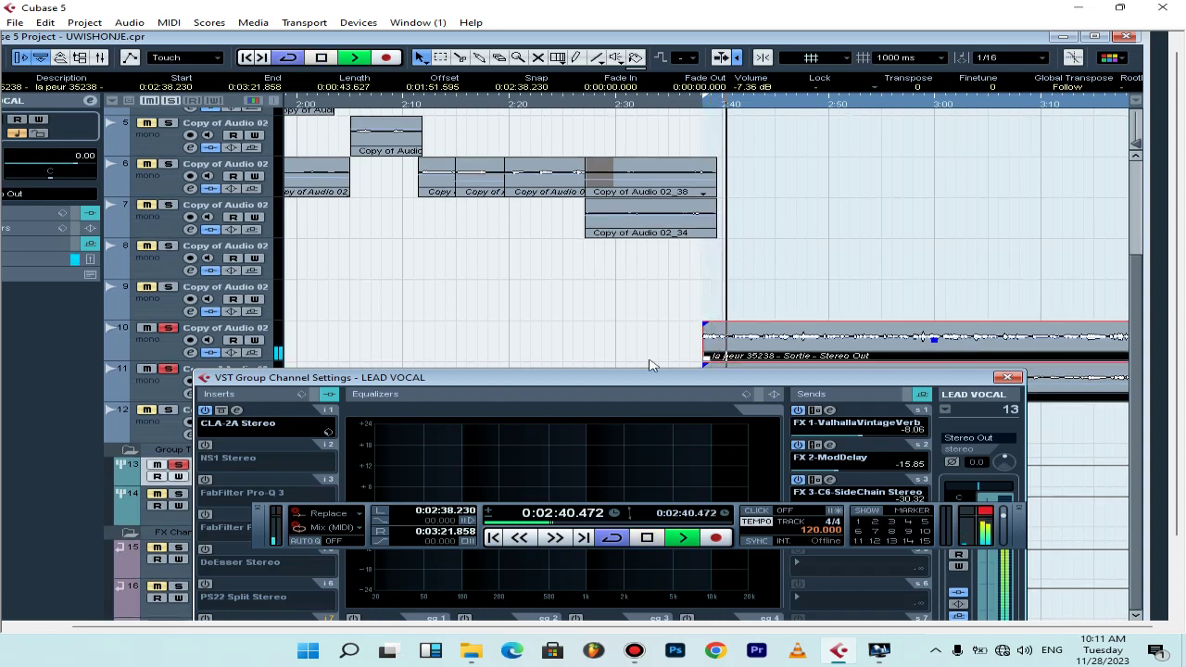
click(236, 410)
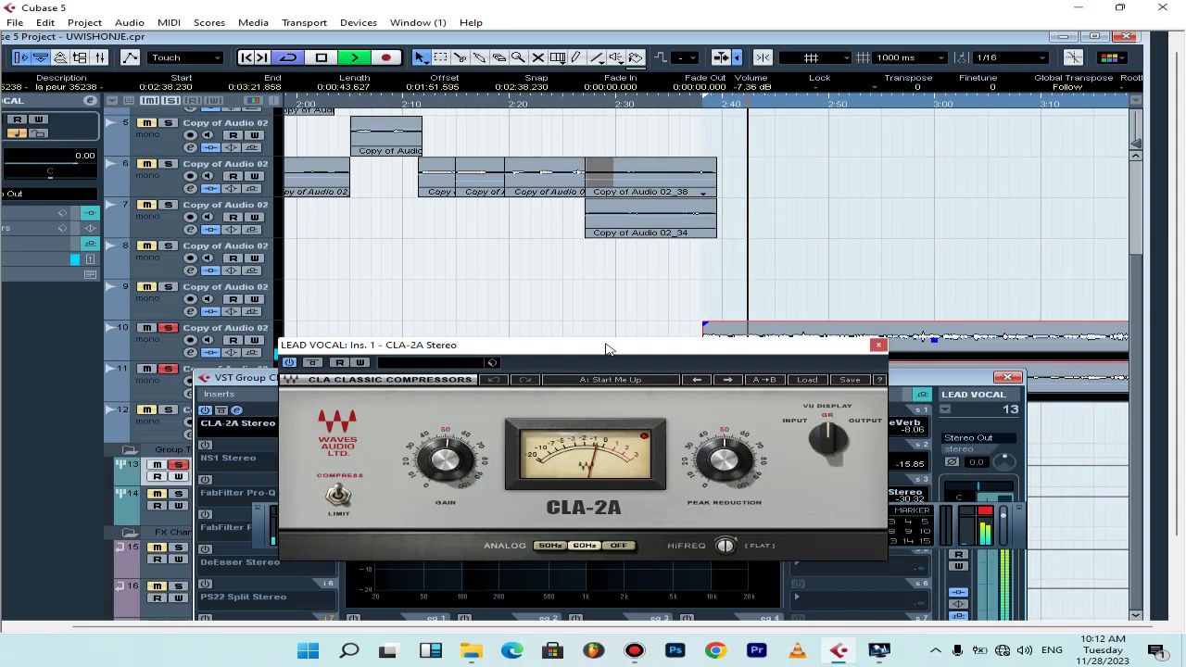
drag(670, 351, 670, 368)
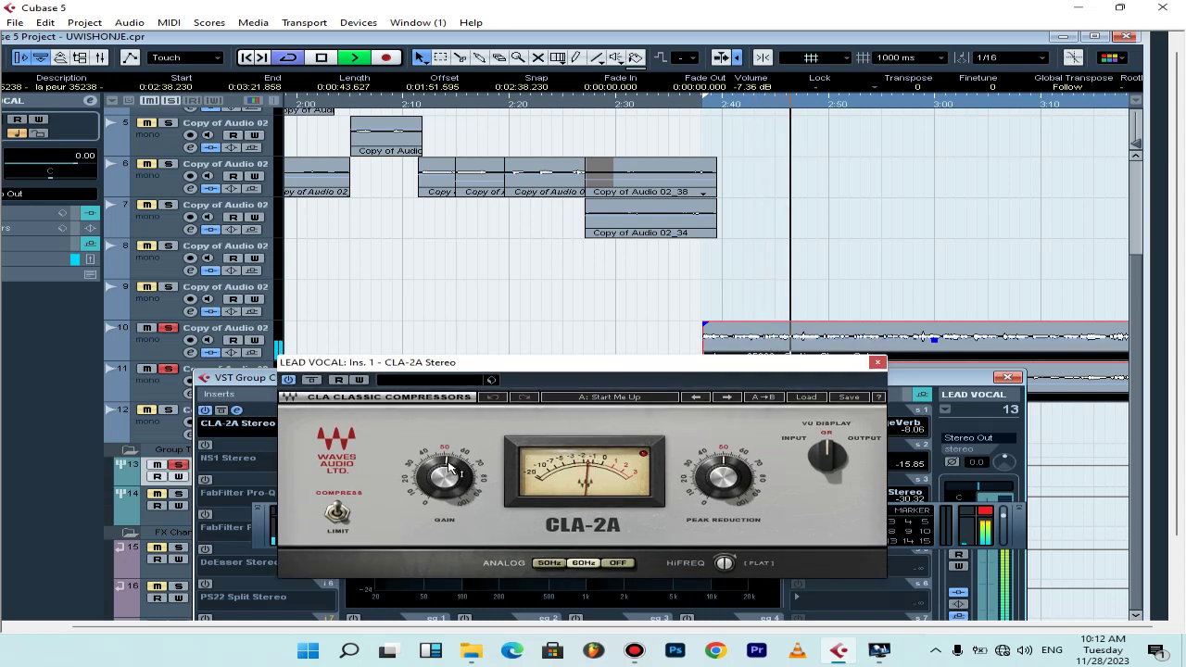
drag(444, 477, 445, 468)
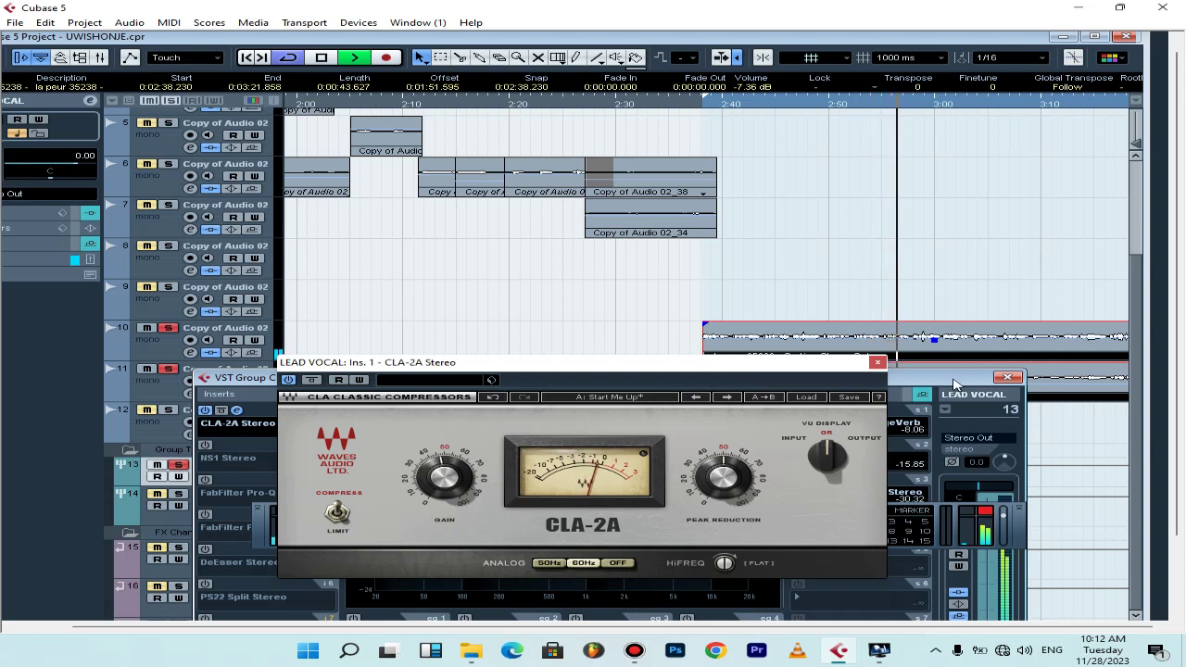
key(space)
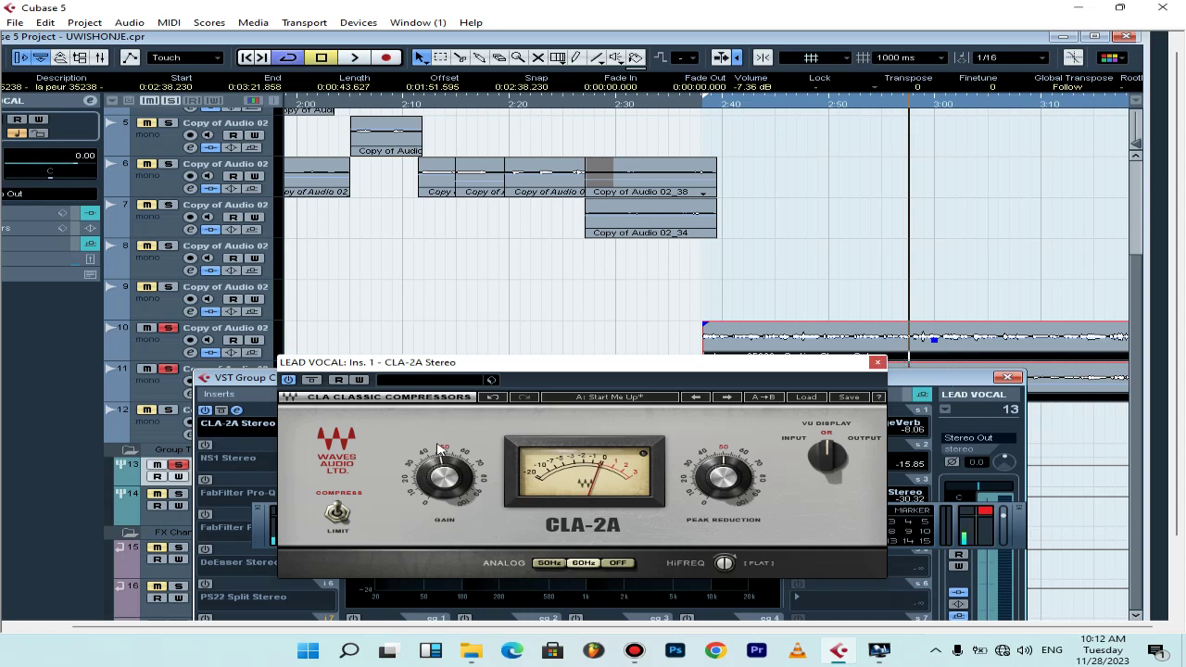
Reposition the CLA-2A window below the track 10 vocal clip and readjust the compressor's gain between short playbacks.
drag(596, 369, 575, 272)
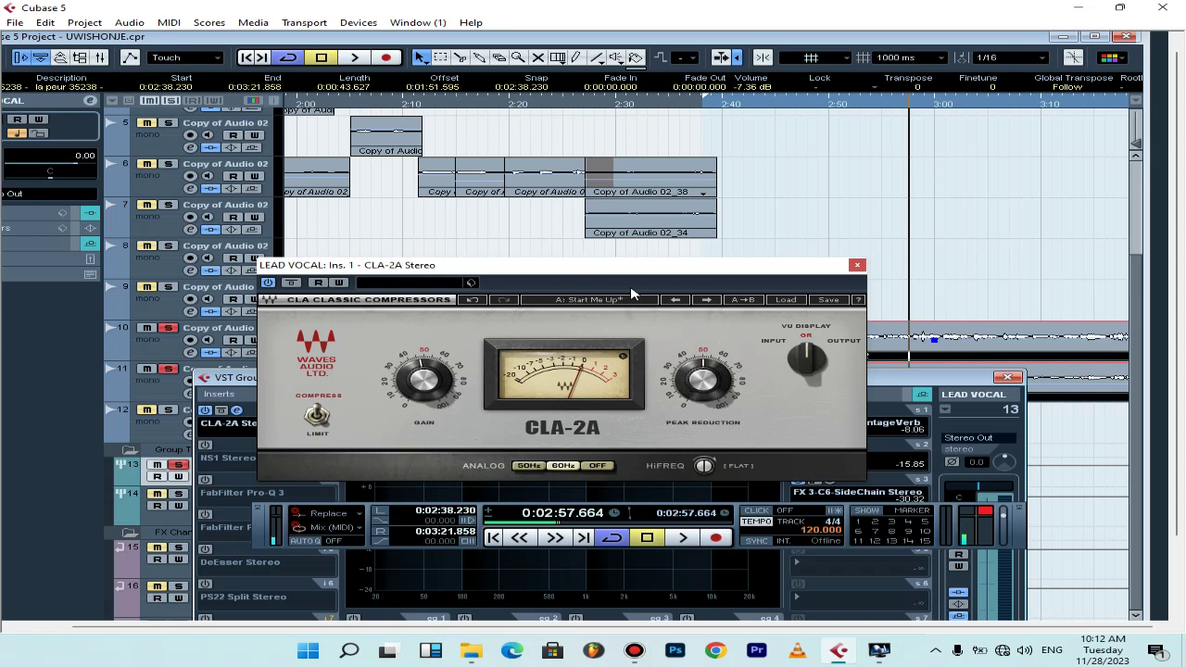
drag(600, 271, 527, 372)
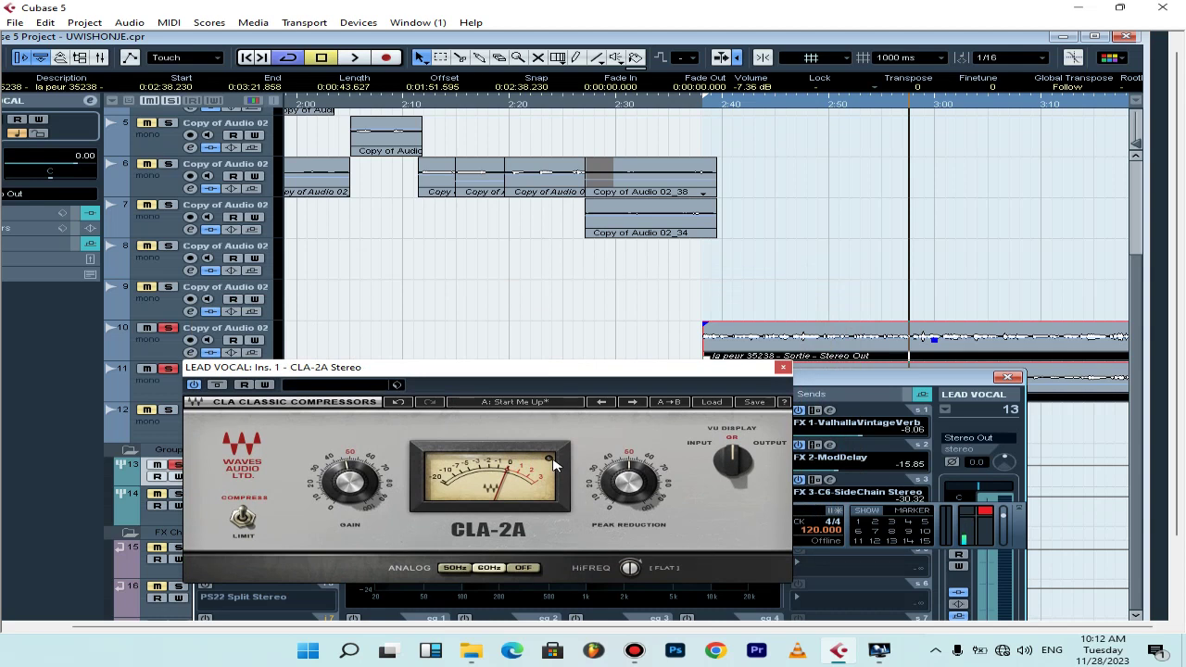
click(355, 472)
key(space)
key(space)
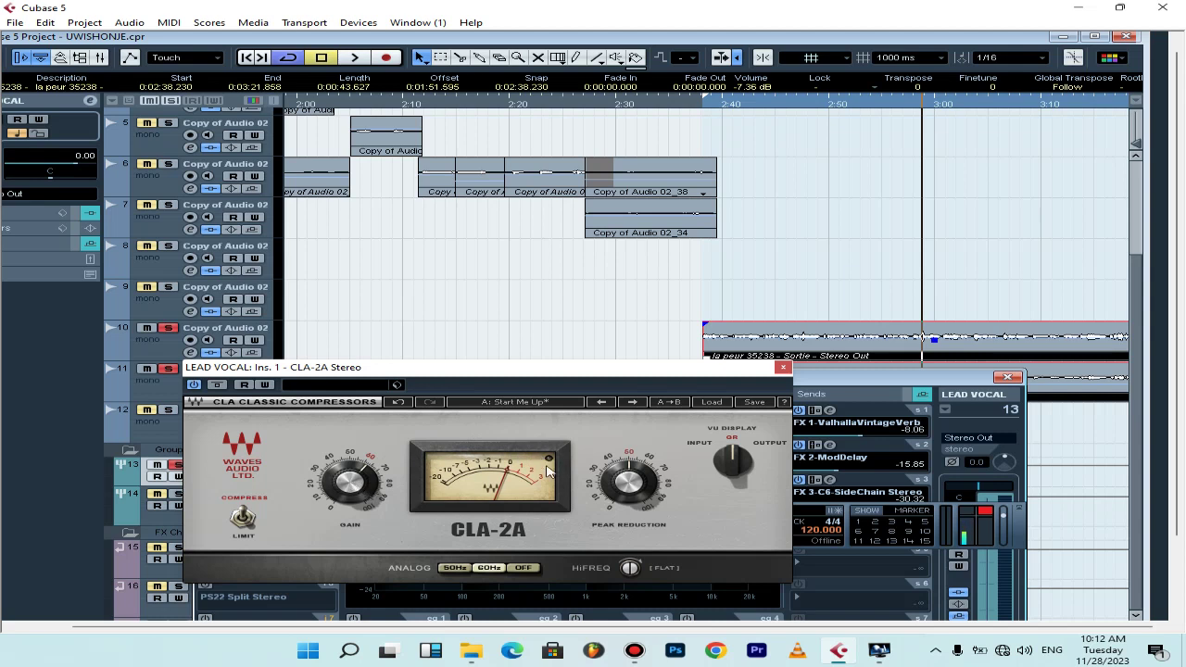
drag(362, 485, 362, 480)
key(space)
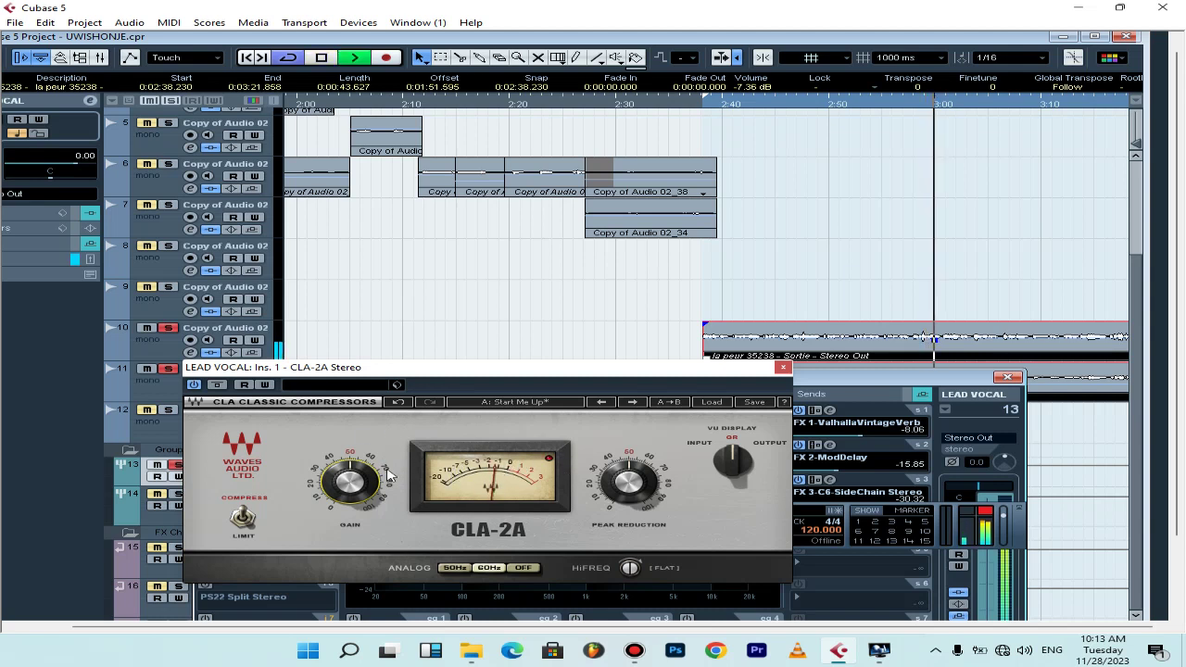
Fine-tune the CLA-2A's gain and peak reduction on LEAD VOCAL while the section plays.
drag(387, 469, 350, 478)
click(550, 461)
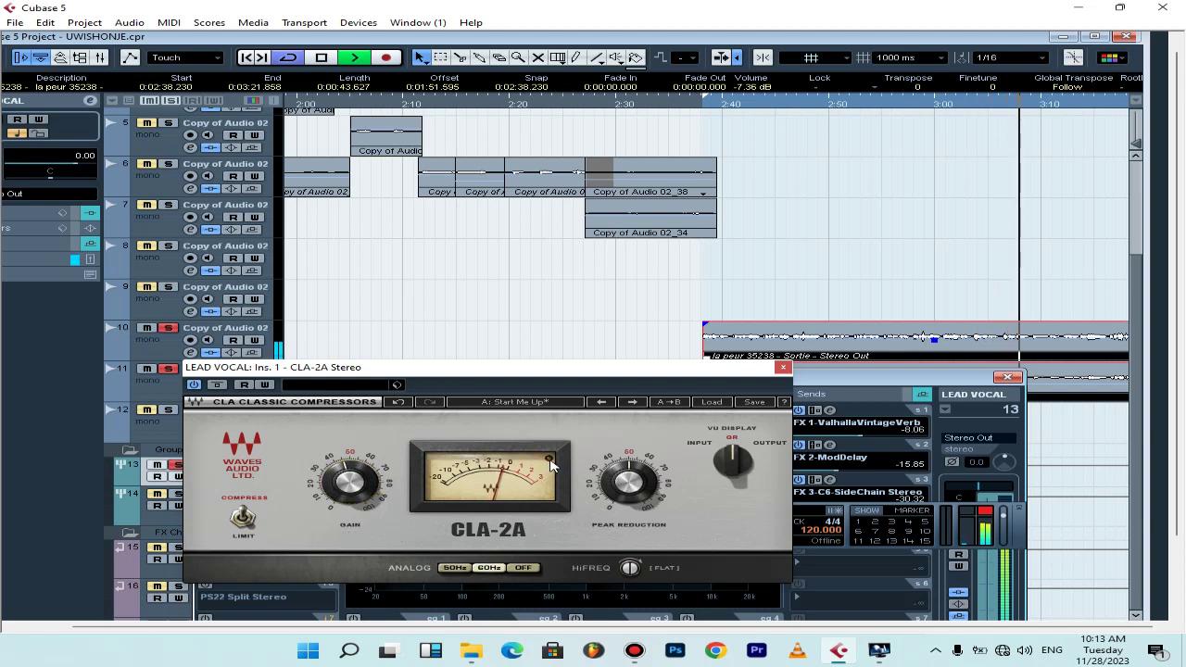
drag(617, 476, 617, 479)
drag(351, 478, 350, 479)
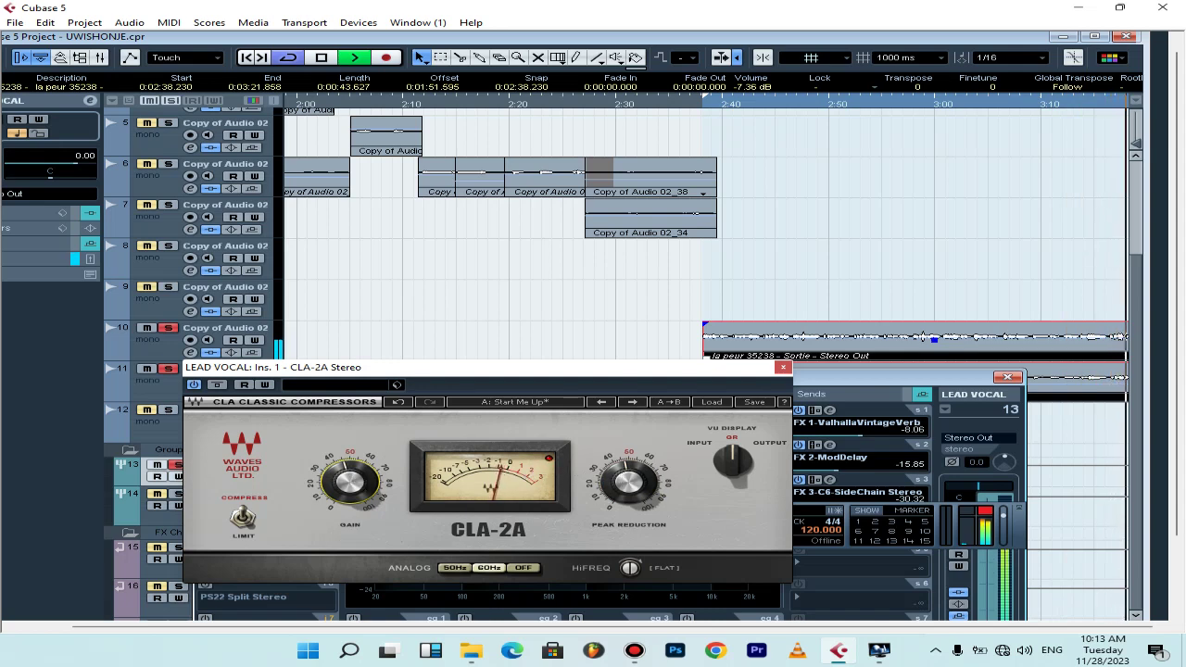
drag(619, 480, 627, 453)
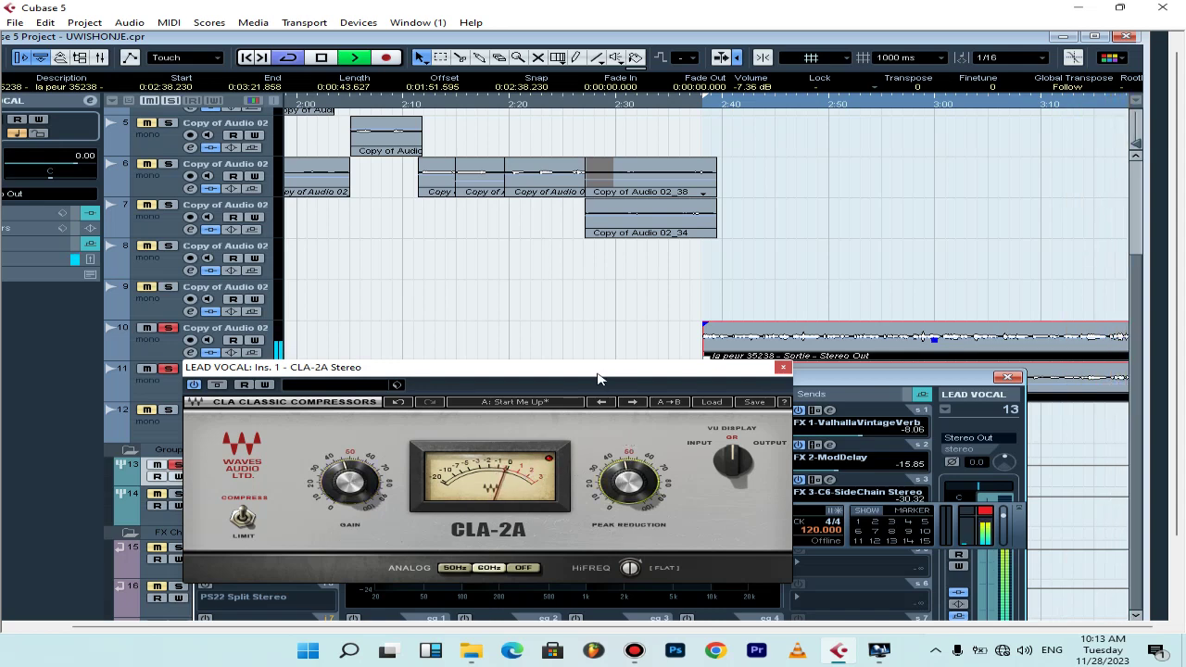
Stop playback and close the CLA-2A and LEAD VOCAL channel settings windows.
drag(597, 378, 593, 336)
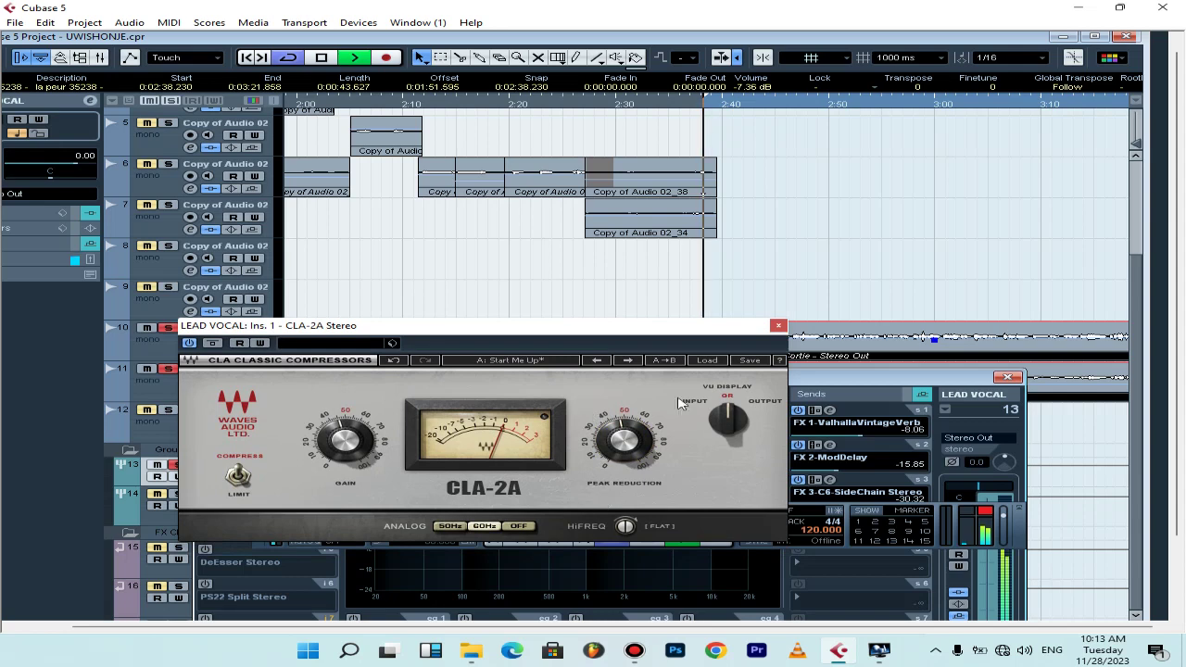
key(space)
click(778, 326)
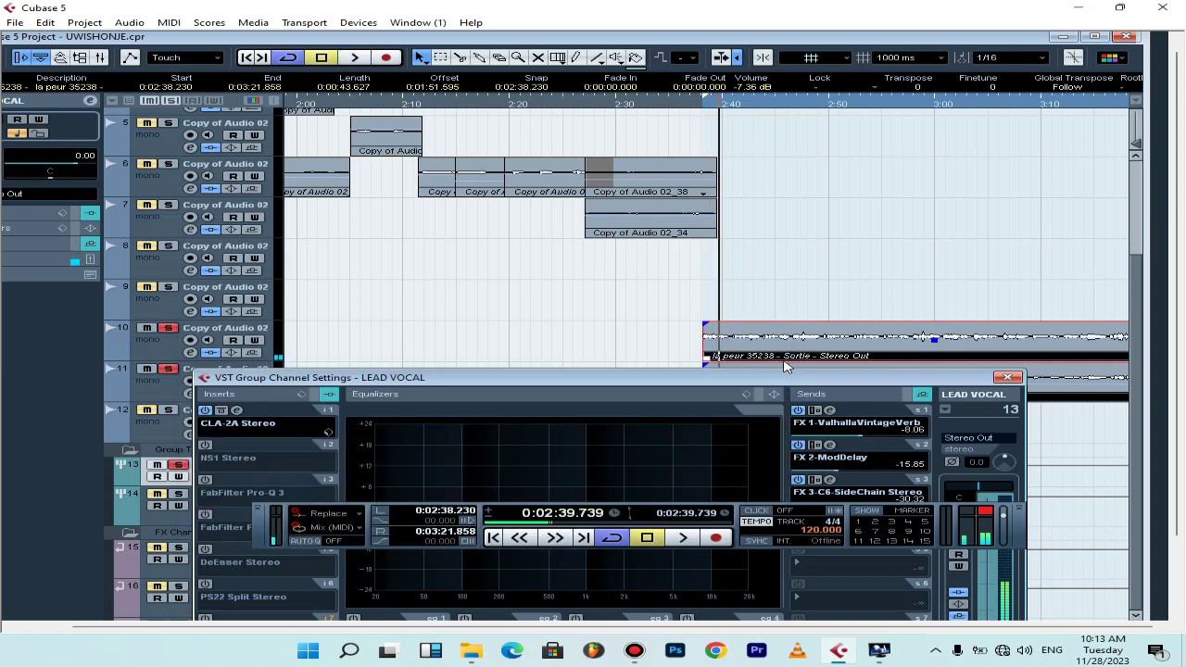
click(1007, 378)
Maximize the project window and split the vocal clips on tracks 10 and 11 at 3:11.864.
key(g)
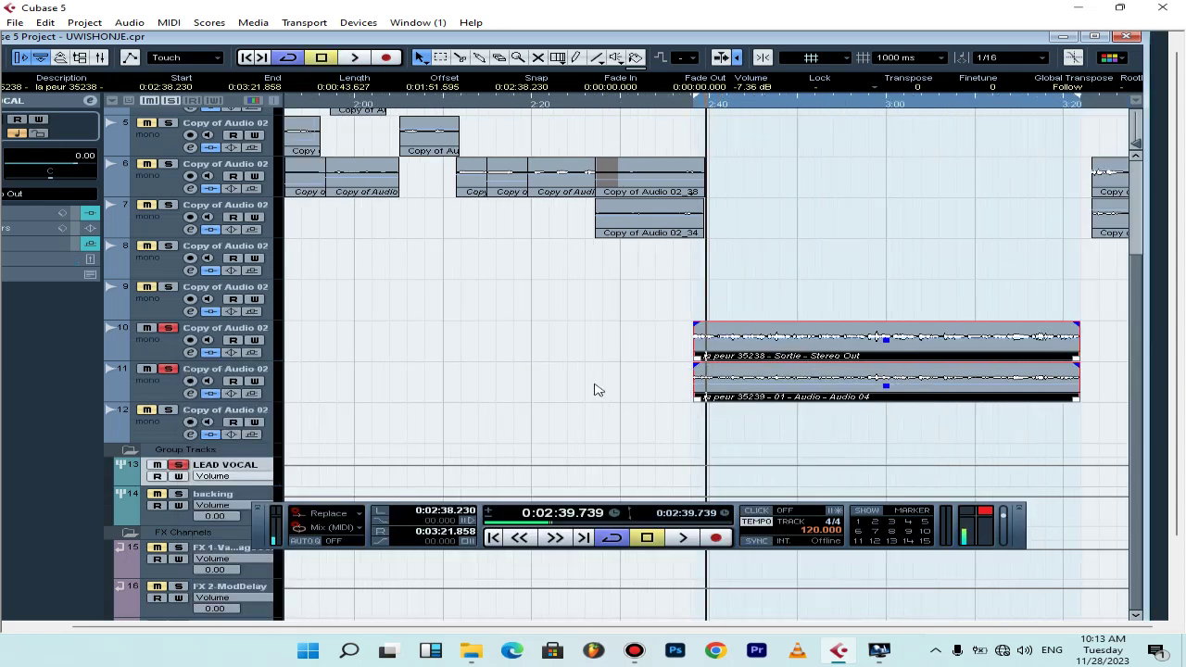
key(g)
key(h)
key(h)
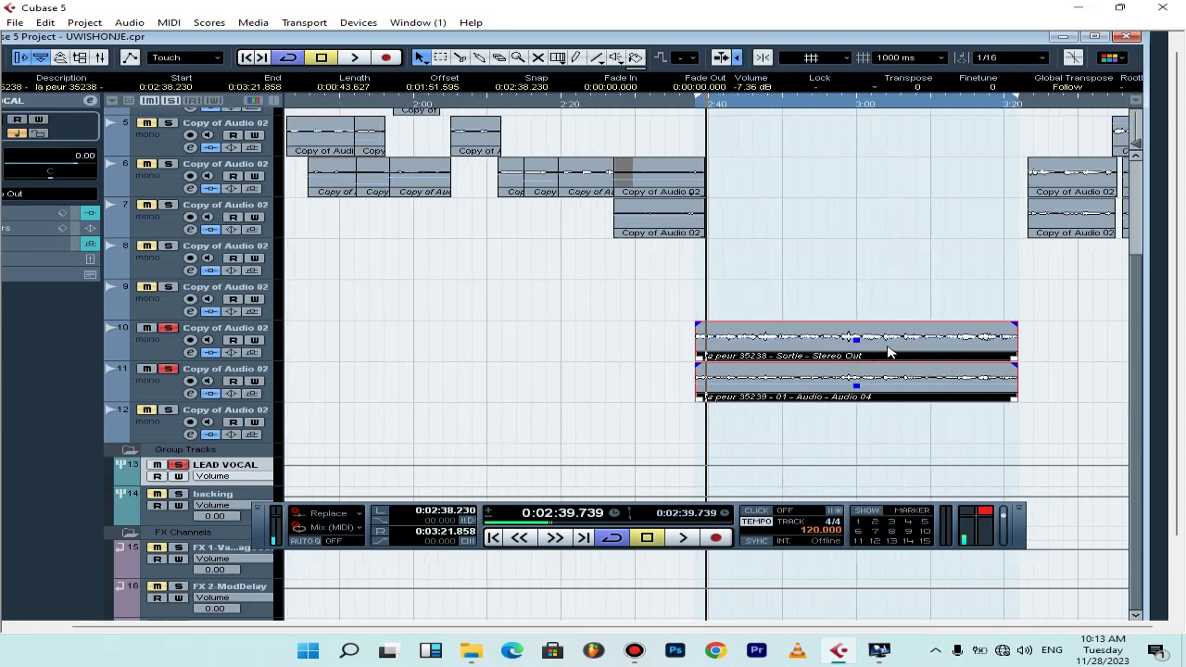
click(1093, 36)
drag(518, 630, 579, 620)
right_click(683, 343)
click(725, 336)
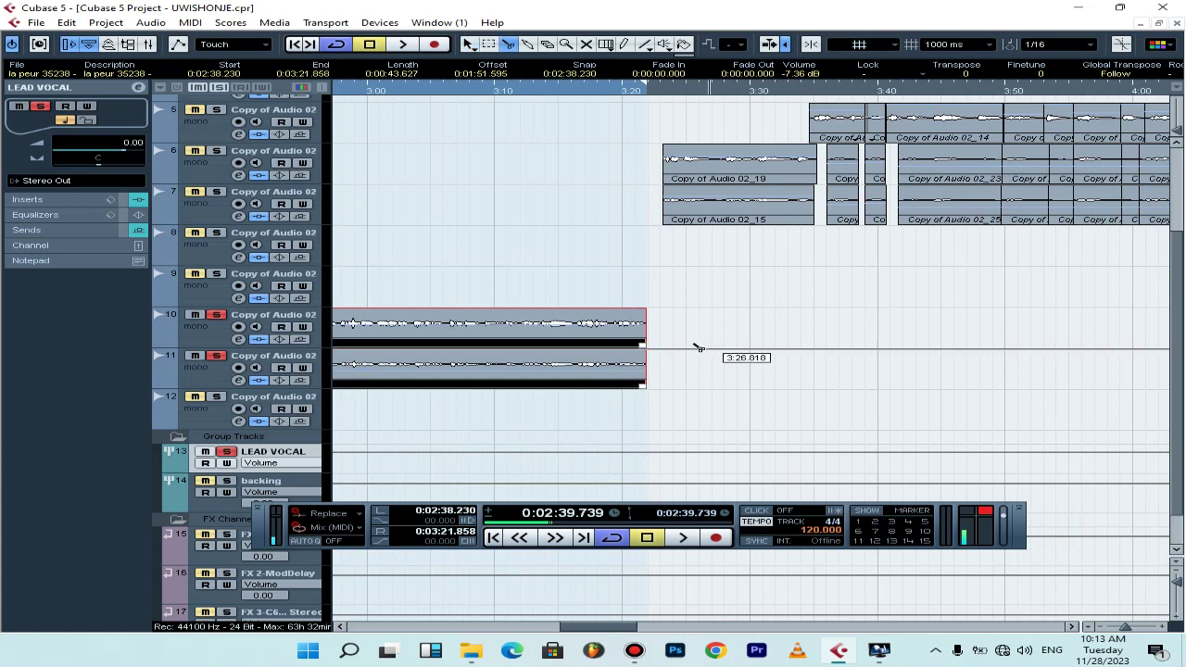
click(518, 330)
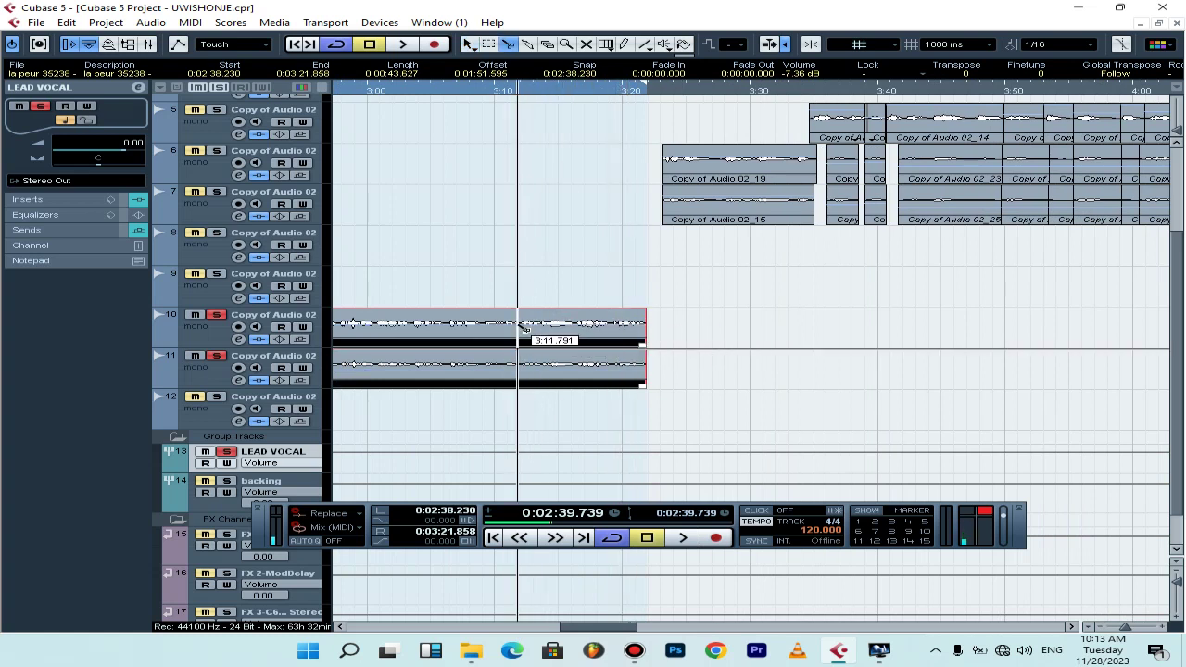
Lower the track 10 vocal segment after the split to -8.94 dB, play it from its start, and reduce it further to -10.19 dB.
right_click(674, 328)
click(712, 323)
right_click(691, 288)
click(691, 289)
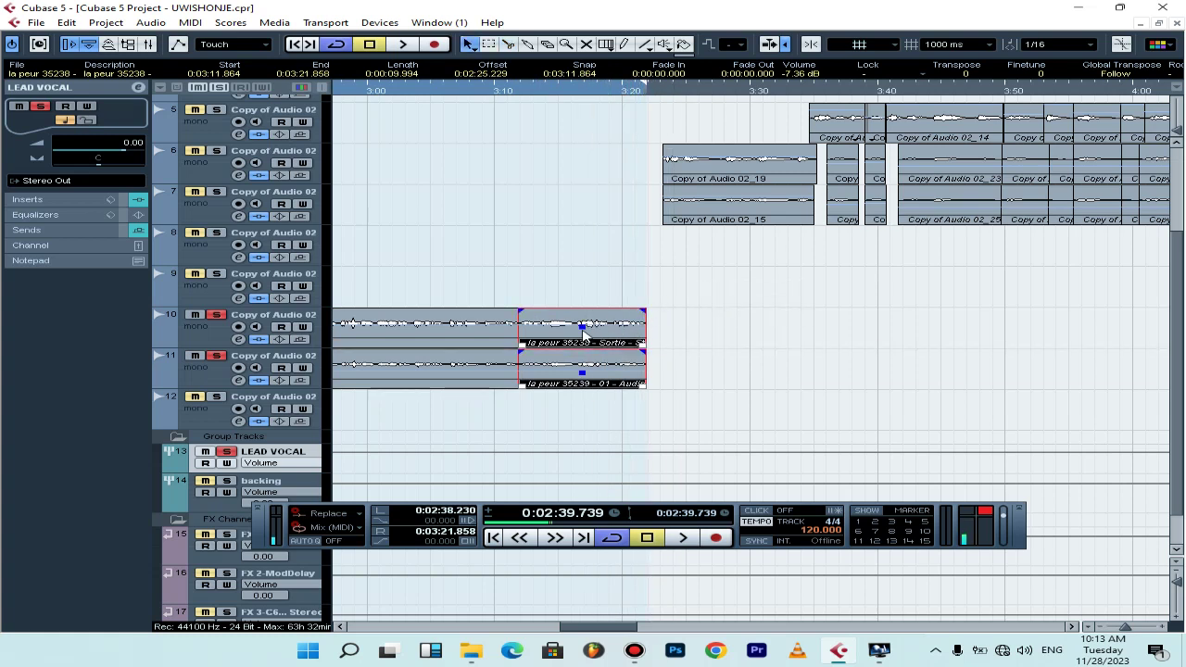
drag(582, 324, 583, 328)
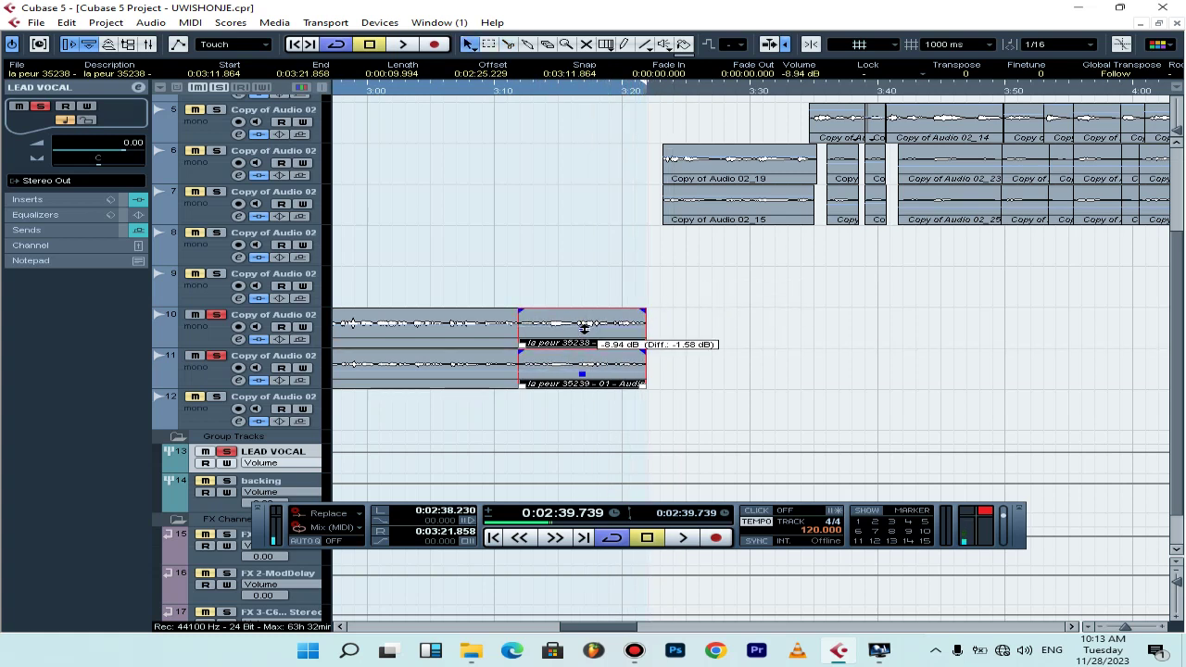
key(l)
key(space)
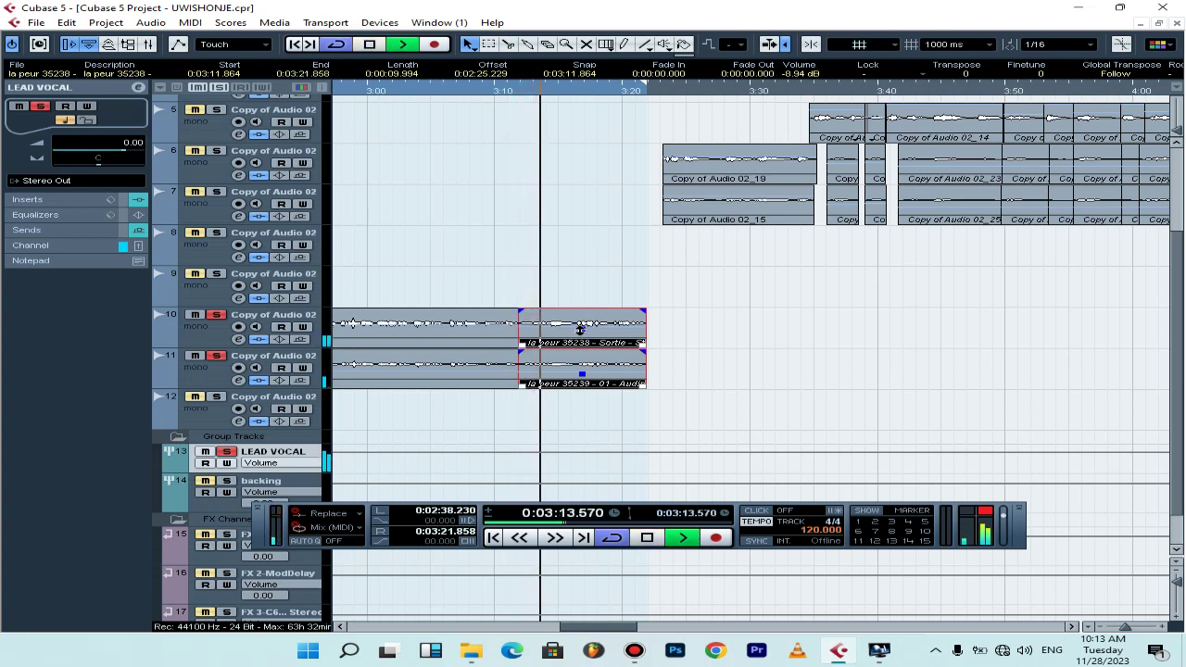
drag(580, 329, 581, 333)
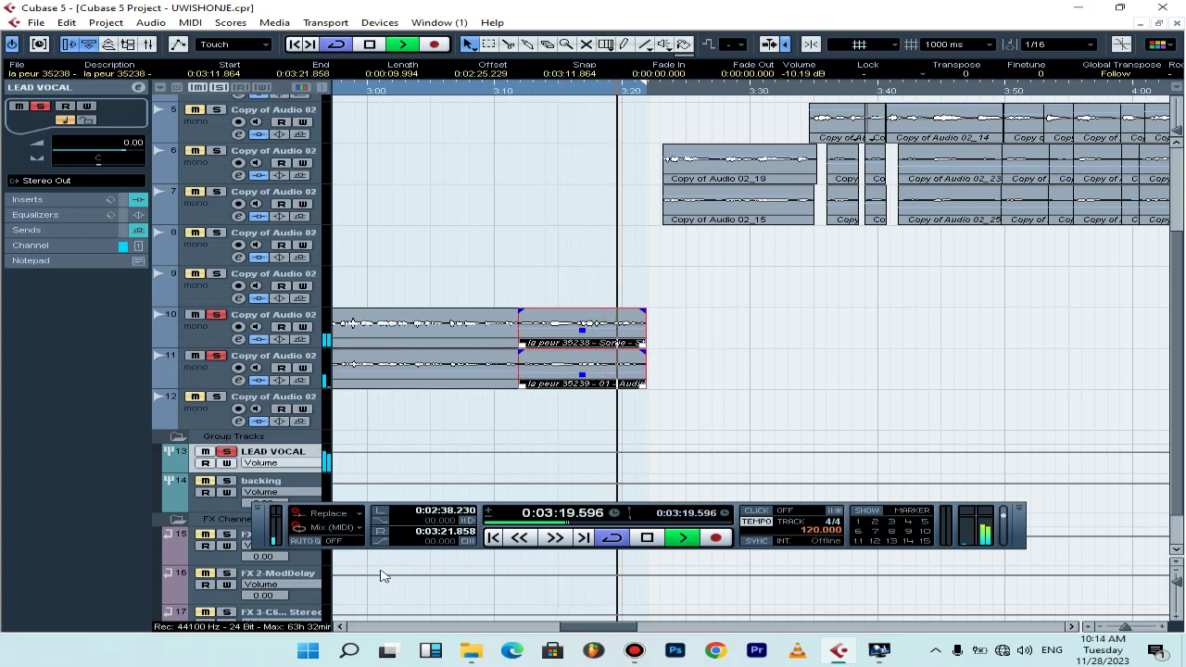
Reopen the LEAD VOCAL CLA-2A, readjust its gain and peak reduction during playback, and select the track 10 segment before the split.
double_click(297, 454)
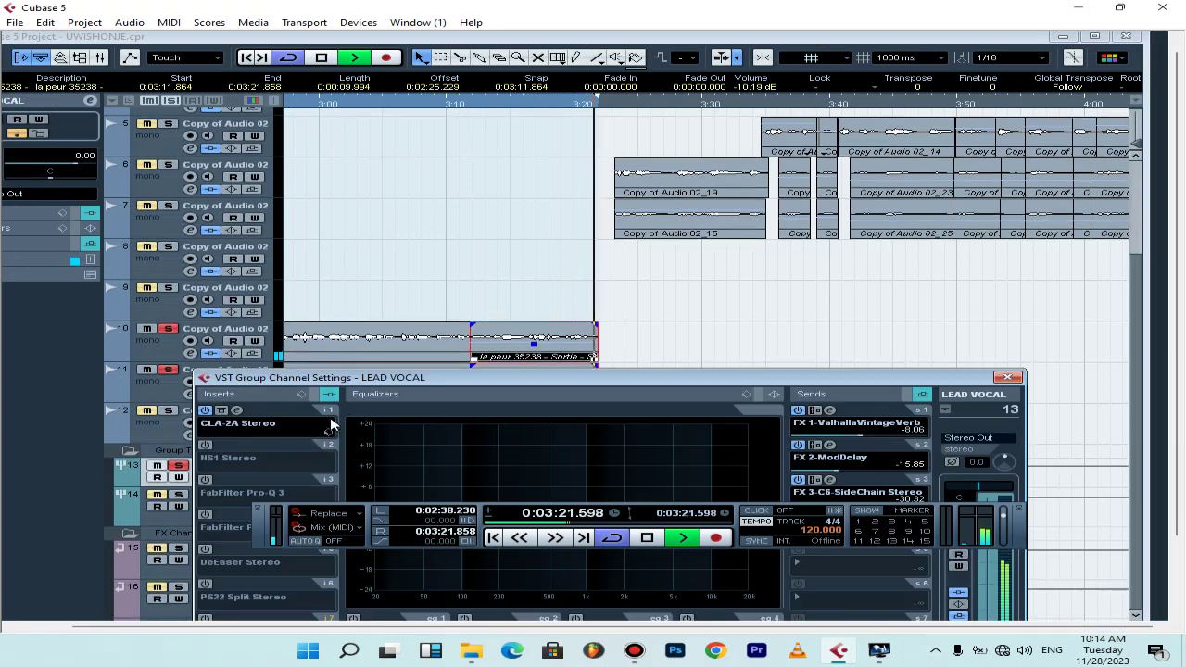
click(237, 410)
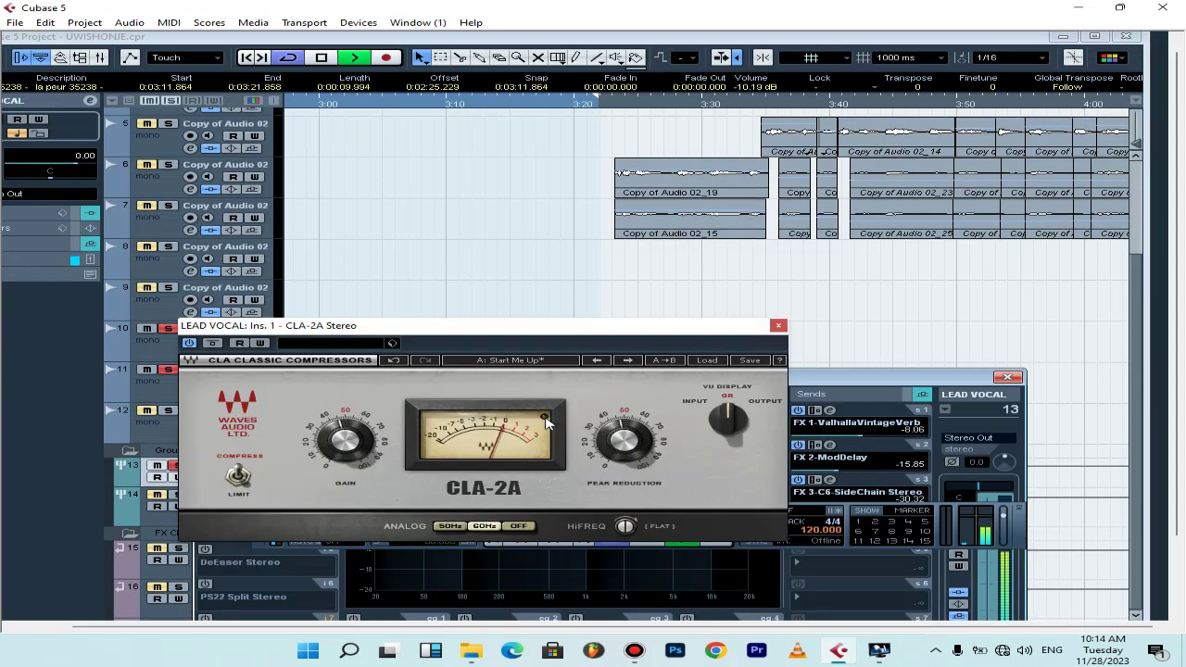
click(352, 436)
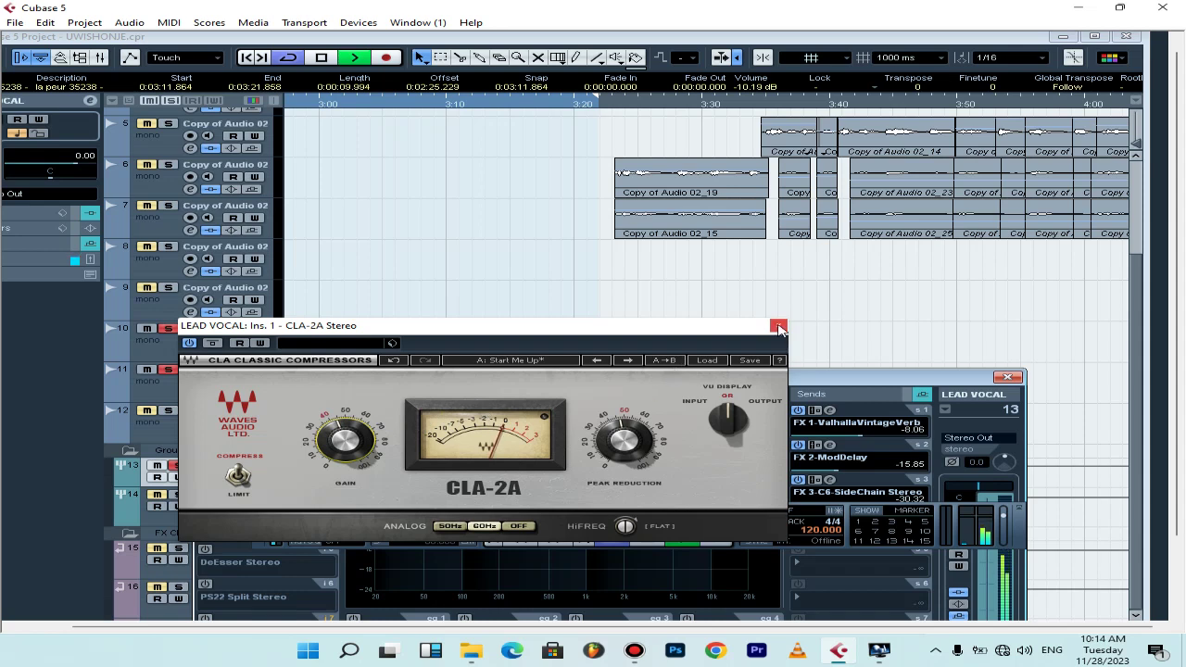
drag(666, 335, 663, 347)
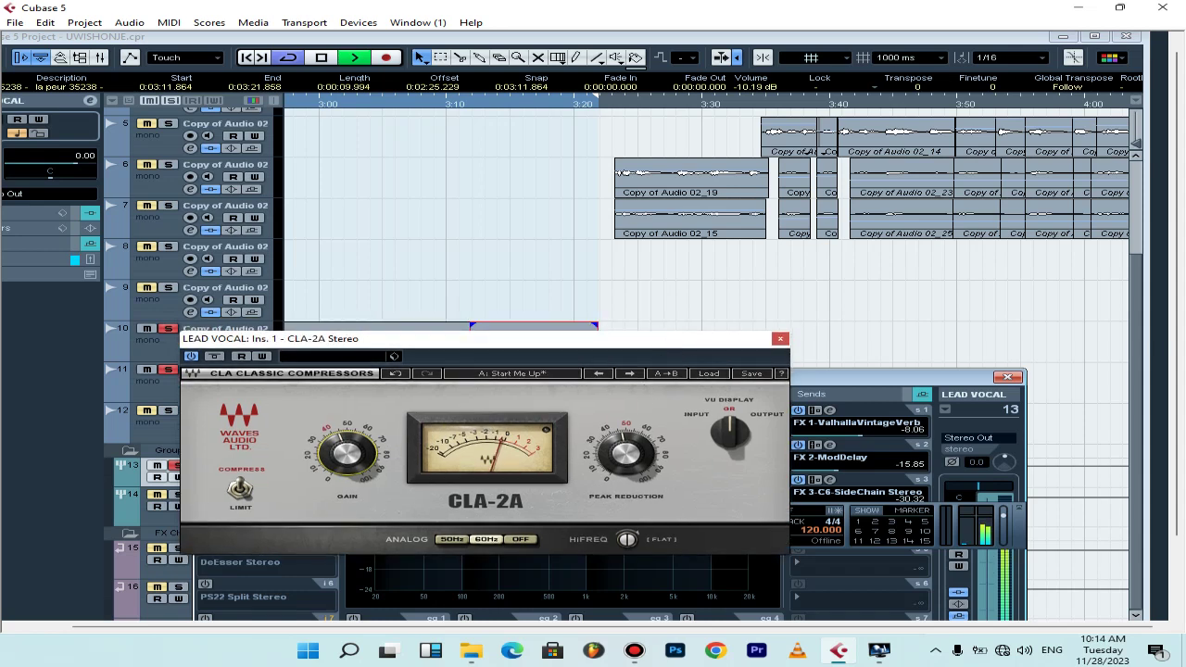
click(628, 443)
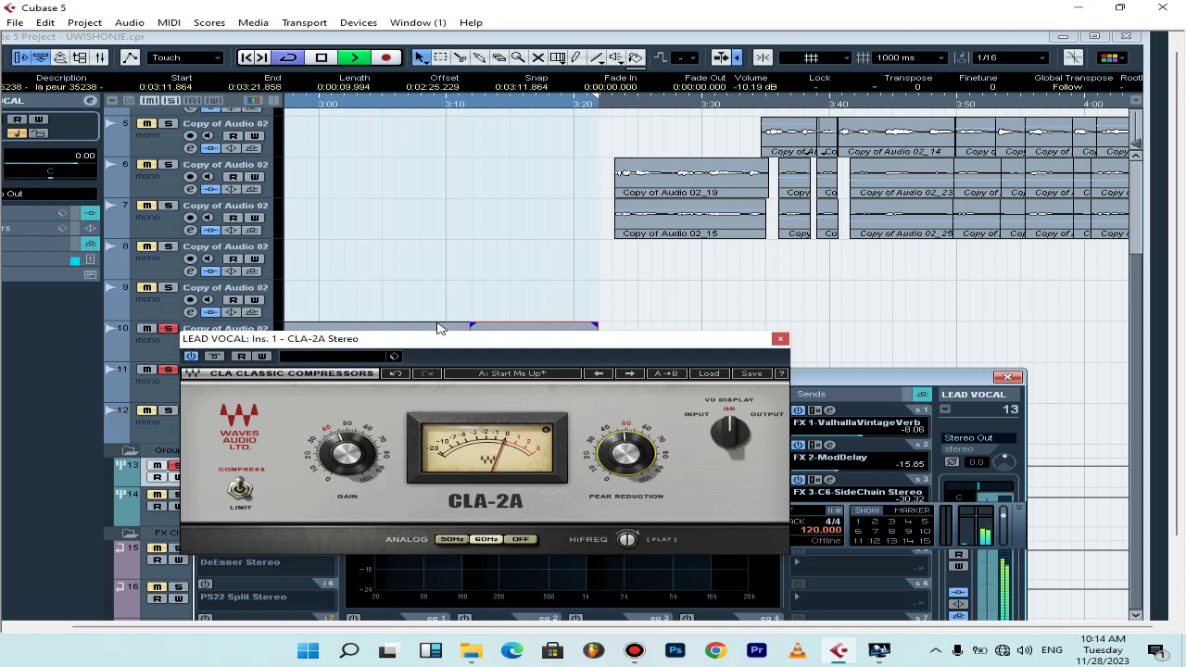
click(437, 327)
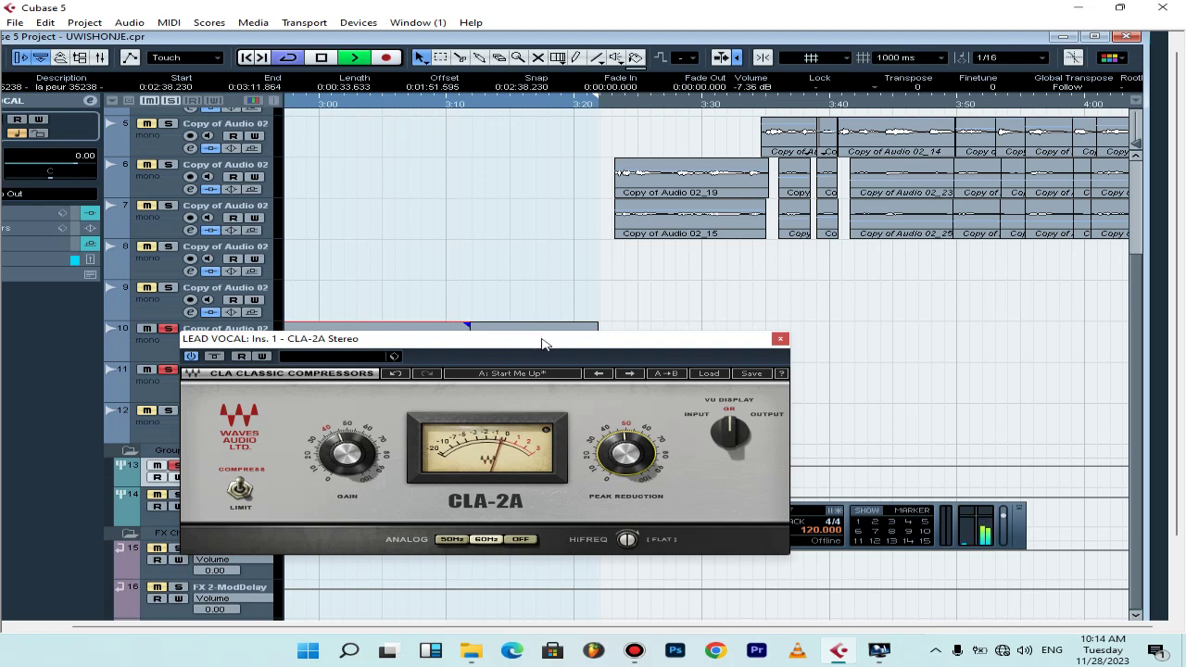
Compare the lead vocal with the CLA-2A bypassed and active during playback, and close the CLA-2A window.
key(space)
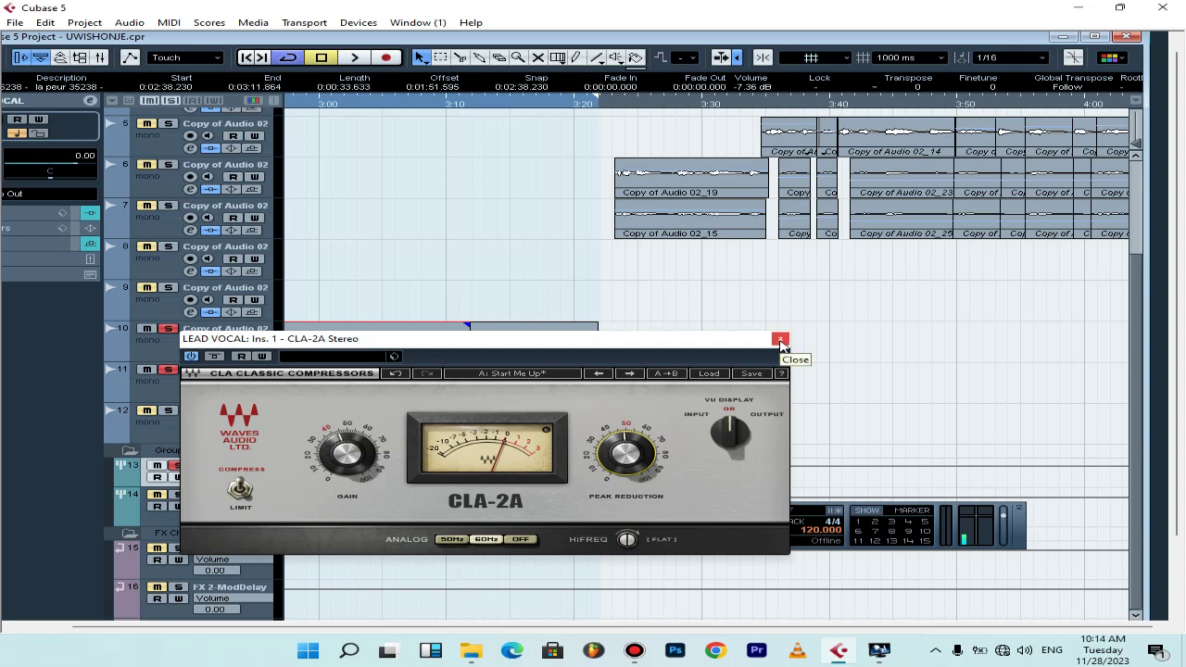
drag(387, 344, 841, 328)
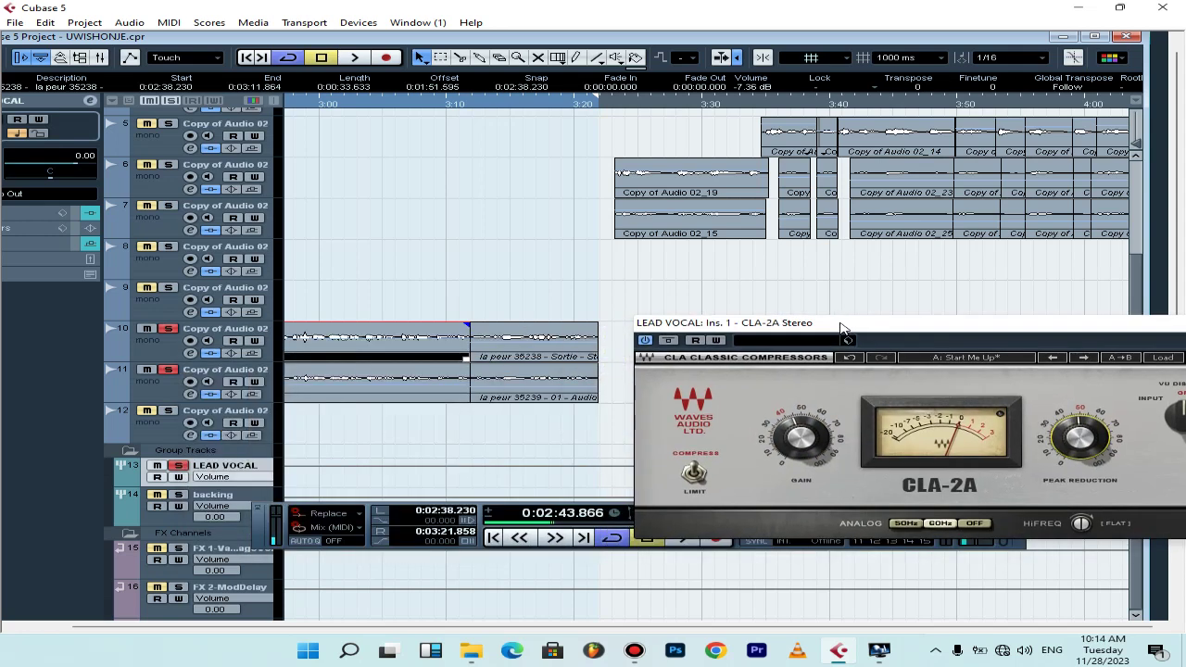
click(646, 340)
key(space)
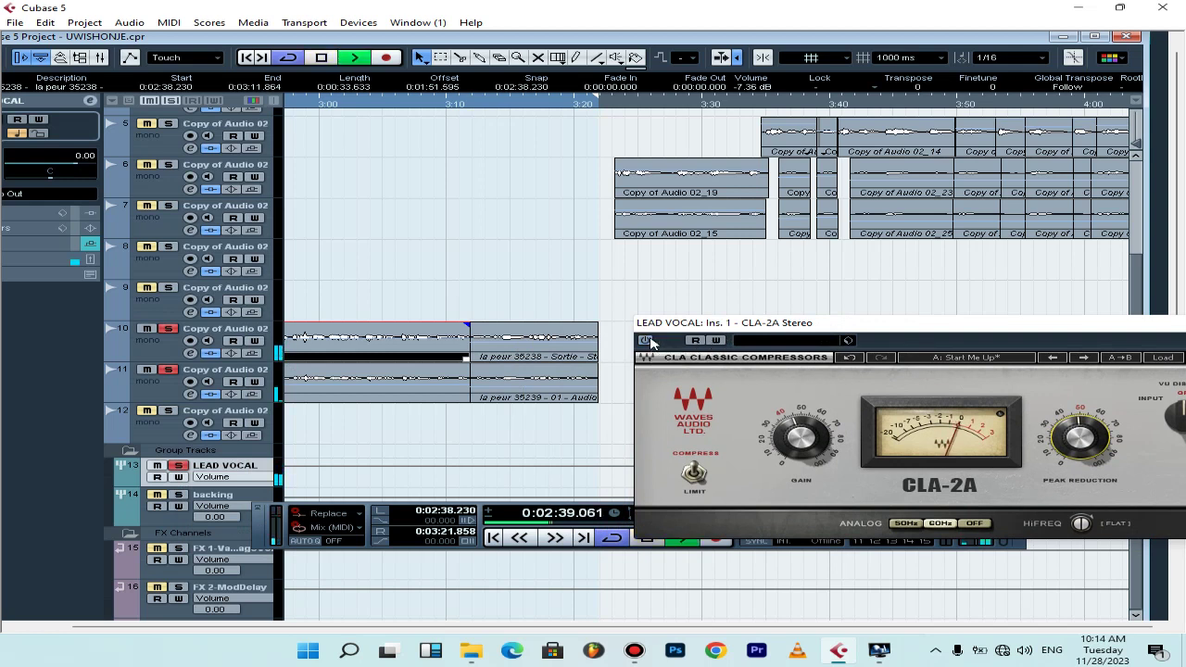
key(space)
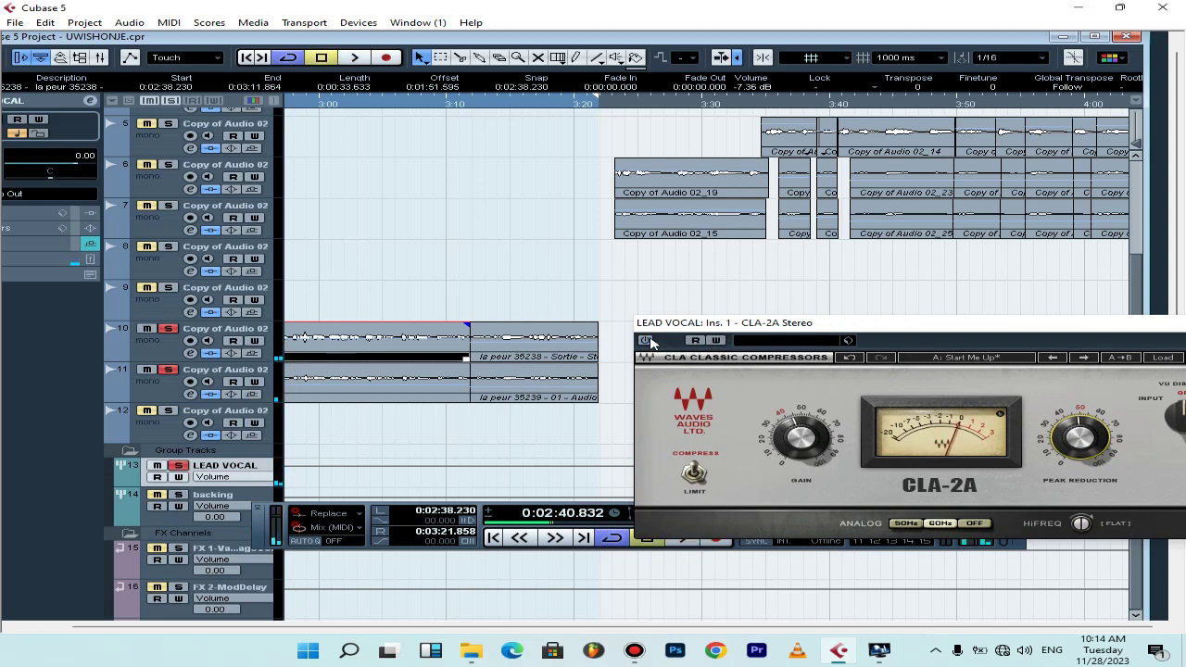
click(650, 341)
key(space)
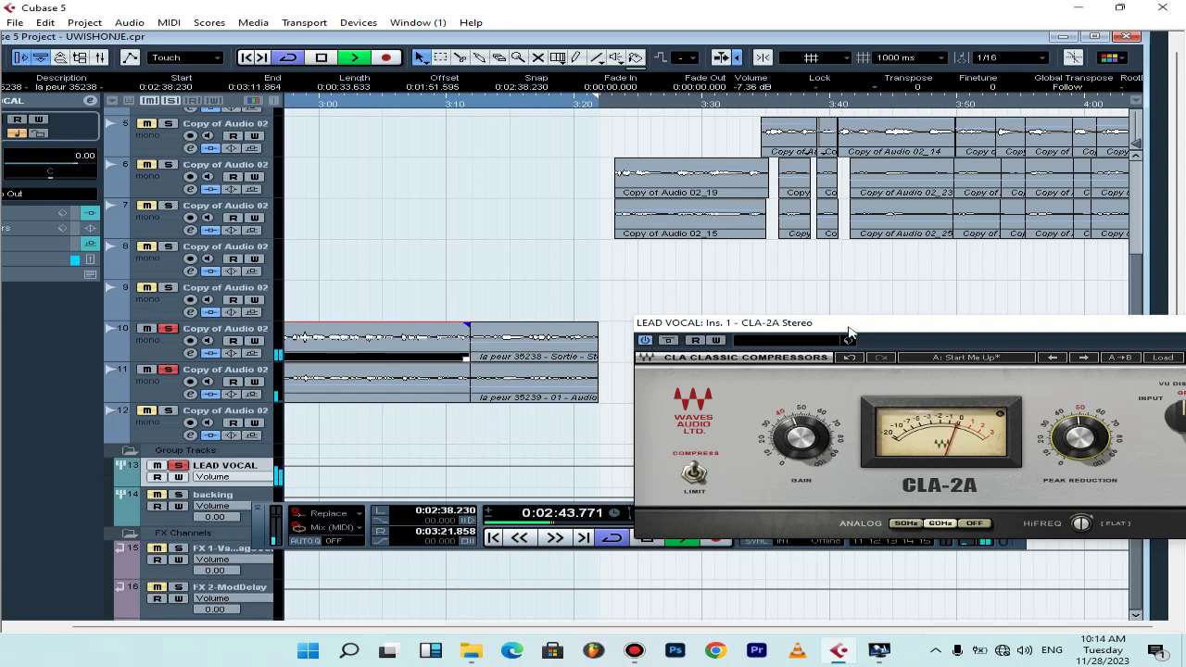
key(space)
drag(903, 328, 598, 298)
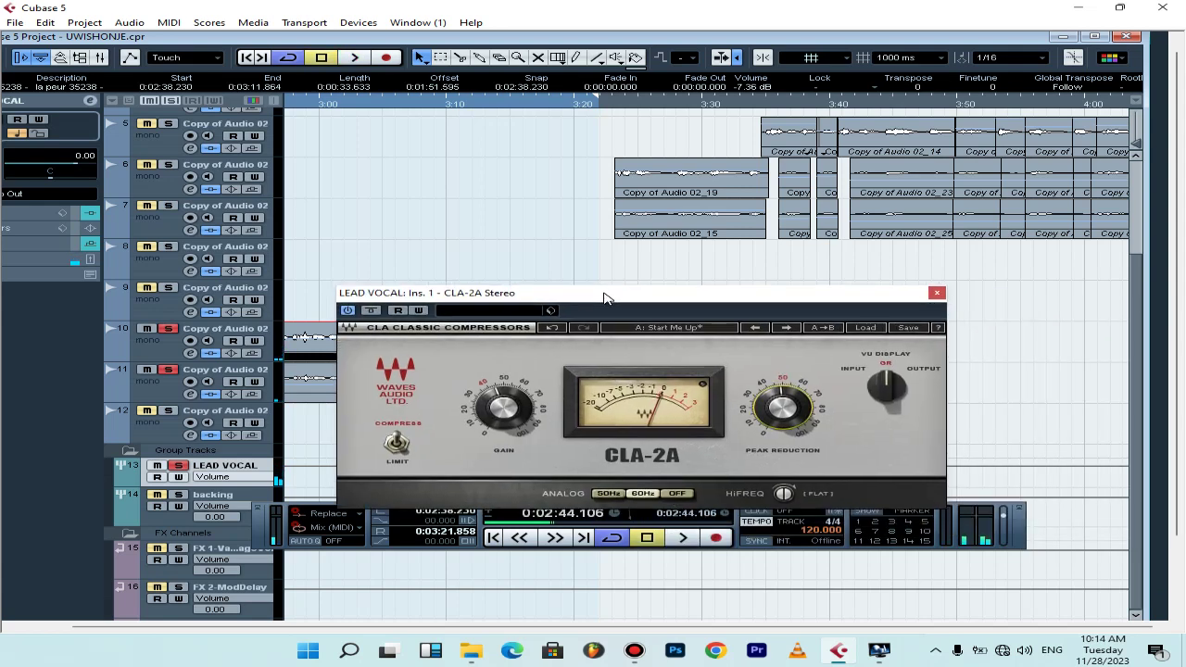
click(942, 294)
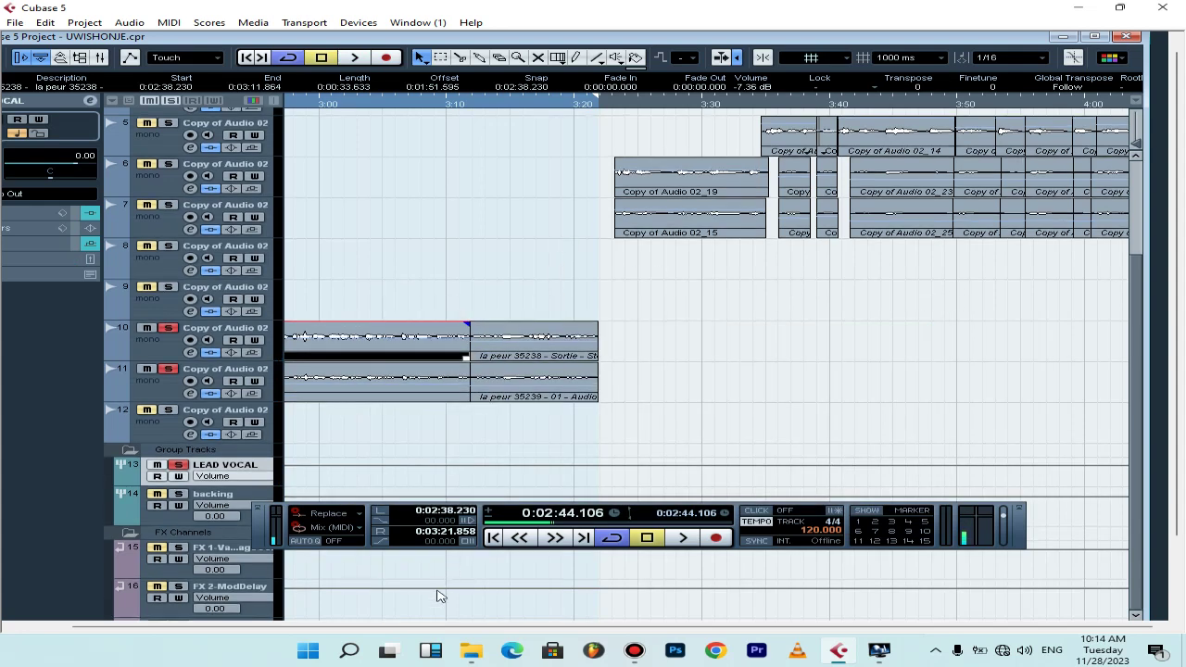
Maximize the project window, open the LEAD VOCAL group channel settings and activate the FabFilter Pro-Q 3 in insert slot 3.
click(1095, 36)
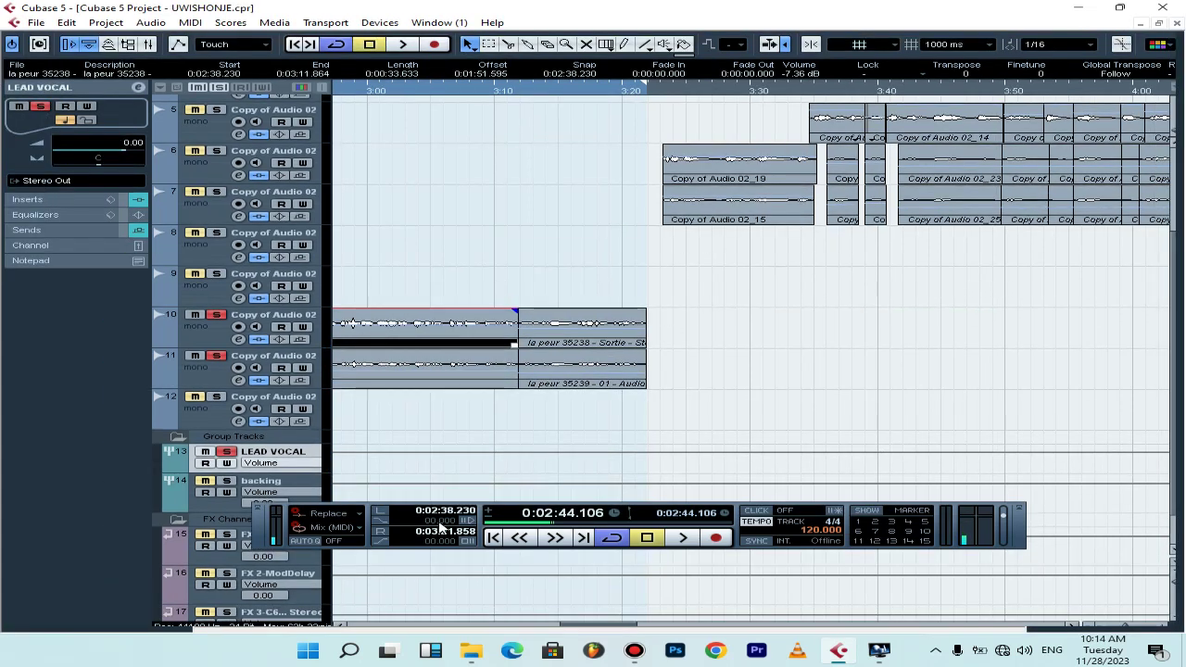
click(340, 627)
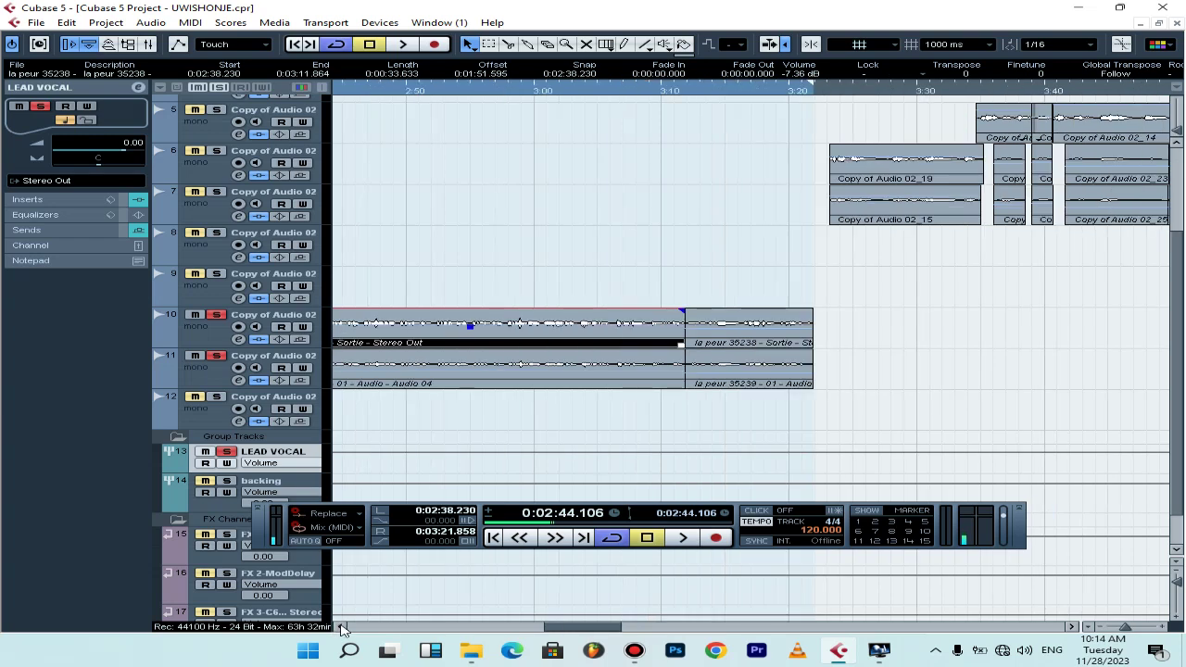
click(340, 627)
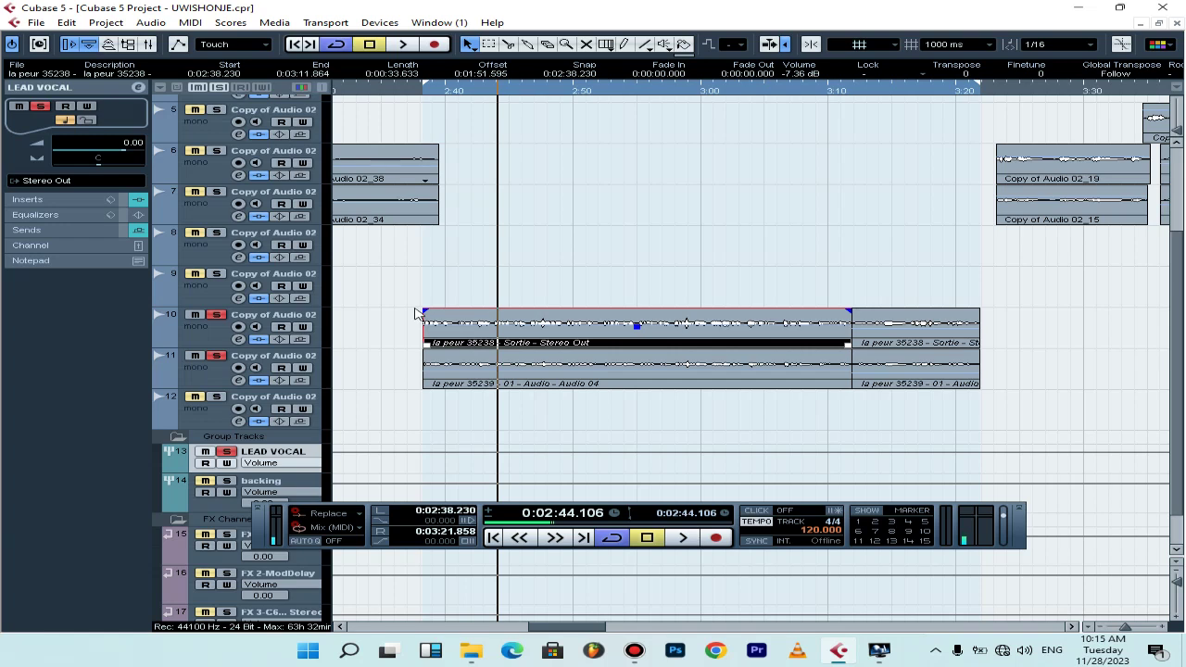
scroll(414, 278, down, 2)
scroll(395, 238, up, 5)
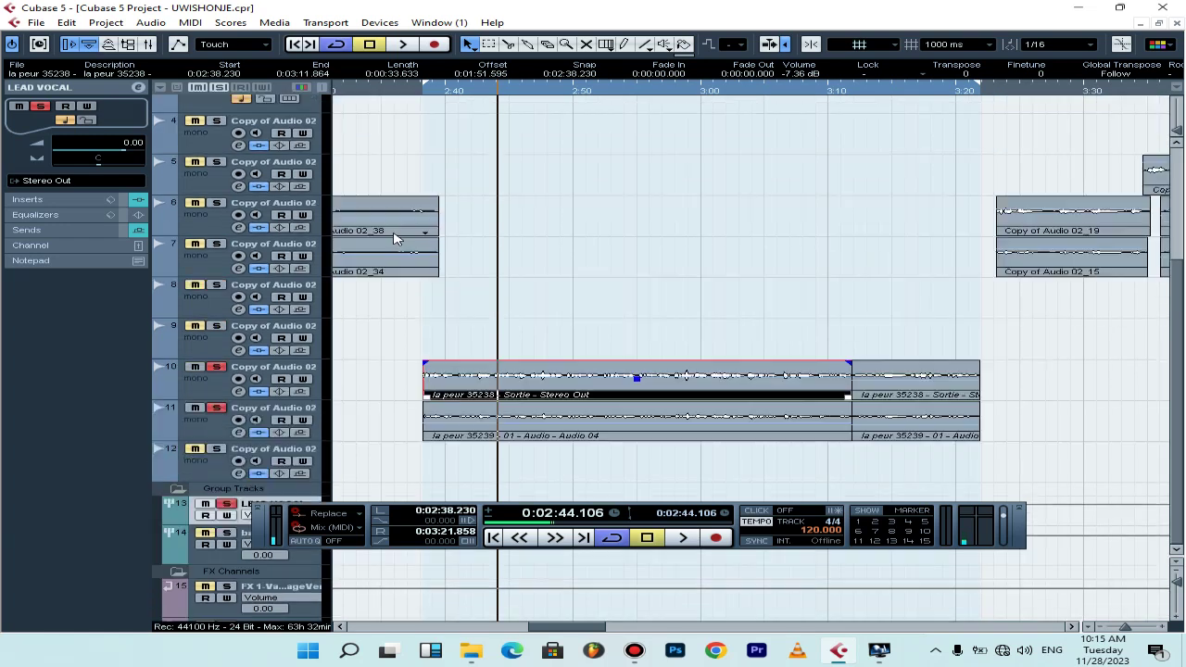
scroll(395, 238, down, 5)
click(309, 264)
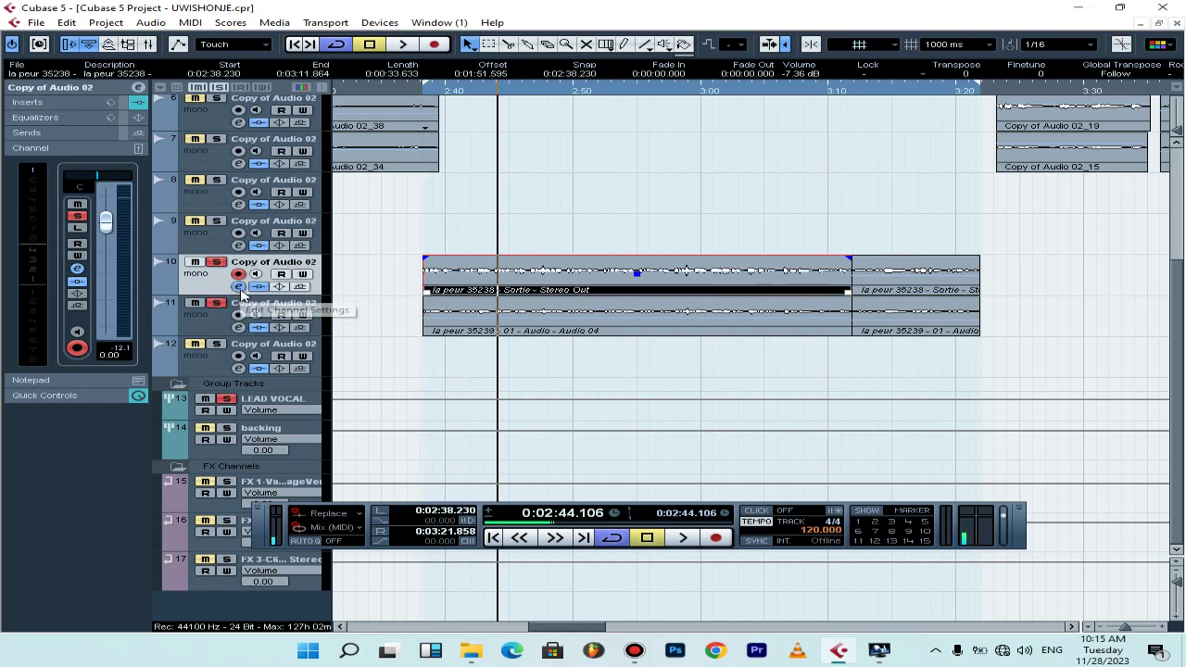
click(263, 407)
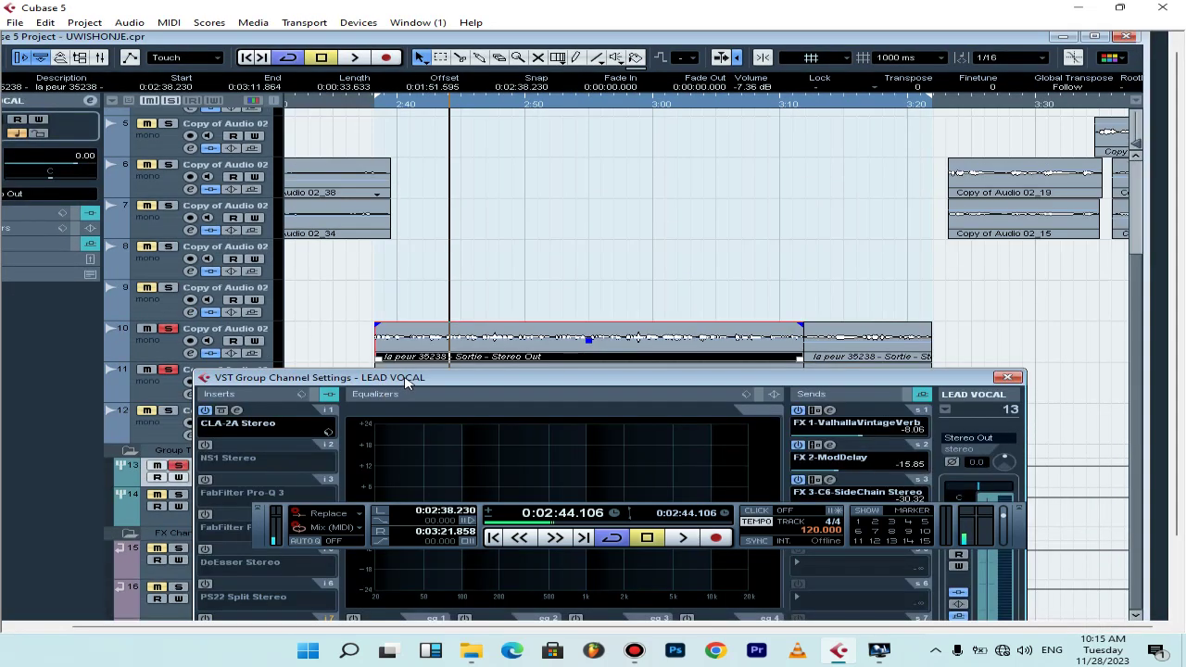
drag(405, 382, 421, 232)
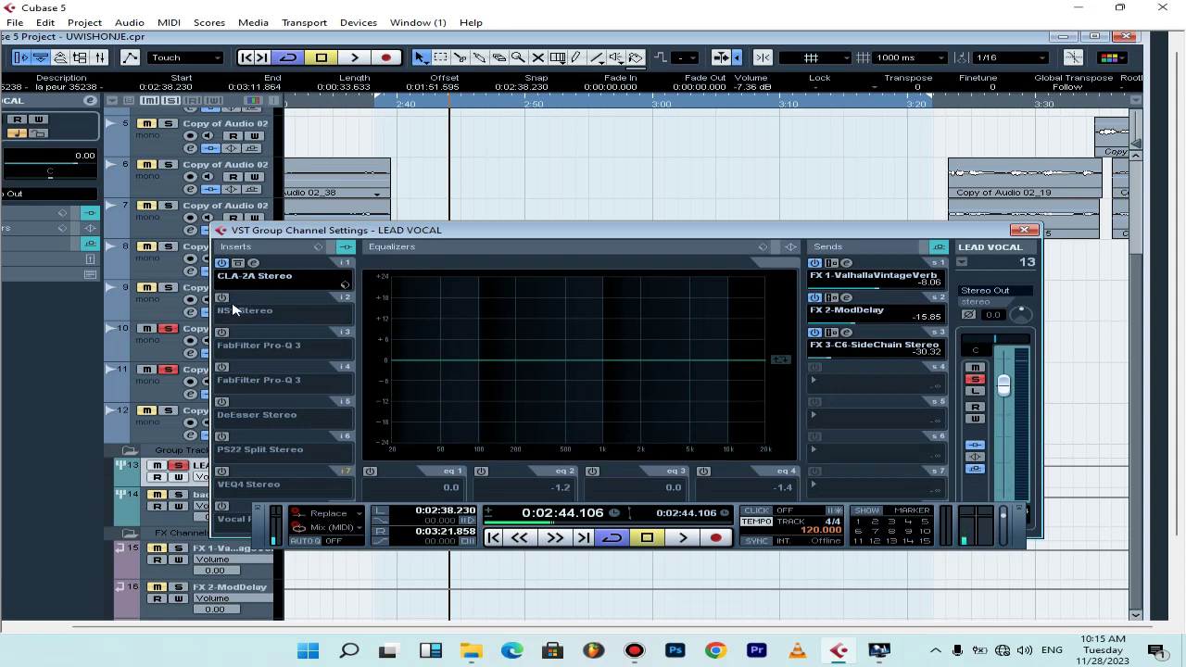
click(222, 332)
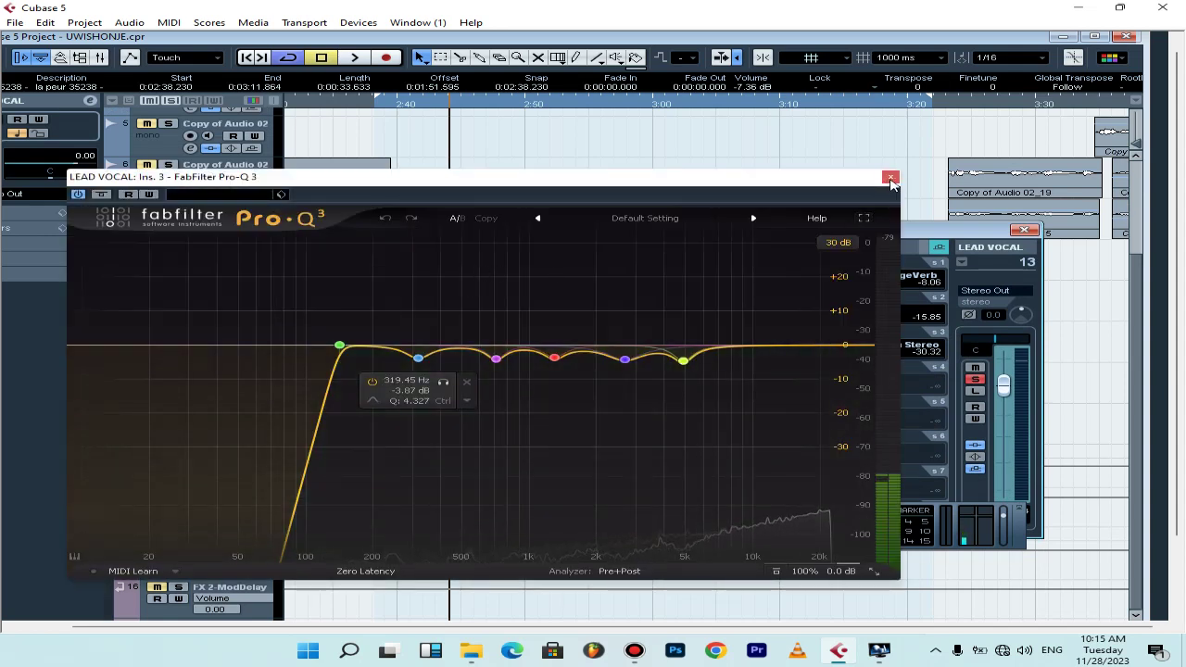
Play the lead vocal through the FabFilter Pro-Q 3, stop playback and close the LEAD VOCAL channel settings window.
key(space)
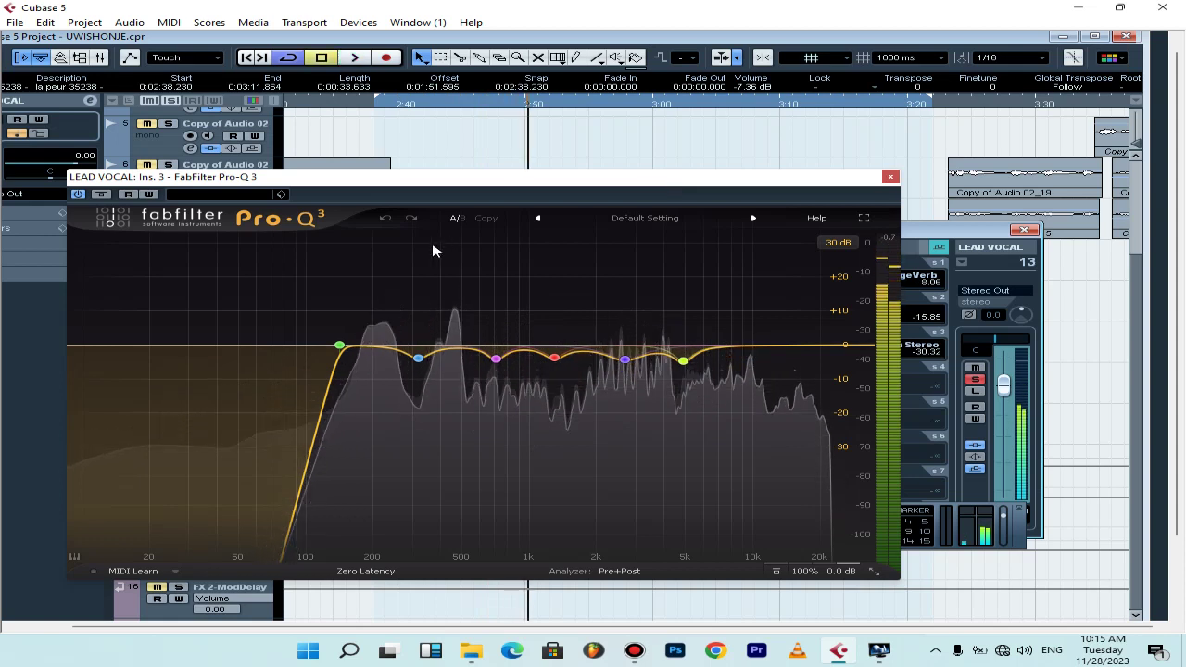
key(space)
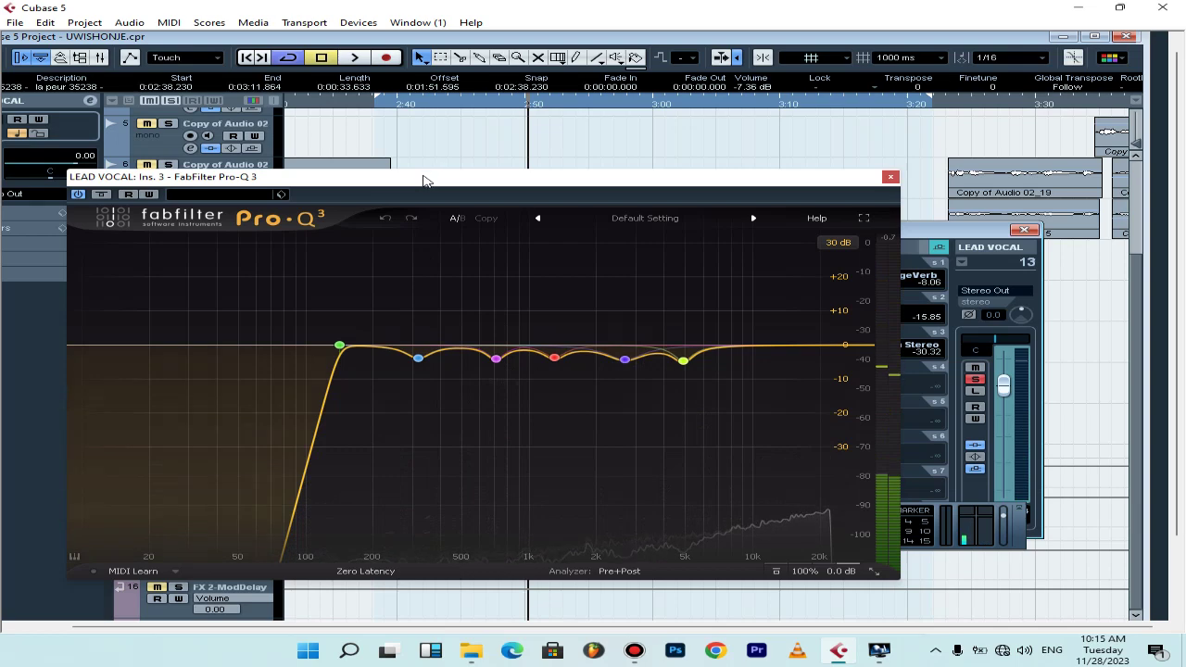
drag(425, 180, 510, 243)
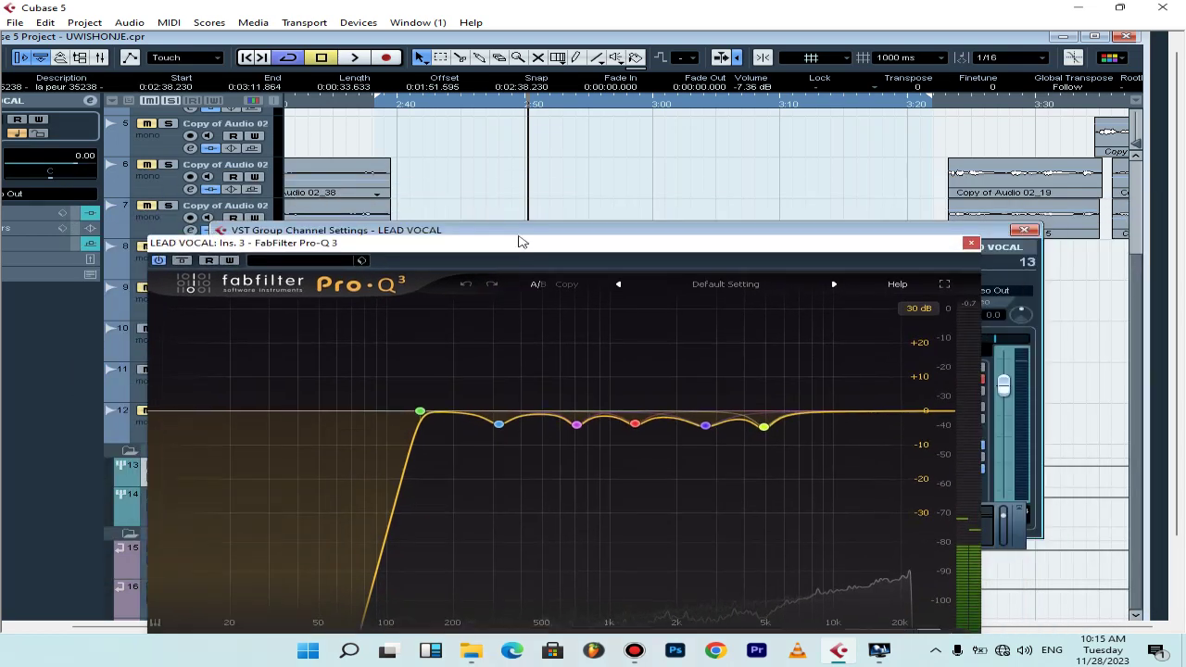
click(1024, 229)
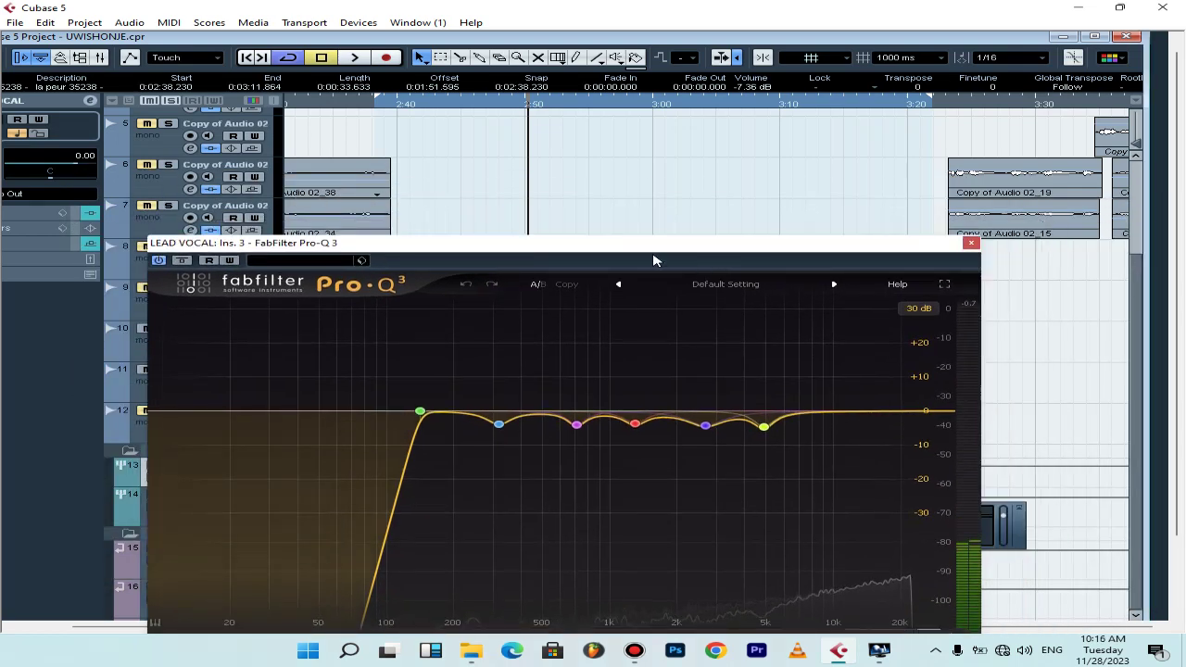
Replay the vocal from the start of the track 10 clip and examine the Pro-Q 3 EQ bands against the live spectrum.
drag(620, 246, 657, 222)
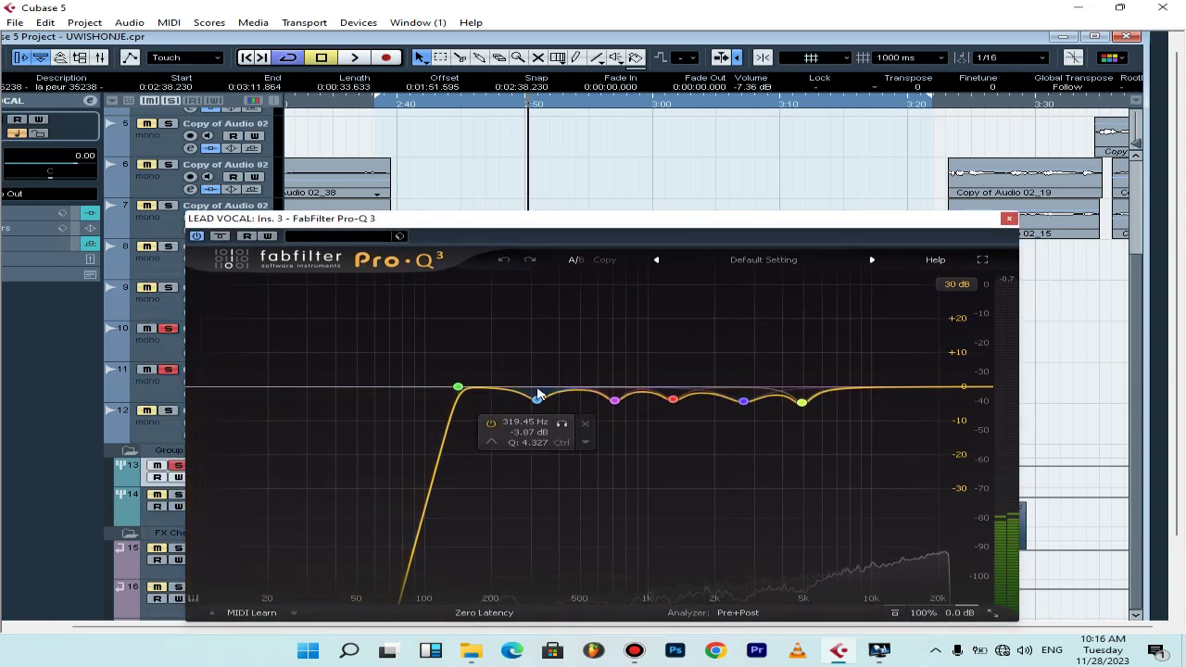
drag(547, 224, 526, 423)
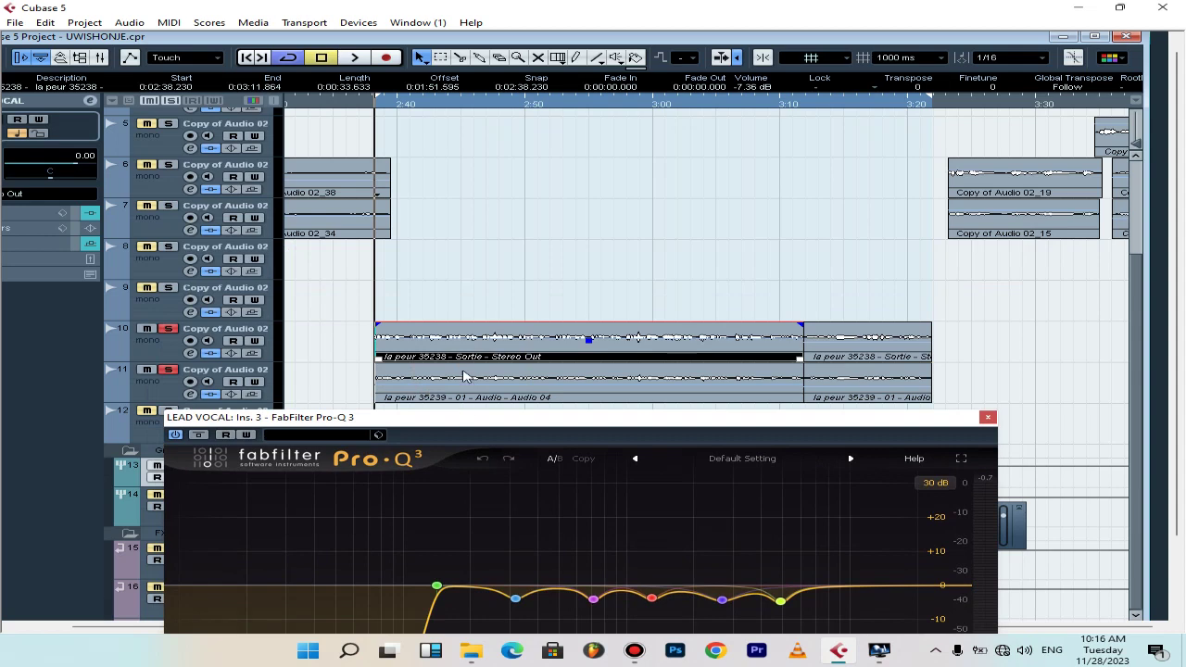
drag(465, 417, 508, 170)
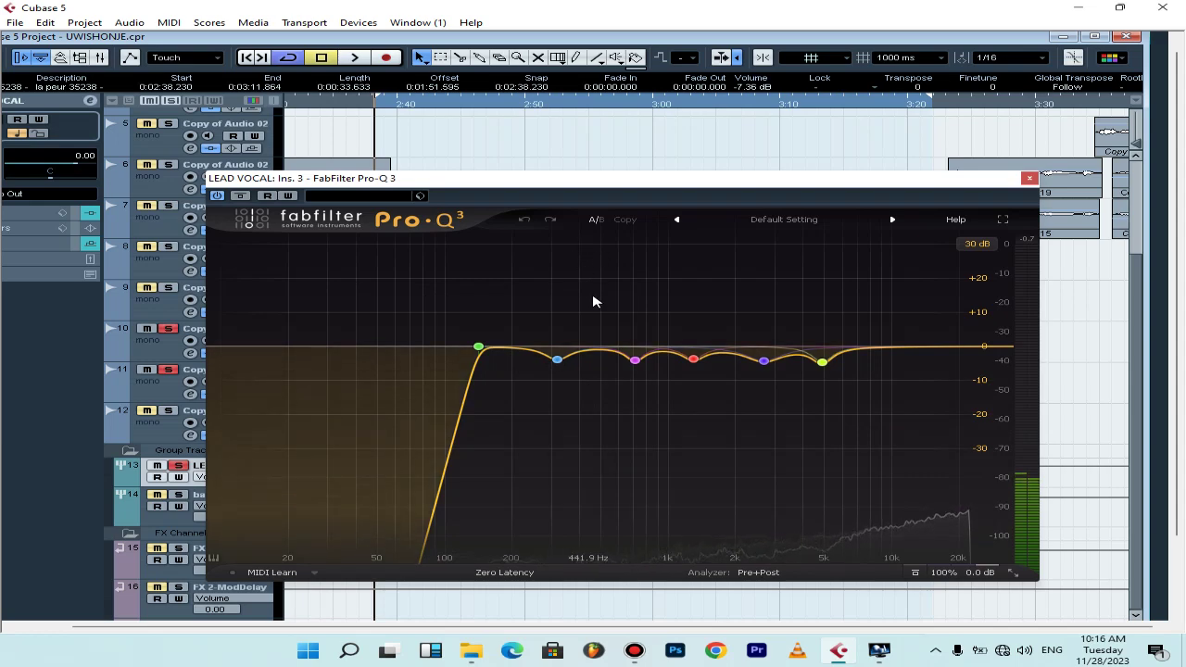
key(space)
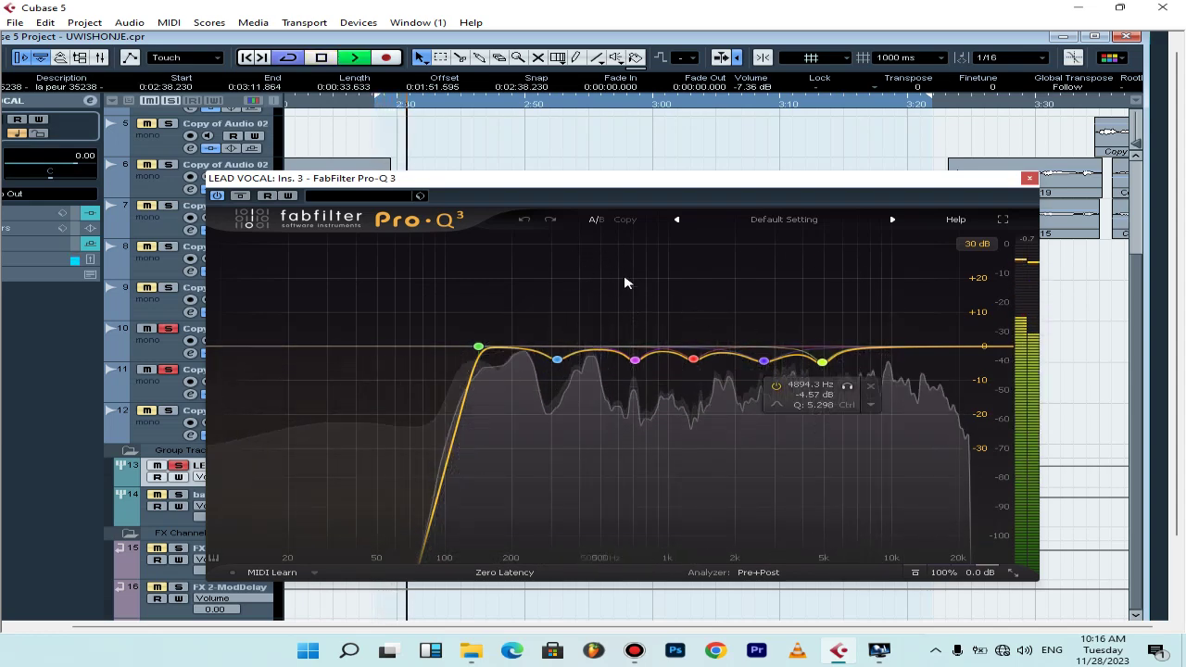
key(space)
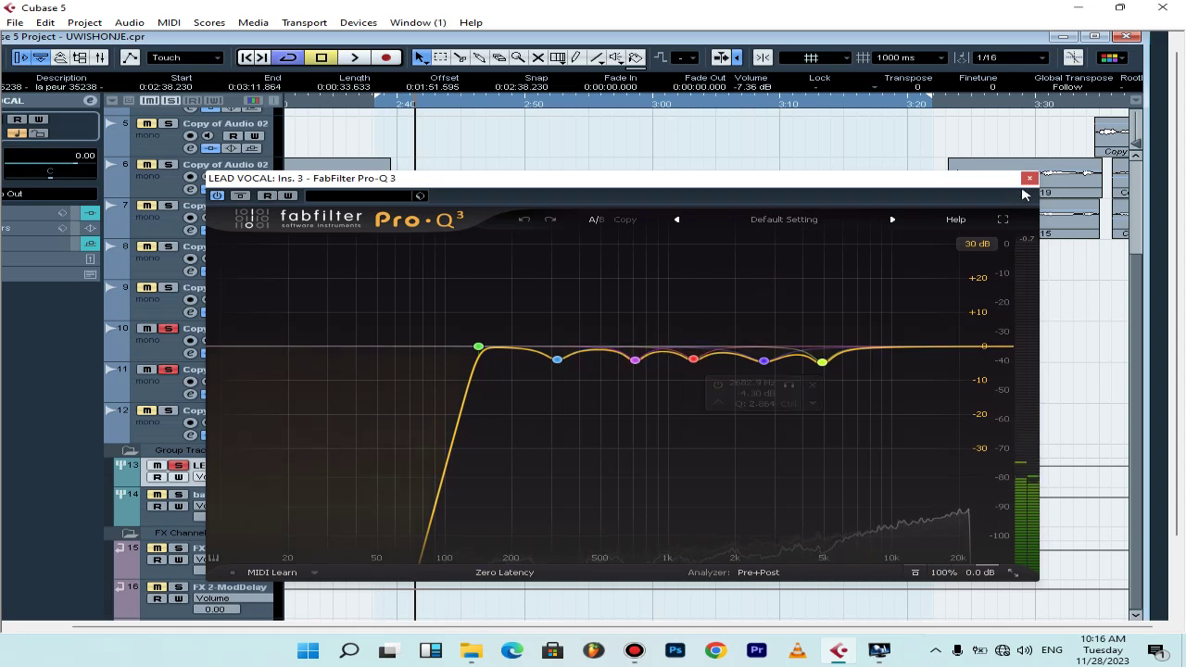
Compare the lead vocal with the Pro-Q 3 bypassed and reactivated, playing it from the left locator.
drag(696, 180, 981, 202)
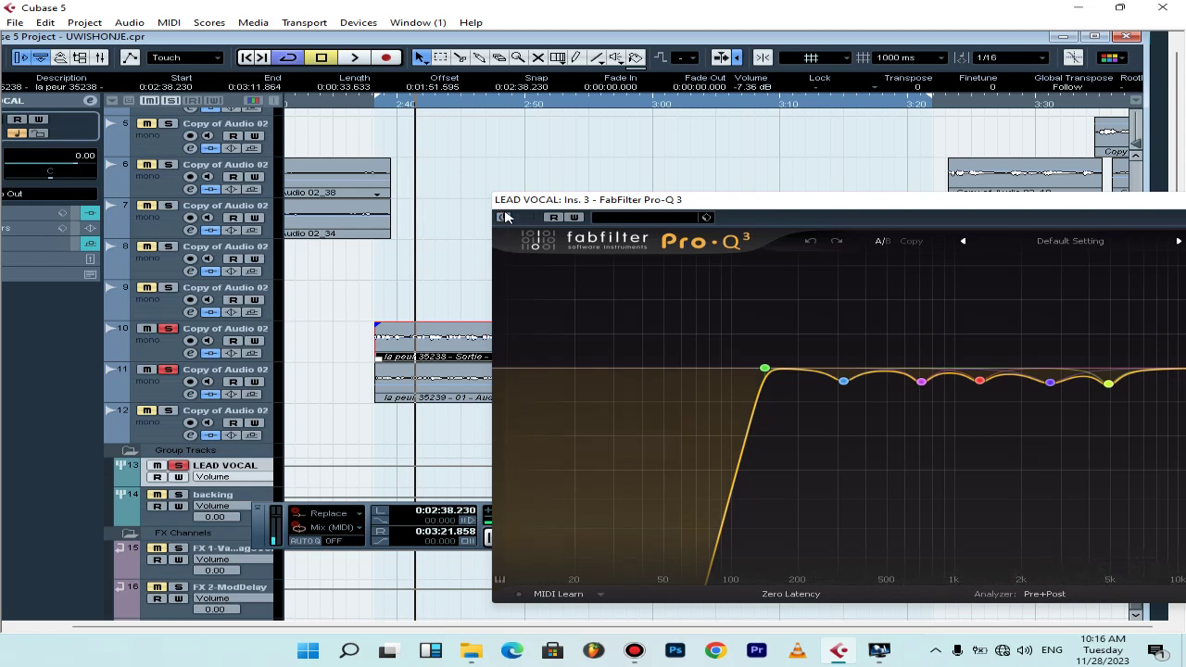
key(space)
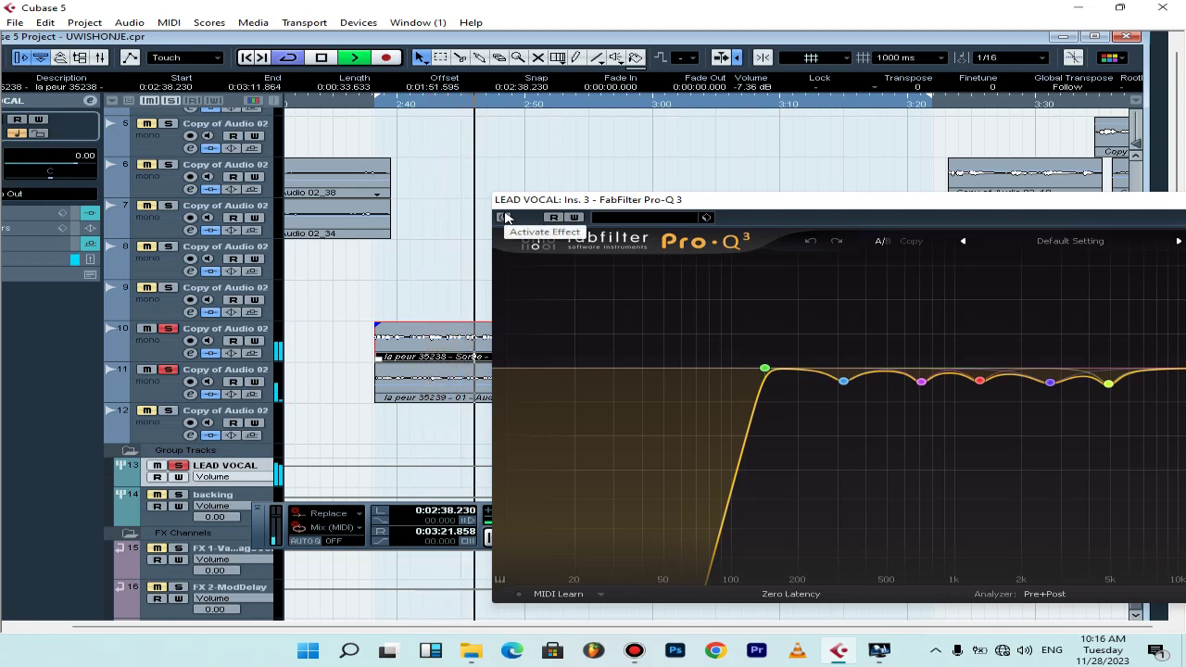
key(space)
key(KP_1)
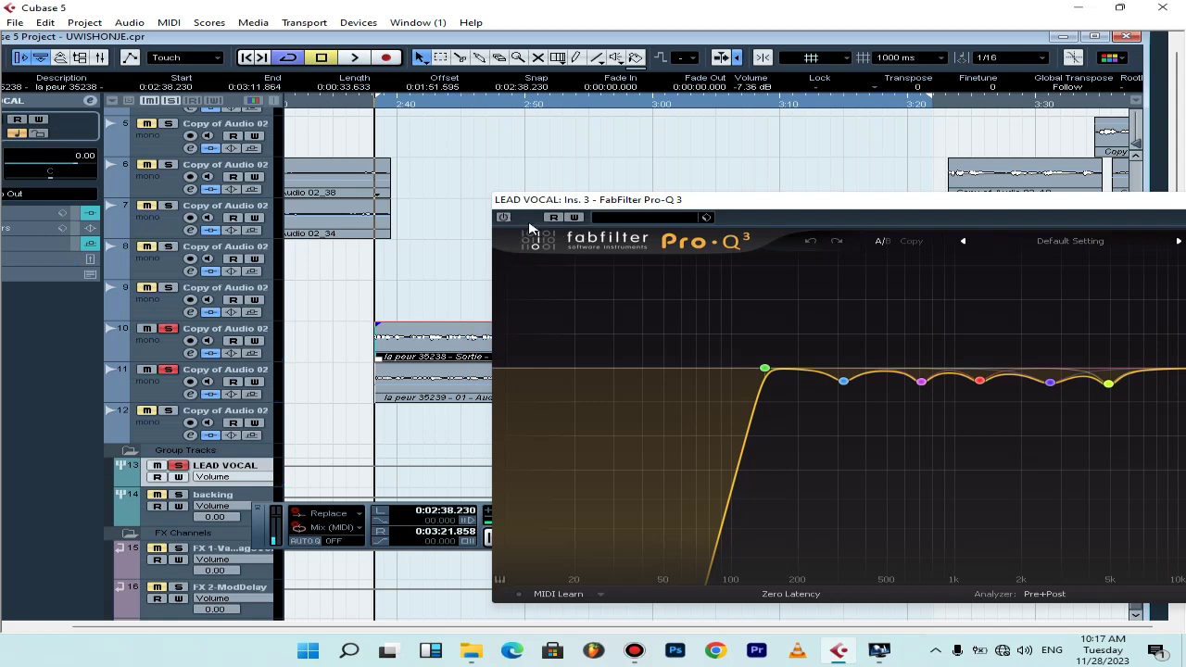
click(504, 217)
key(space)
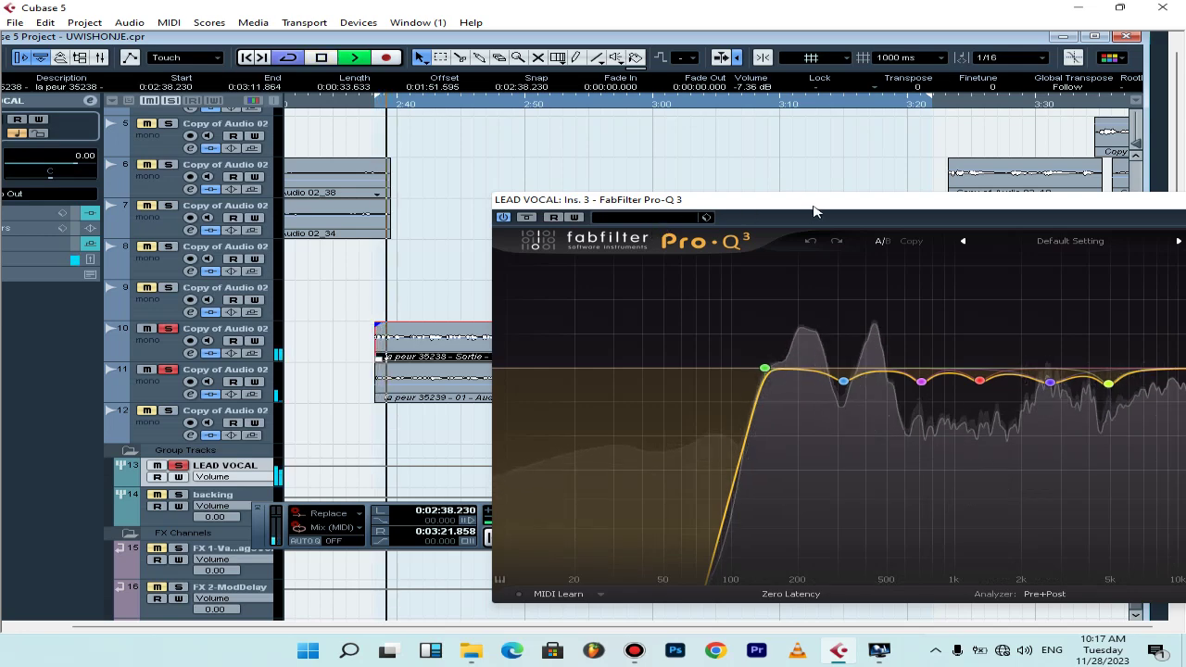
Maximize the project window, keep monitoring the vocal's spectrum in the Pro-Q 3 during playback, and stop playback.
drag(821, 210, 577, 408)
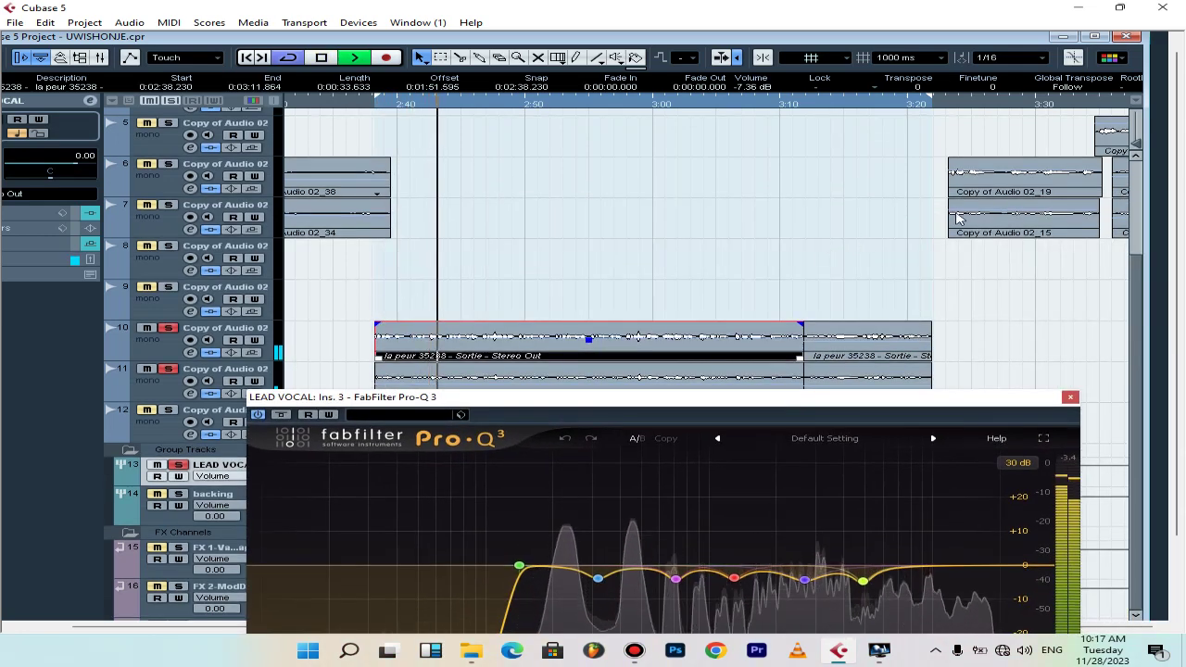
drag(871, 37, 919, 24)
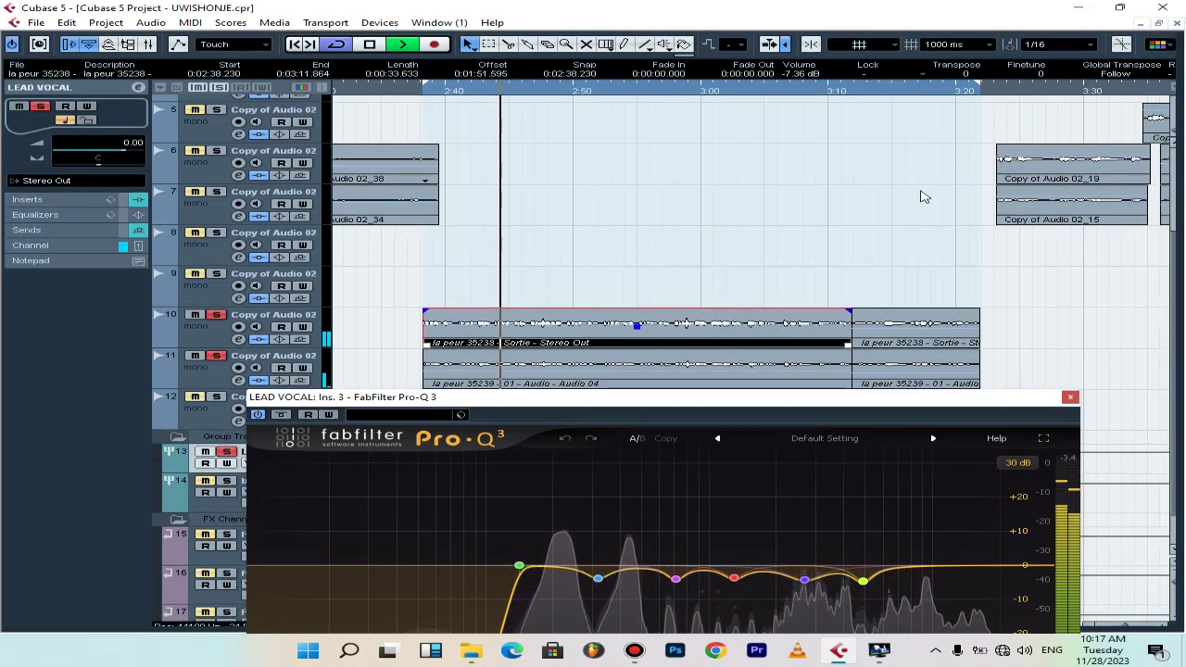
scroll(924, 196, down, 2)
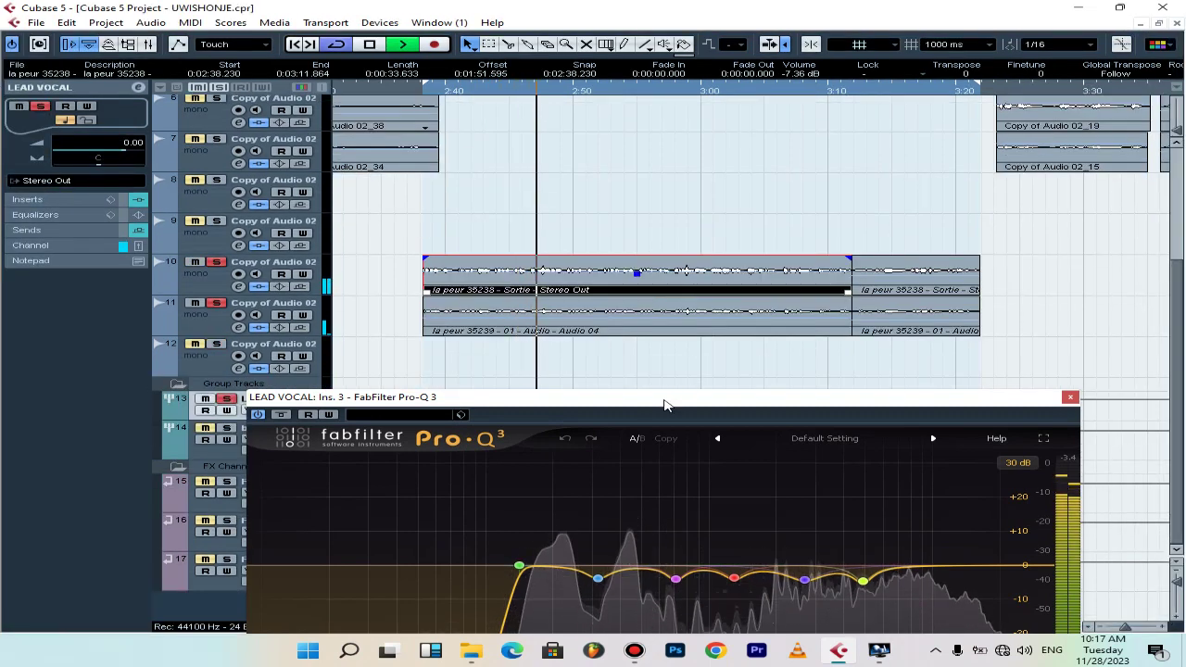
drag(664, 405, 686, 171)
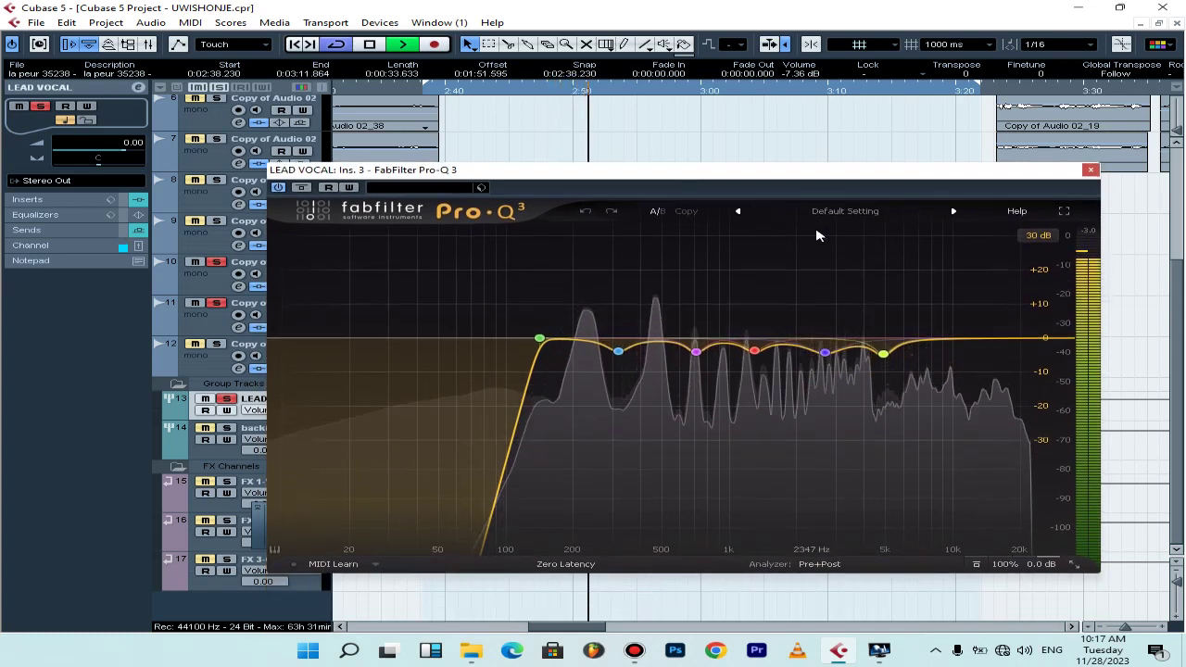
key(space)
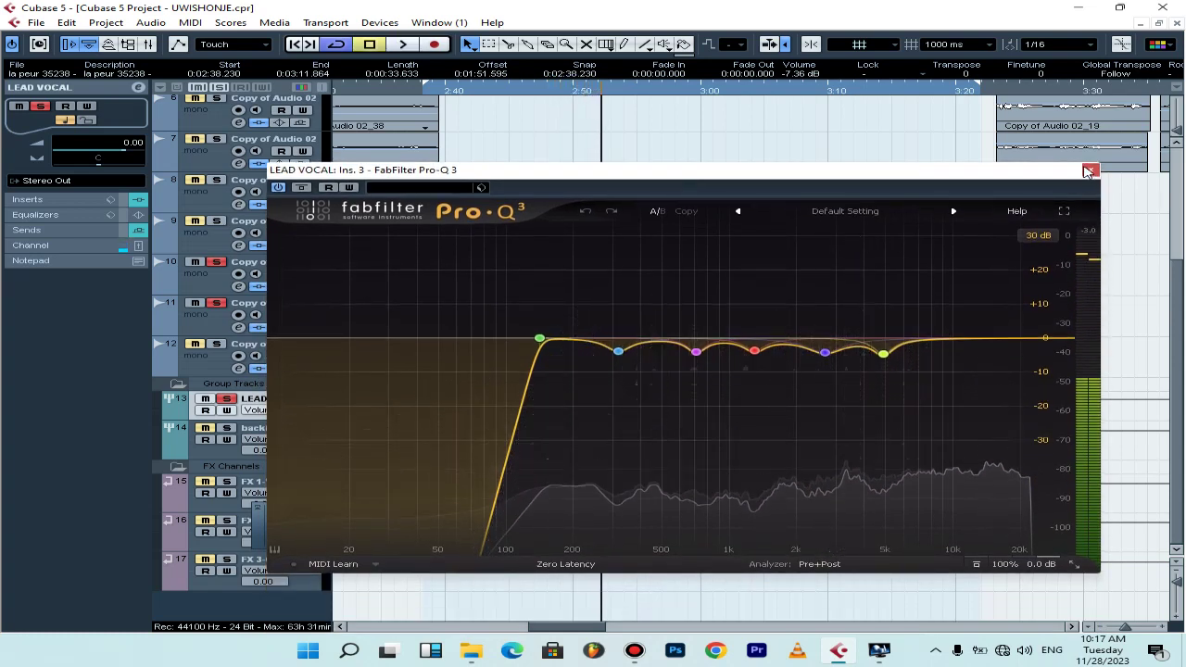
Close the Pro-Q 3, return the playhead to the left locator at 2:38.230 and reopen the LEAD VOCAL channel settings.
click(1091, 169)
key(KP_1)
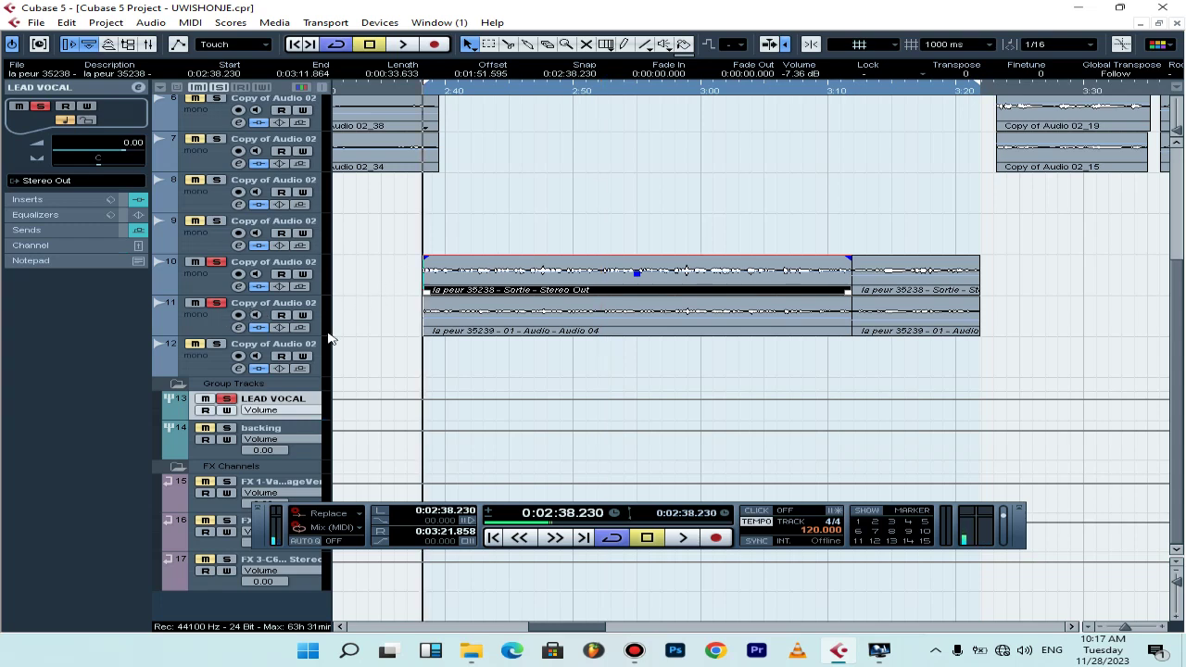
double_click(295, 399)
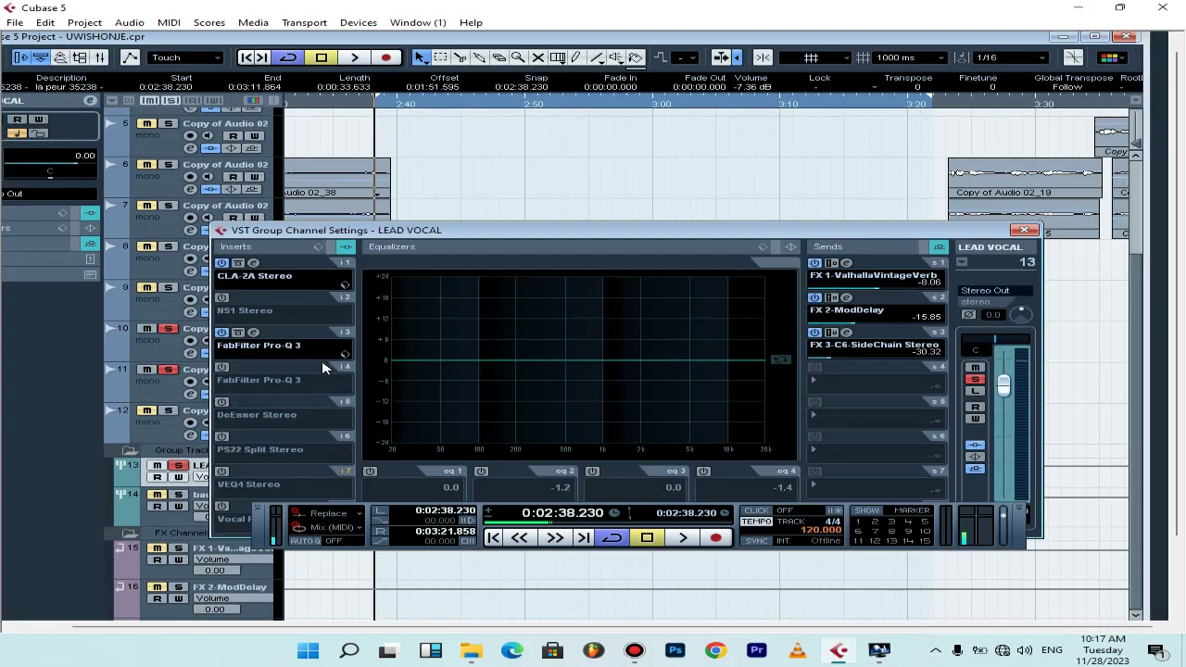
Activate the second FabFilter Pro-Q 3 on insert 4 of LEAD VOCAL and view its curve alongside the insert 3 EQ.
click(223, 369)
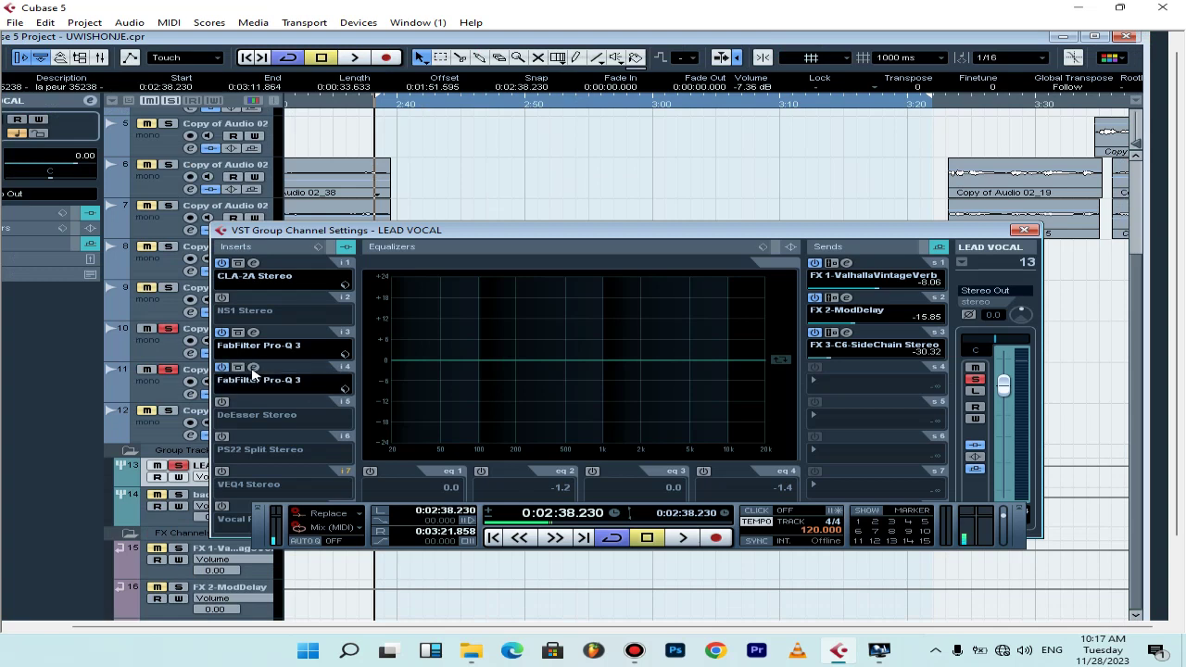
click(253, 368)
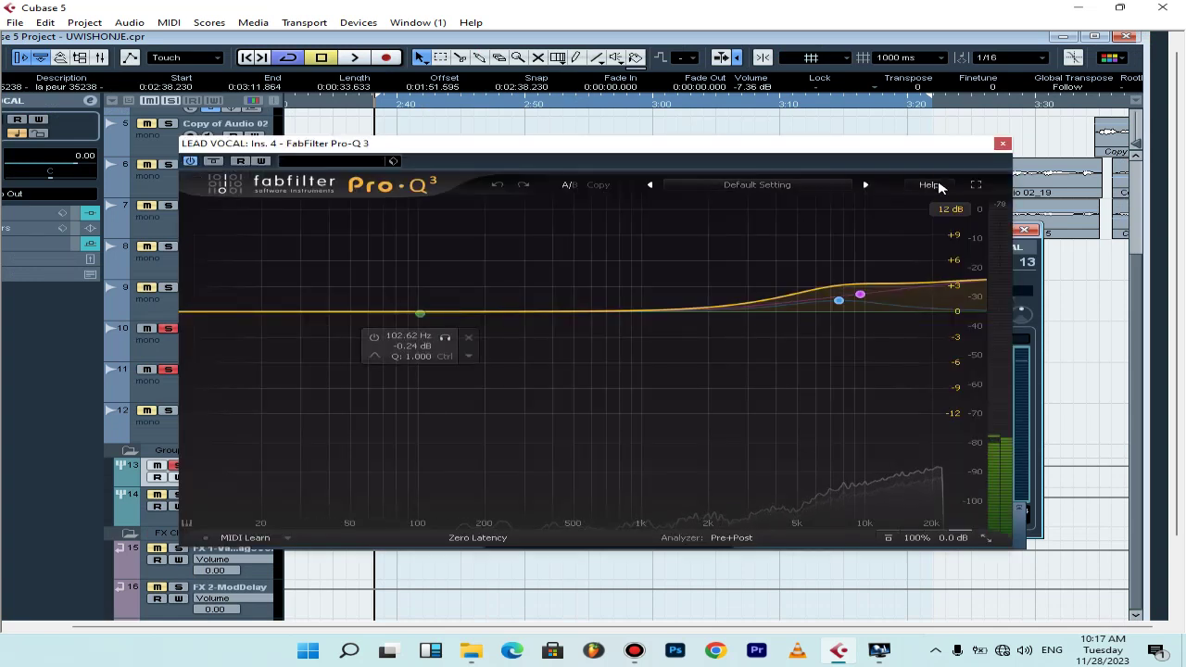
click(1003, 144)
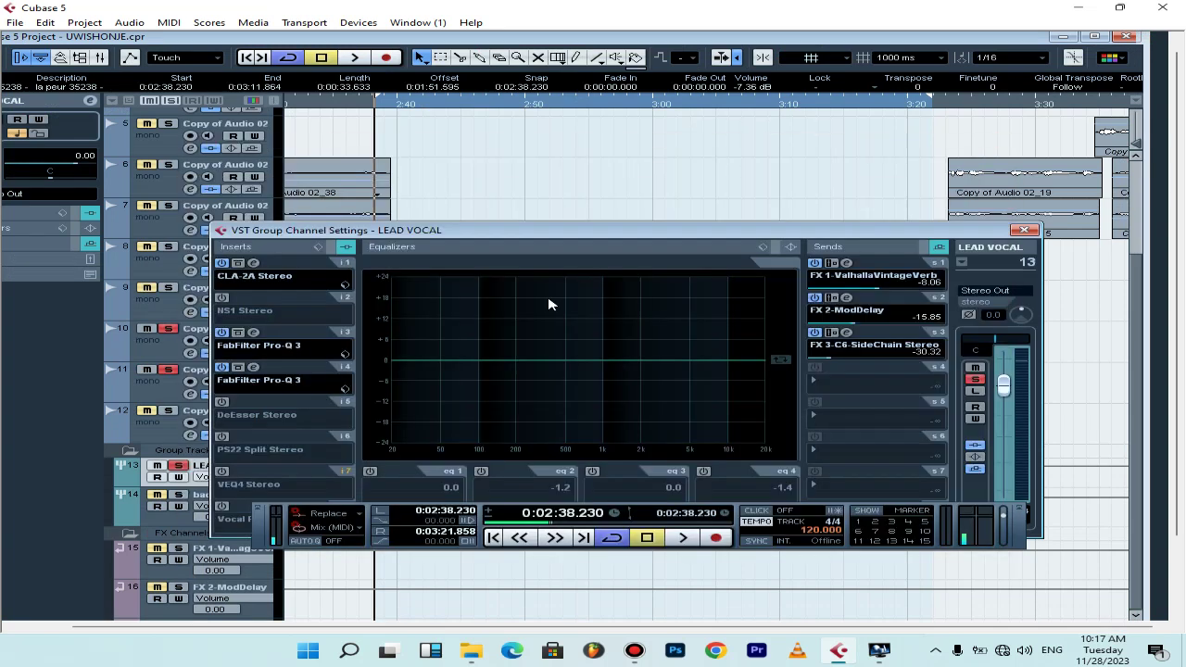
click(253, 332)
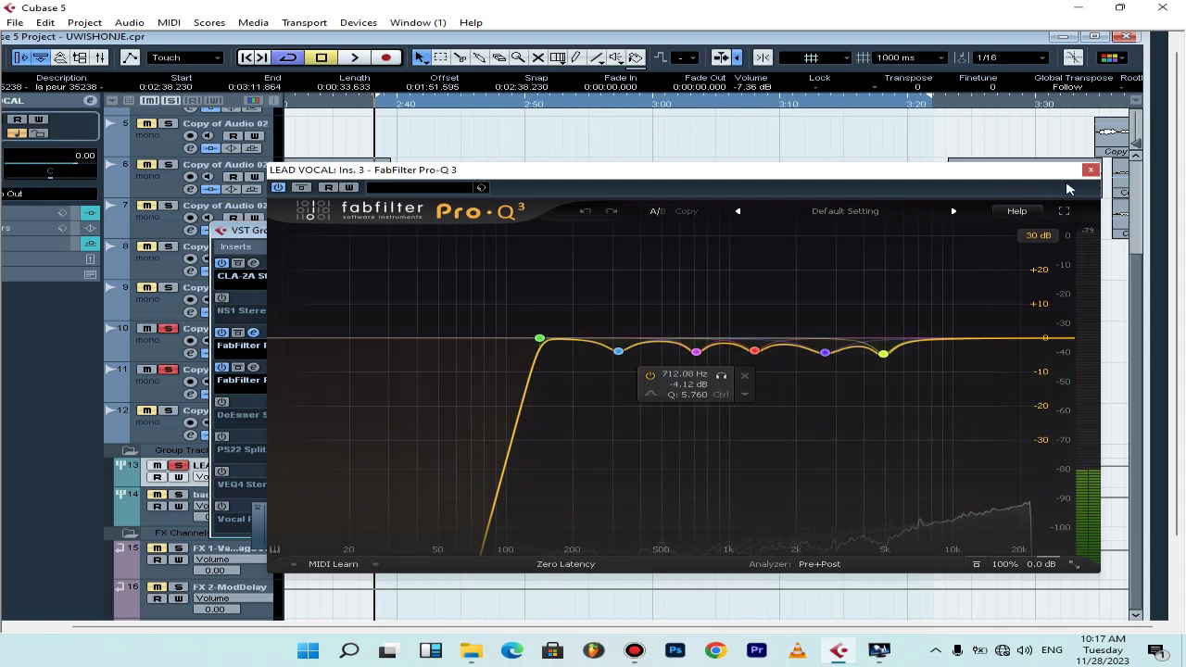
click(1091, 169)
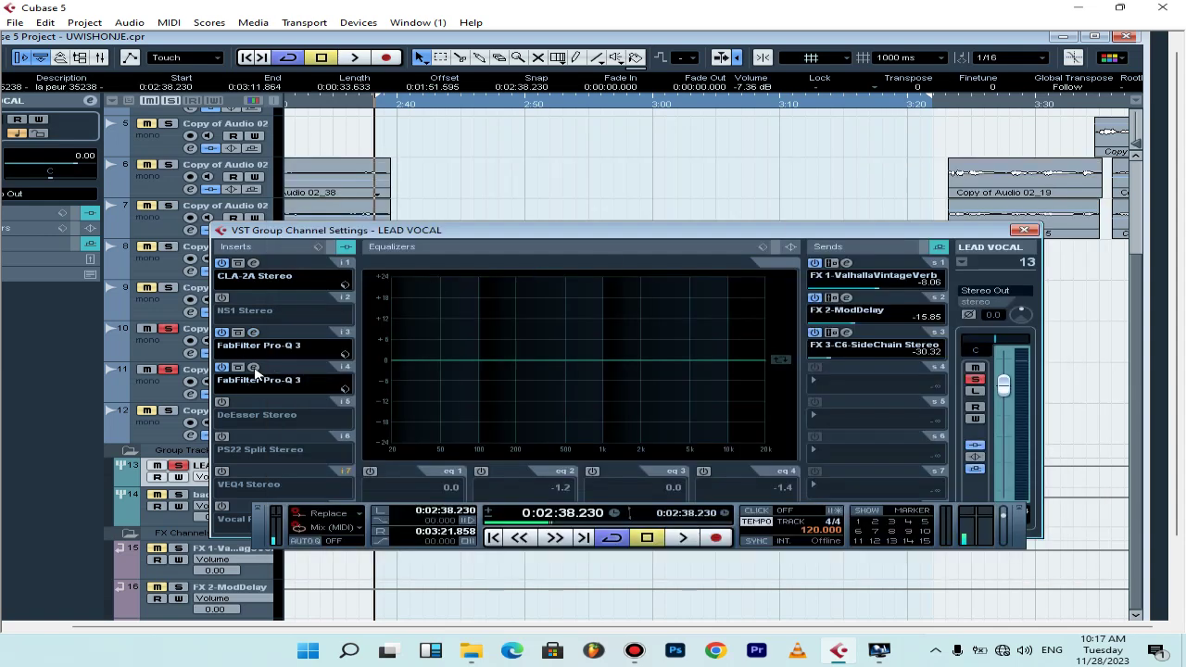
Slightly lower the high-shelf band in the insert 4 Pro-Q 3, audition the vocal, and close the EQ.
click(271, 375)
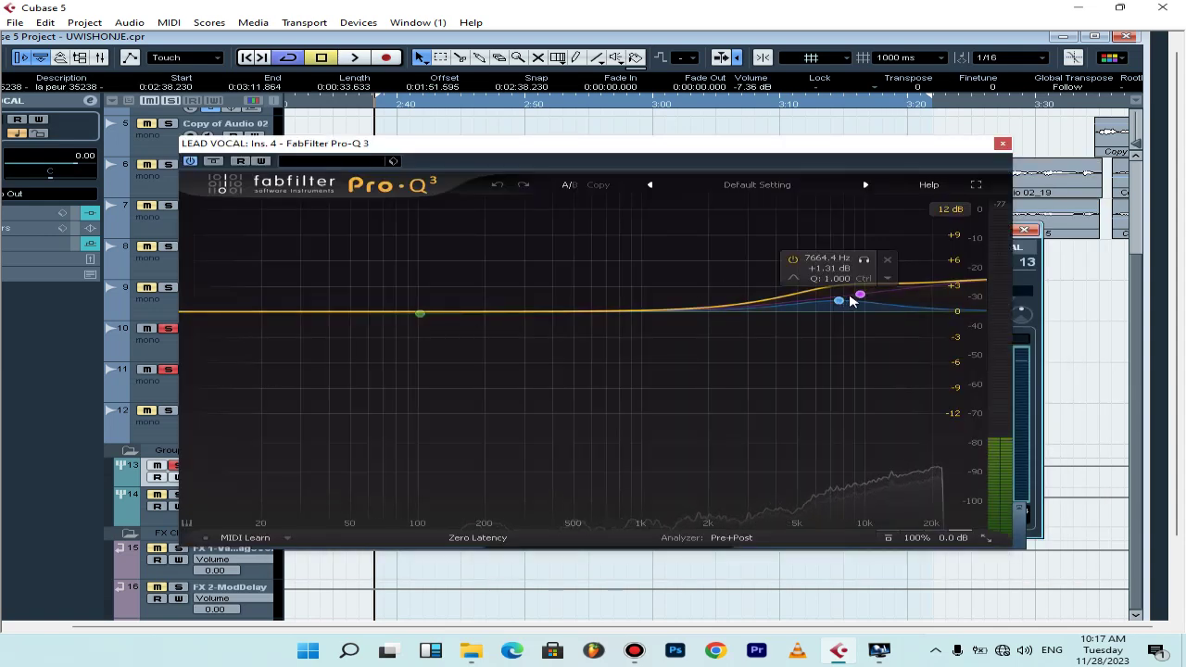
drag(859, 298, 862, 308)
key(space)
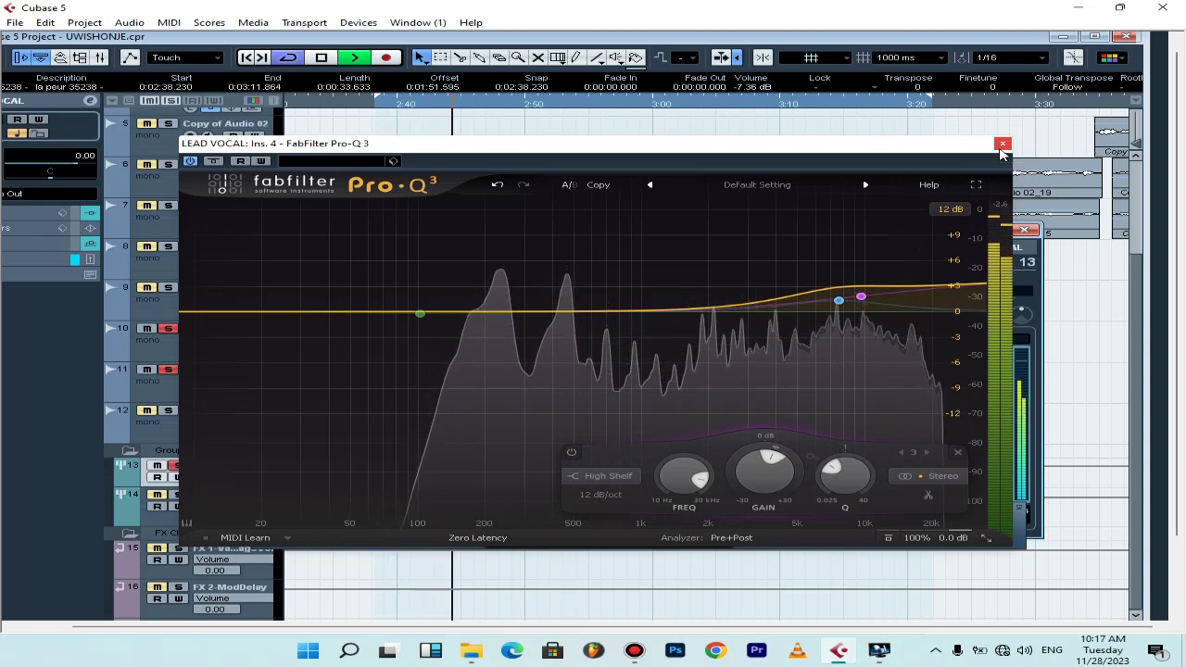
key(space)
click(1002, 145)
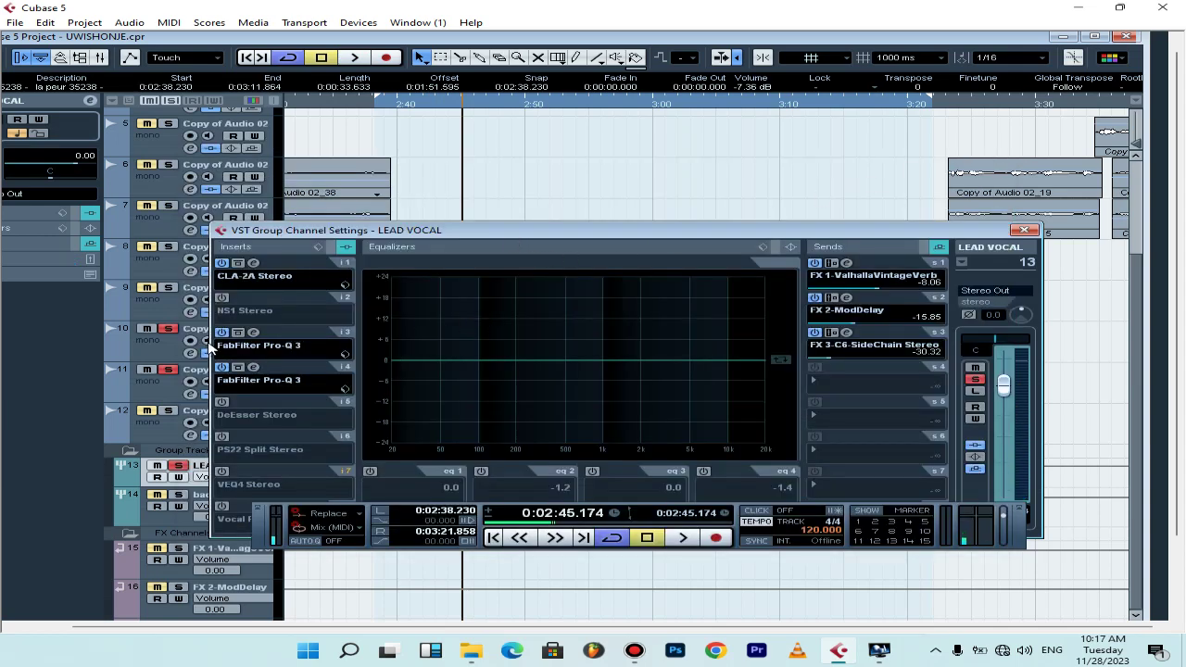
Move the LEAD VOCAL channel settings higher and review the Pro-Q 3 curves on inserts 3 and 4.
drag(466, 243, 477, 188)
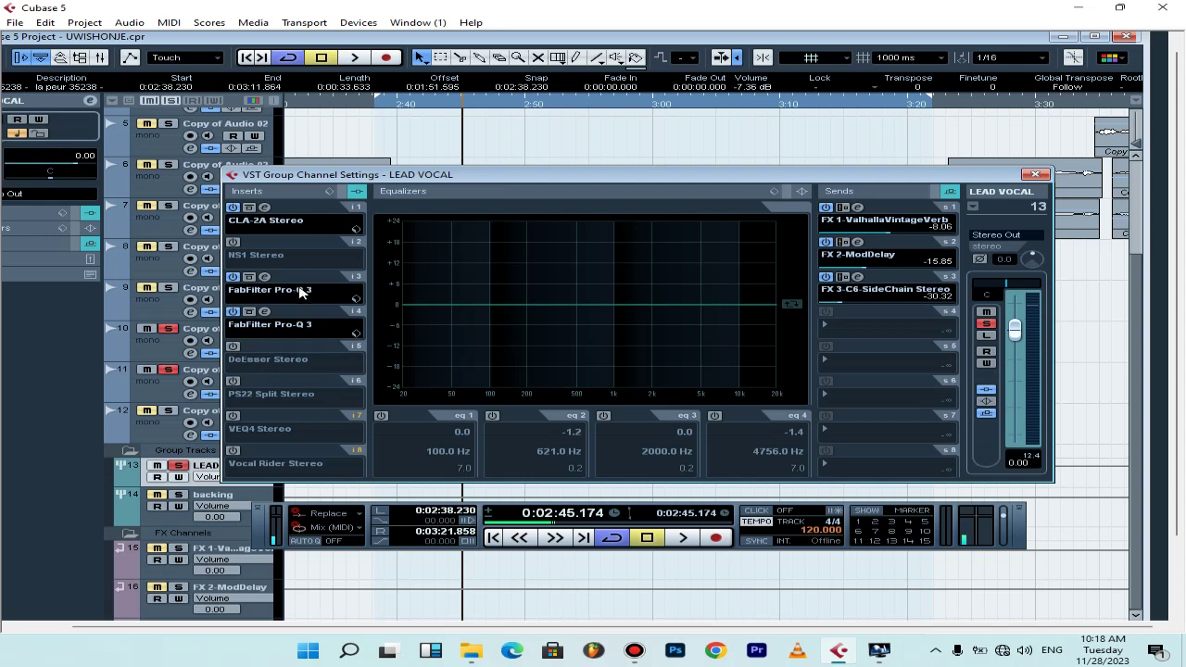
click(355, 332)
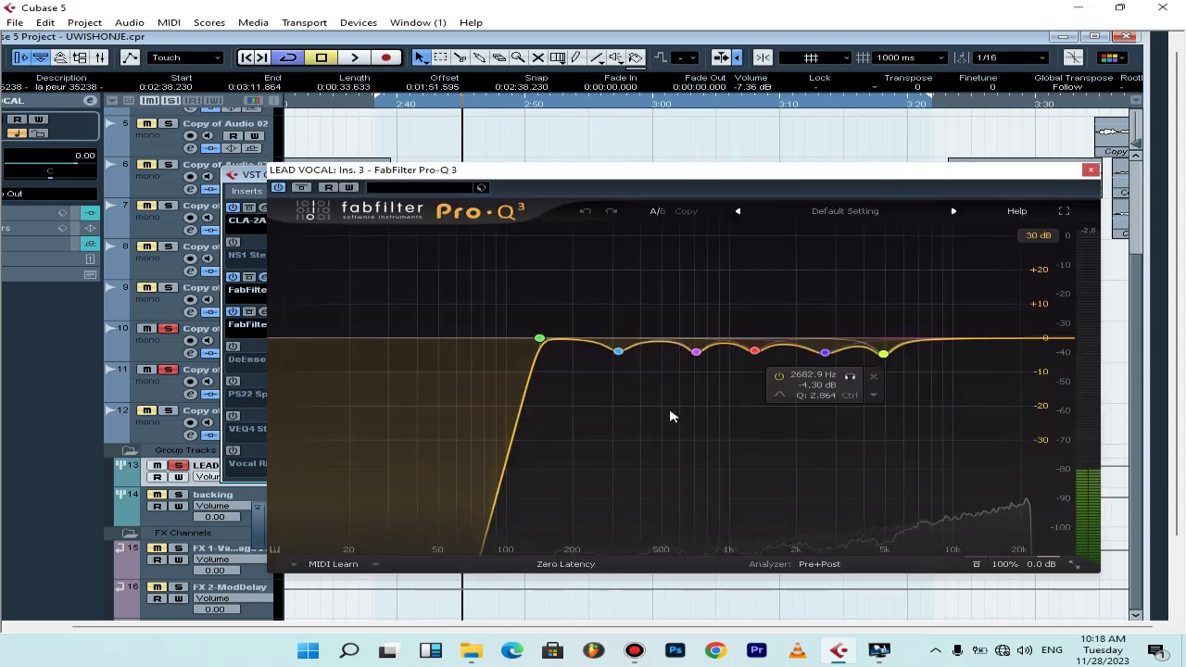
click(1091, 169)
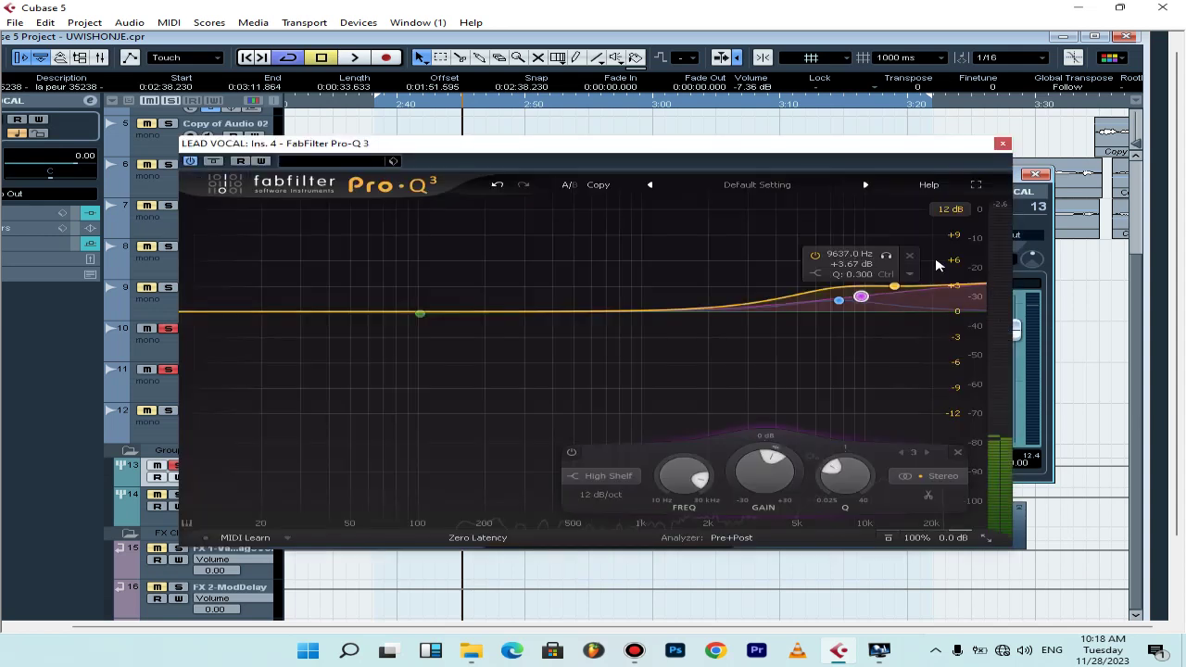
click(1001, 144)
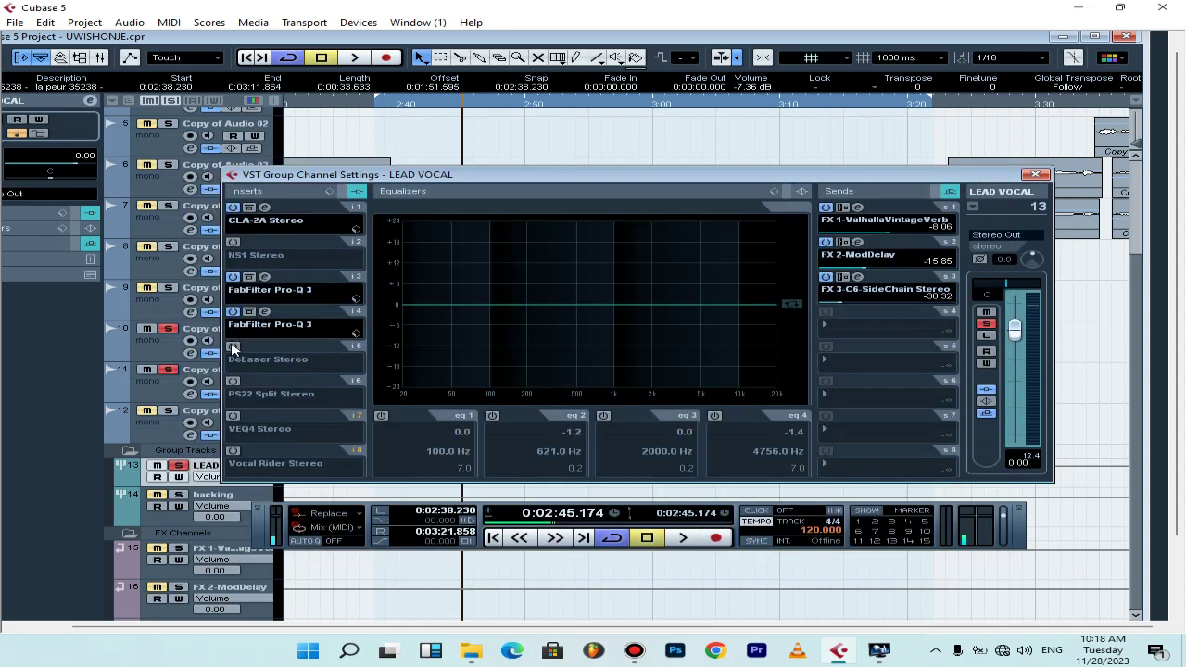
Activate the DeEsser on insert 5, set its threshold to -27.6, audition the vocal, and close the plug-in.
click(232, 346)
click(265, 345)
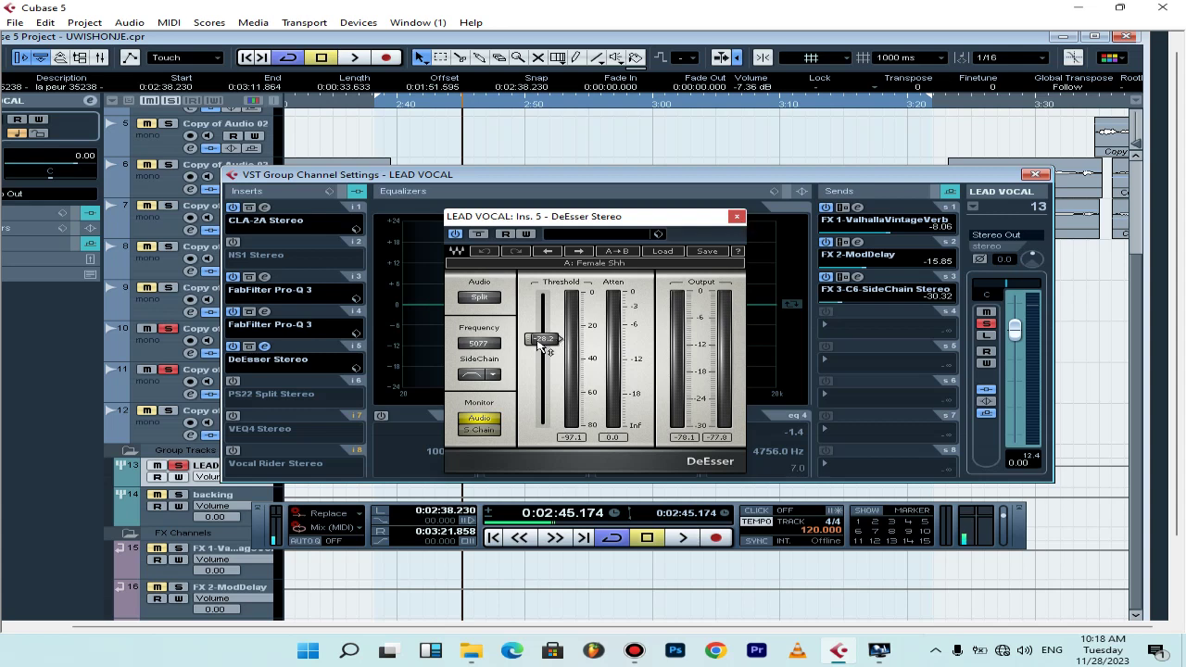
drag(542, 339, 542, 338)
key(space)
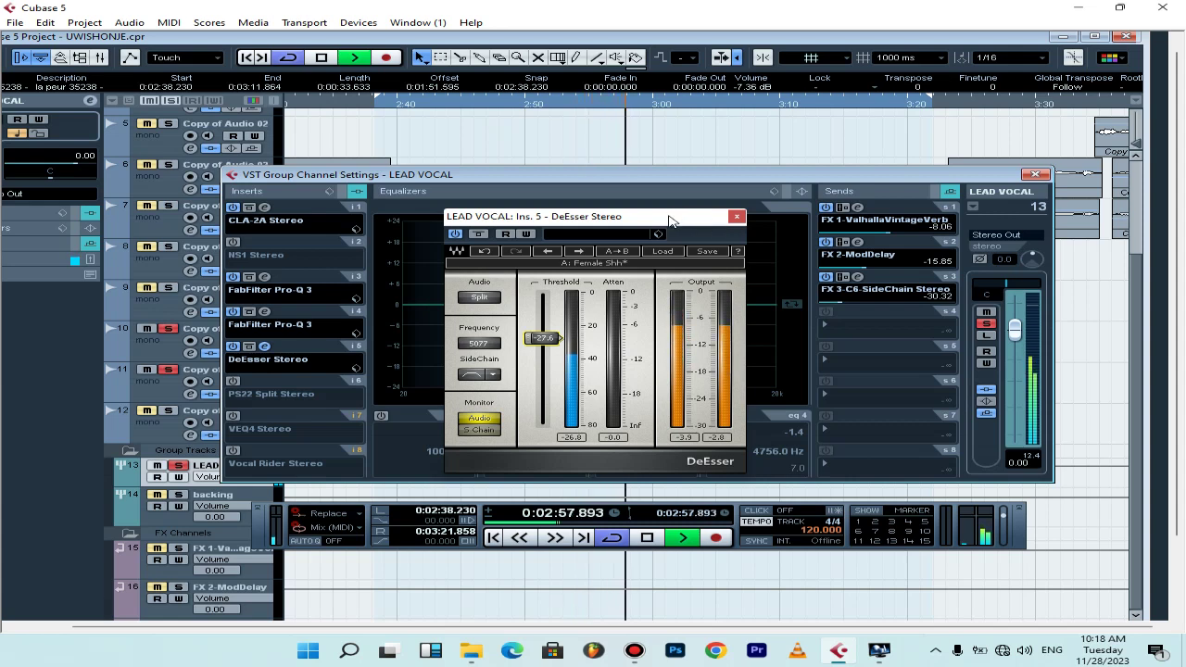
drag(677, 213, 669, 205)
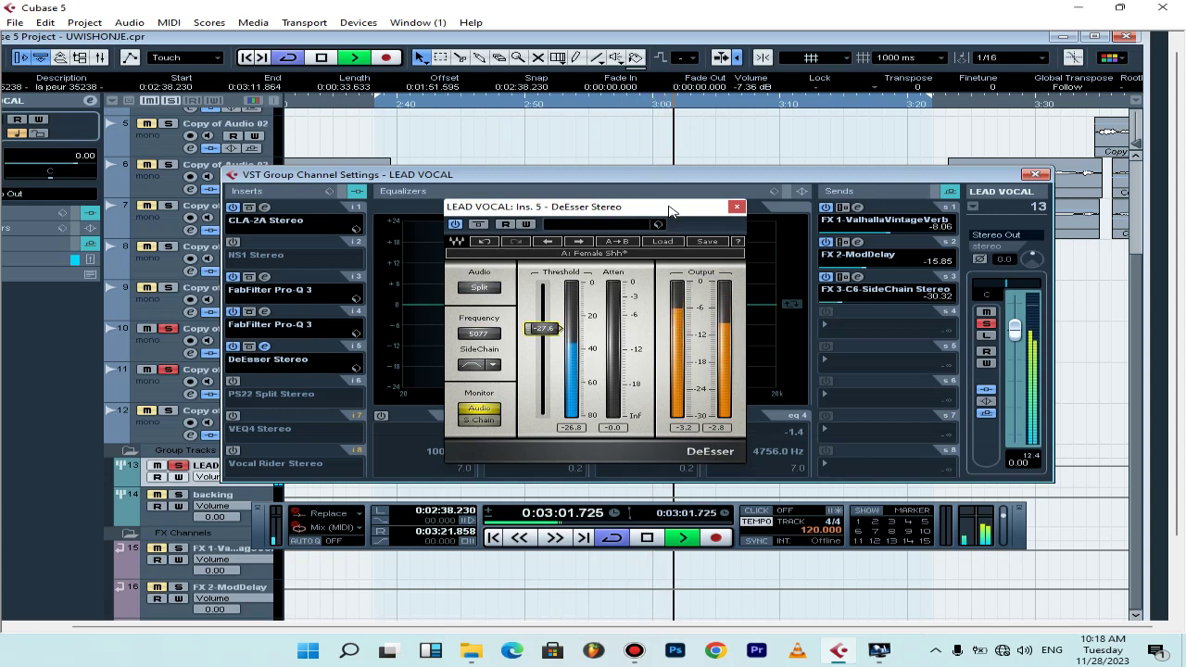
key(space)
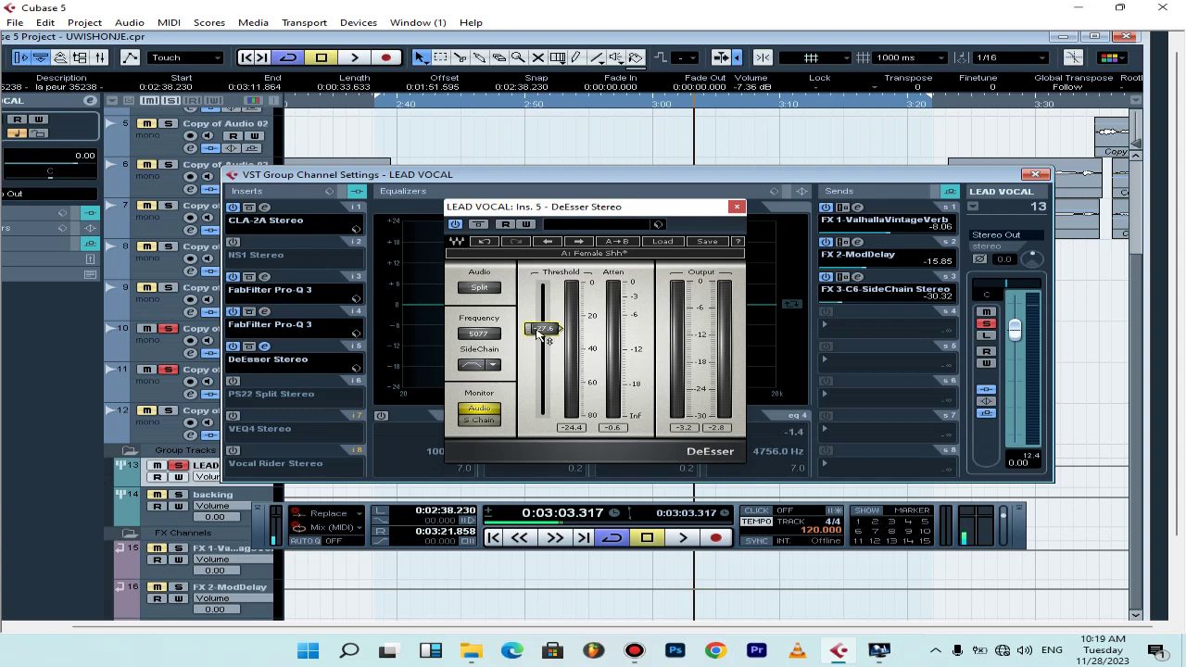
click(737, 206)
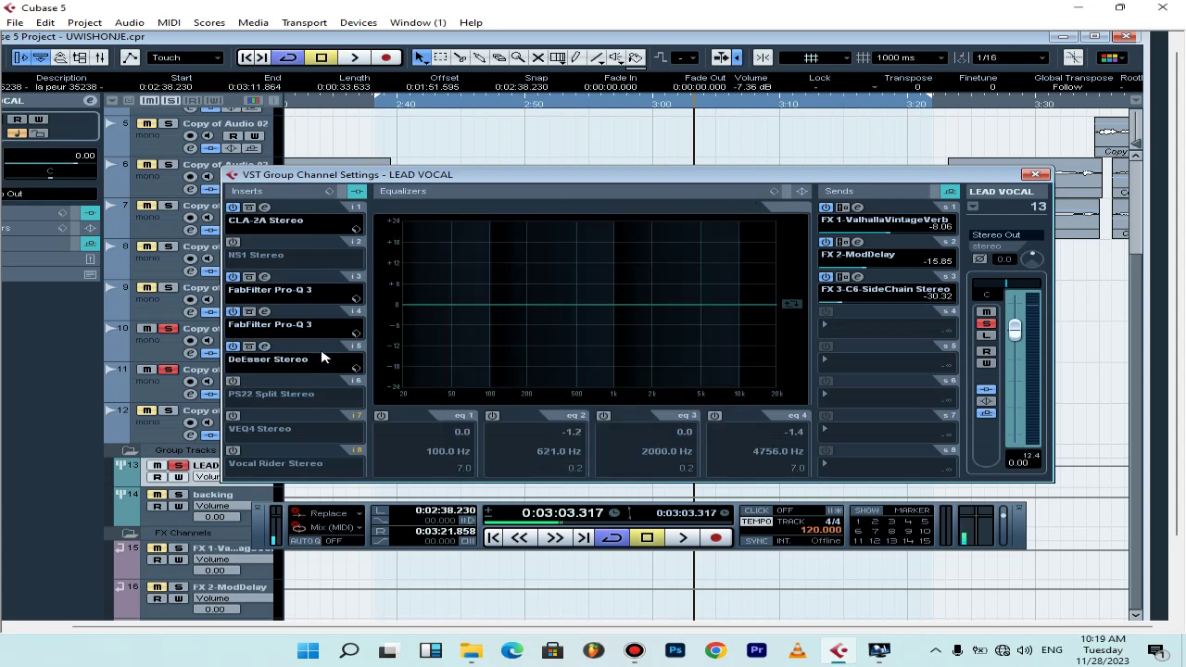
Activate the NS1 noise suppressor on insert 2, compare it bypassed and active during playback, and close it.
click(233, 242)
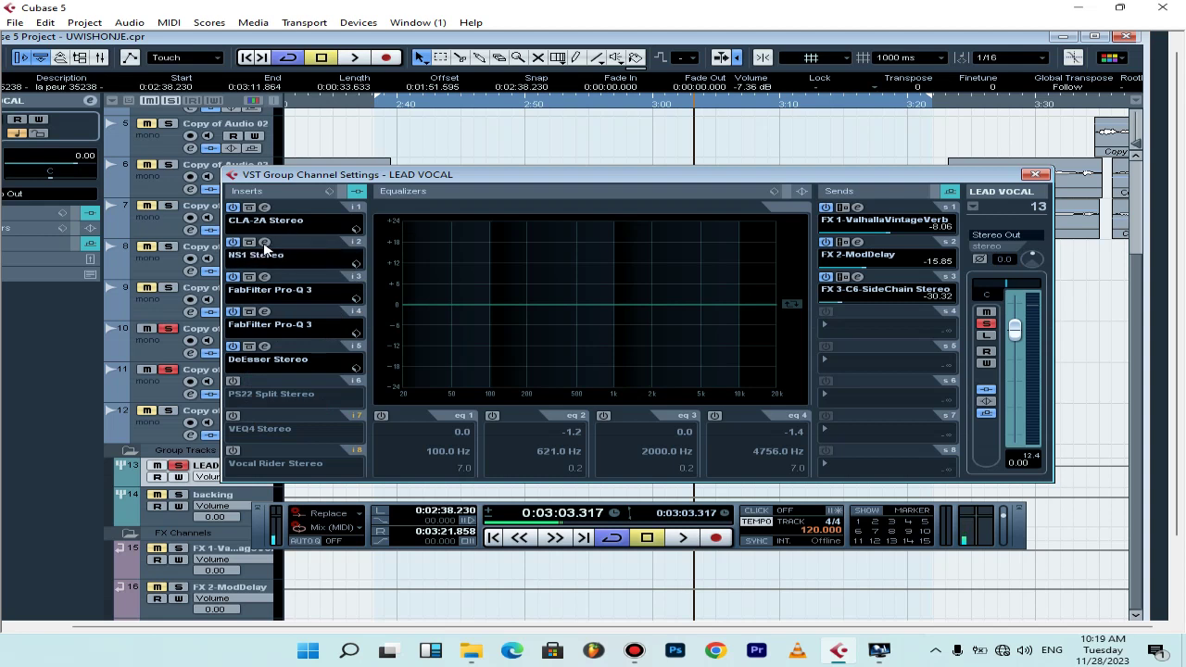
click(265, 242)
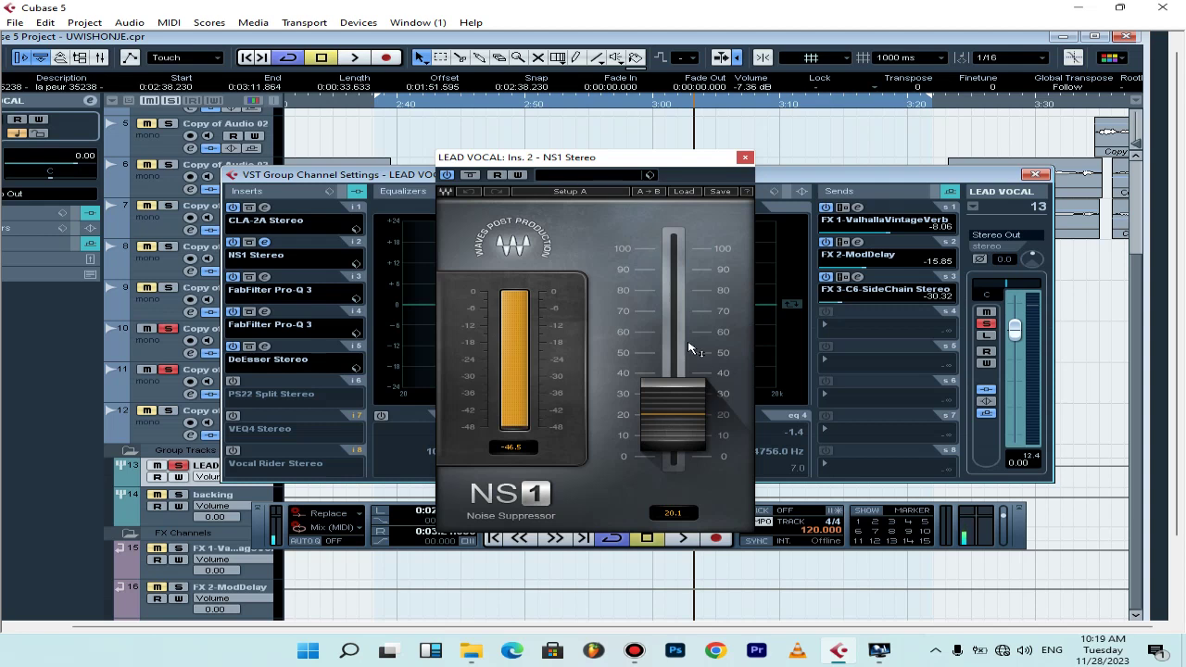
key(space)
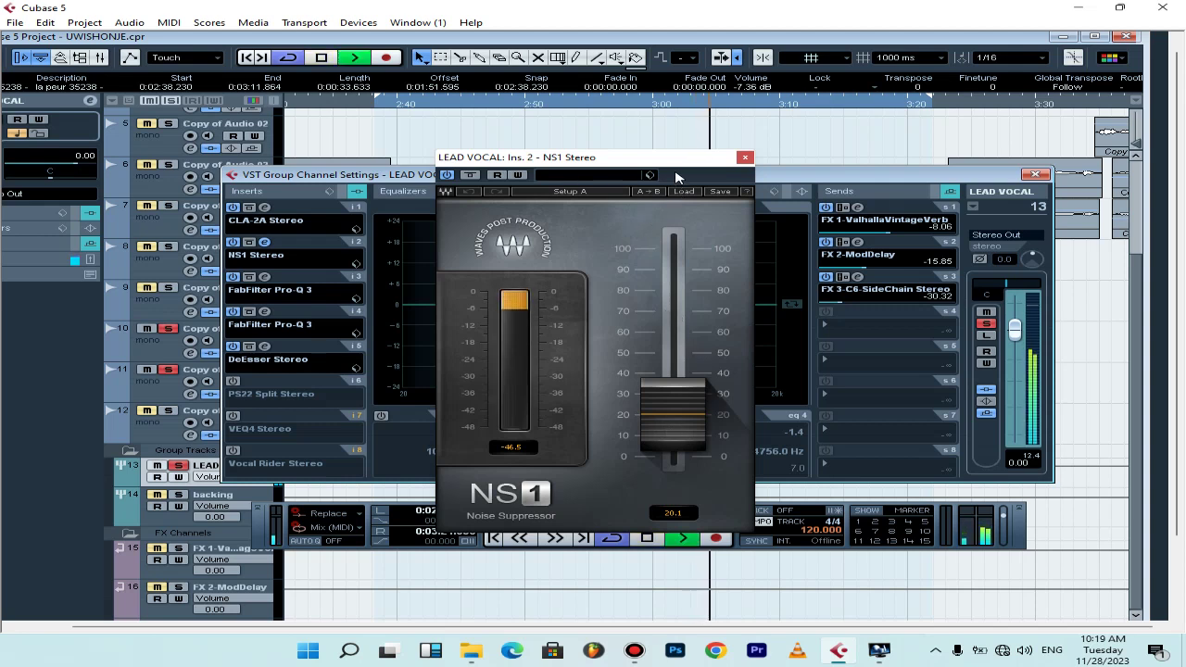
click(443, 178)
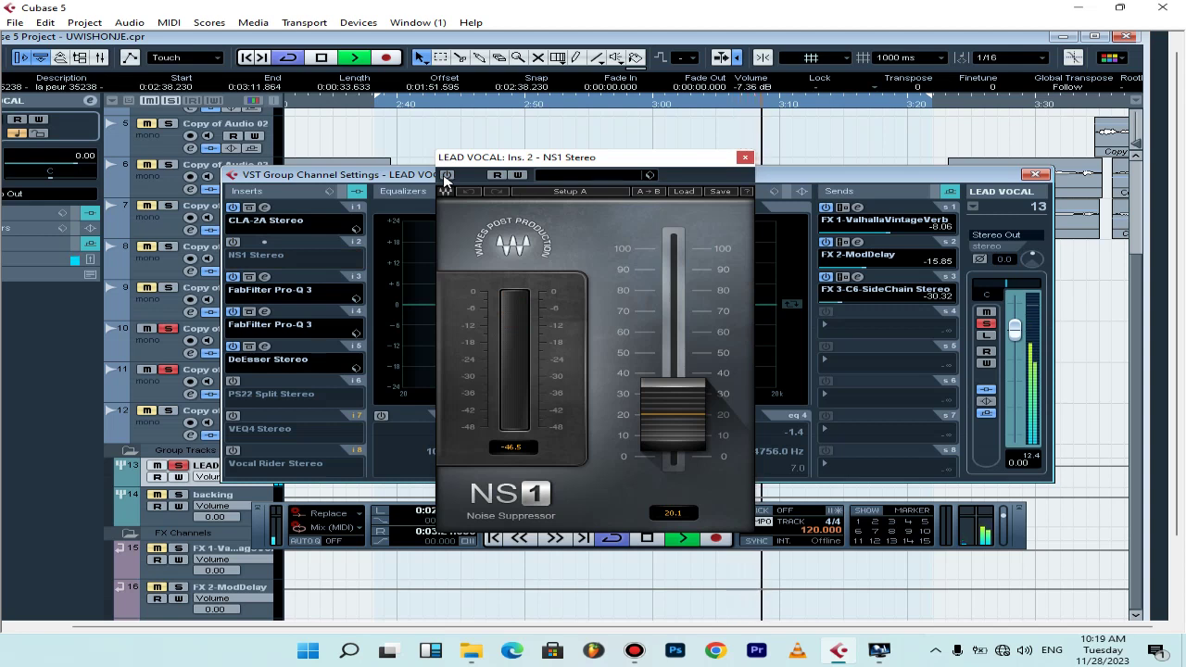
click(444, 176)
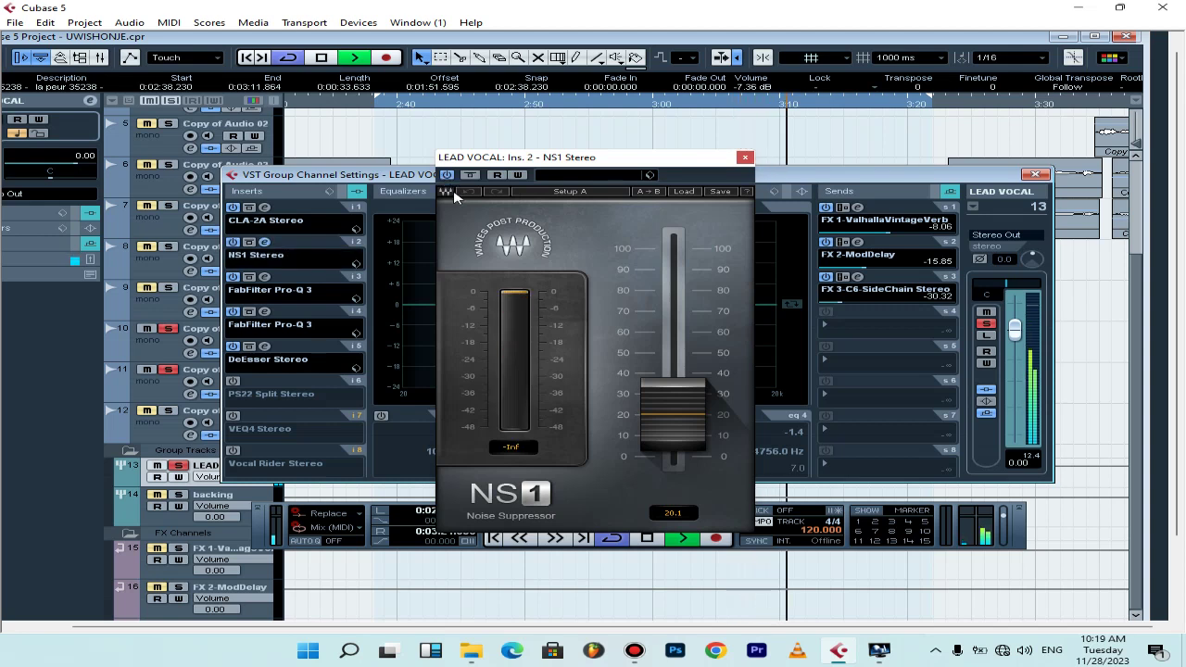
key(space)
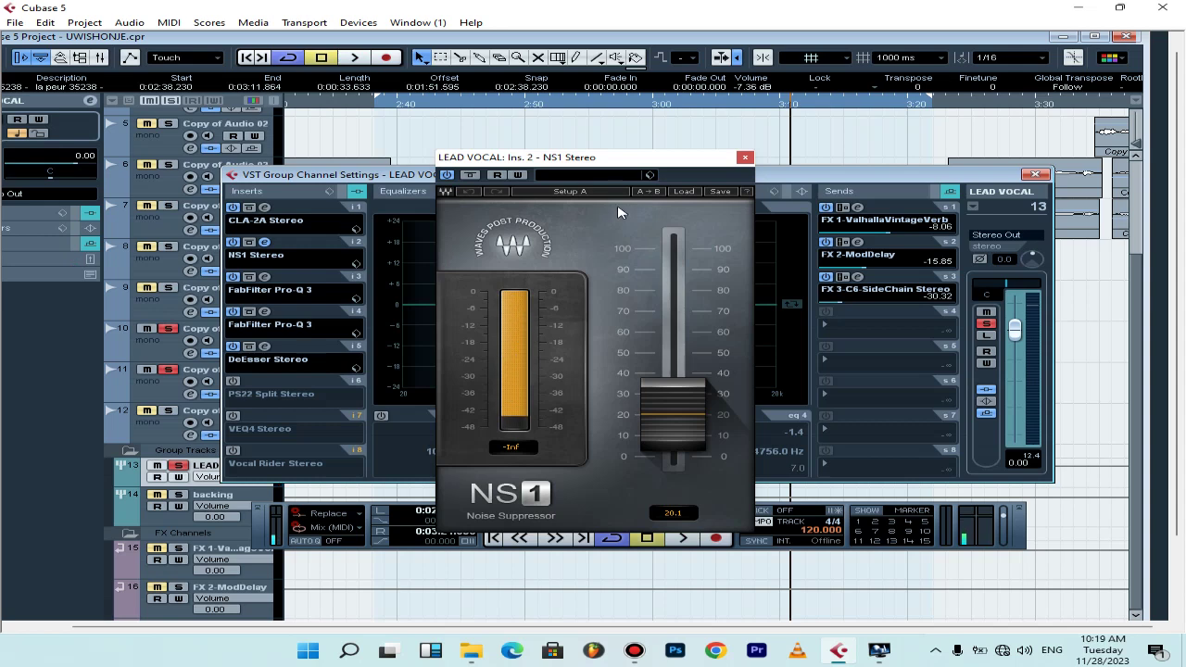
click(744, 159)
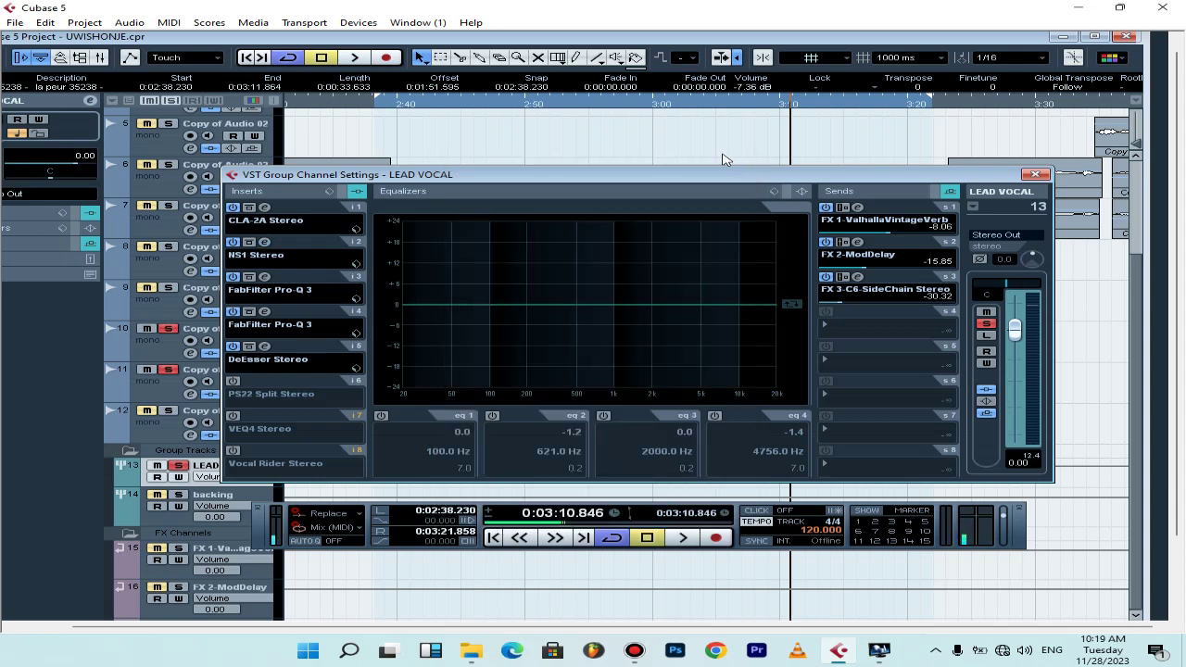
Reopen the LEAD VOCAL channel settings and play from the left locator to compare NS1 bypassed and reactivated.
click(1093, 37)
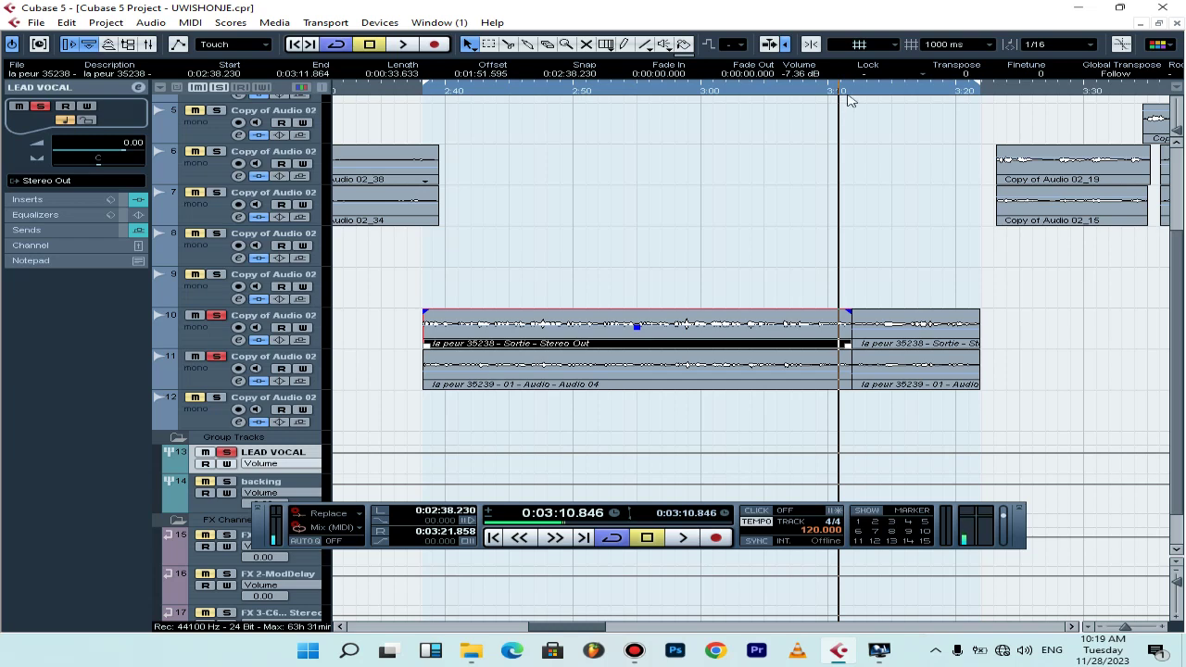
scroll(491, 244, down, 2)
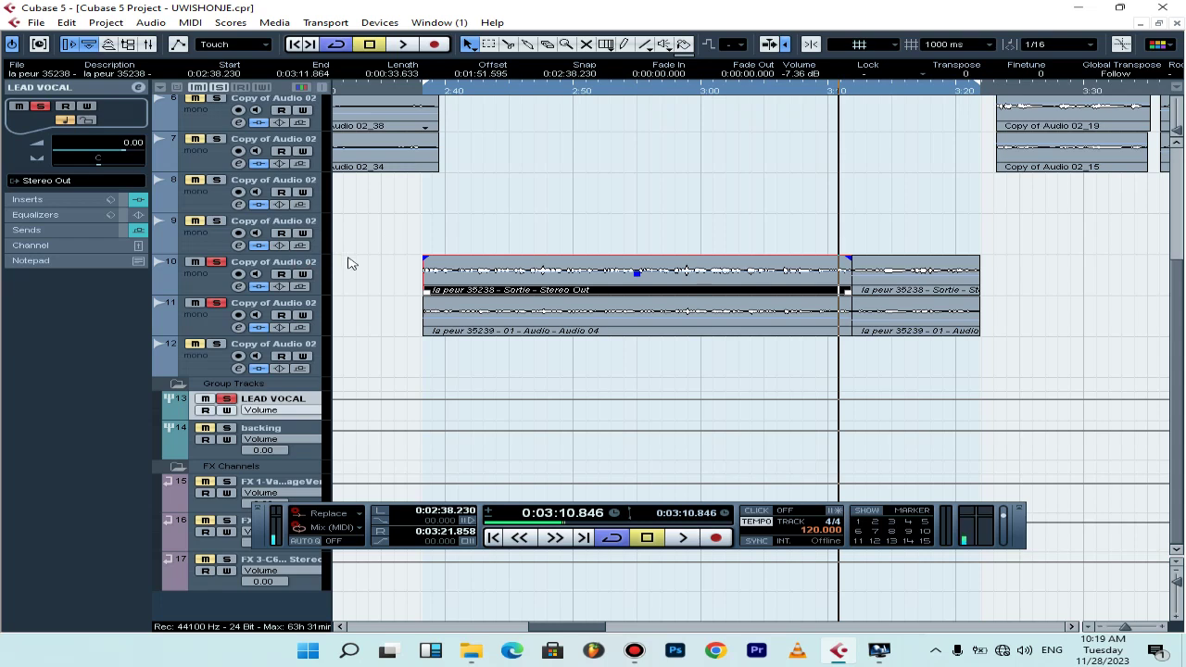
double_click(283, 399)
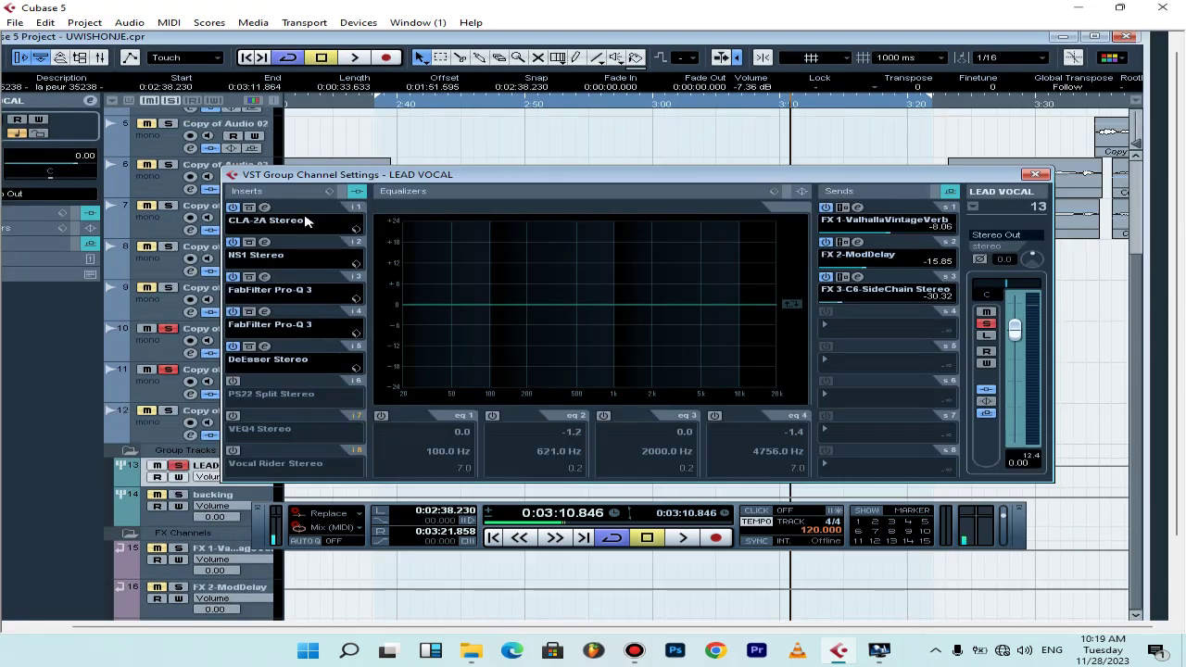
click(246, 243)
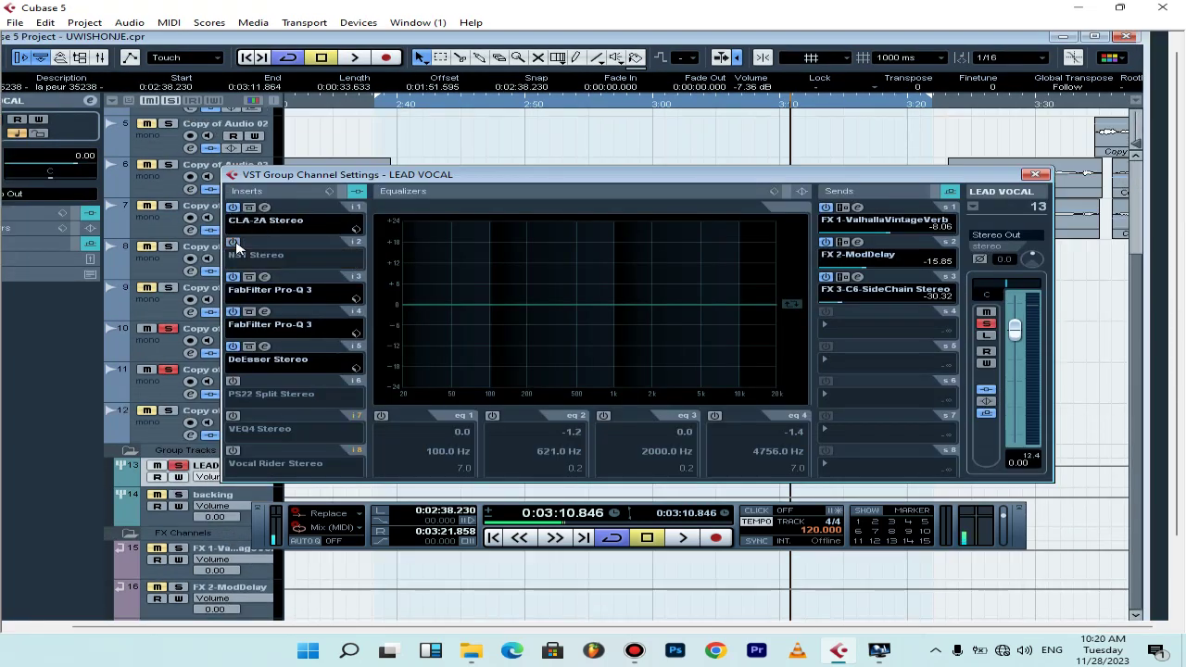
key(space)
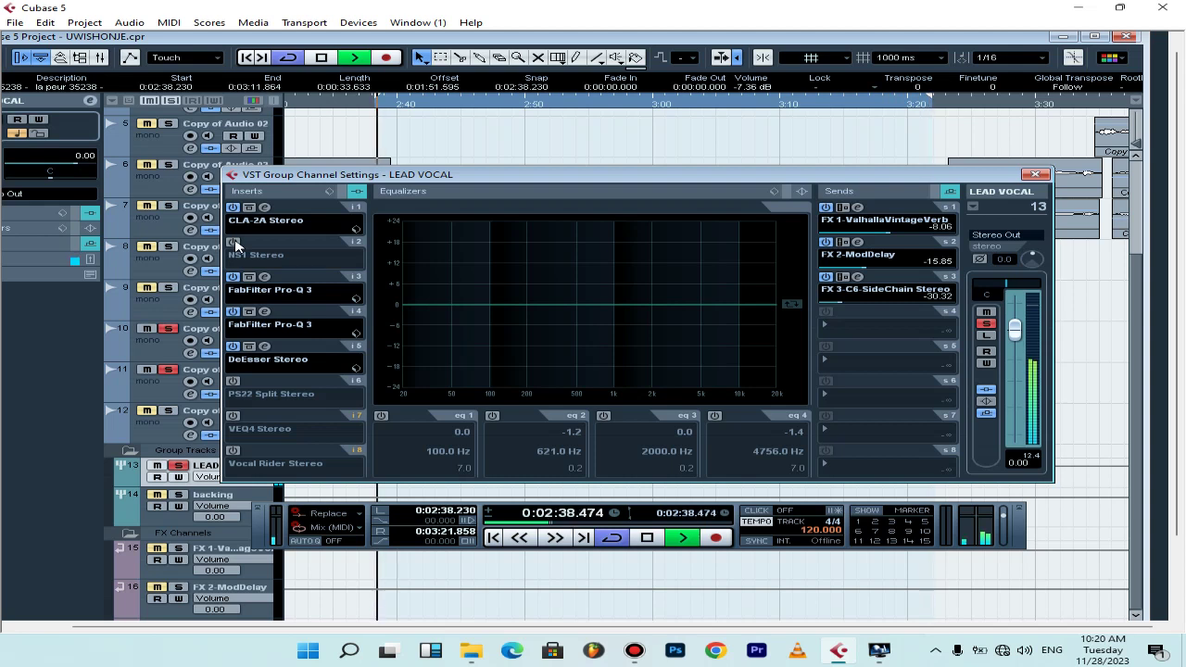
click(234, 242)
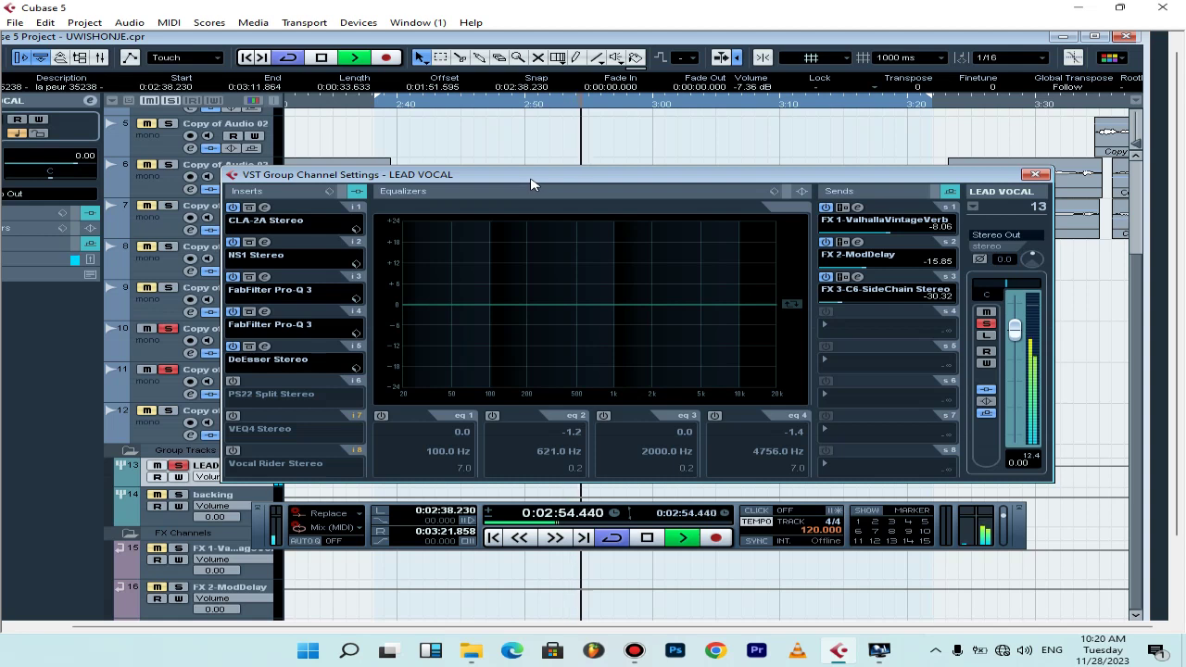
key(space)
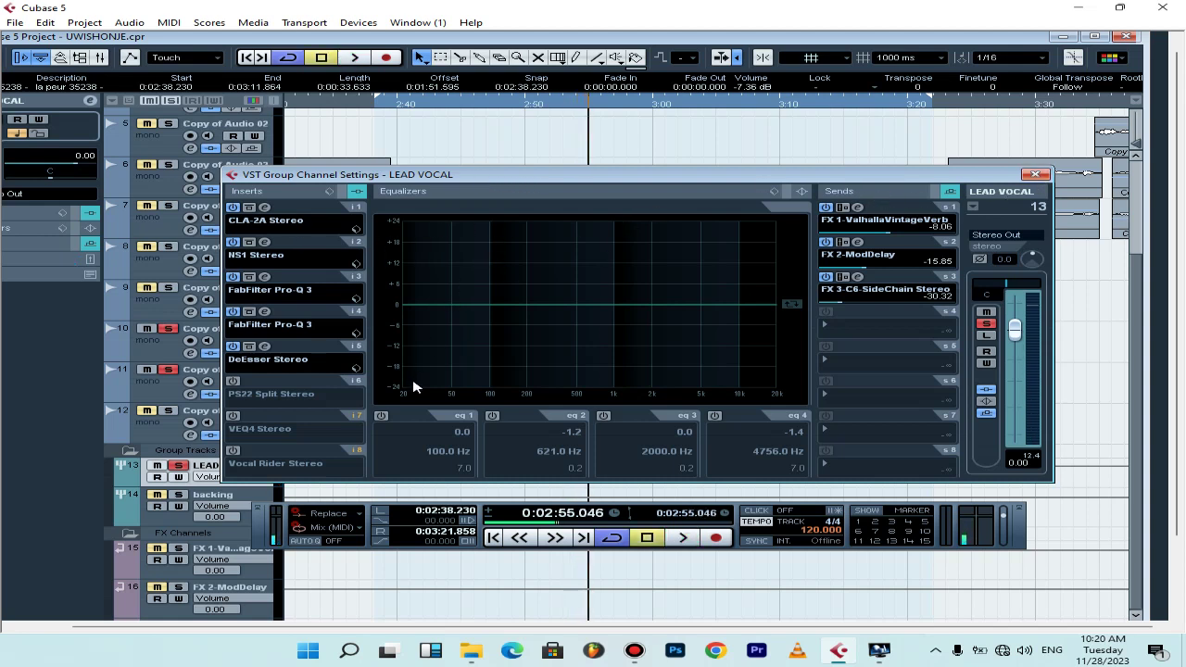
Activate PS22 Split Stereo on insert 6, open its editor, and close the LEAD VOCAL channel settings behind it.
click(233, 379)
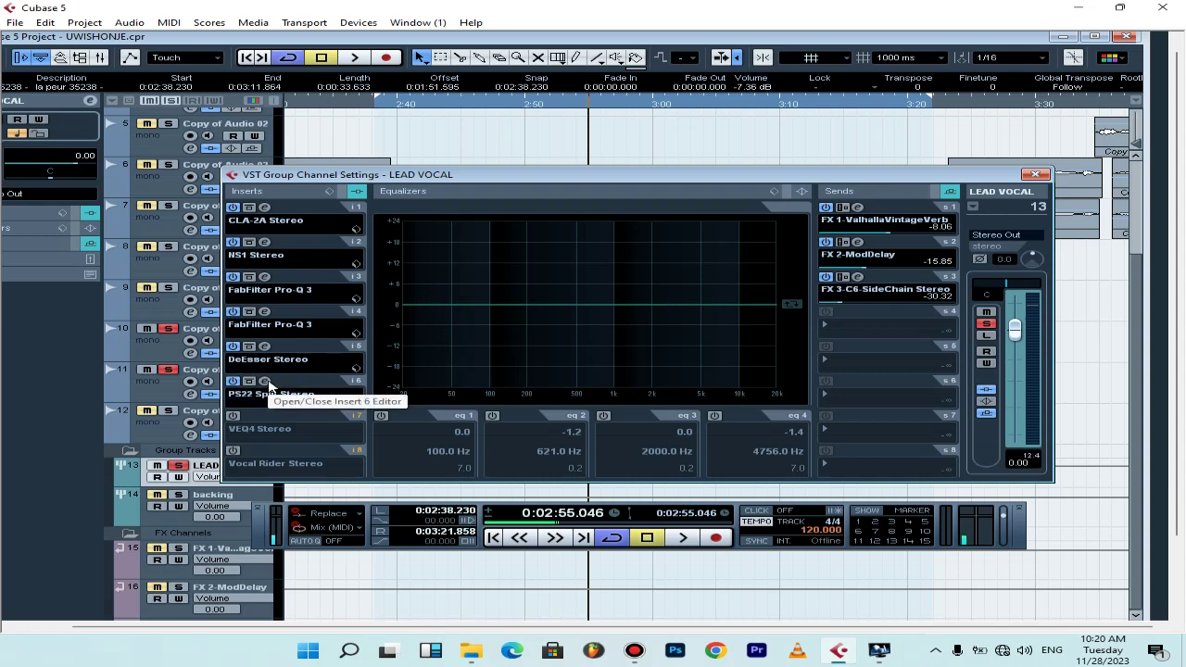
click(265, 380)
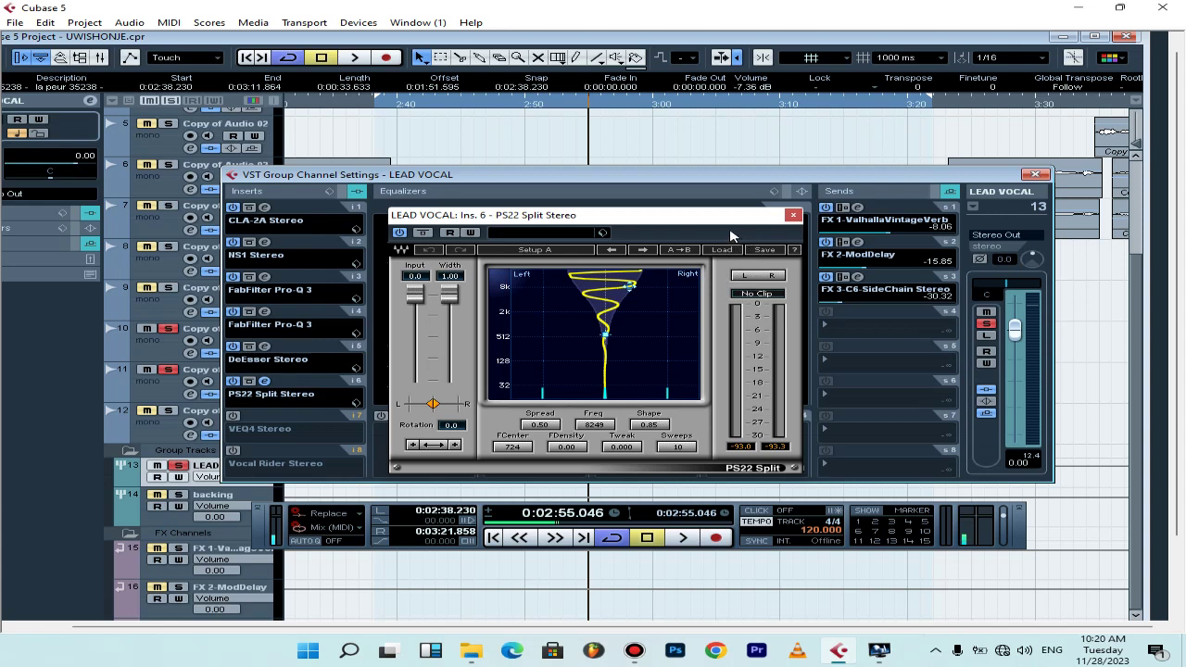
drag(686, 218, 624, 203)
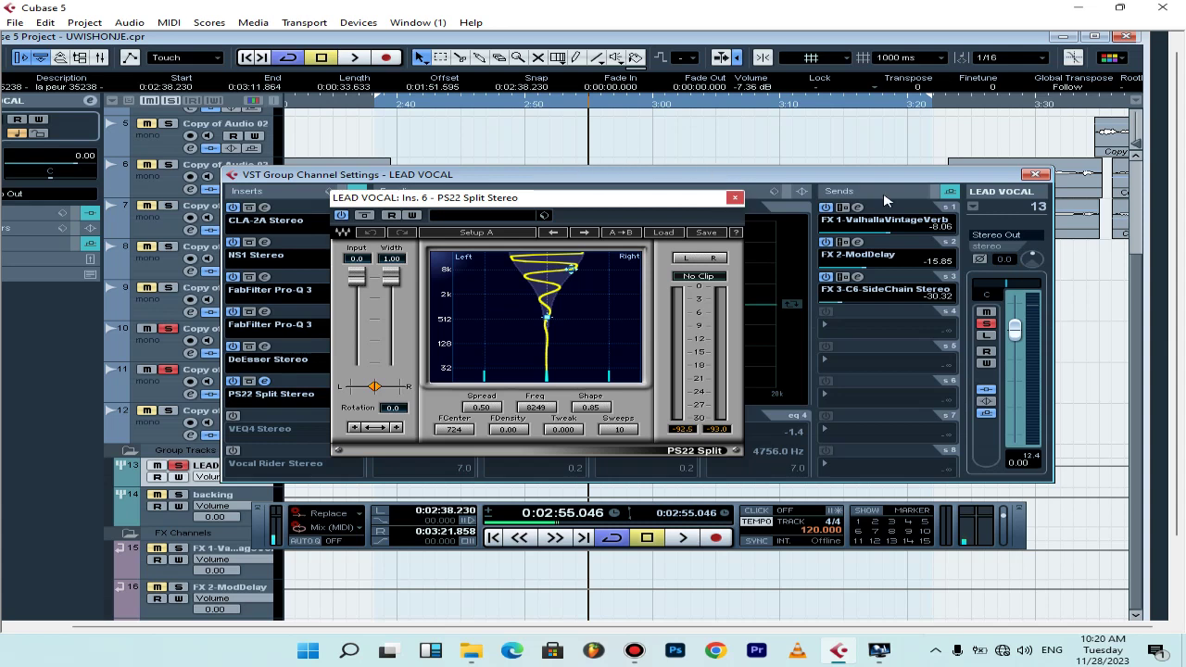
click(1036, 174)
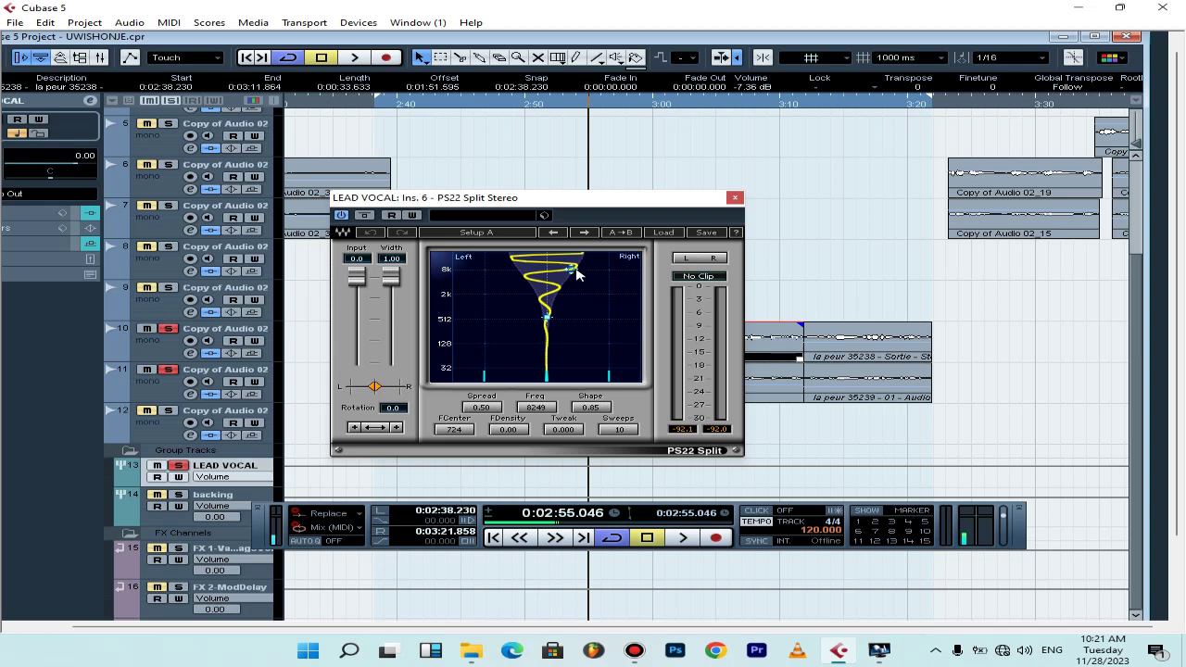
Close the PS22 Split editor, play the lead vocal from the left locator, and return the cursor there after stopping.
click(735, 197)
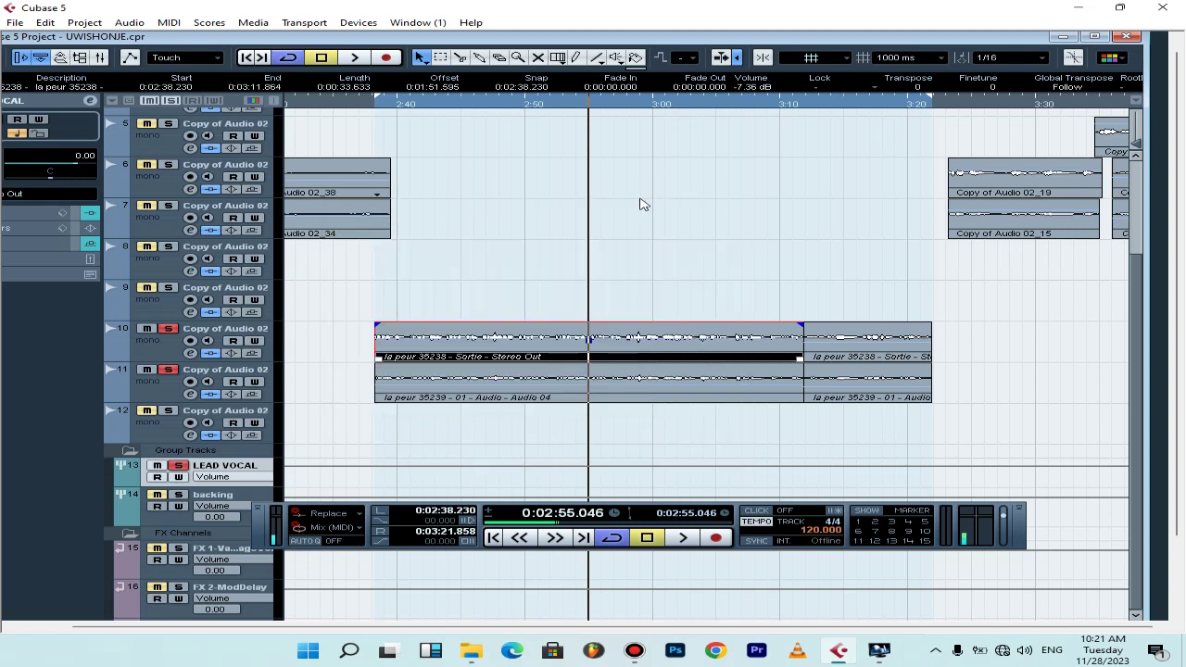
key(l)
key(space)
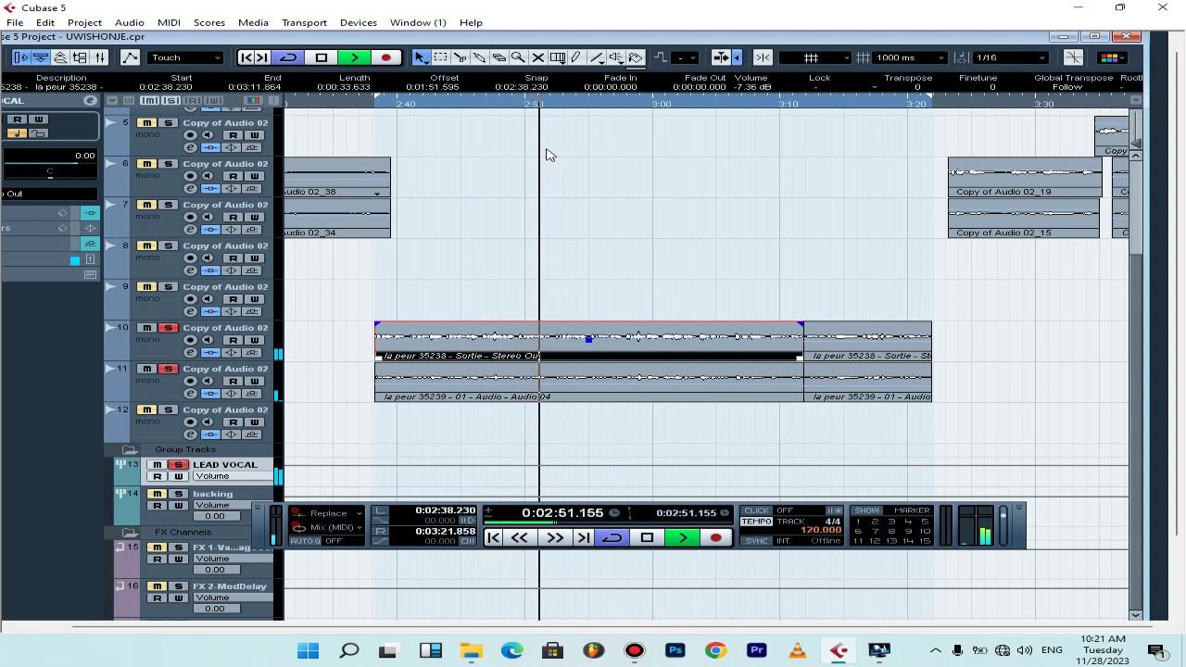
key(space)
key(KP_1)
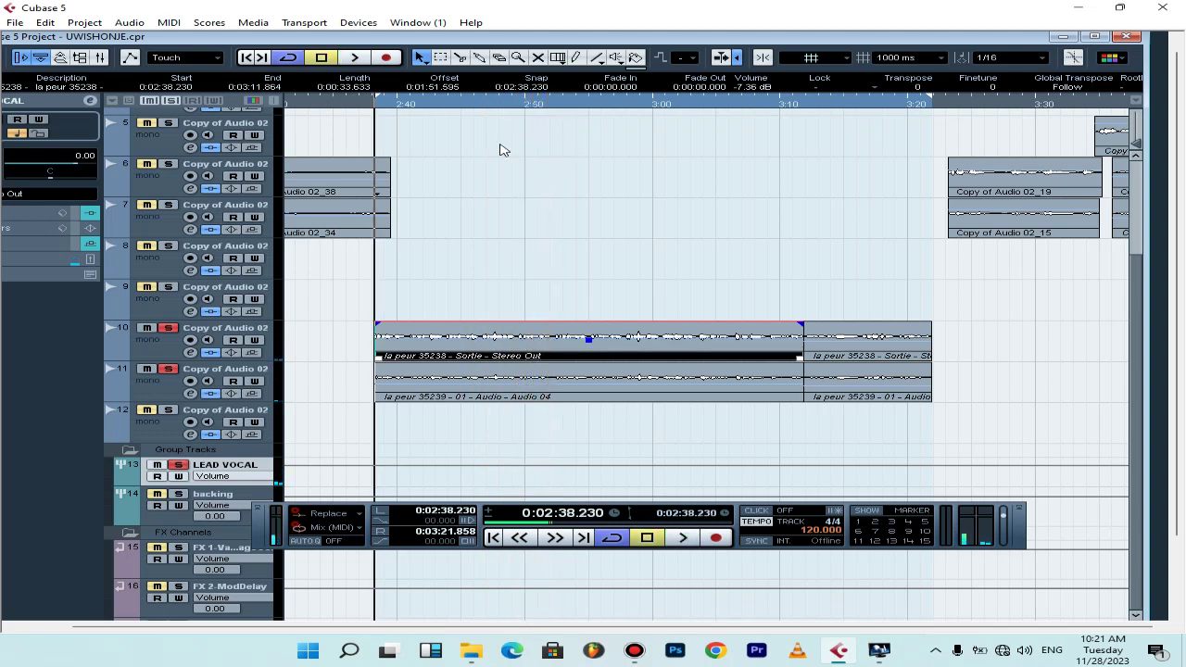
Activate VEQ4 on insert 7 of LEAD VOCAL, inspect its editor, close it, and audition the vocal.
double_click(235, 464)
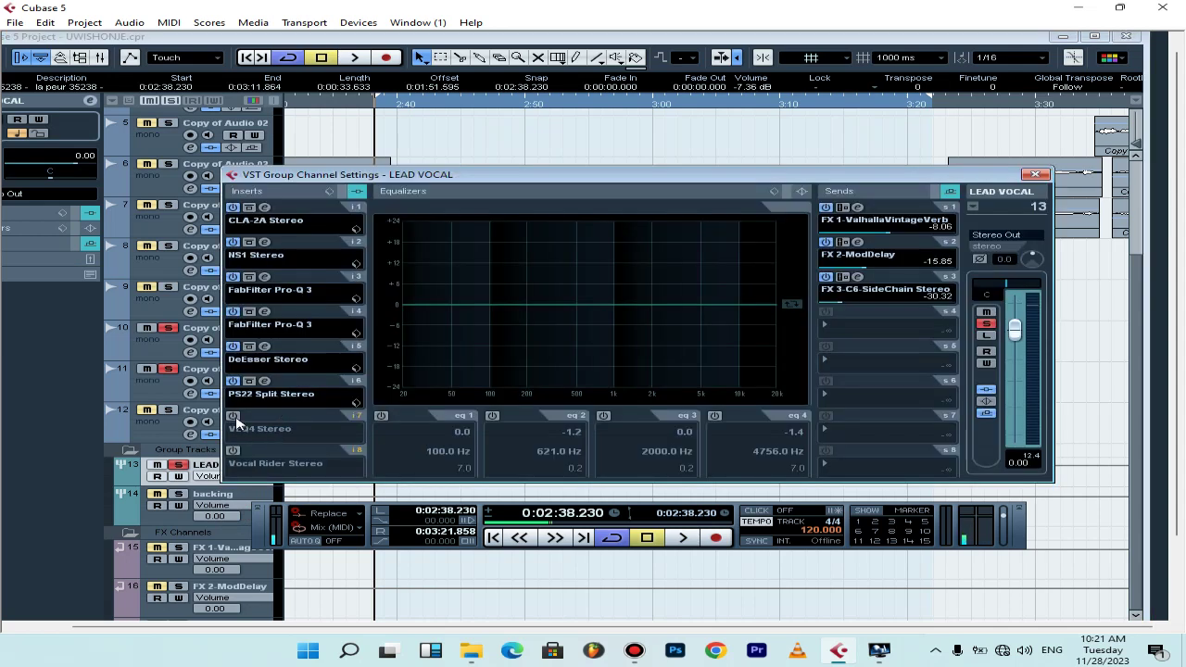
click(237, 419)
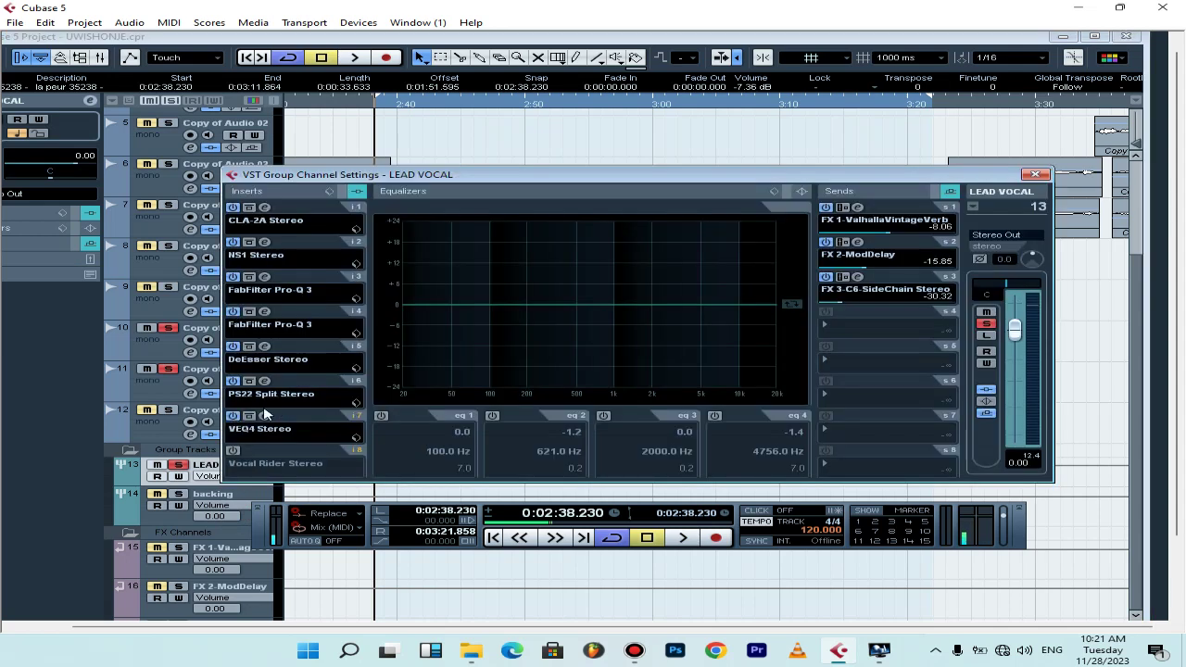
click(265, 416)
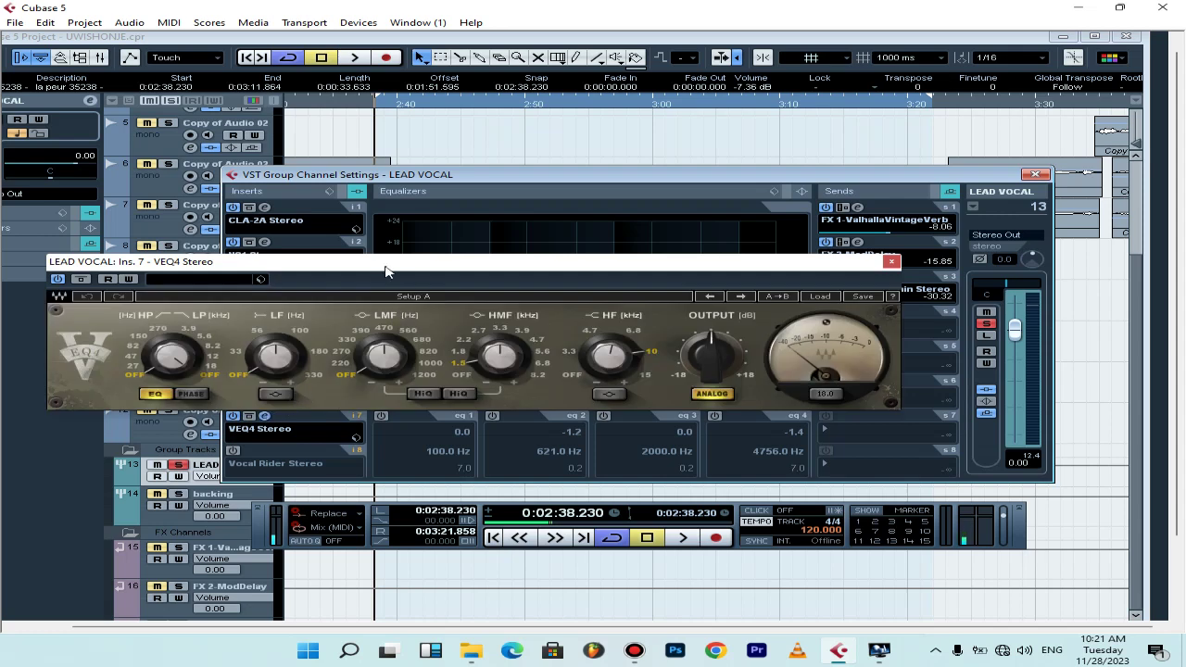
drag(393, 269, 453, 235)
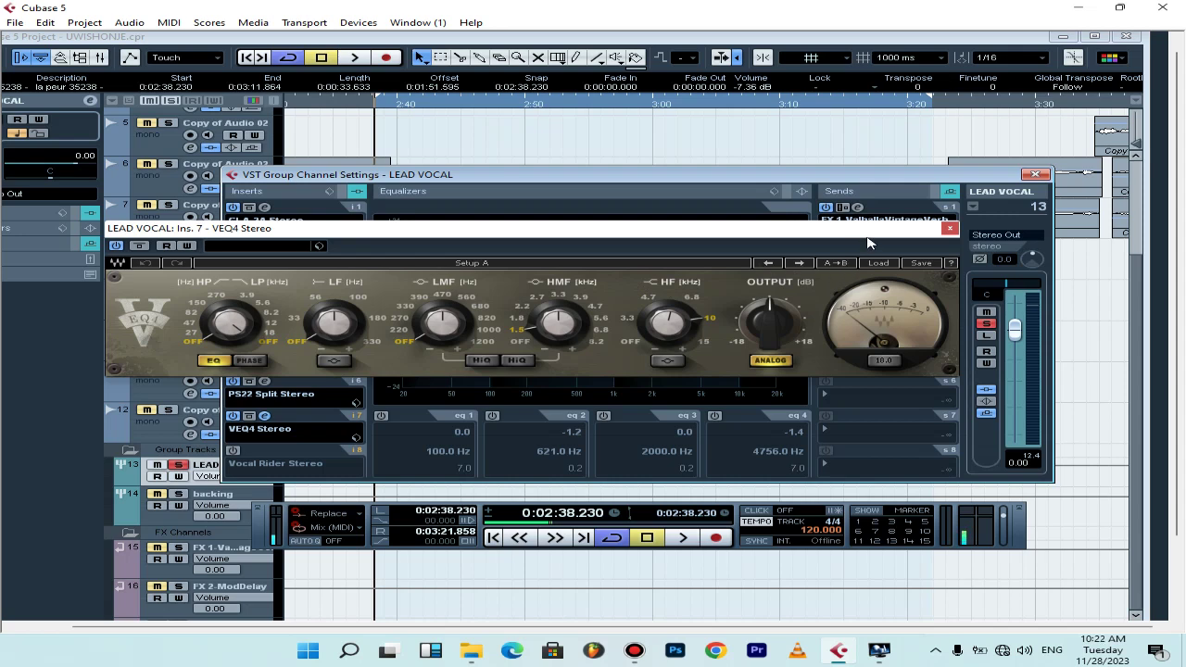
click(950, 229)
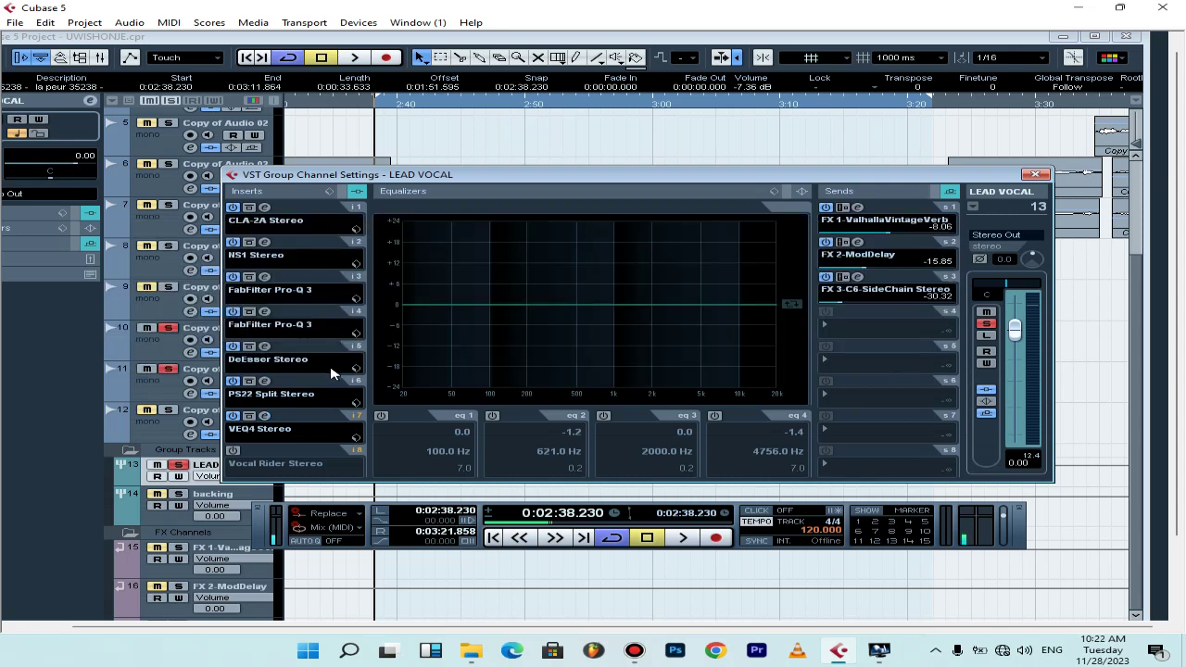
key(space)
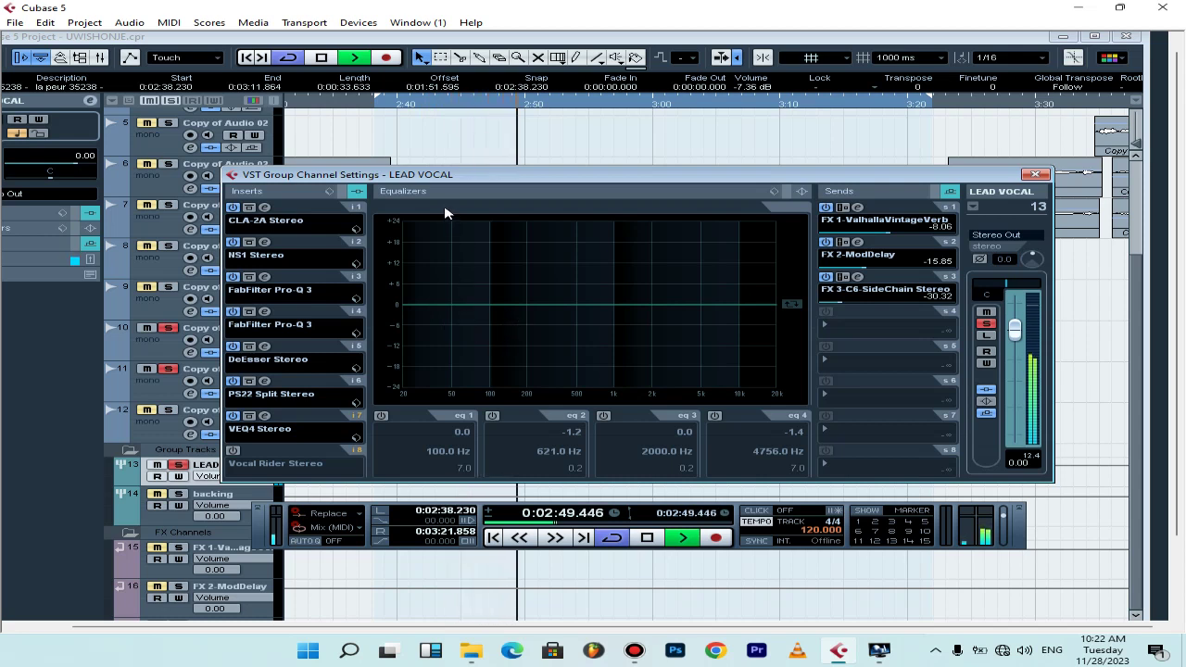
key(space)
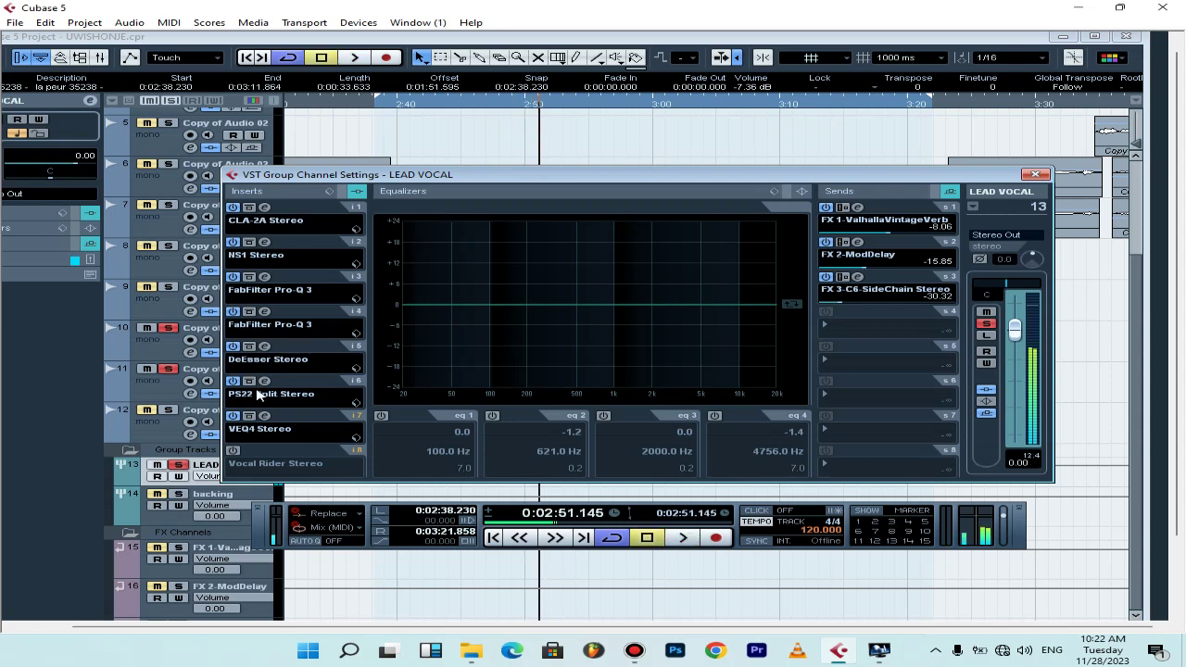
Reopen the VEQ4 editor to examine its high-frequency band, close it, and continue auditioning the vocal.
click(265, 416)
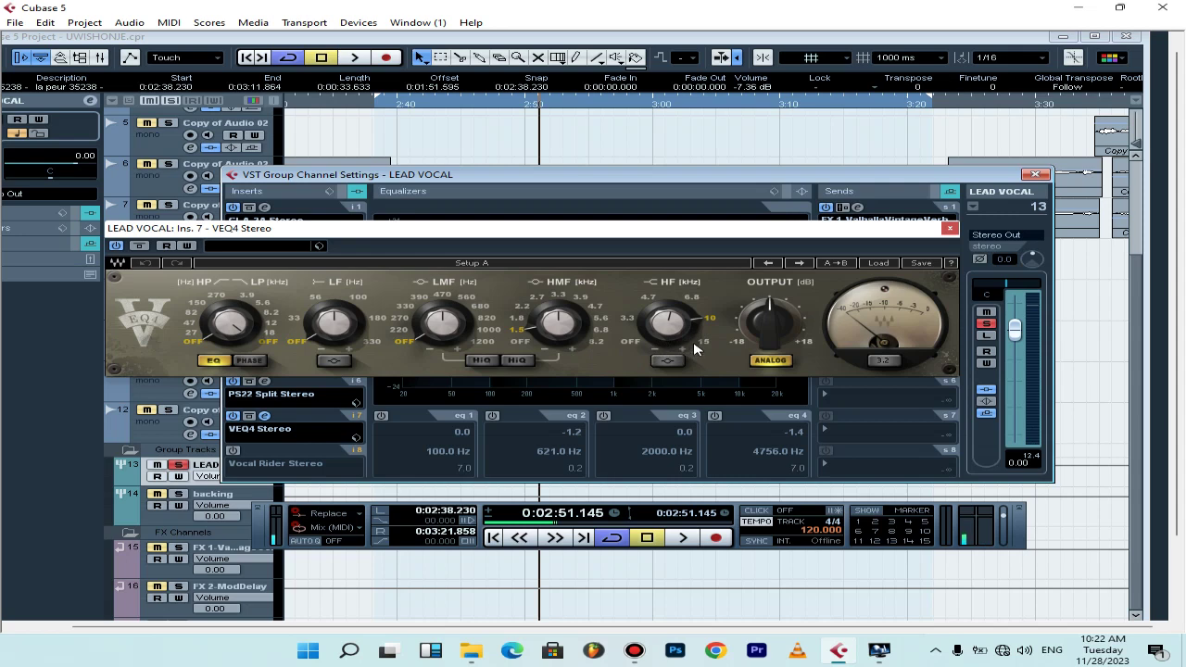
mouse_move(683, 334)
drag(640, 233, 639, 208)
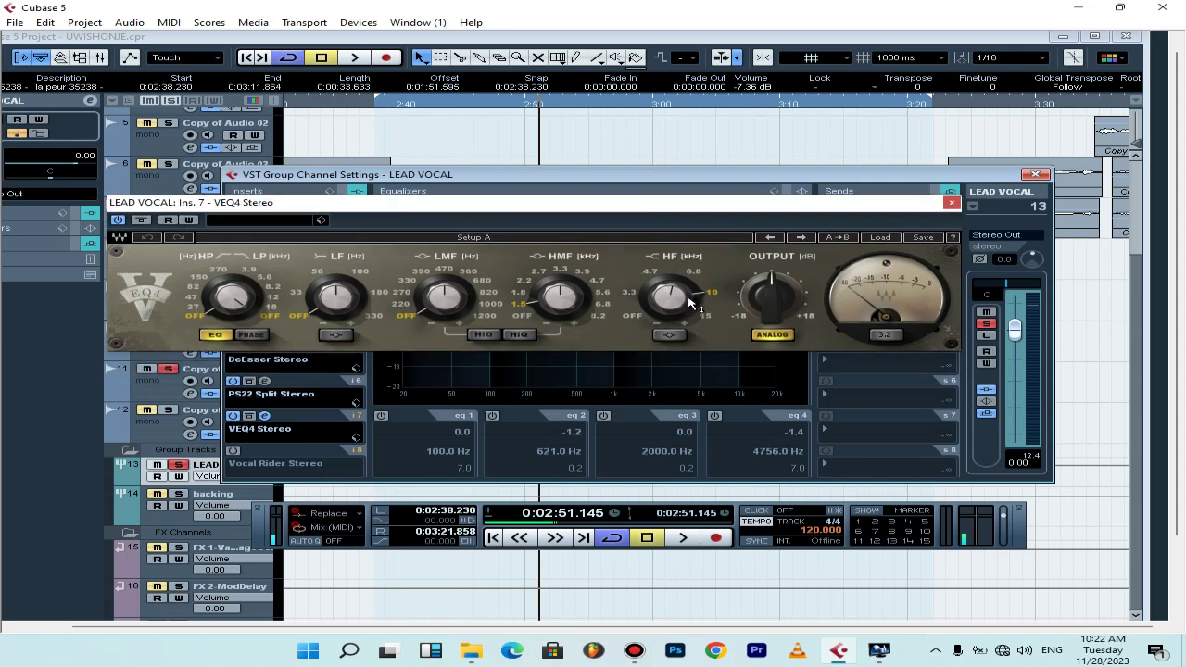
mouse_move(681, 304)
click(668, 312)
click(949, 204)
key(space)
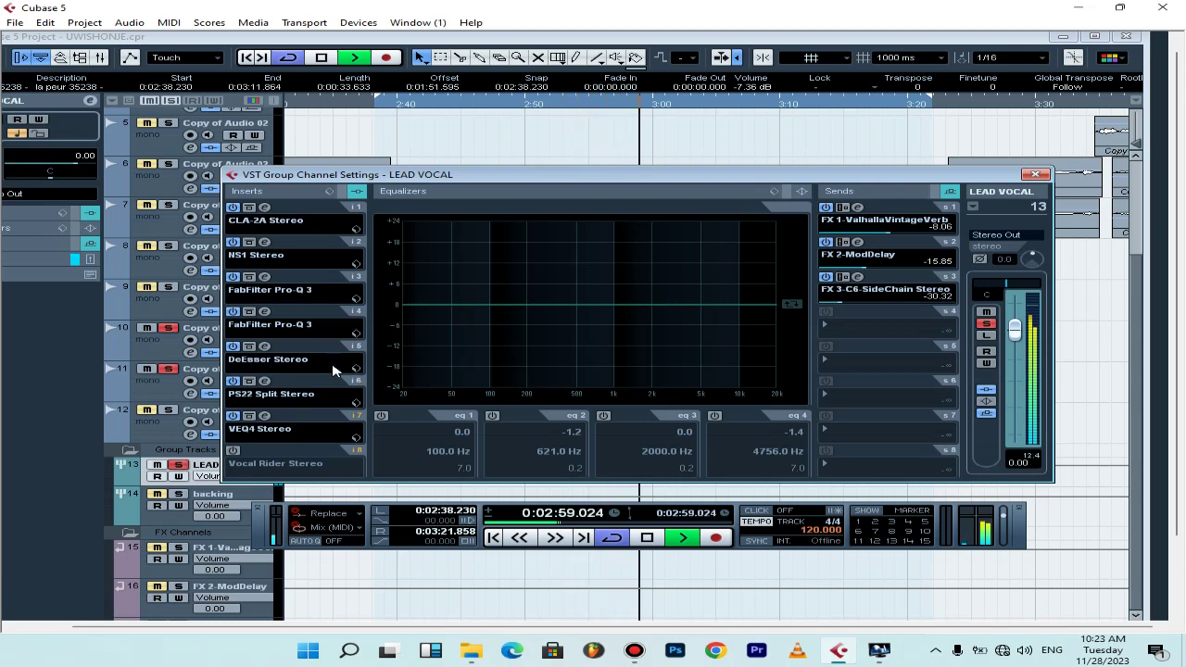
key(space)
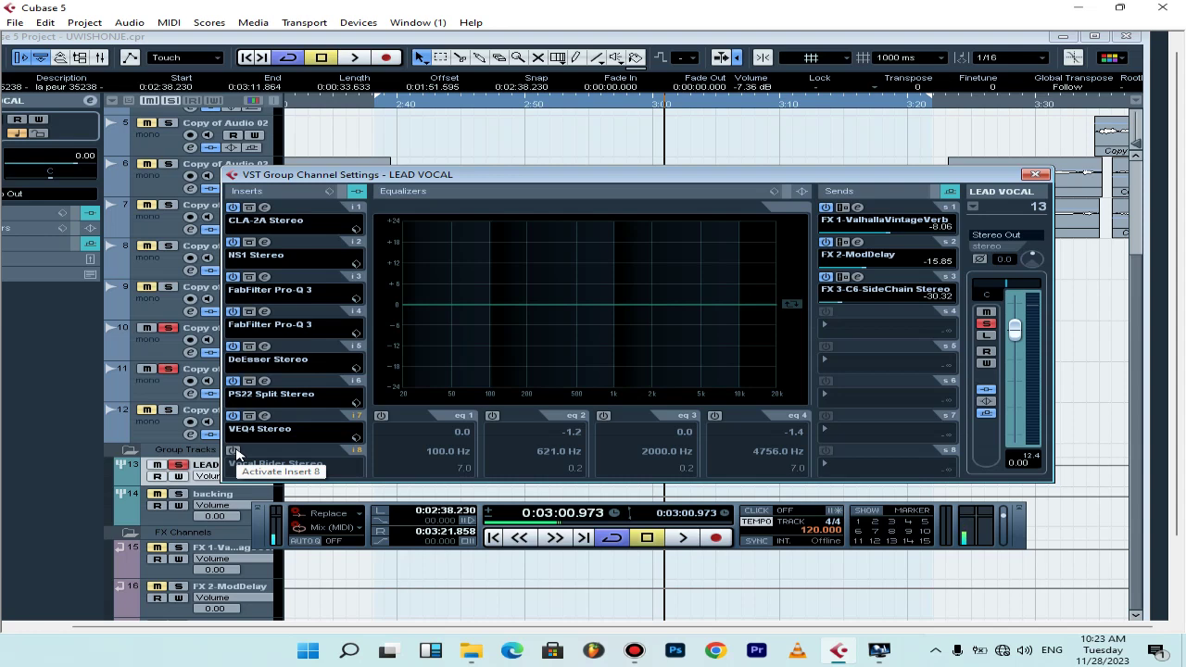
Activate Vocal Rider on insert 8, watch its rider during playback, close its editor, and stop.
click(234, 452)
click(266, 452)
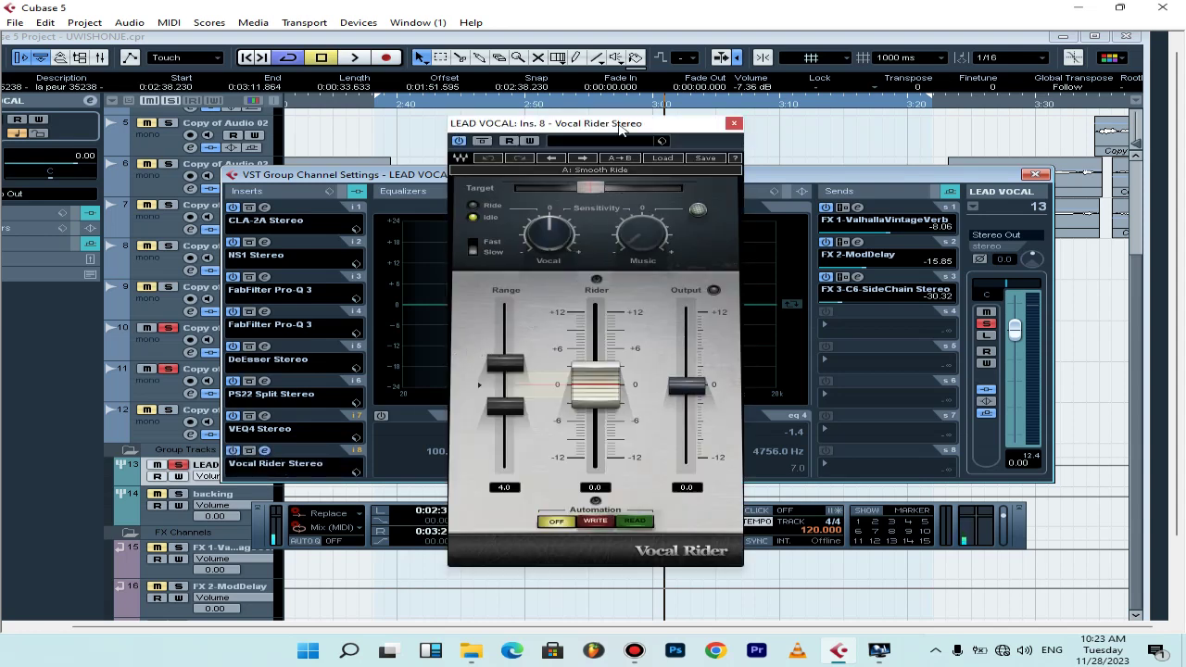
drag(646, 130, 613, 153)
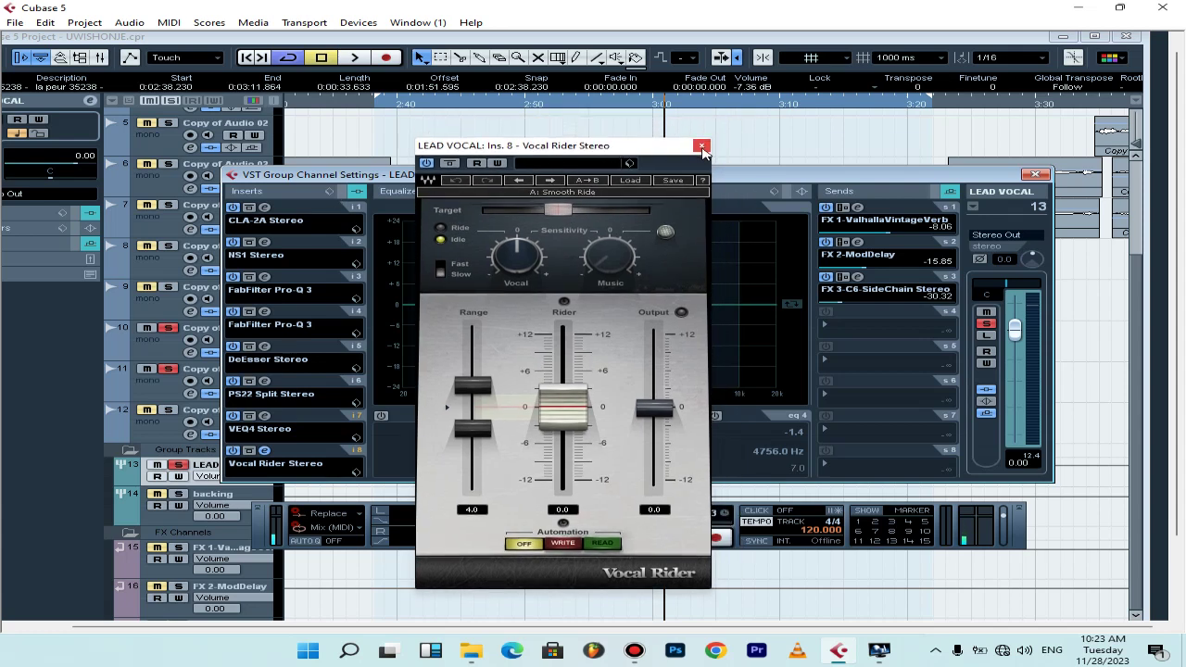
key(space)
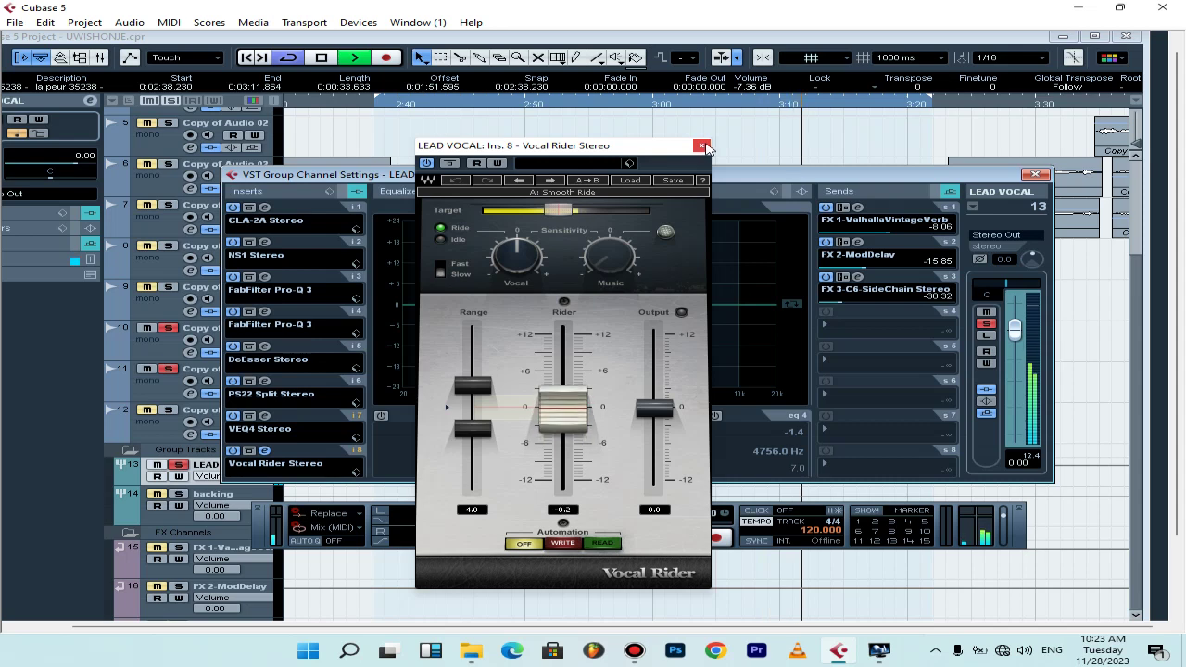
click(702, 146)
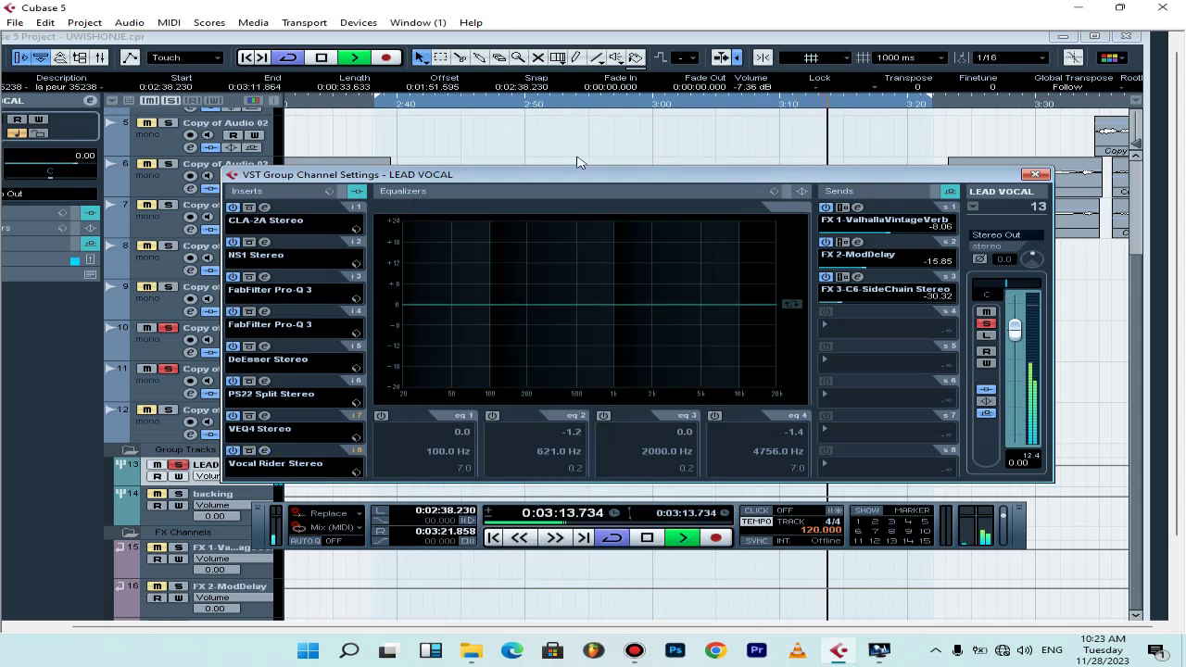
key(space)
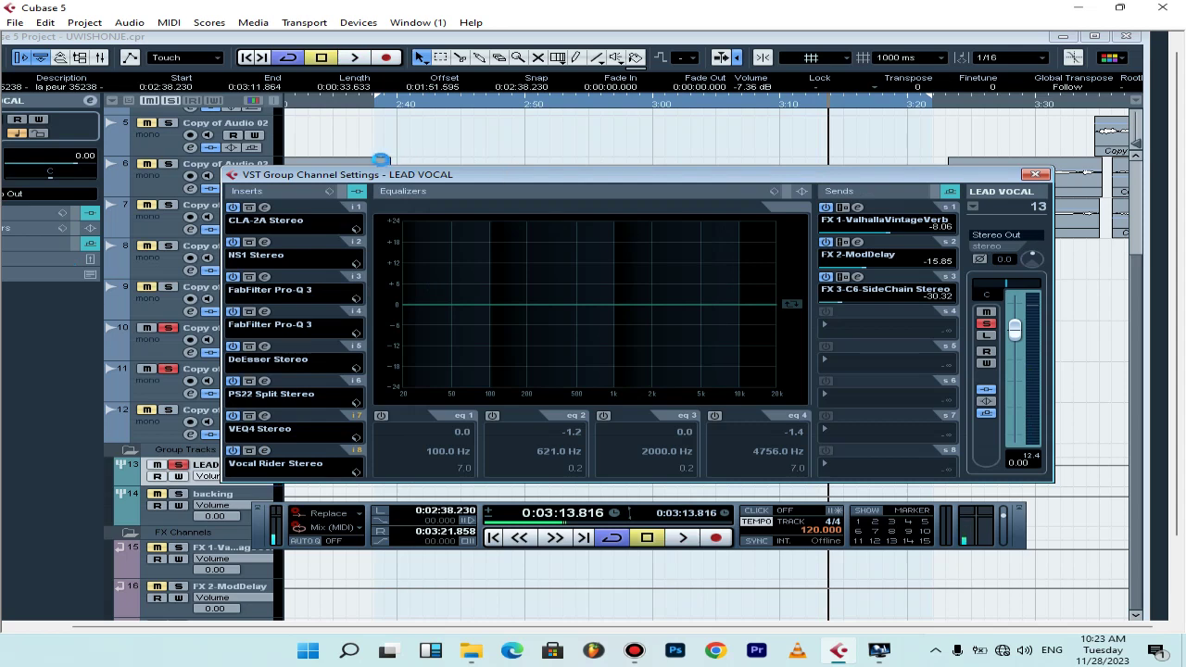
Close the channel settings, return to the left locator, and maximize the project window with the transport panel clear of the FX channels.
click(1035, 174)
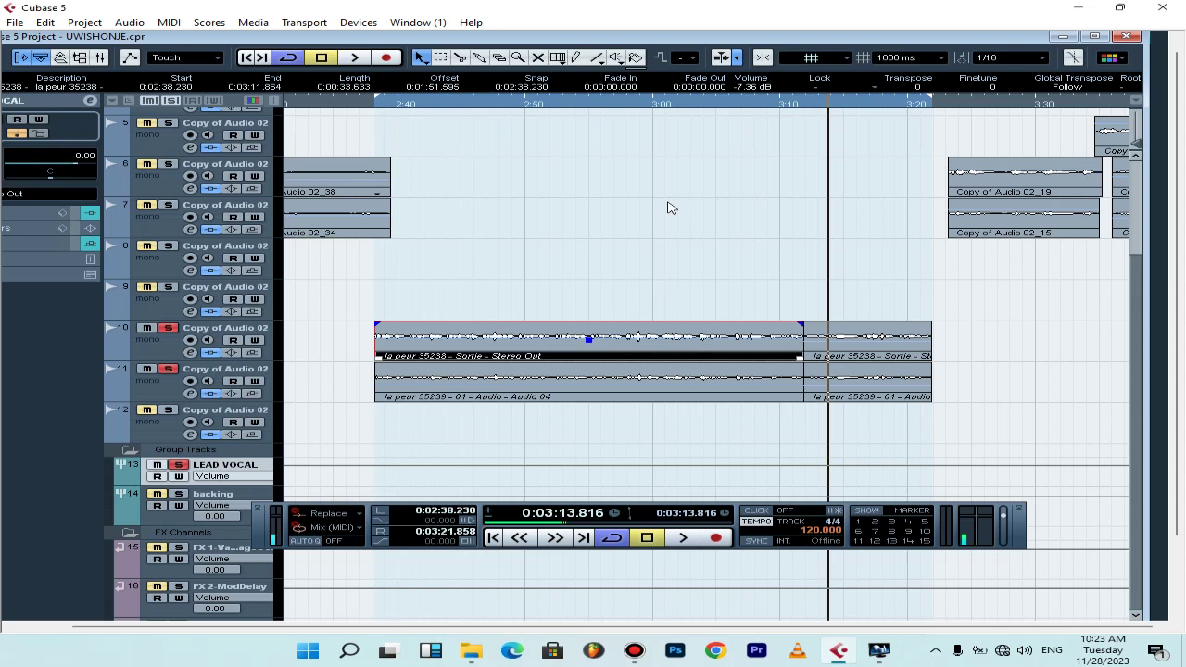
key(KP_1)
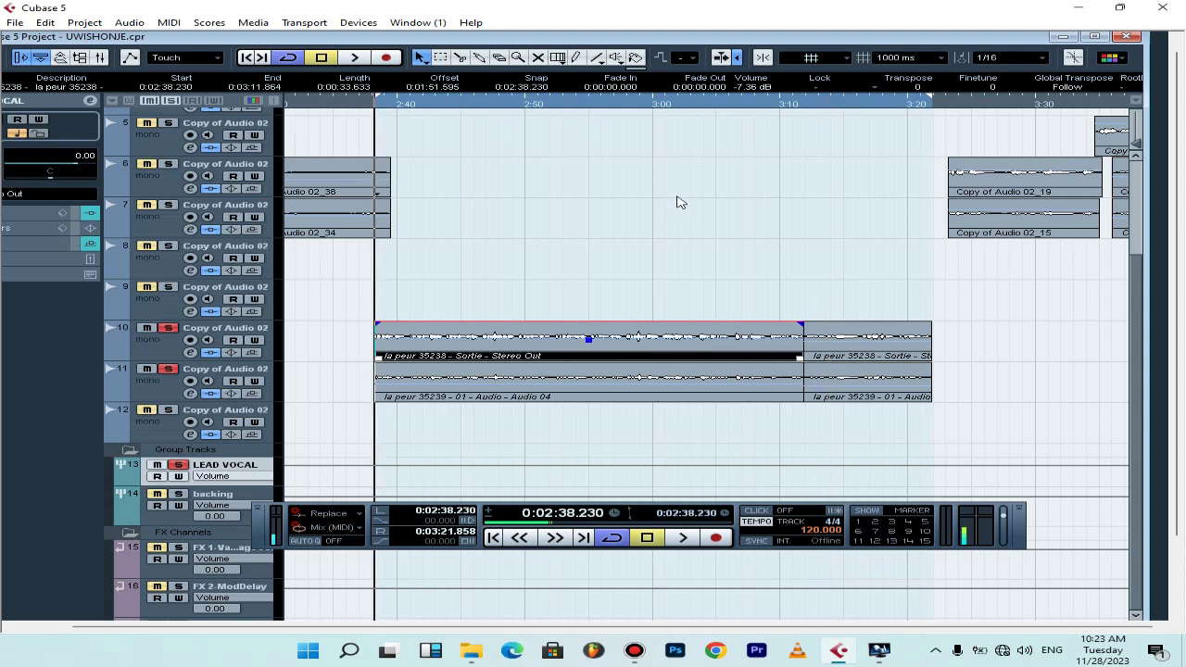
click(1095, 37)
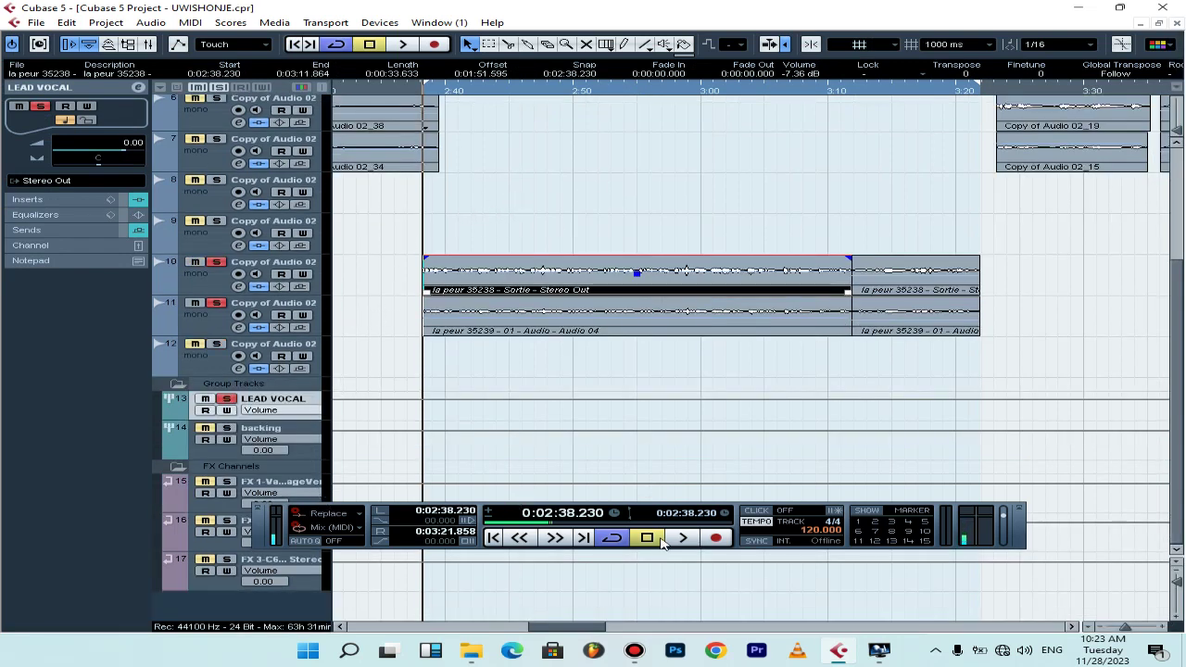
drag(737, 510, 831, 497)
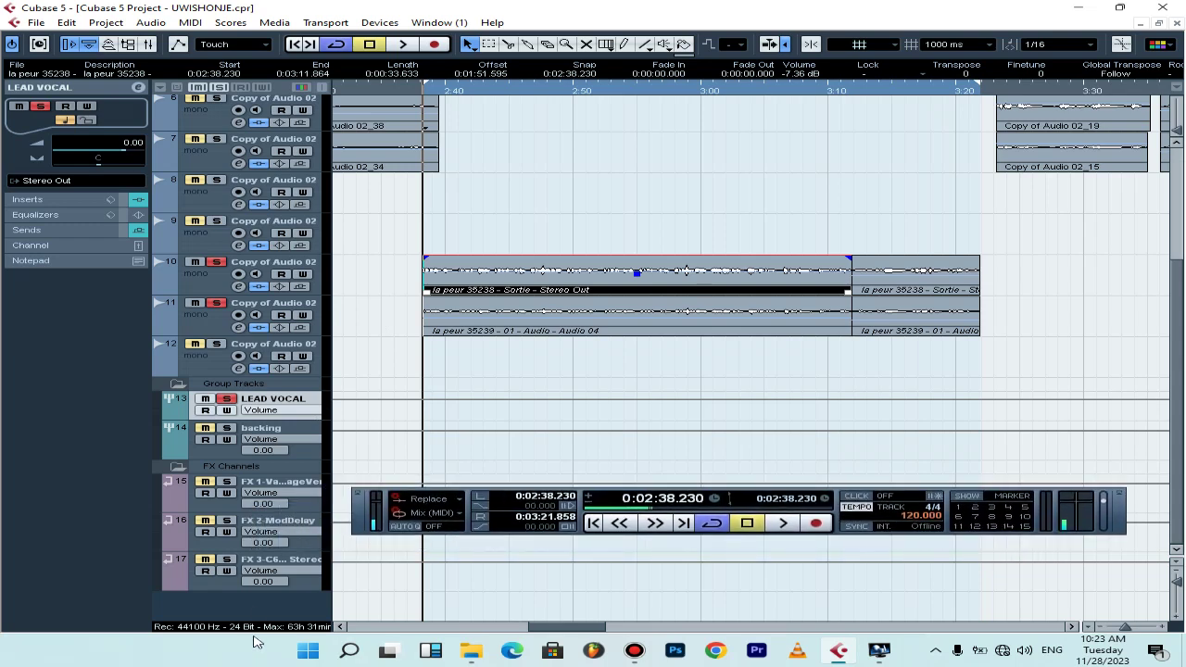
Solo the FX 1-ValhallaVintageVerb channel and play the lead vocal with its reverb.
click(227, 482)
click(274, 483)
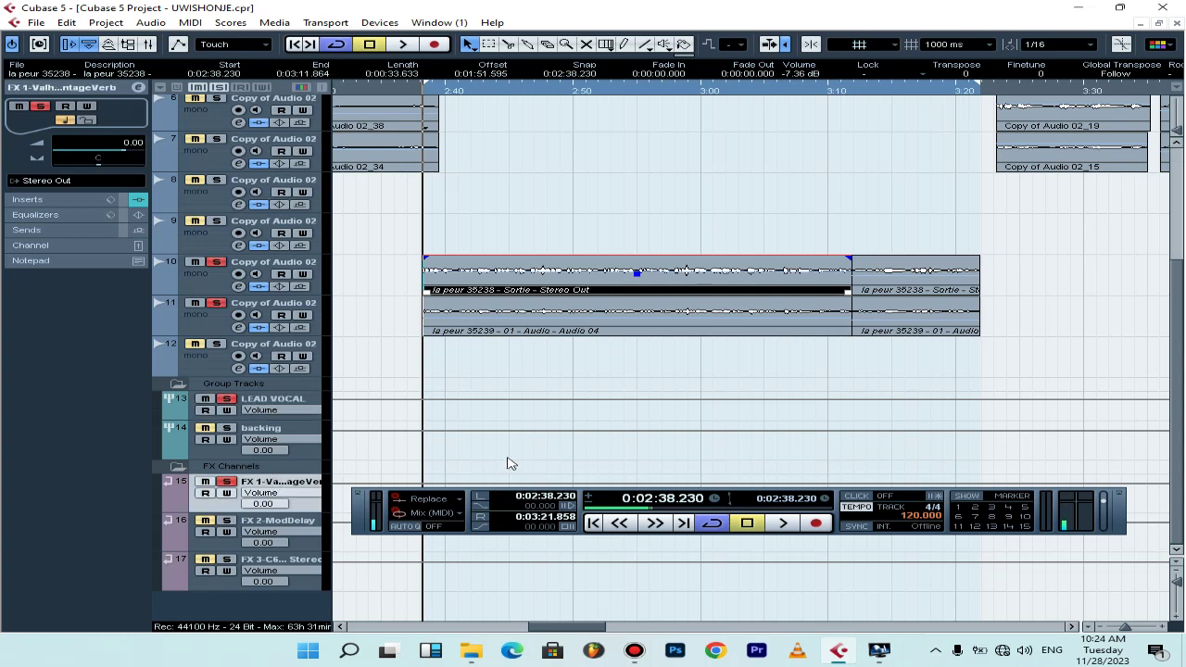
key(space)
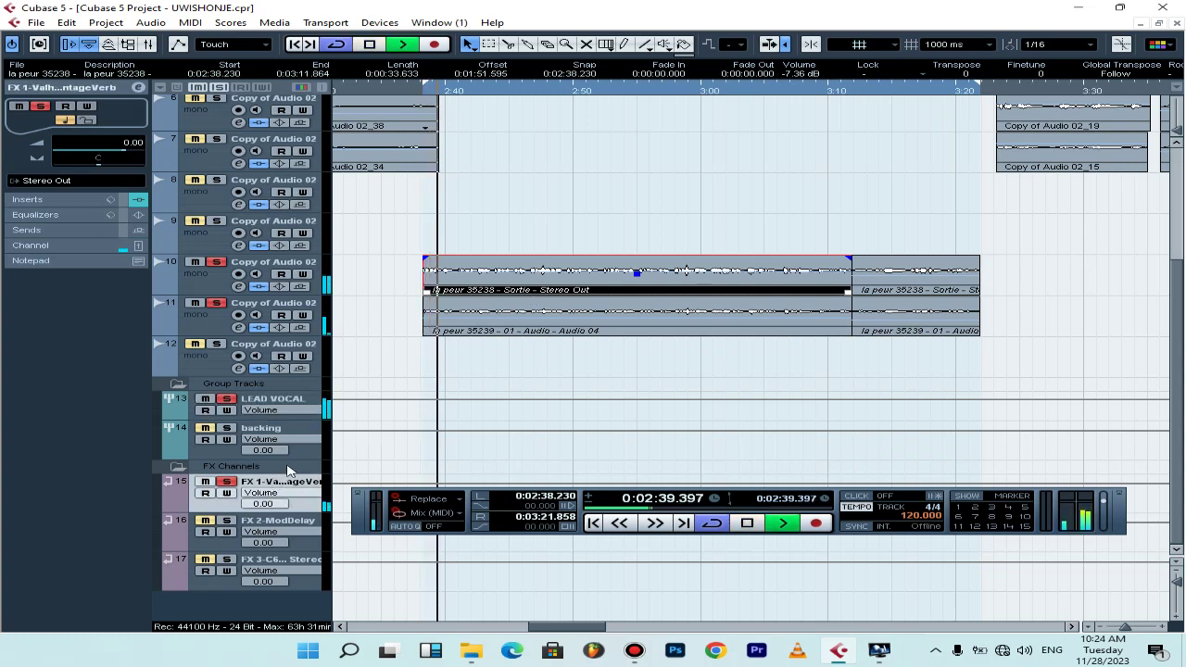
Stop playback and view the RVerb editor on FX 1 from the first send in the LEAD VOCAL channel settings.
click(259, 400)
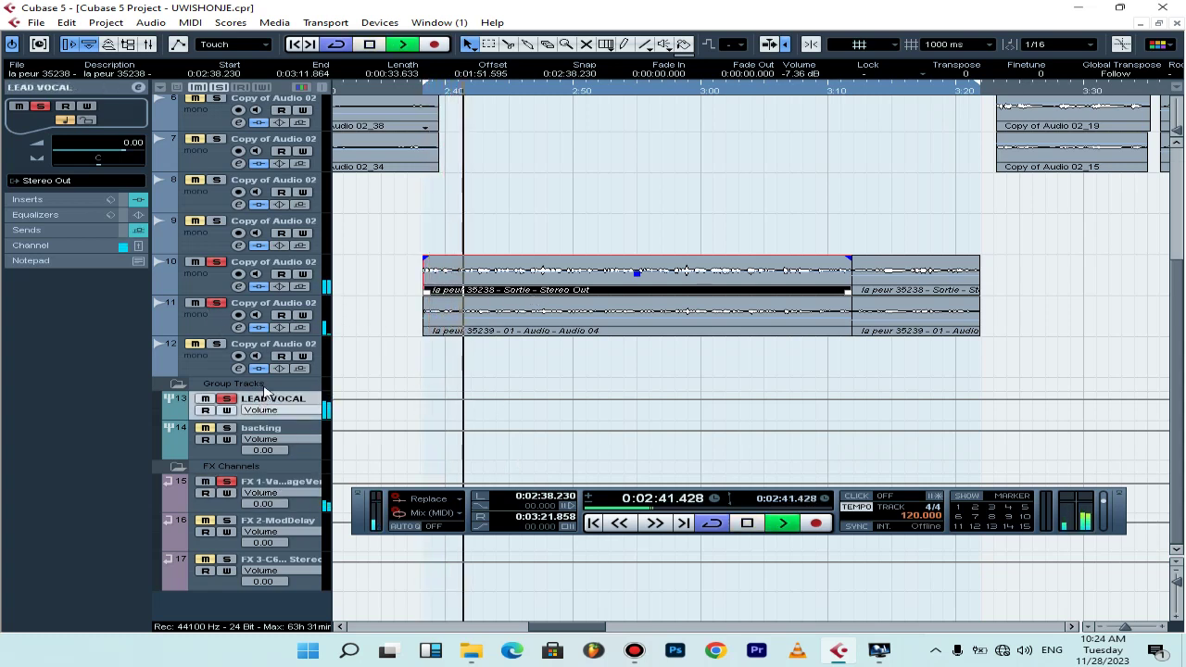
click(138, 87)
key(space)
click(857, 208)
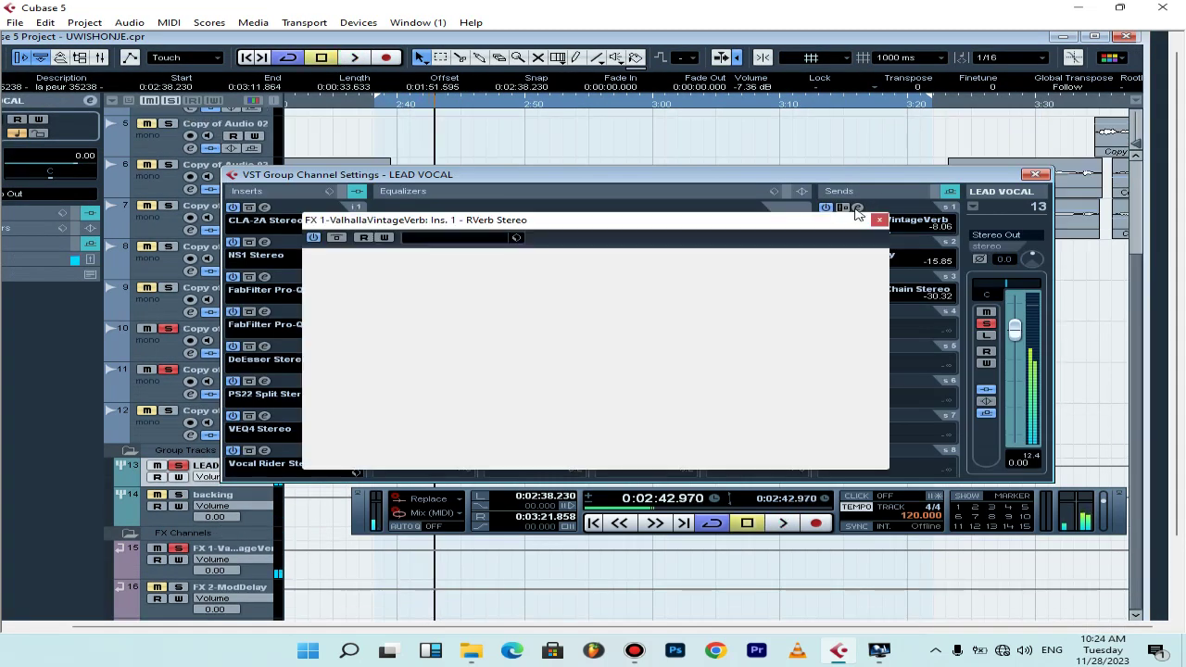
drag(779, 234, 770, 270)
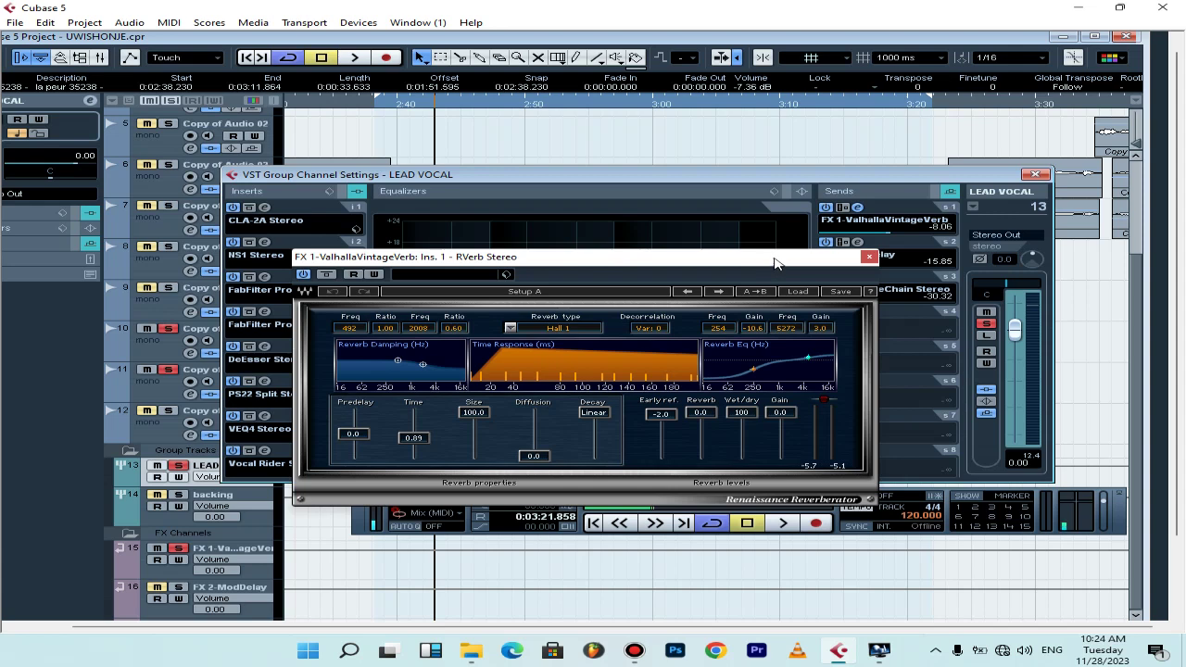
click(870, 258)
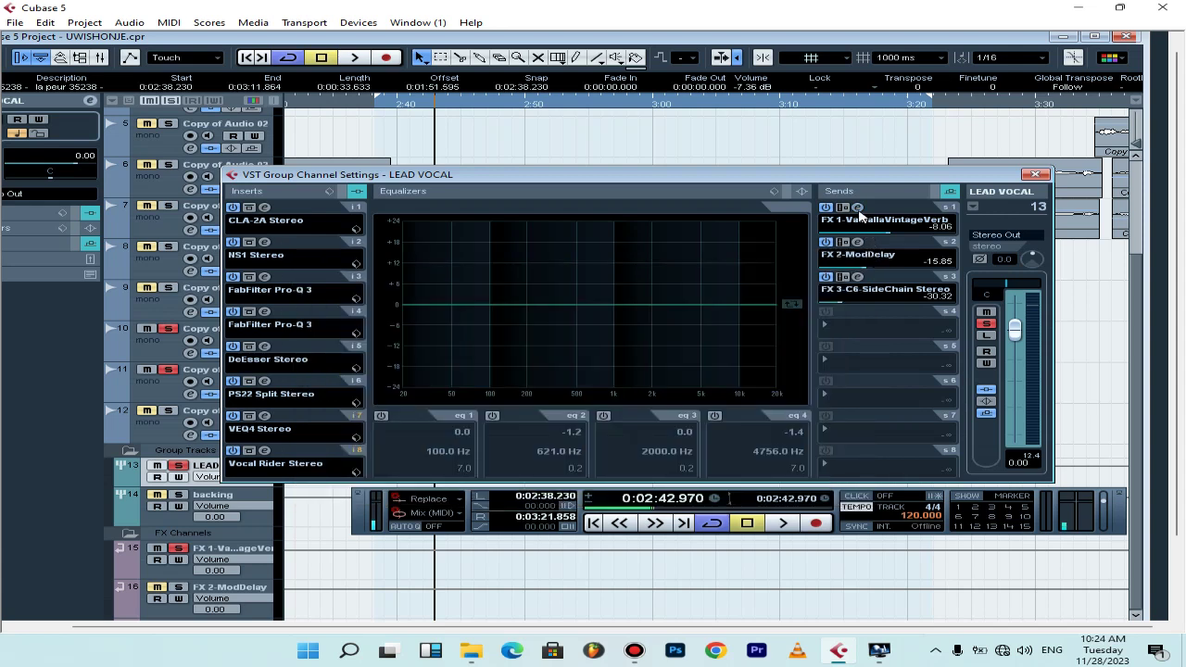
Reopen the FX 1 RVerb editor to examine its reverb settings, close it, and play the lead vocal.
click(858, 209)
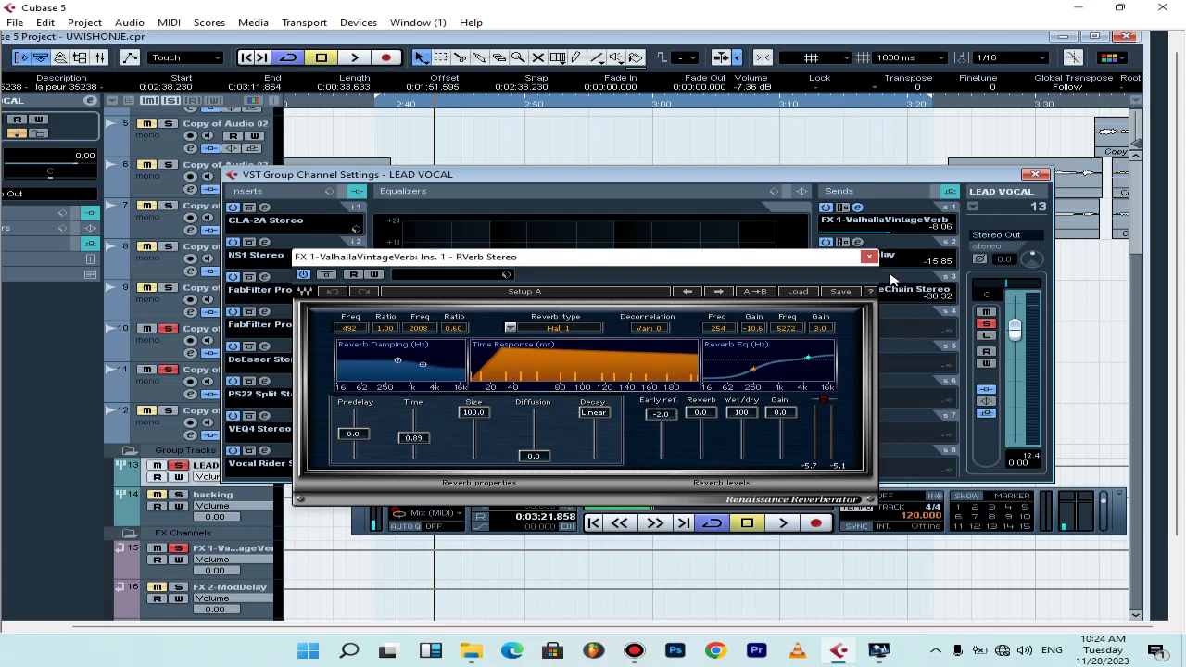
click(875, 263)
key(space)
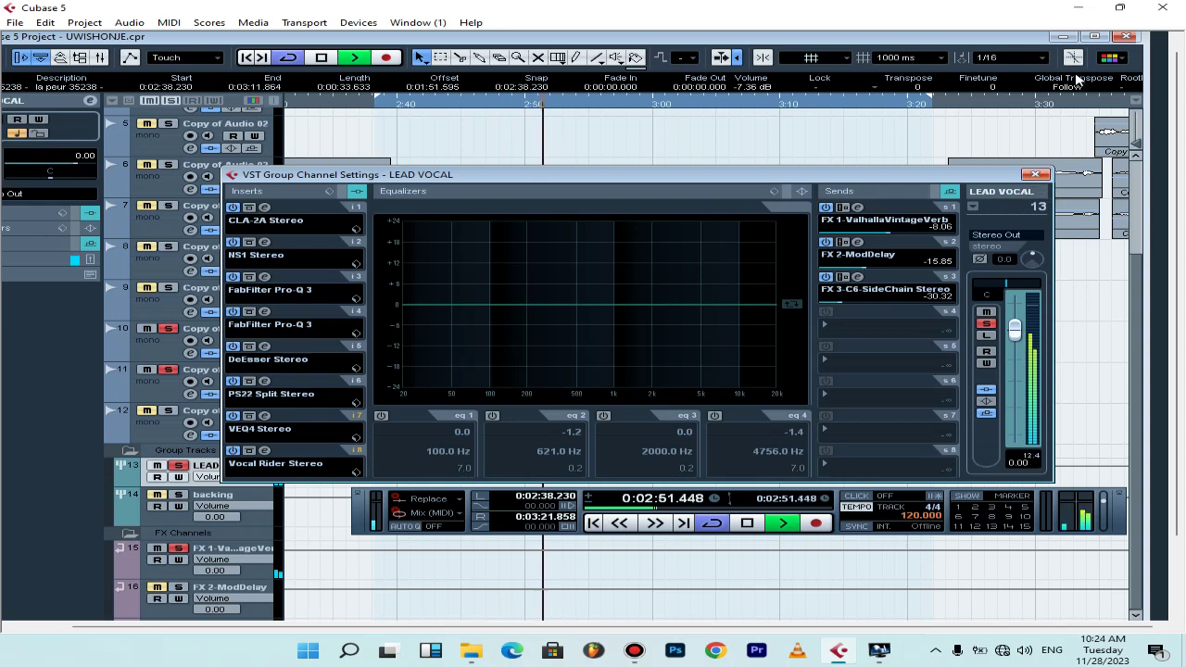
Maximize the project window, stop playback, and clear the track solos.
click(1094, 37)
key(space)
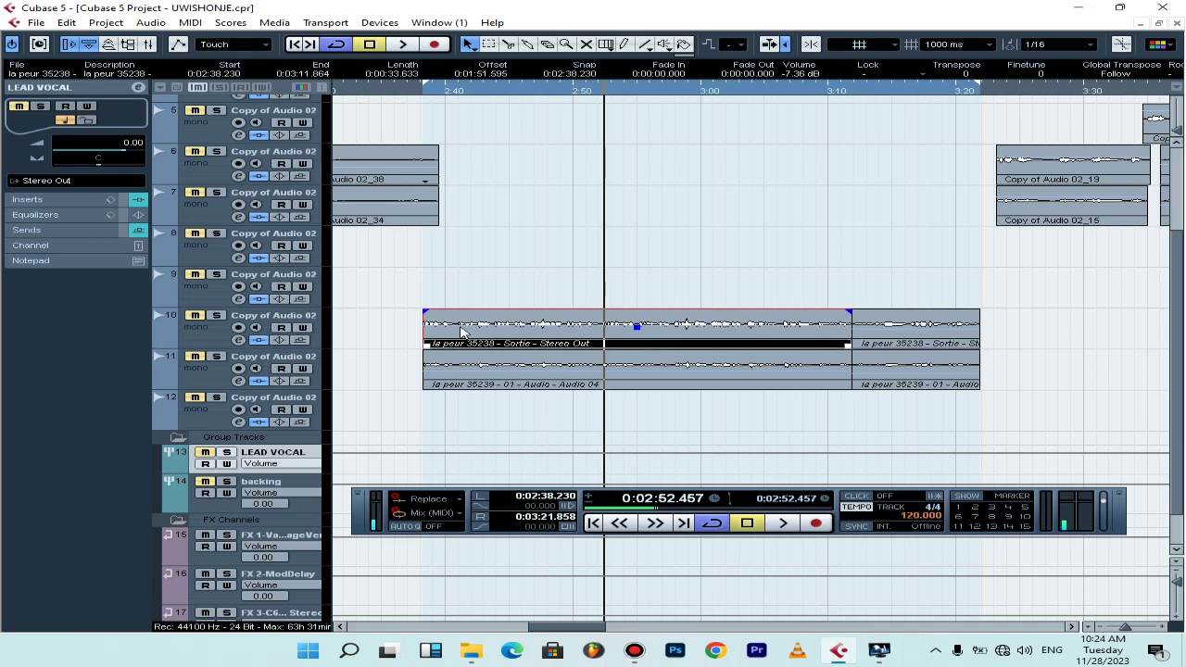
key(space)
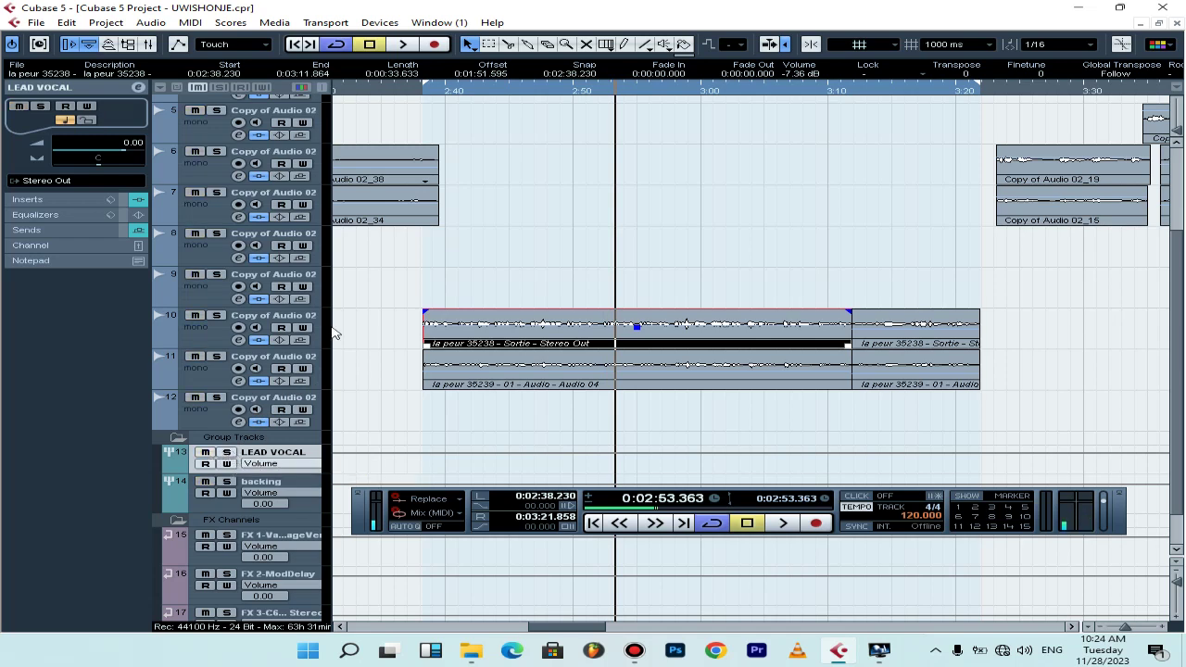
scroll(332, 232, up, 3)
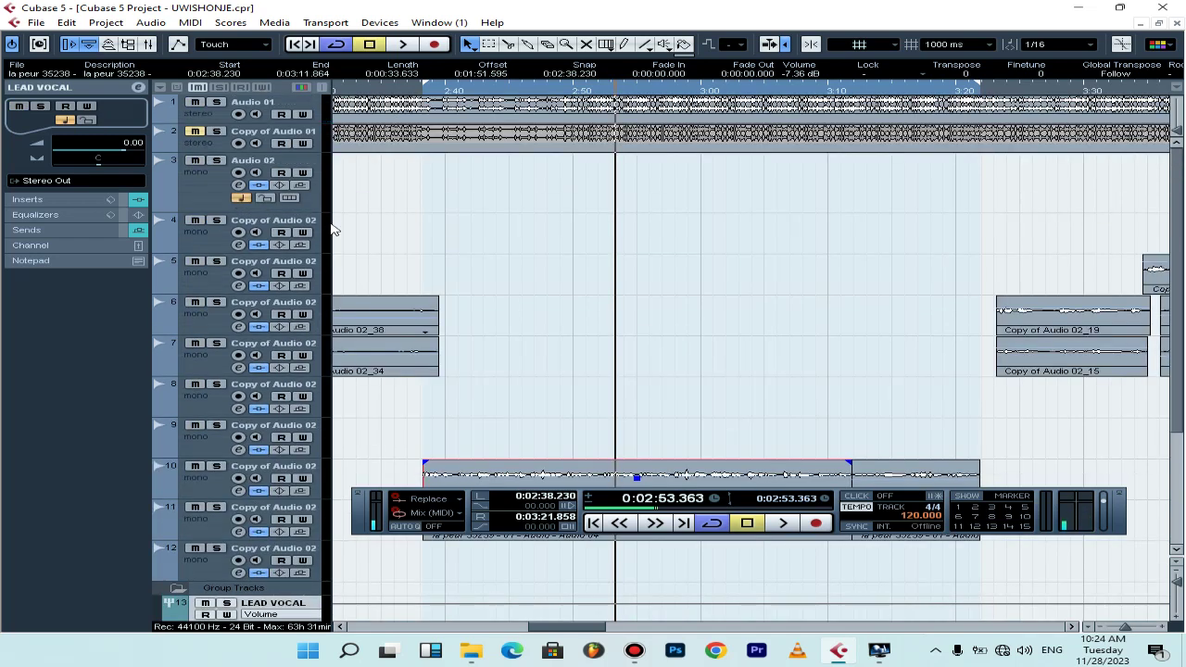
scroll(393, 221, down, 4)
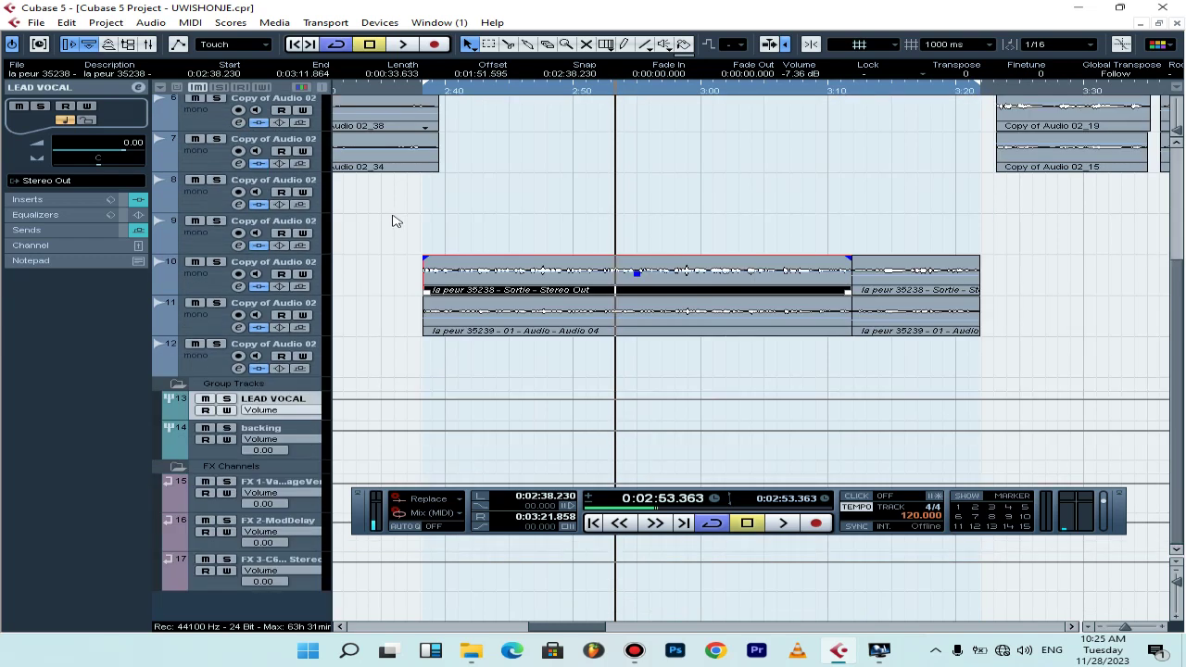
Mute the FX 2-ModDelay, FX 3-C6 SideChain and backing channels and play the lead vocal with only the FX 1 reverb.
key(space)
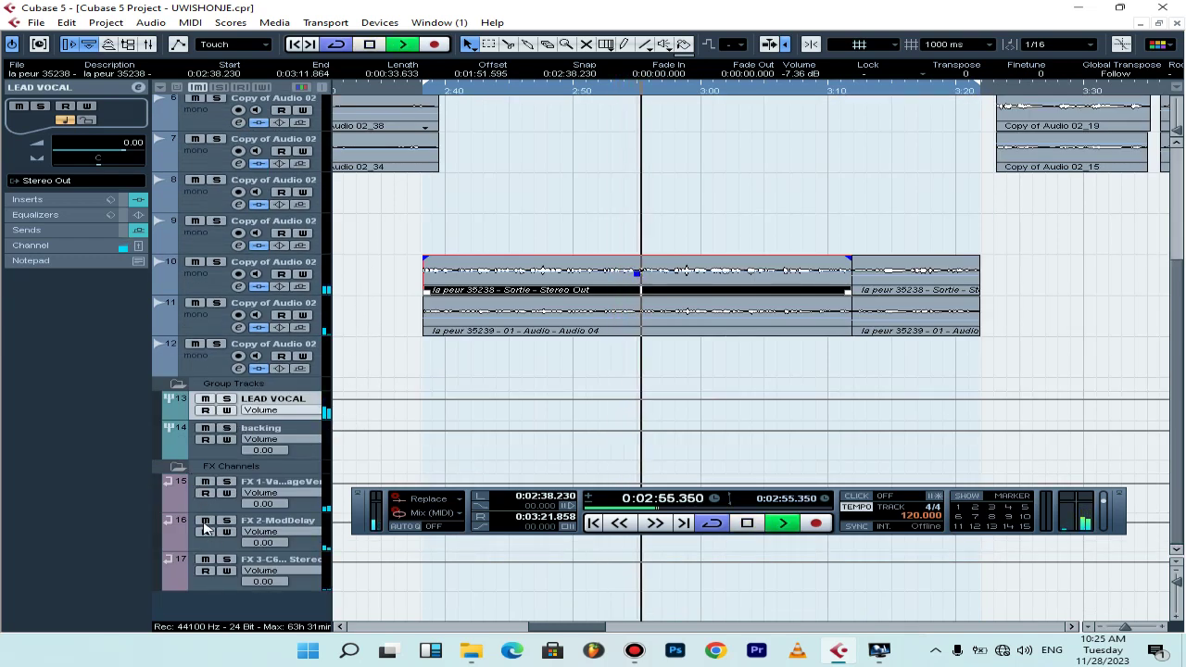
key(space)
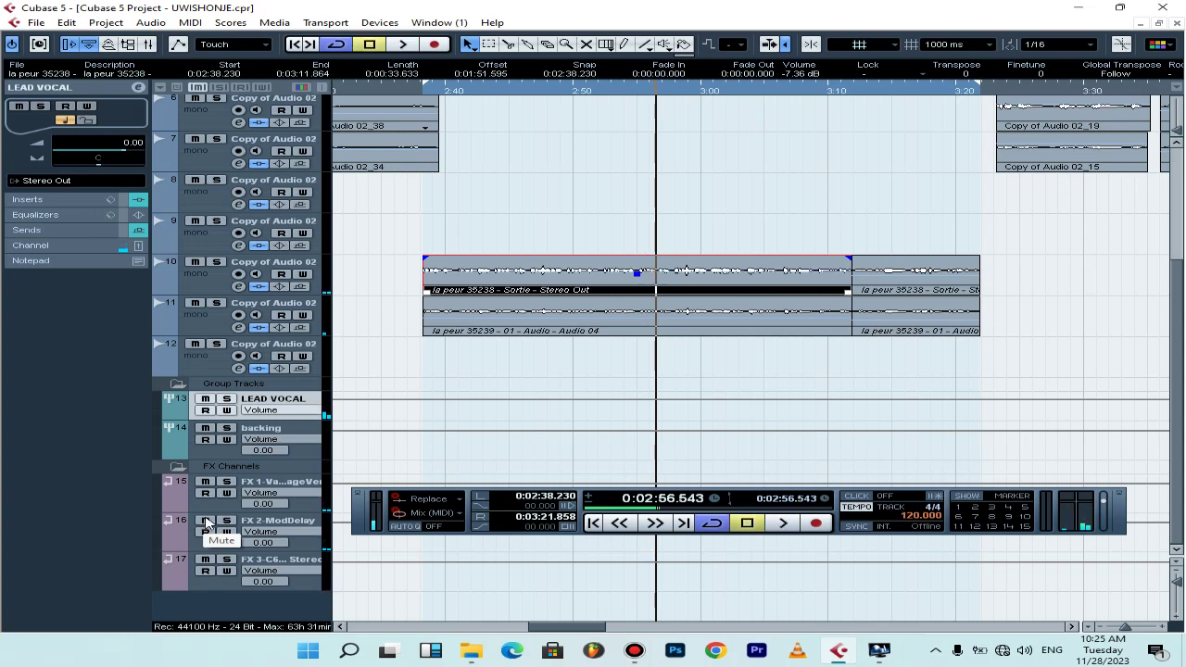
click(206, 522)
click(208, 561)
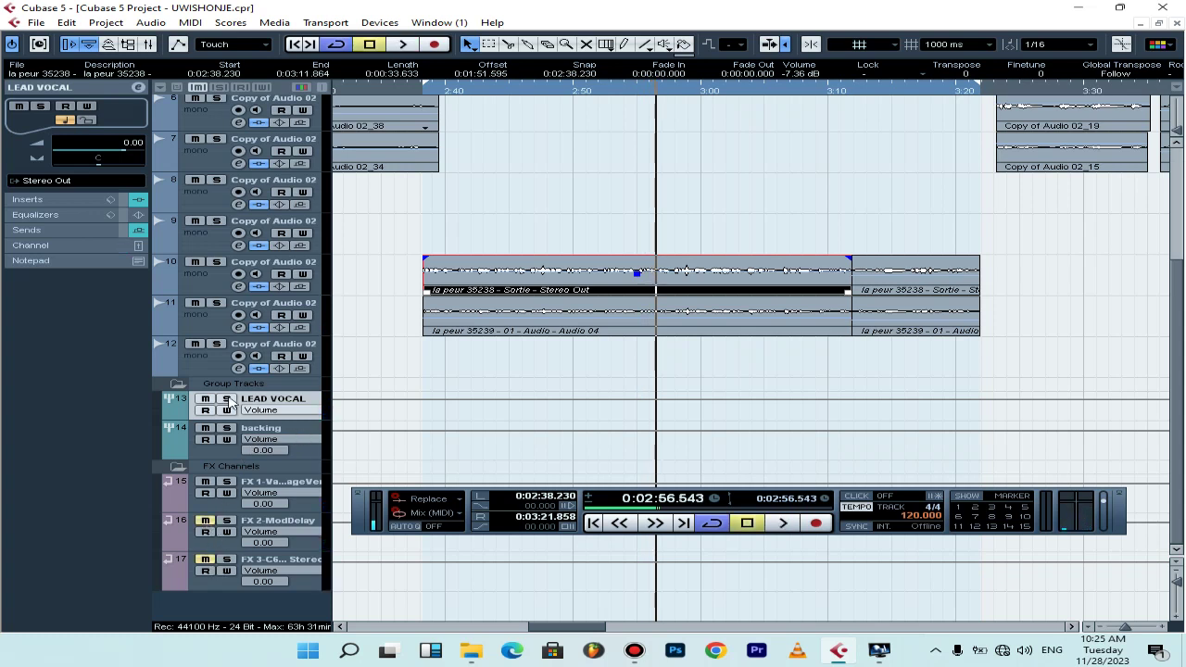
click(206, 429)
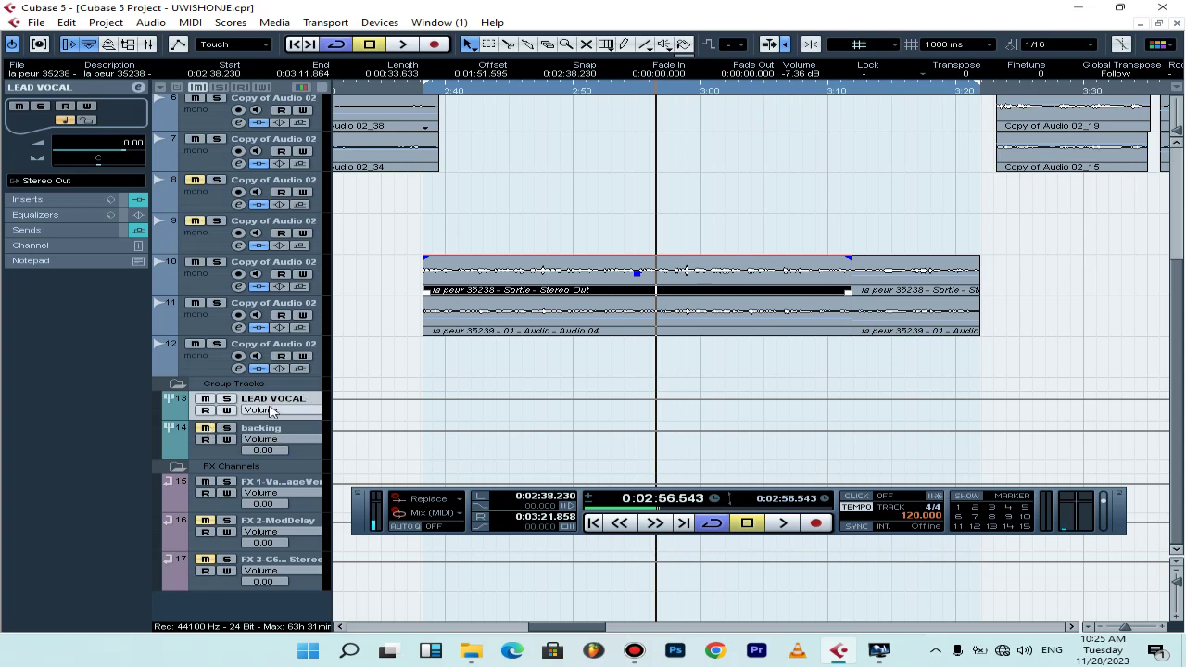
key(space)
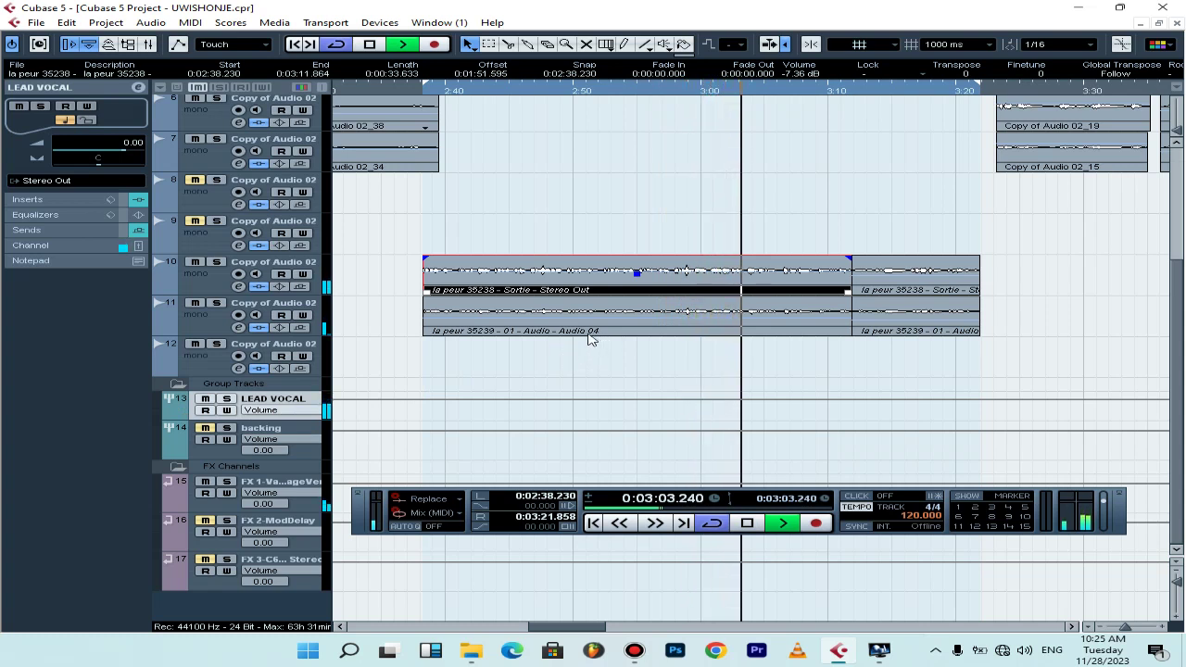
key(space)
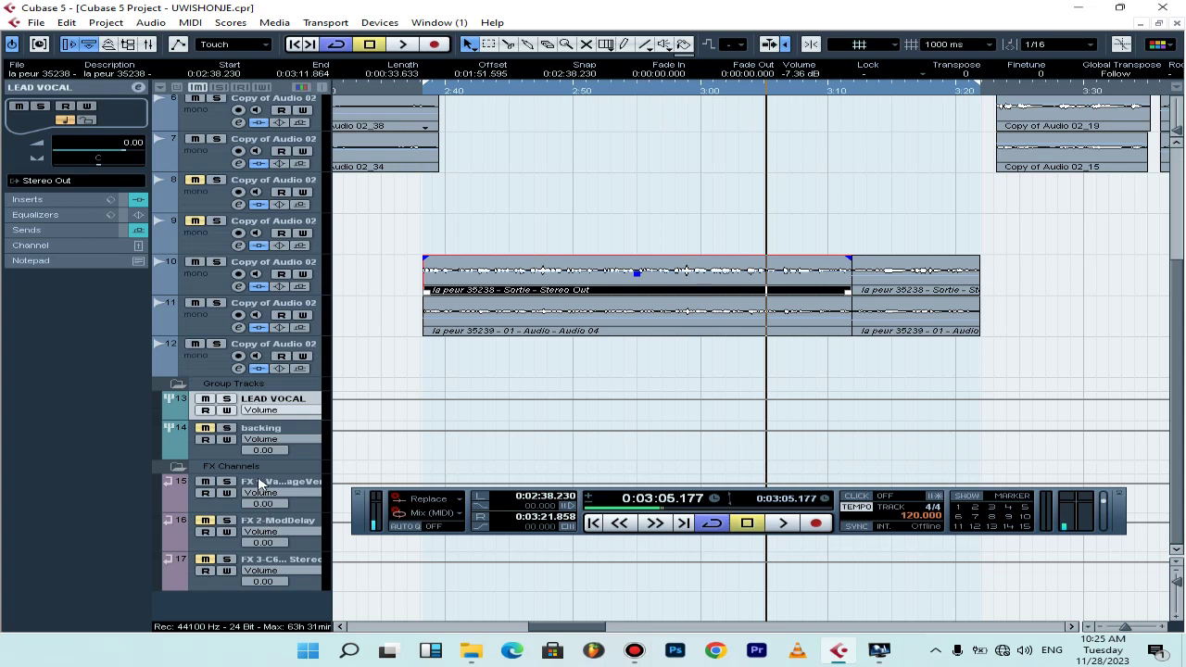
Unmute the FX 2-ModDelay channel and open the LEAD VOCAL group channel settings.
click(262, 484)
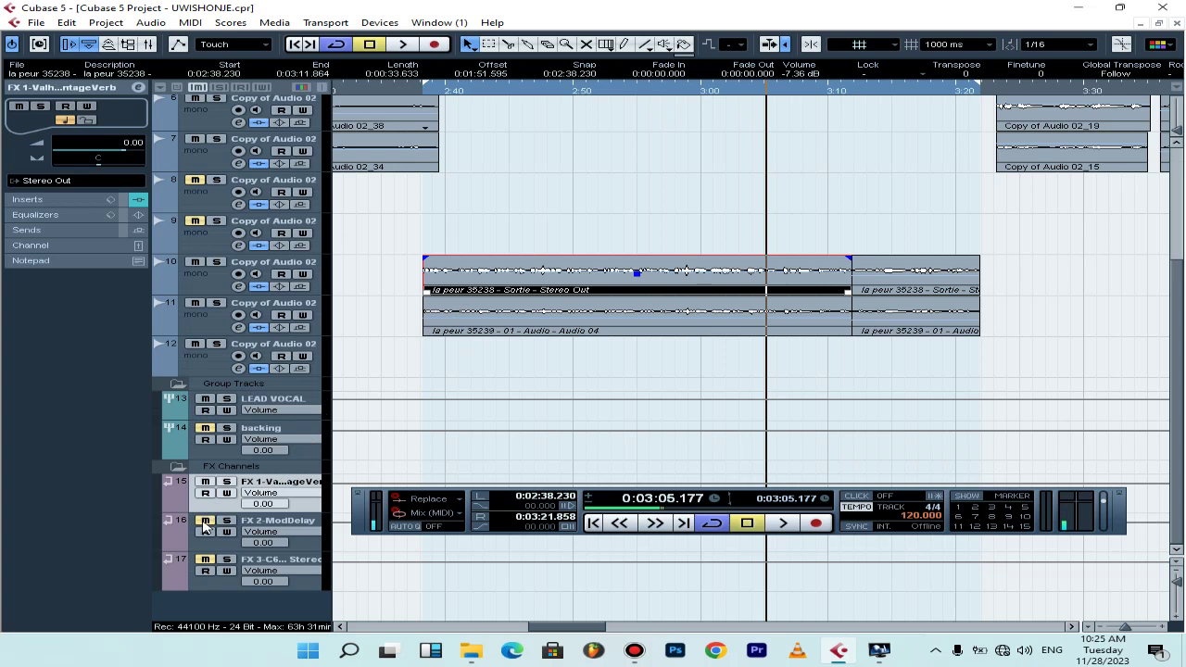
click(249, 524)
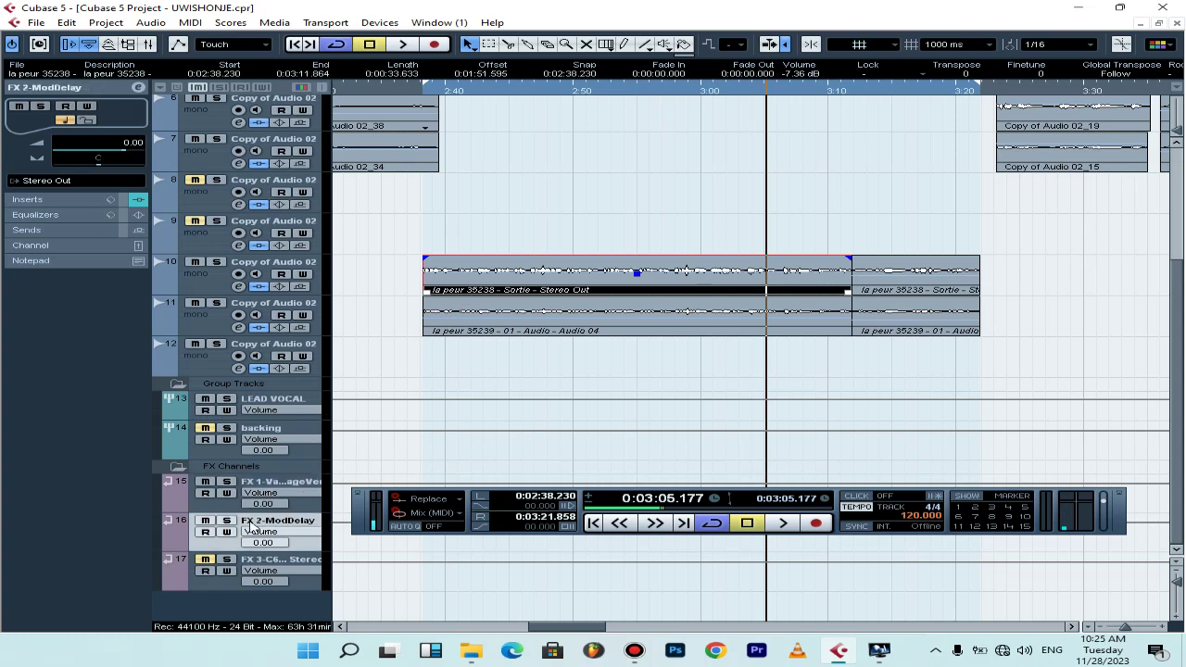
click(263, 408)
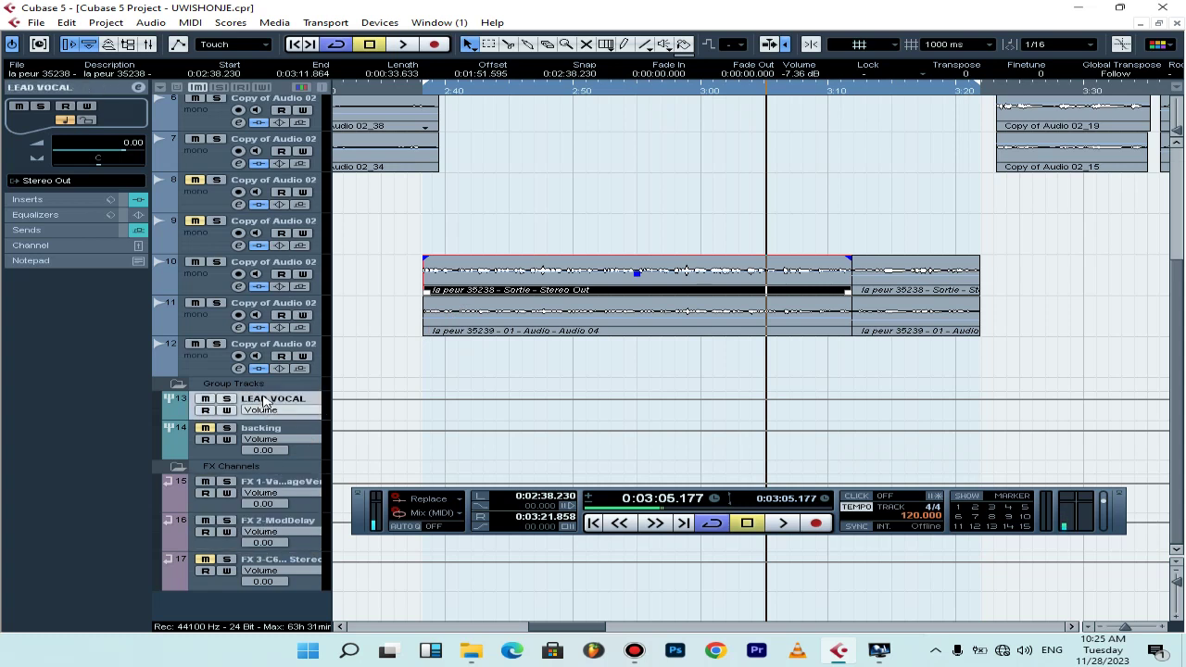
double_click(264, 398)
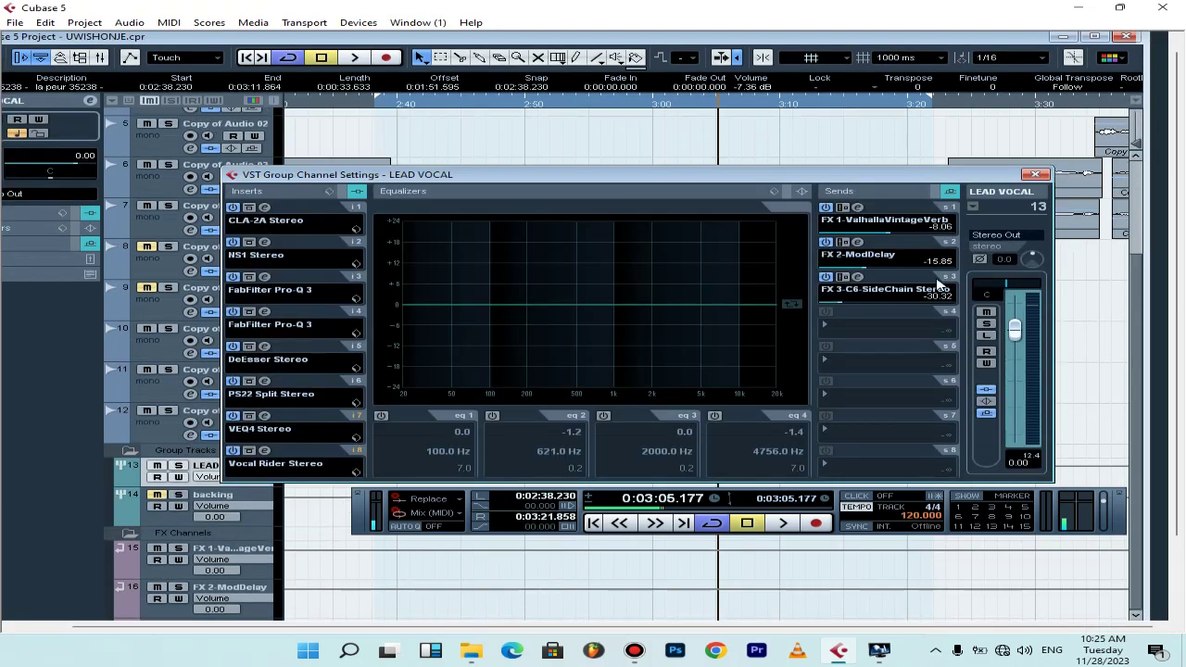
Examine the ModDelay editor of the second send while playing the lead vocal with delay, then stop and close the editor.
click(857, 244)
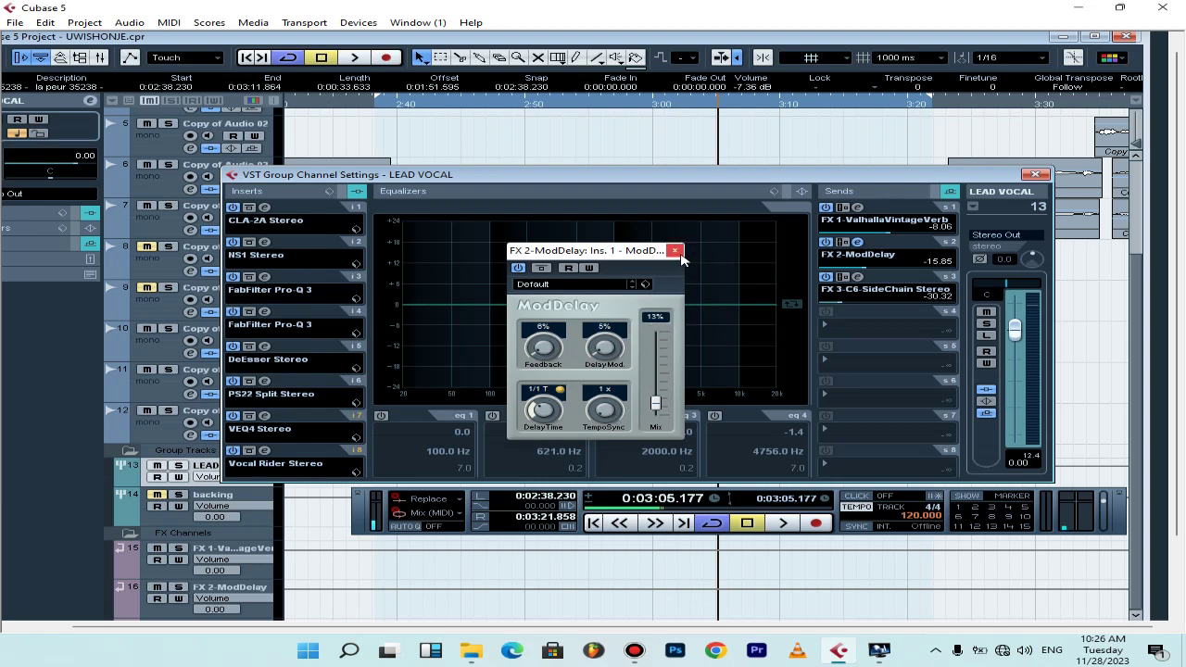
key(space)
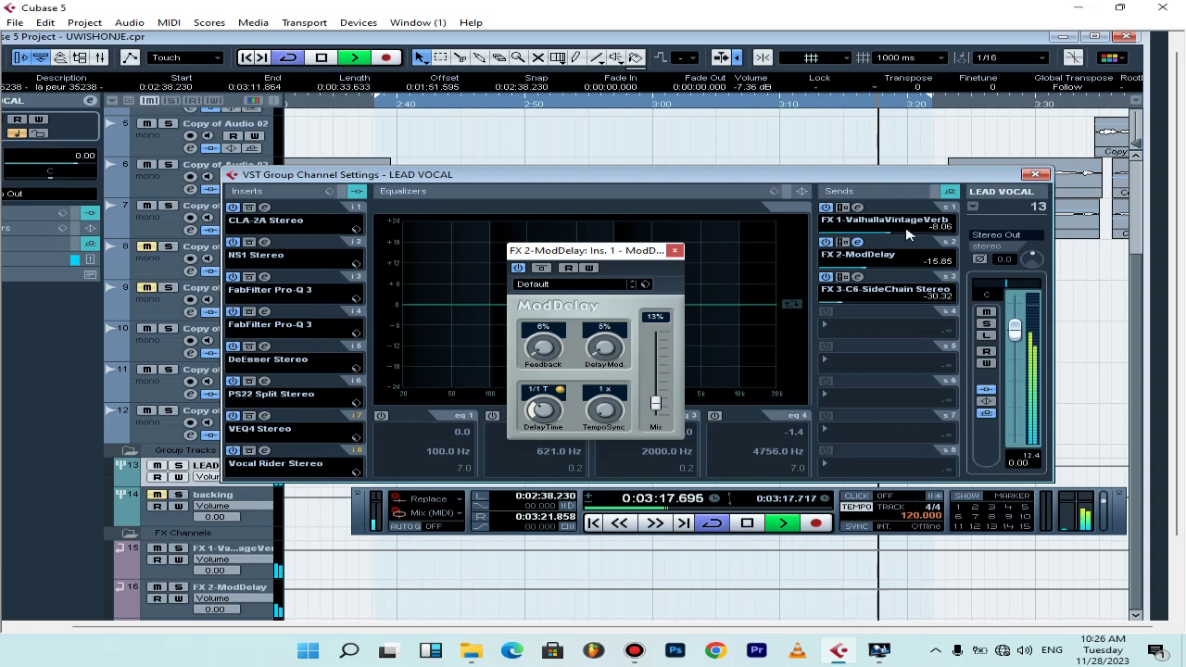
key(space)
click(676, 250)
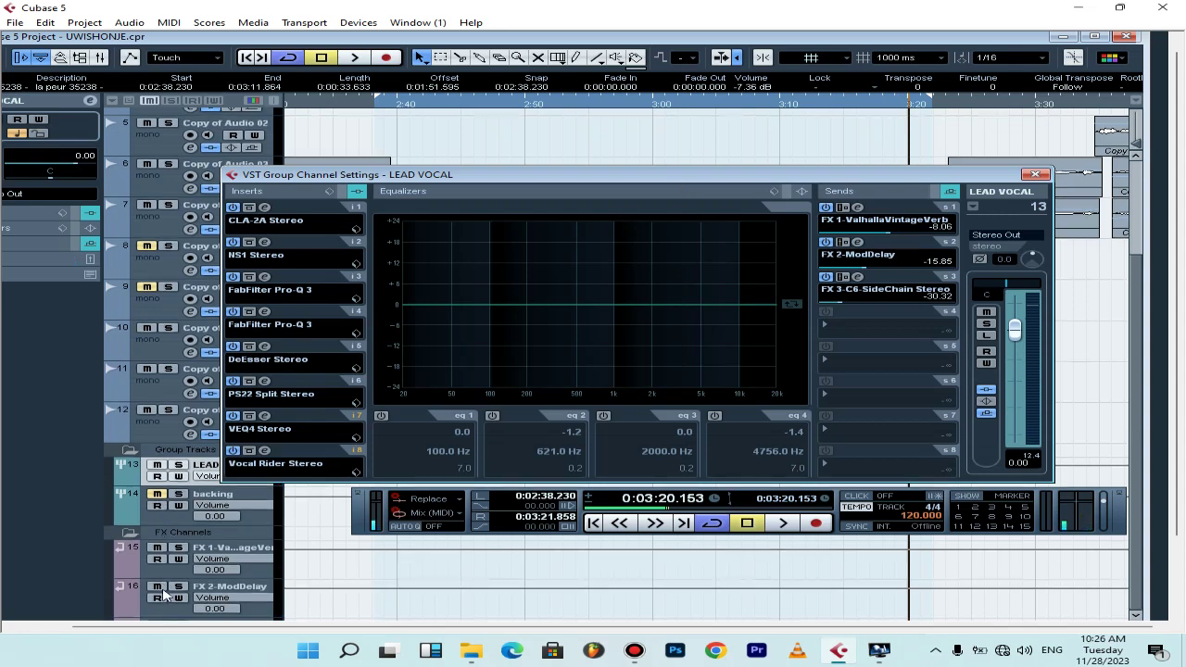
Unmute the FX 3-C6 SideChain channel, view its C6-SideChain editor from the third LEAD VOCAL send, and close both windows.
click(1094, 36)
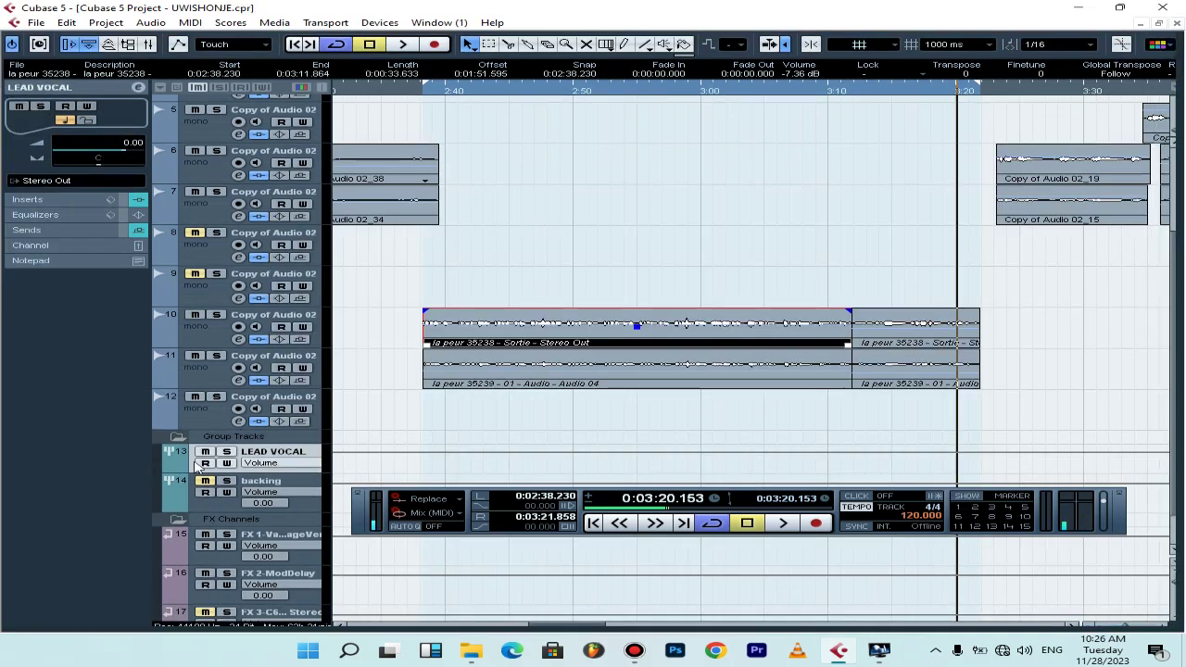
click(205, 561)
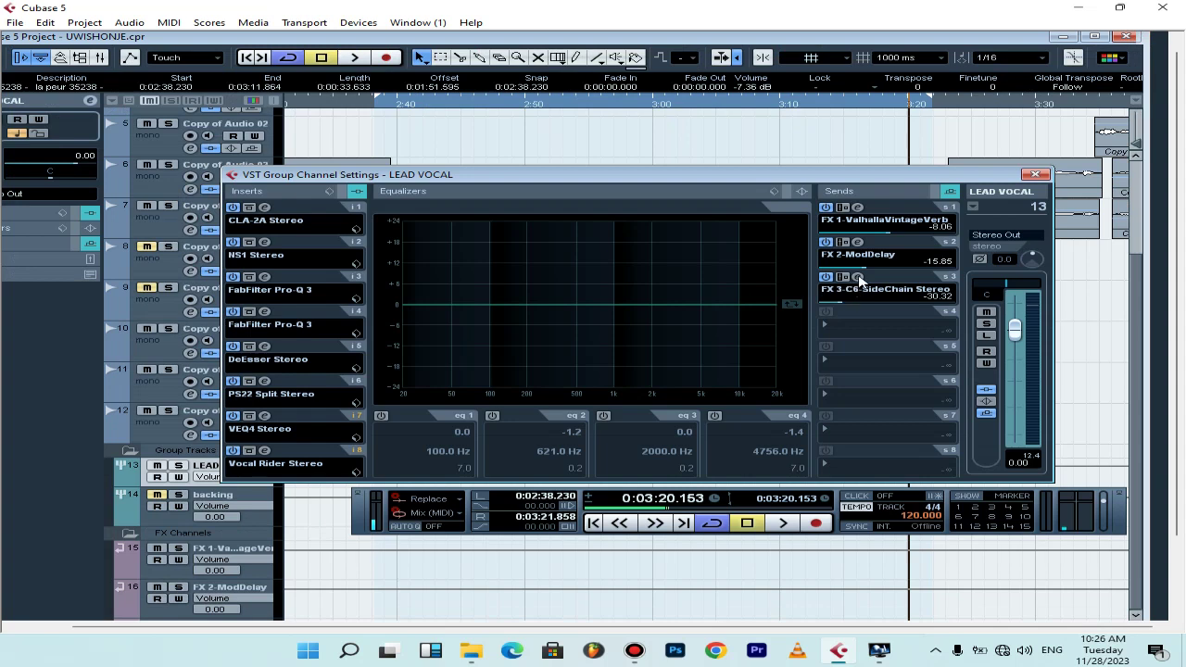
click(859, 280)
drag(603, 405, 628, 299)
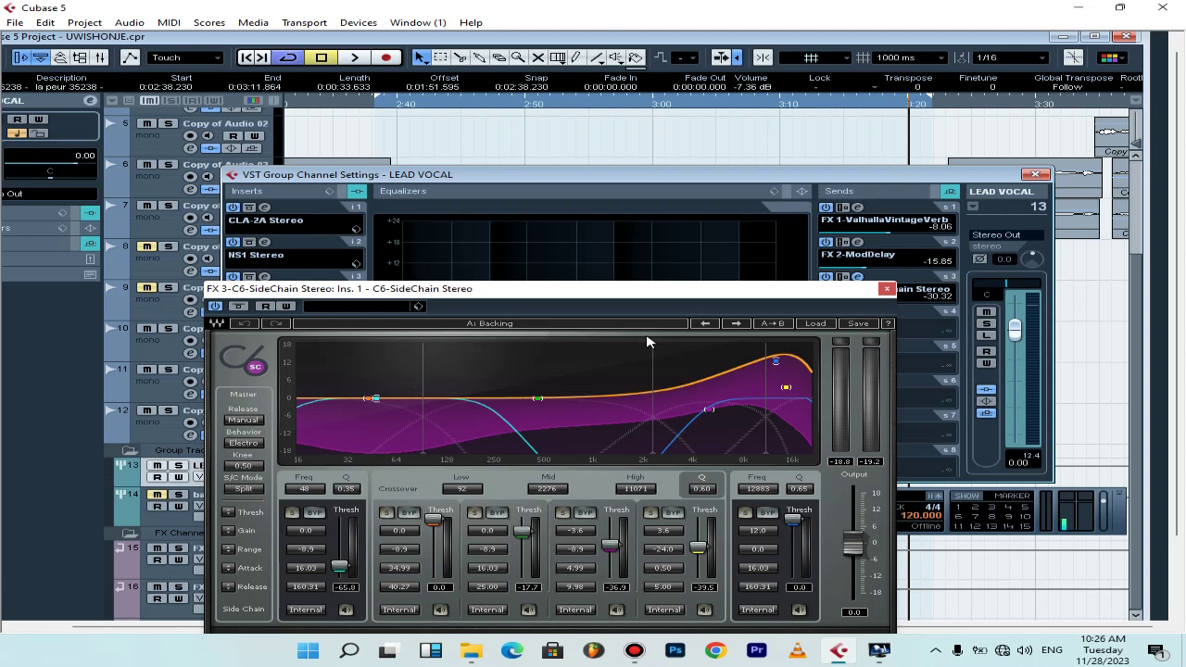
click(887, 291)
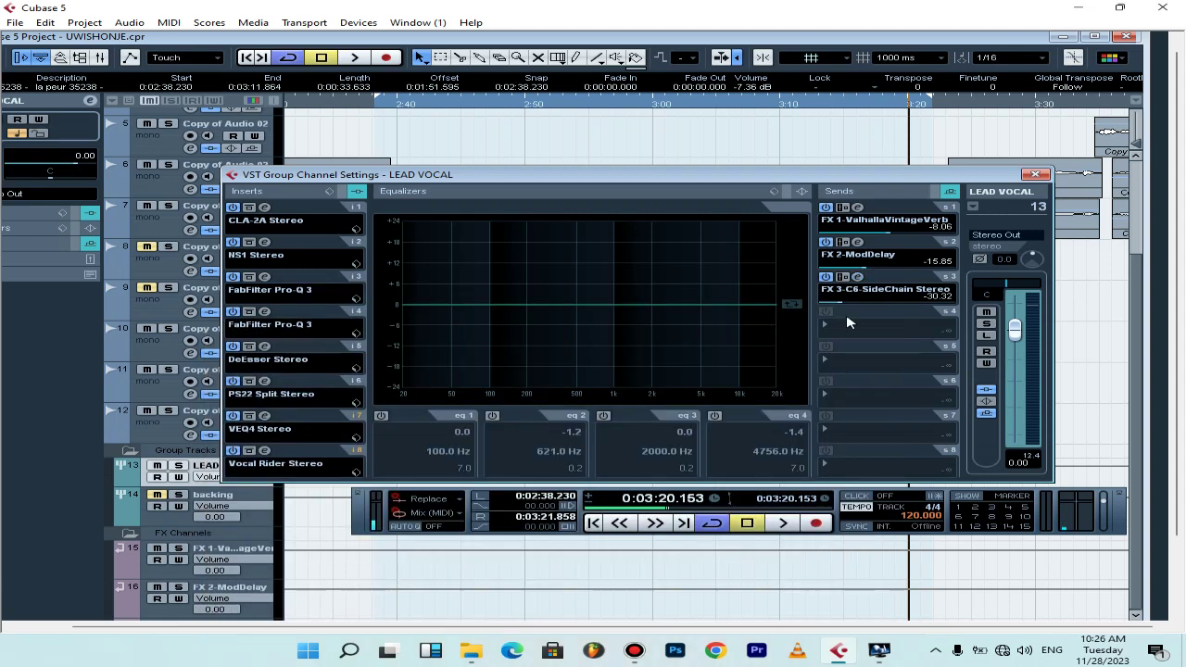
click(1035, 174)
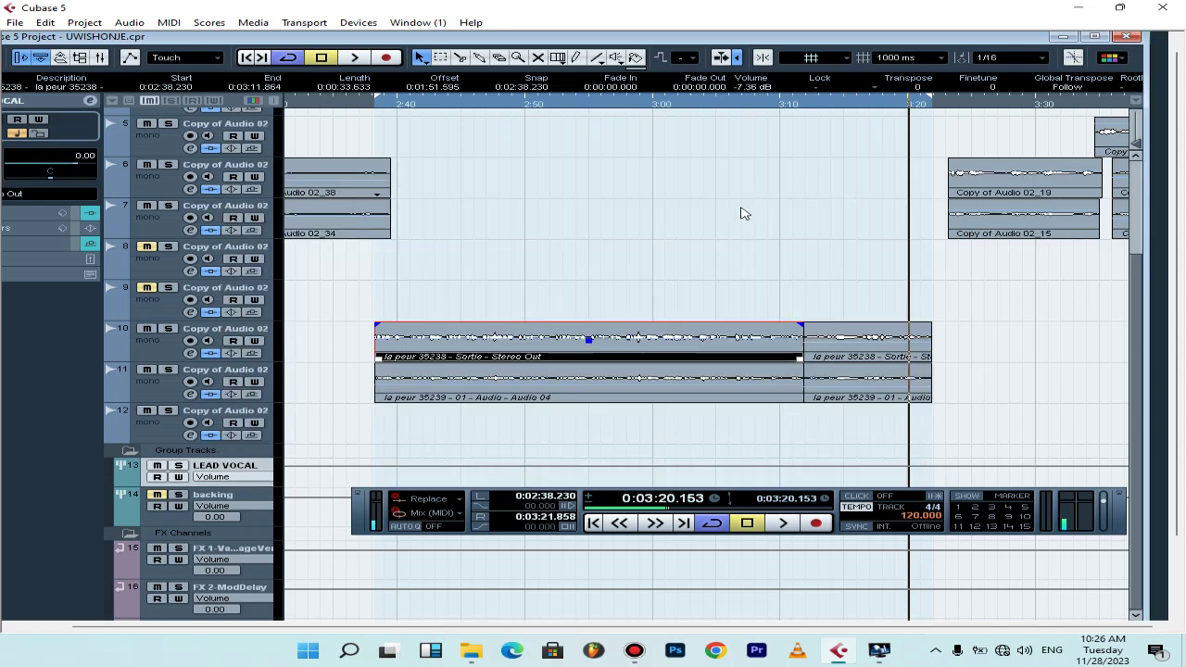
Play the lead vocal with all three FX sends active, then stop playback.
key(space)
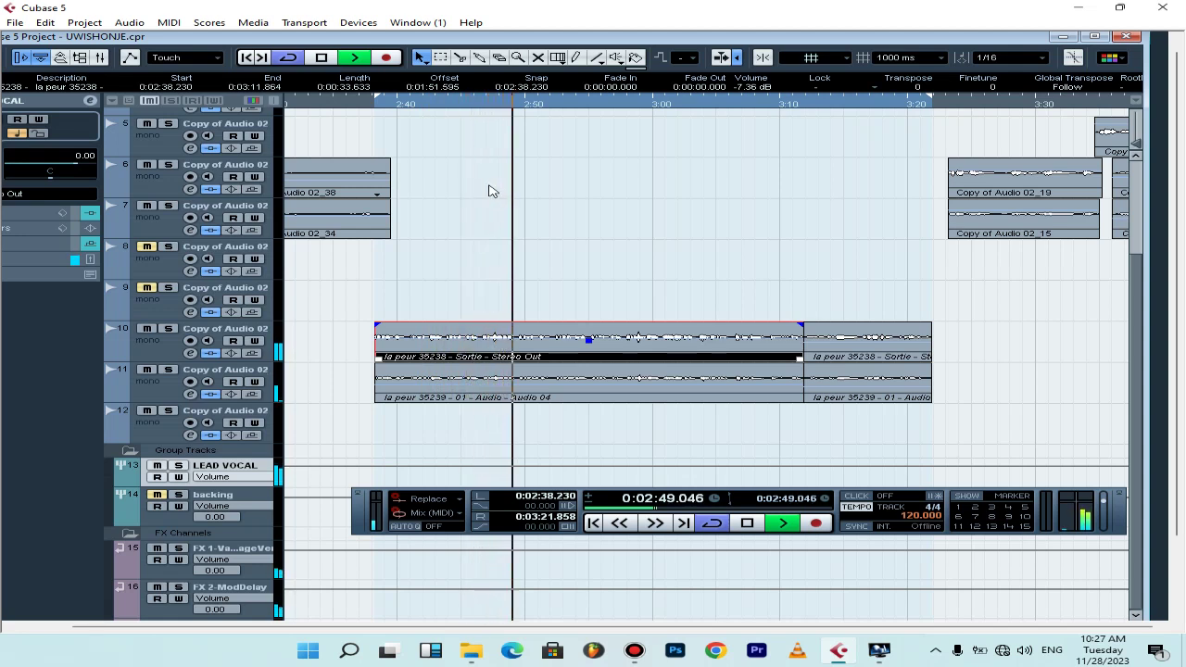
mouse_move(643, 6)
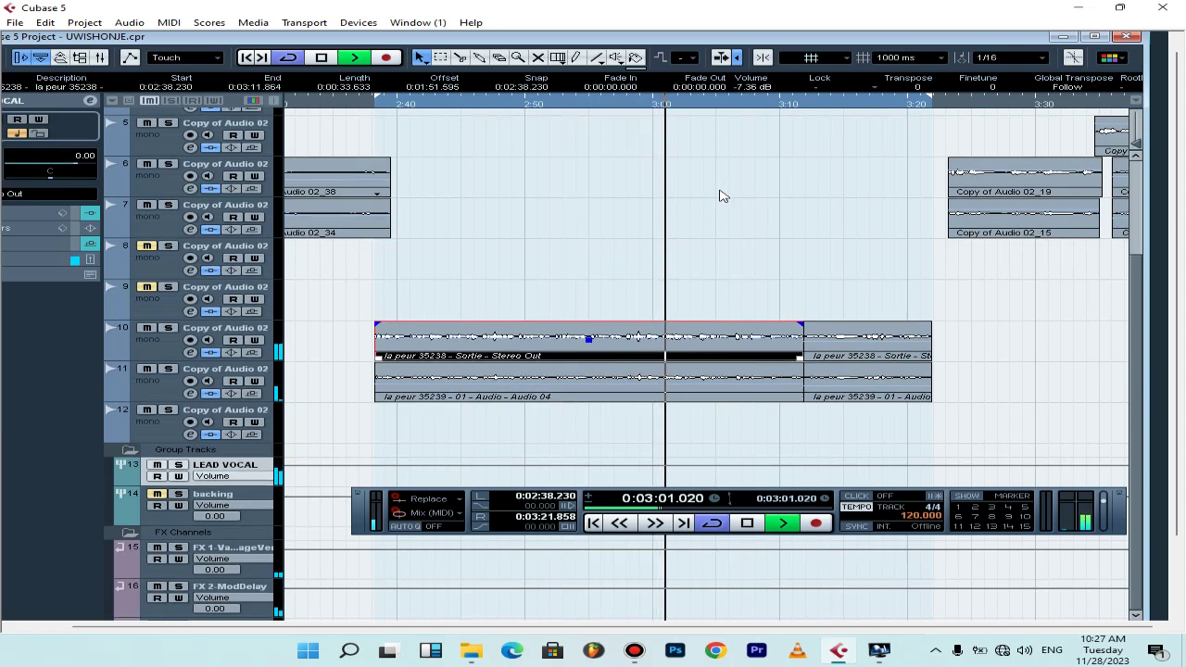
scroll(717, 194, up, 3)
key(space)
scroll(690, 199, down, 3)
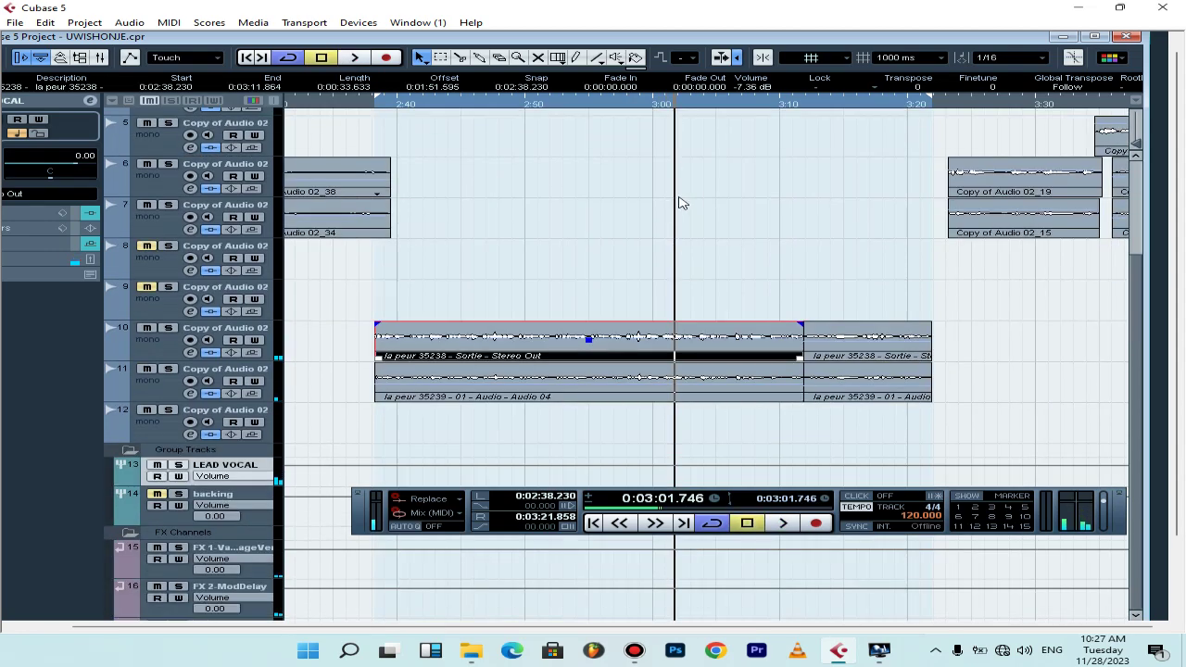
Select the Copy of Audio 02_19 clip on track 6 in the maximized project window and move the playhead to its start.
scroll(866, 239, up, 3)
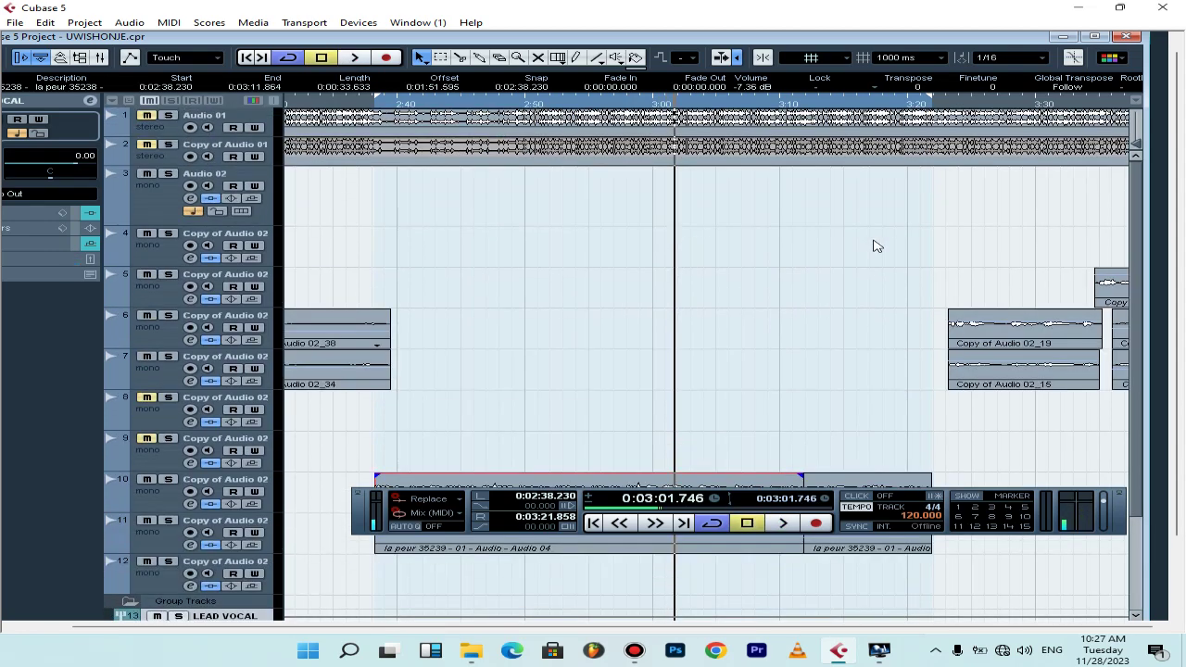
key(g)
key(g)
key(g)
key(g)
key(g)
key(g)
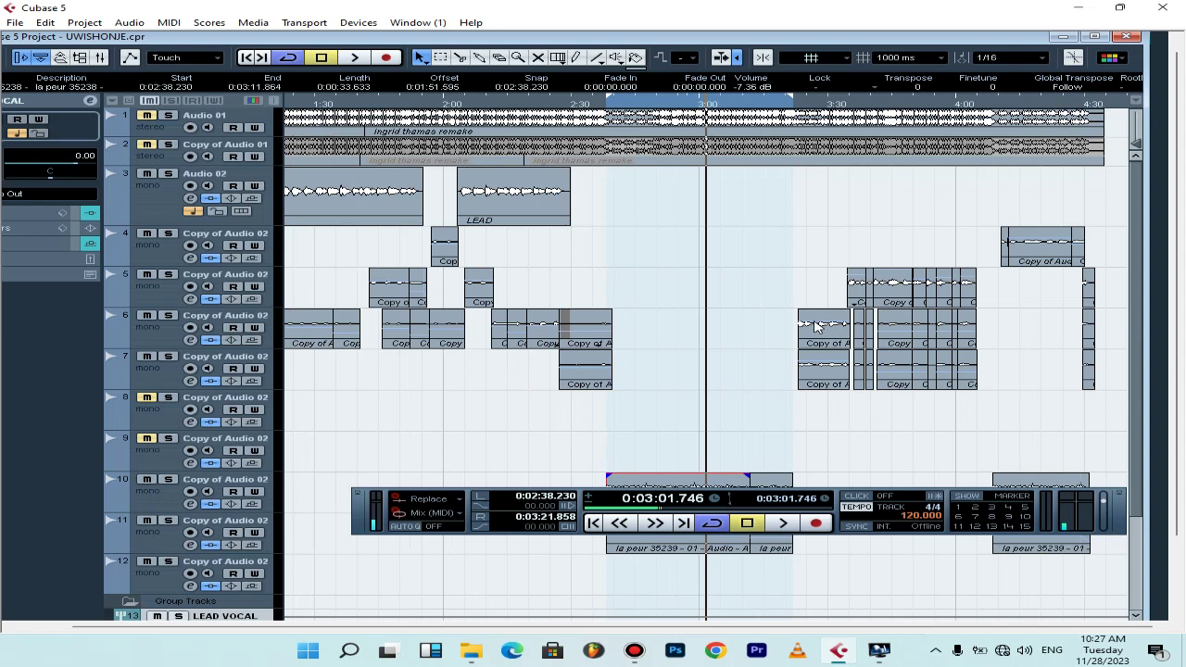
click(816, 324)
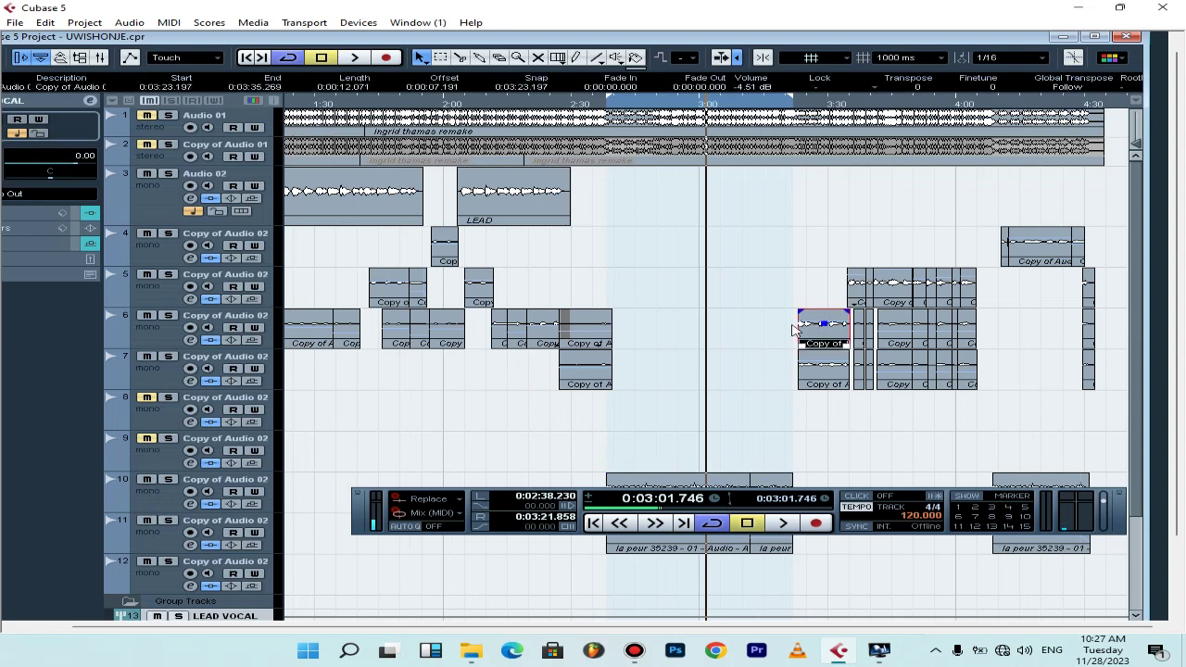
click(1080, 35)
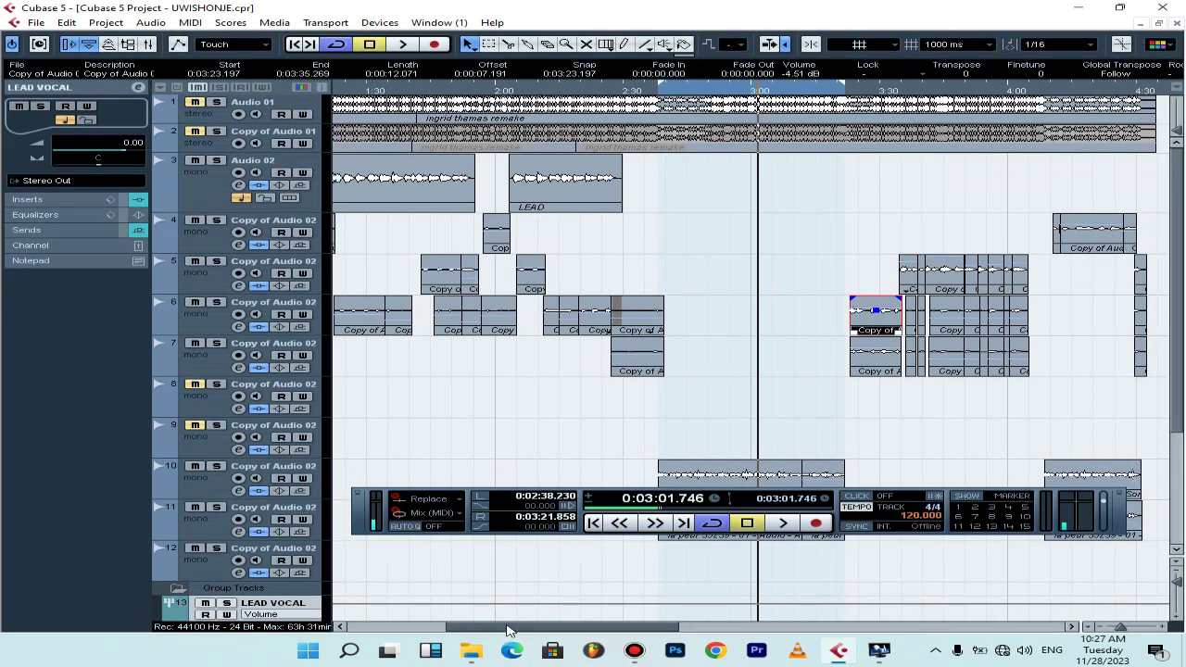
drag(506, 630, 583, 630)
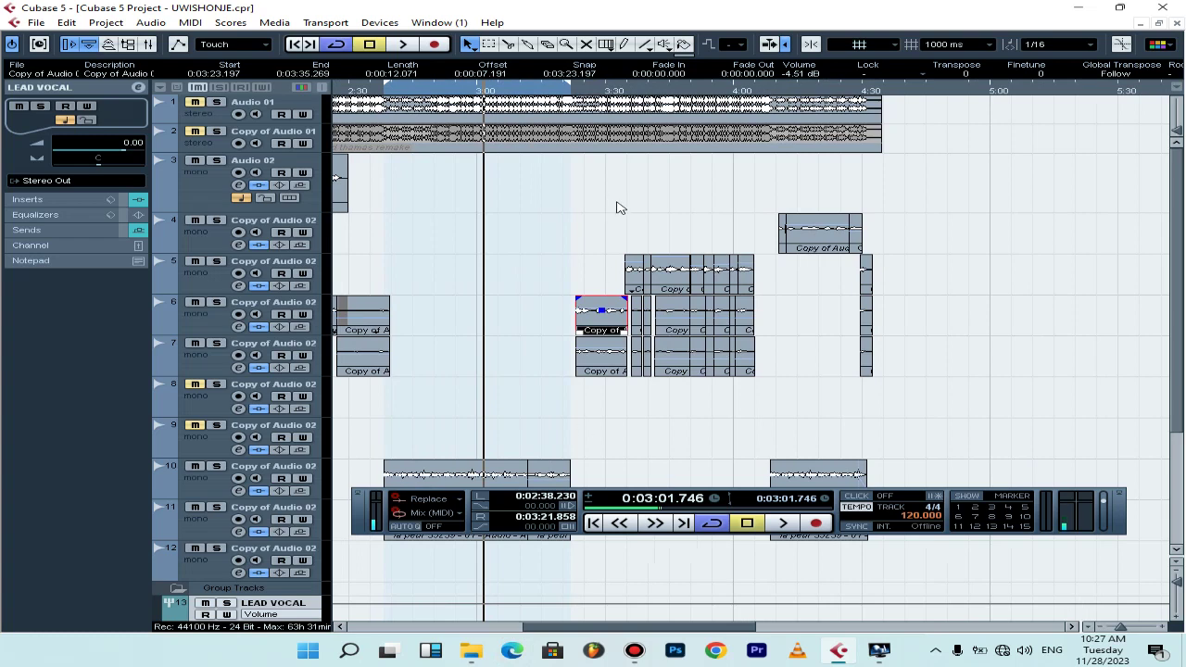
key(l)
scroll(523, 192, down, 3)
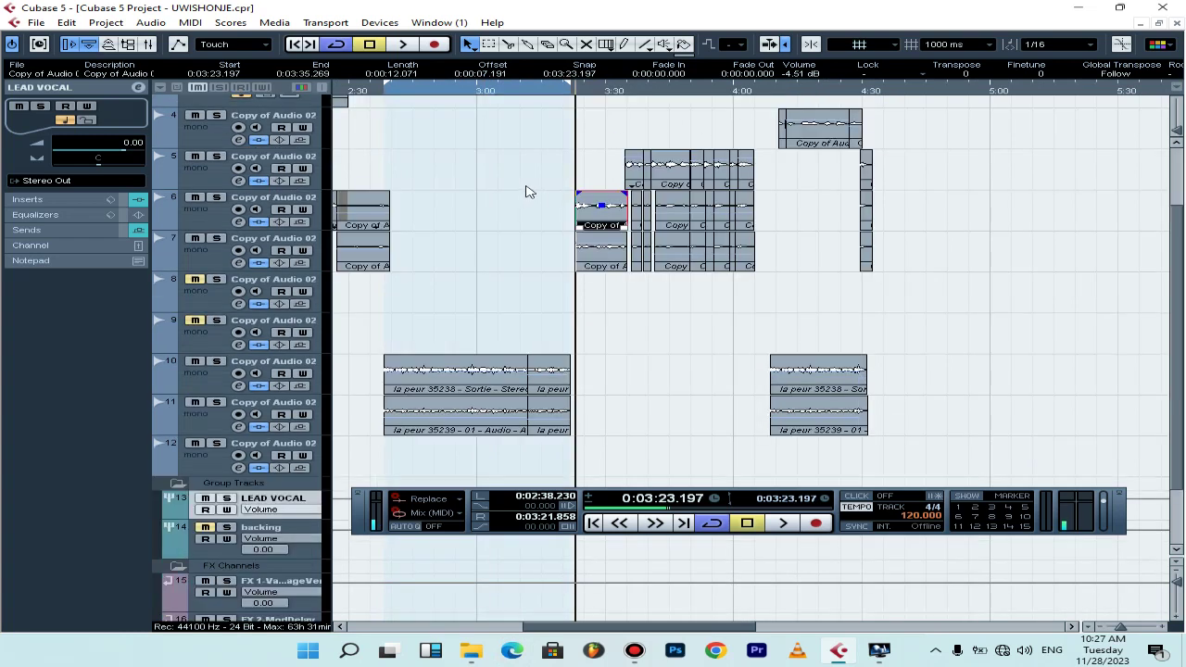
Play the lead vocals from the selected track 6 clip, stop, and return the playhead to the clip's start.
key(space)
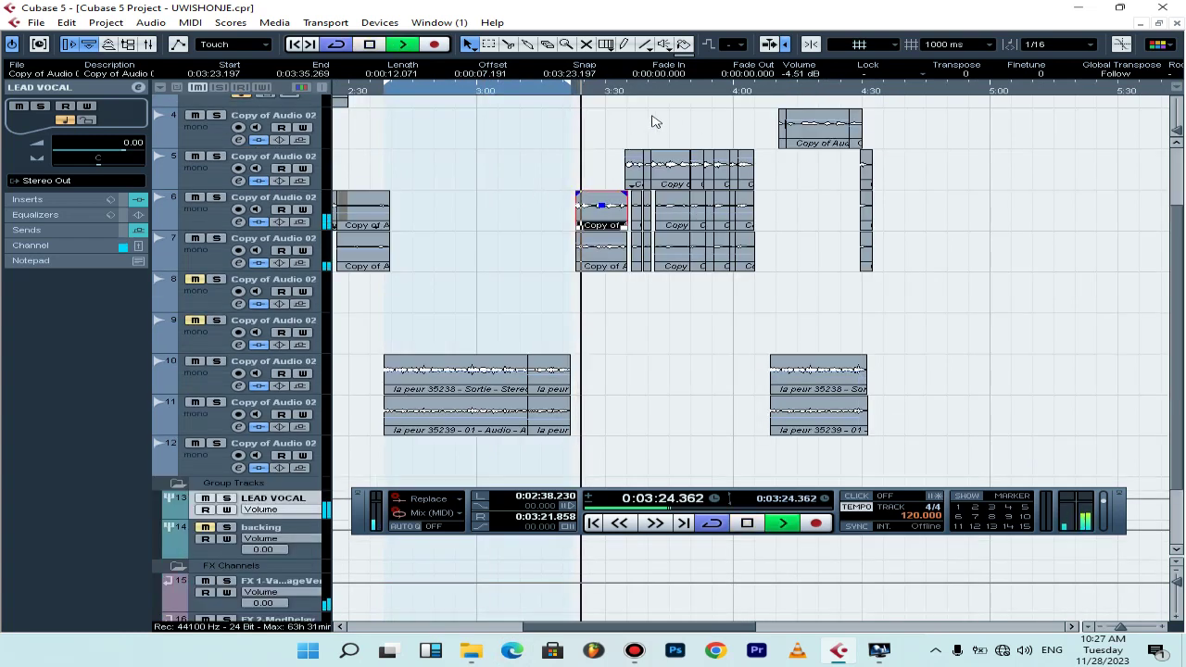
key(h)
key(h)
key(h)
key(h)
key(h)
key(h)
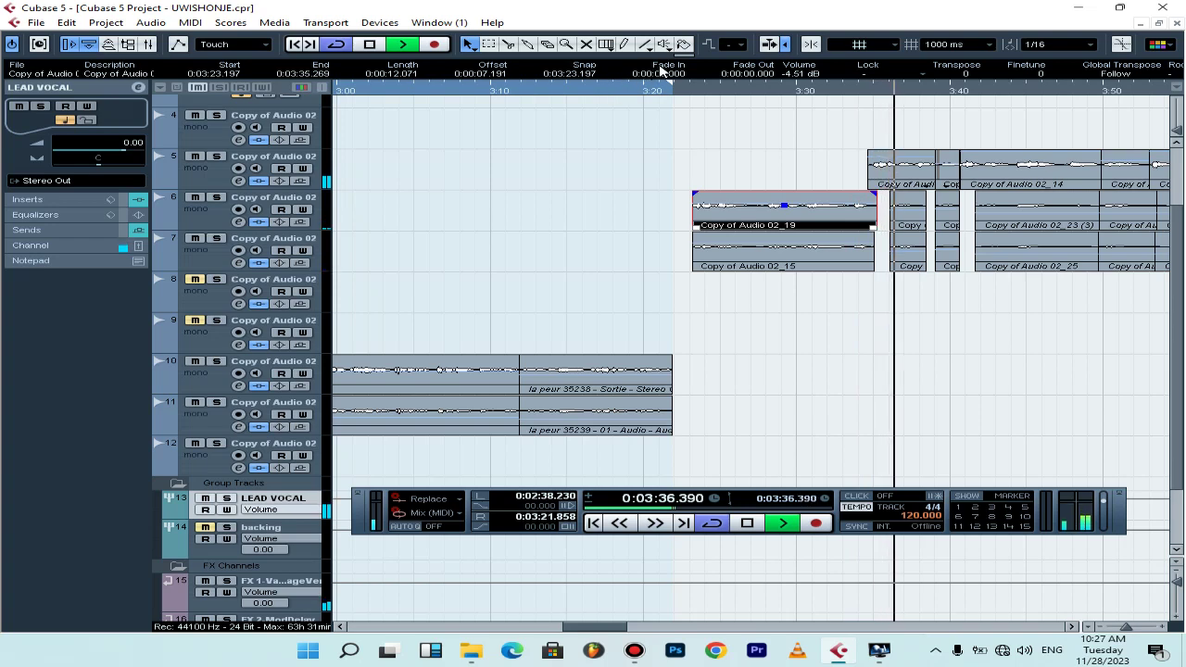
key(g)
key(g)
key(g)
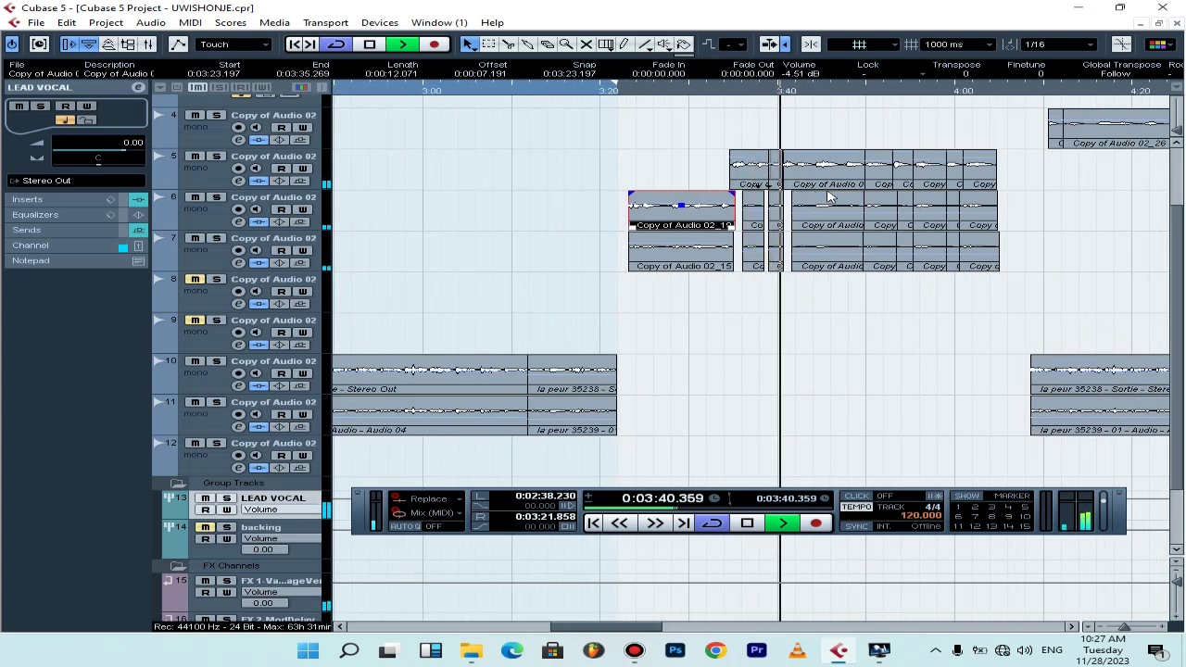
key(space)
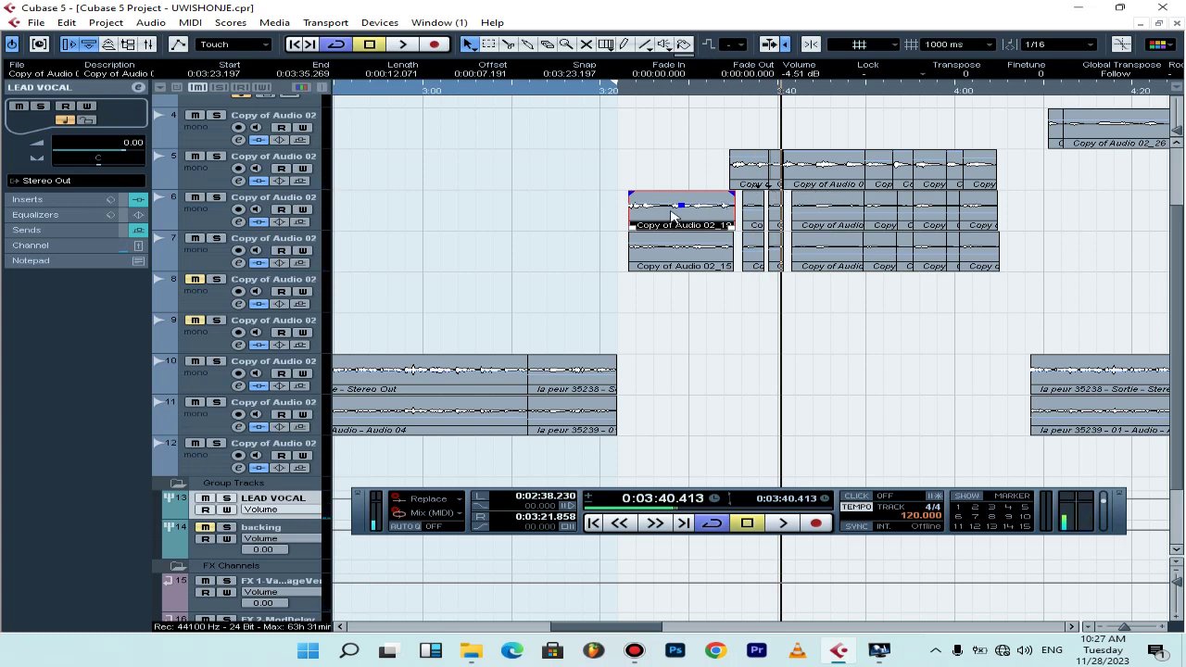
key(l)
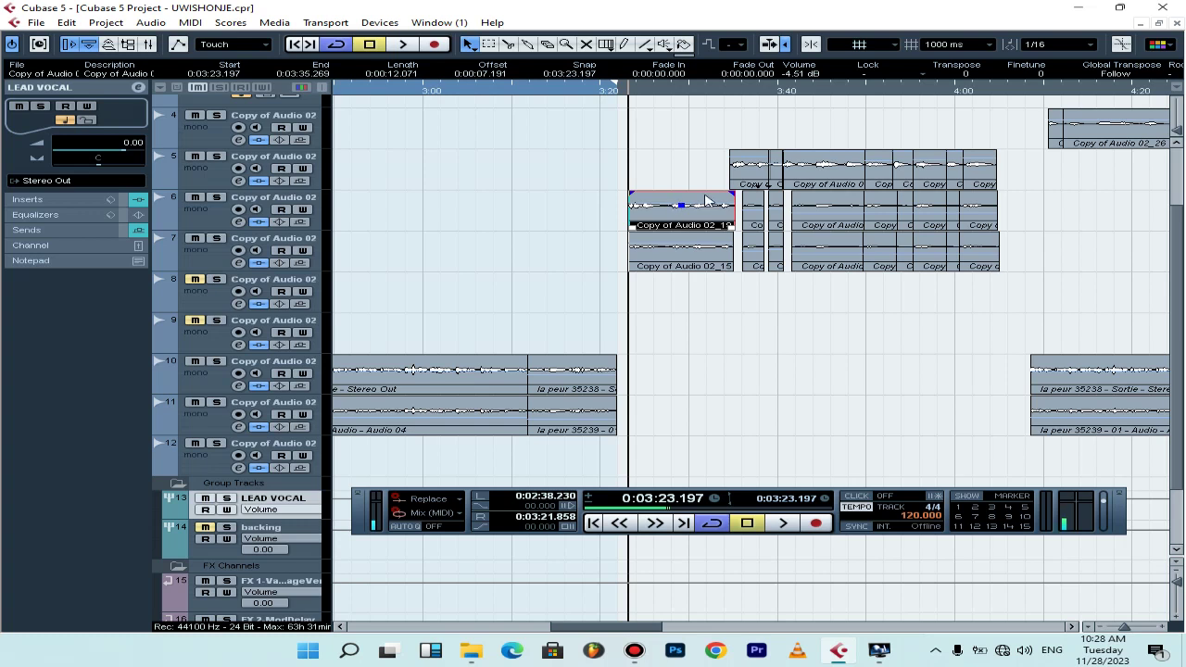
click(704, 195)
Select the first la peur 35238 clip on track 10 and move the playhead to its start.
key(g)
key(g)
key(g)
key(g)
key(g)
key(g)
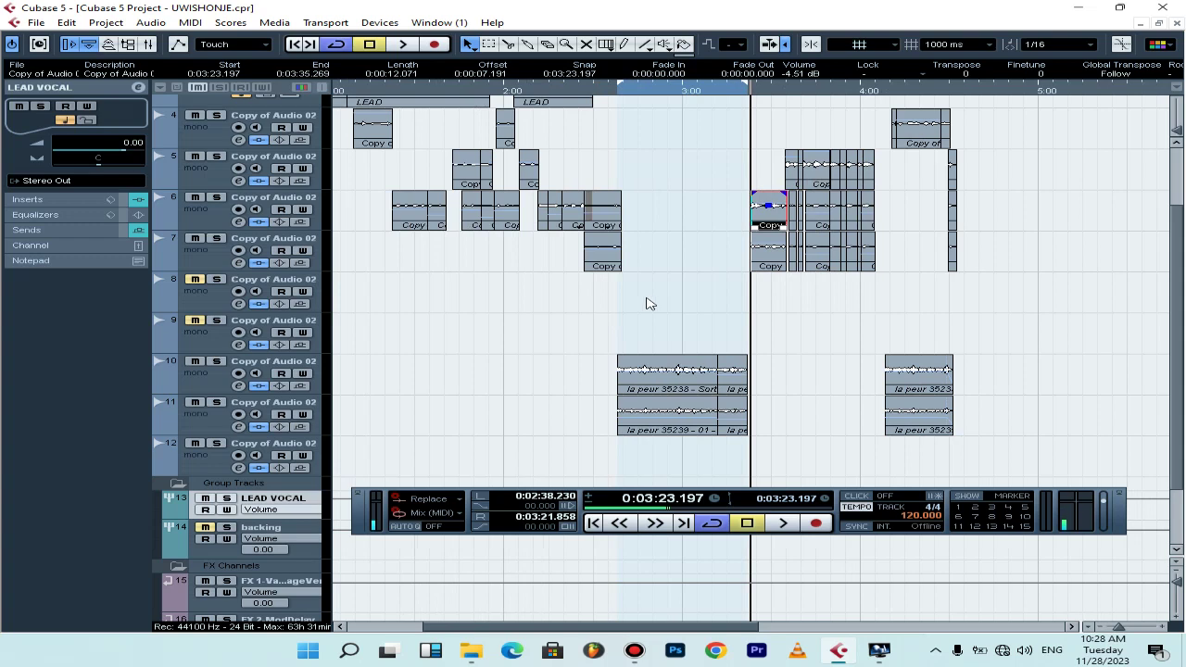
scroll(650, 304, down, 3)
click(656, 282)
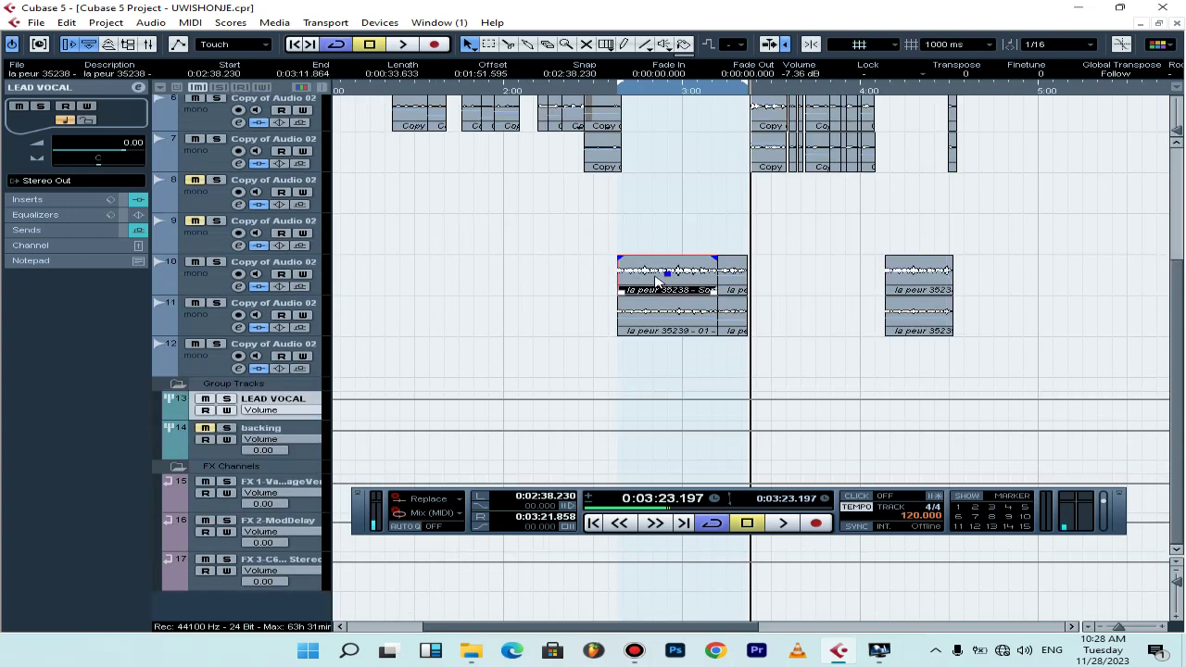
key(l)
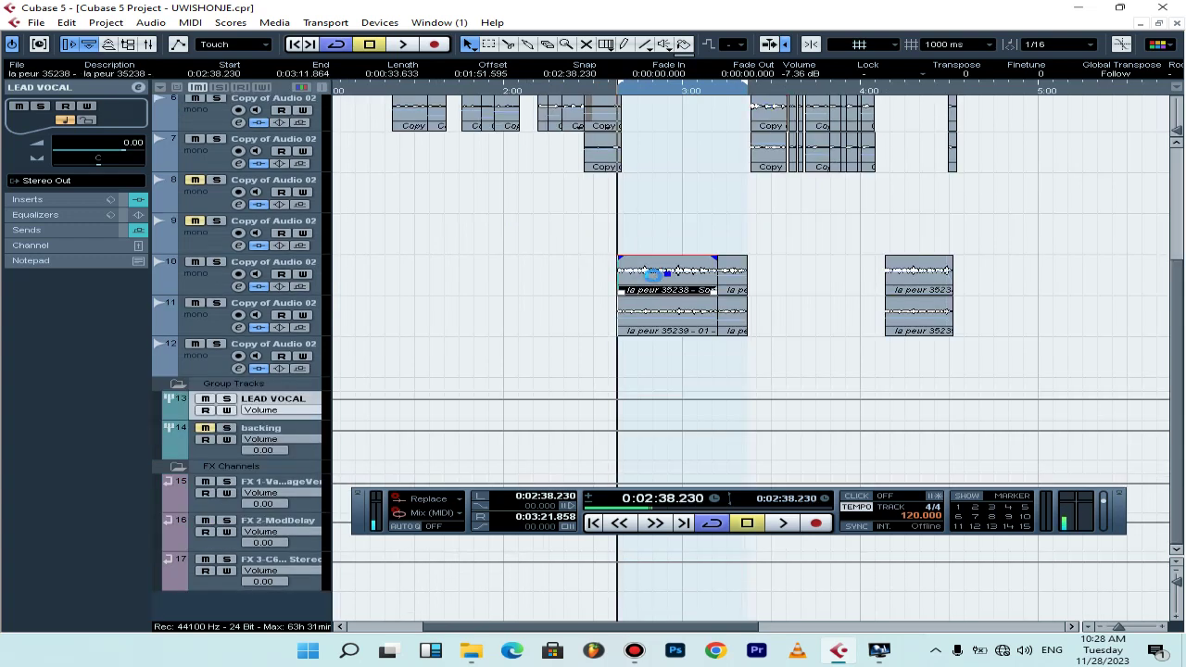
Unmute the Audio 01 instrumental track so it plays together with the lead vocals.
scroll(648, 131, up, 5)
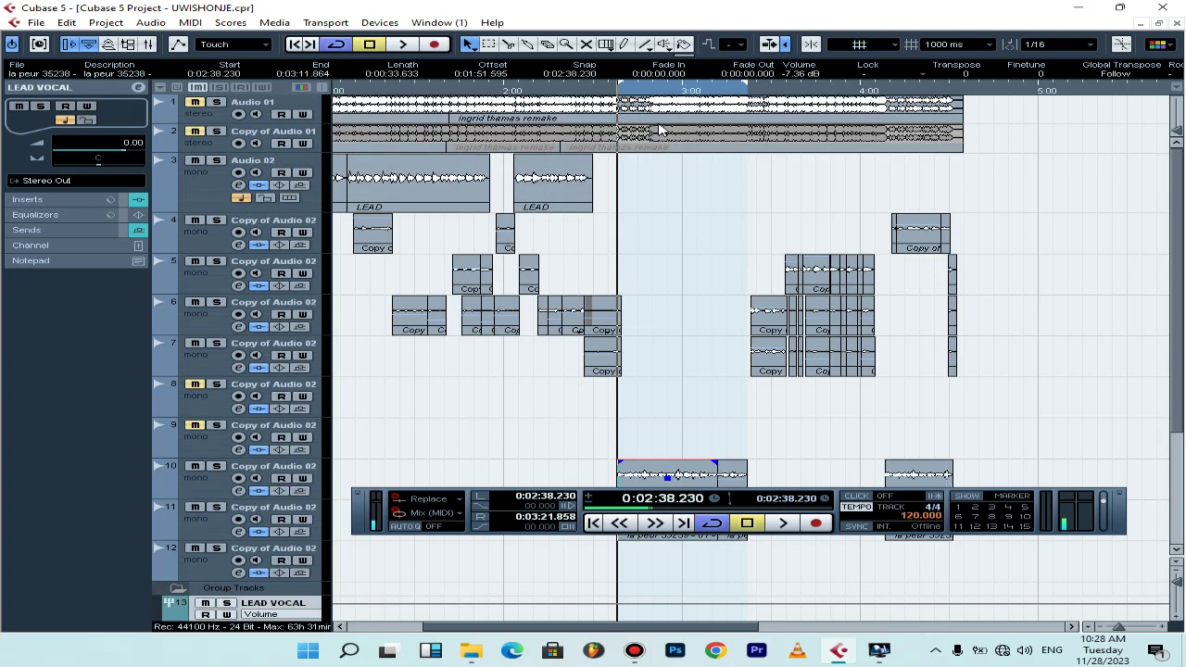
scroll(665, 127, down, 5)
scroll(674, 141, up, 5)
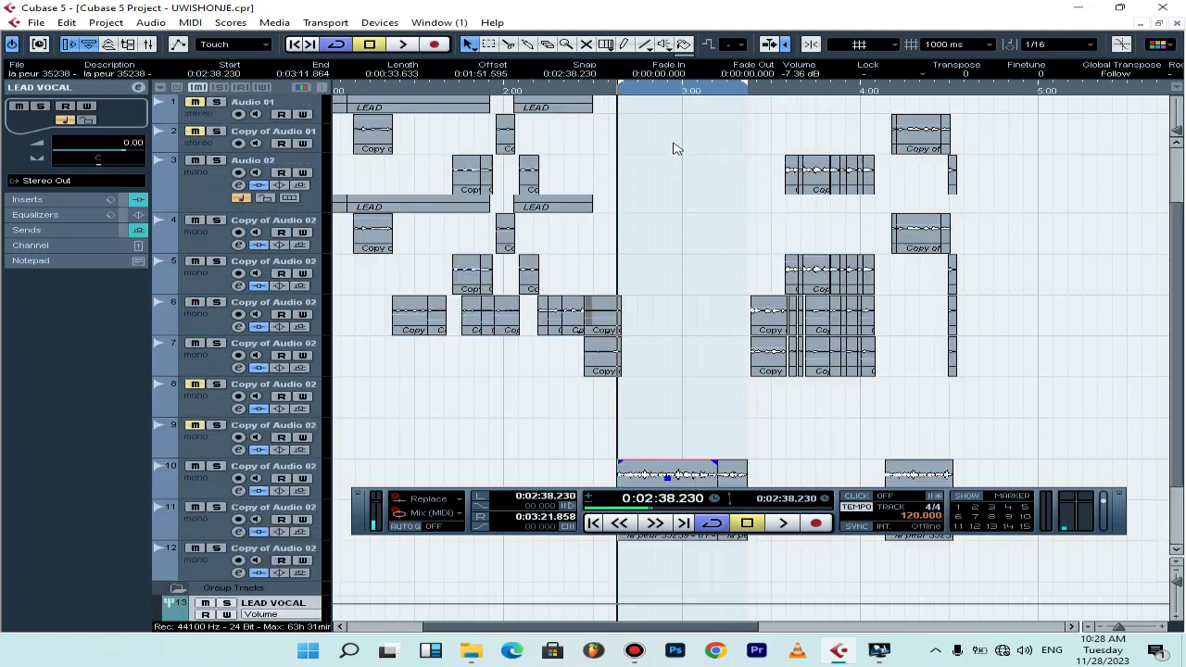
scroll(676, 148, down, 5)
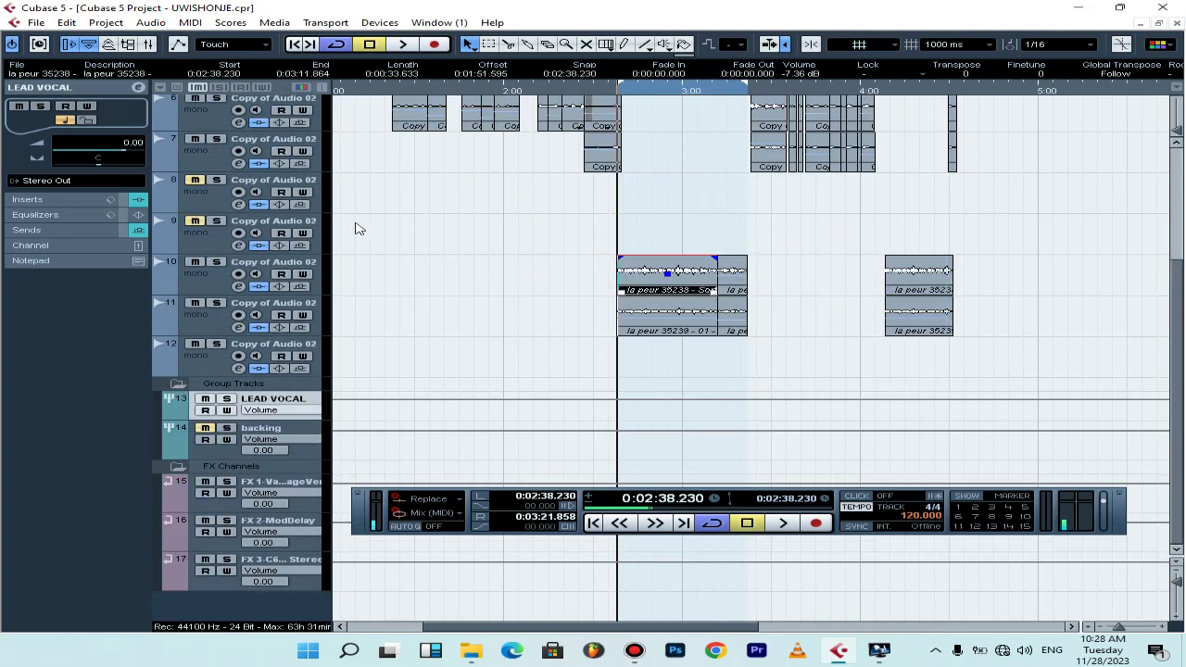
scroll(350, 230, up, 5)
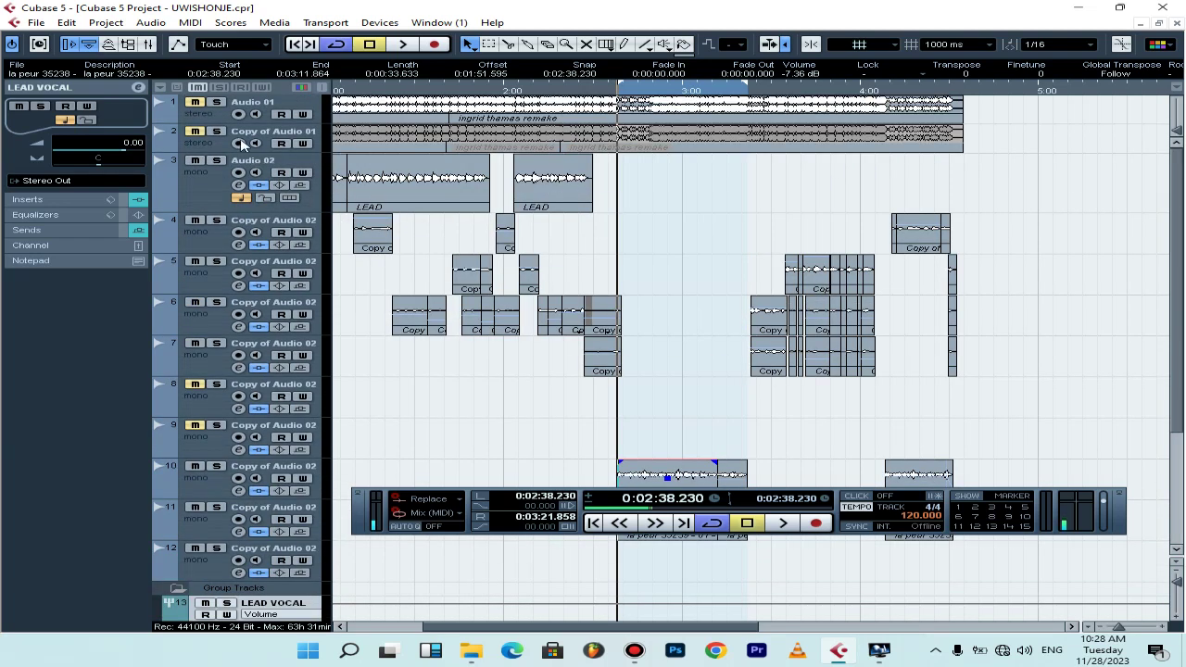
click(198, 104)
Examine the la peur clips on tracks 10 and 11 up close and within the whole arrangement.
scroll(683, 235, down, 5)
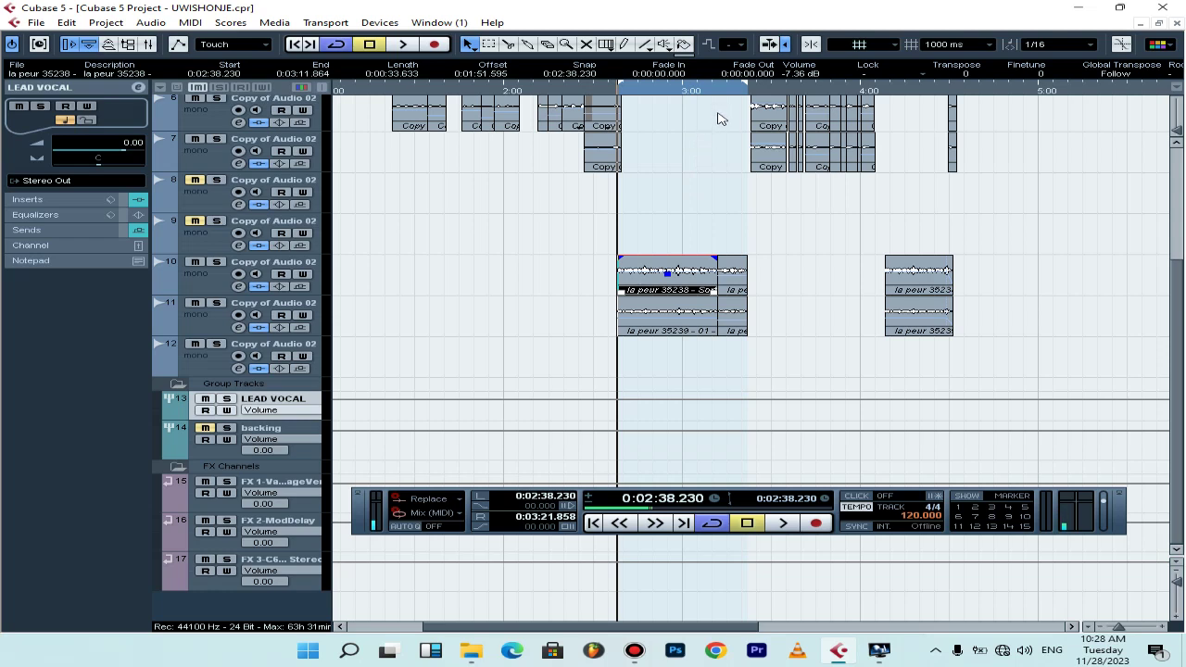
key(h)
key(h)
key(h)
key(h)
key(h)
key(h)
key(h)
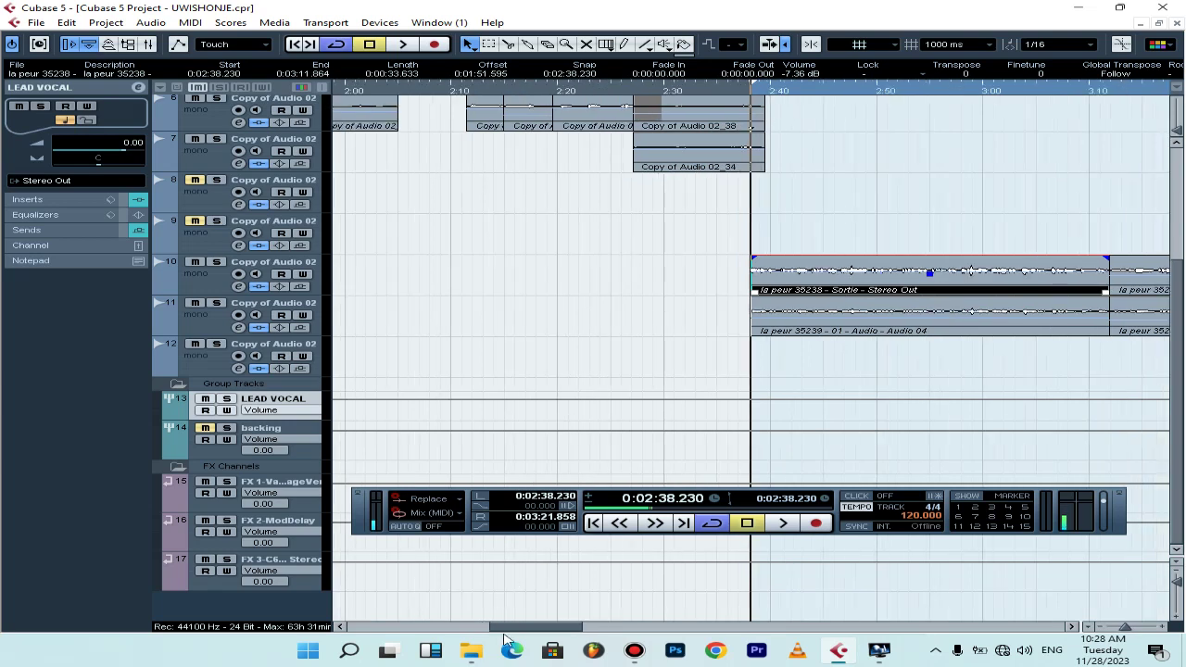
drag(508, 627, 540, 629)
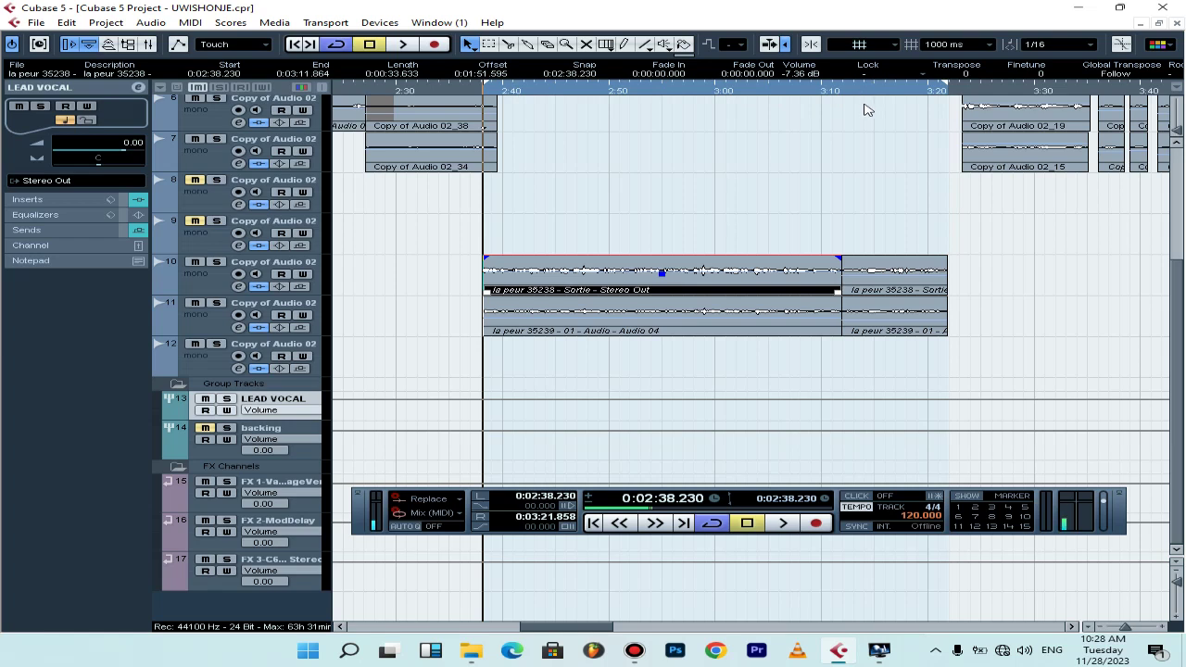
key(g)
key(g)
key(g)
key(g)
key(g)
key(g)
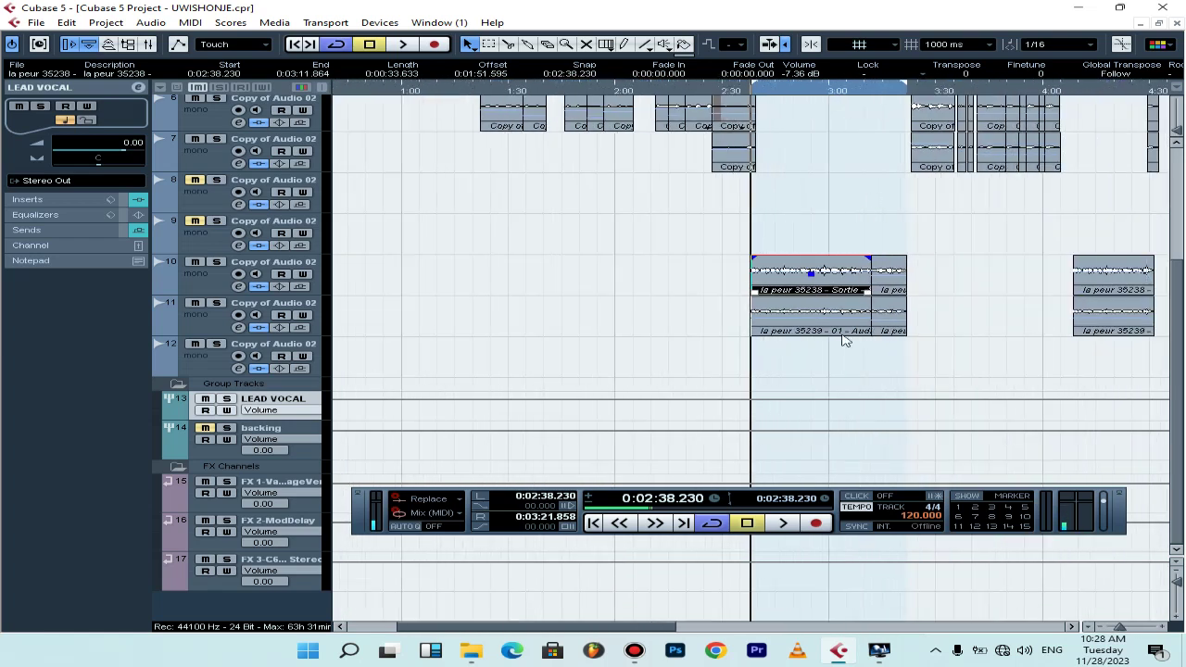
key(g)
key(g)
key(g)
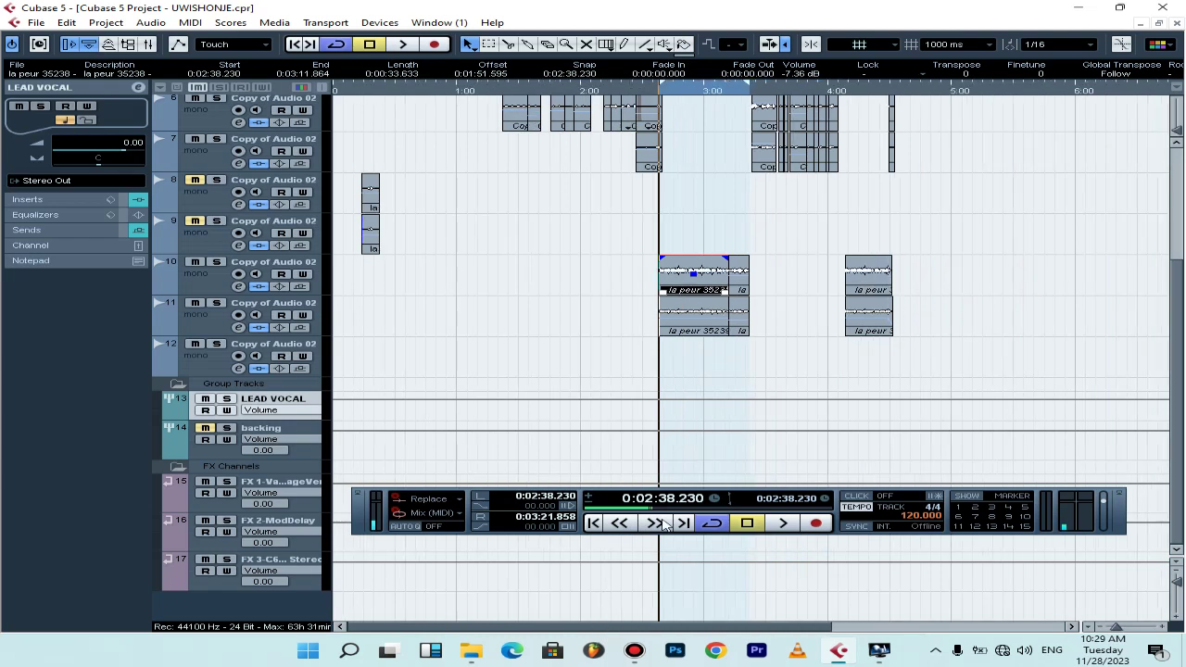
Play the lead vocals with the instrumental from the first la peur clip, checking the track meters across the whole arrangement.
scroll(665, 148, up, 5)
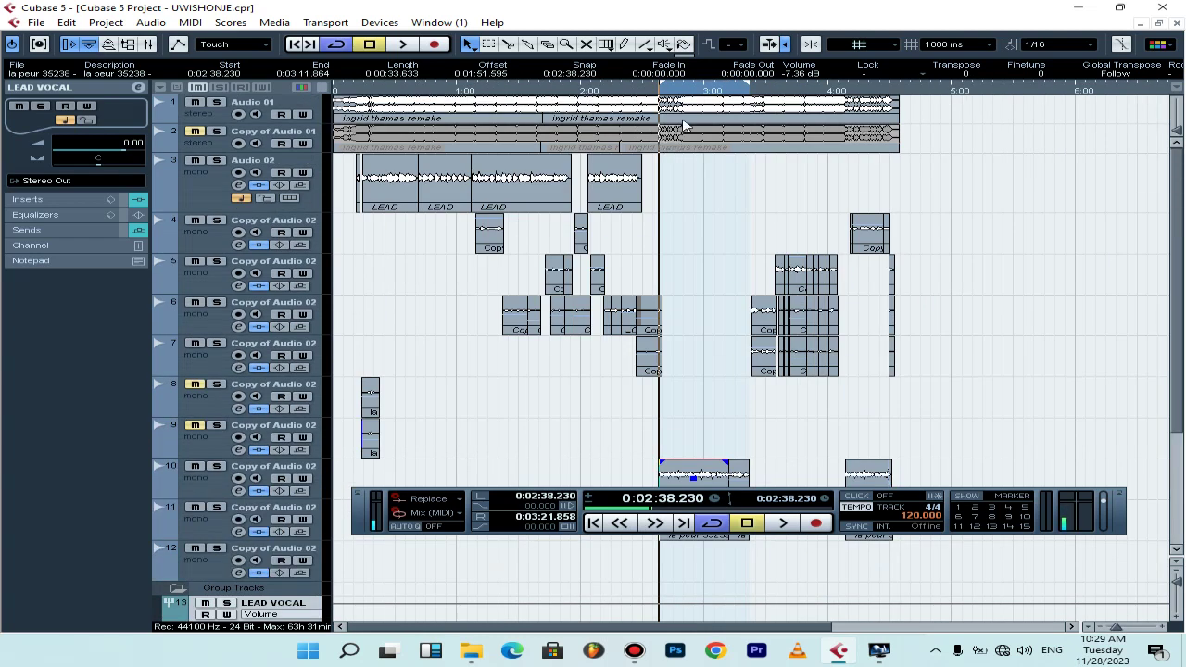
key(space)
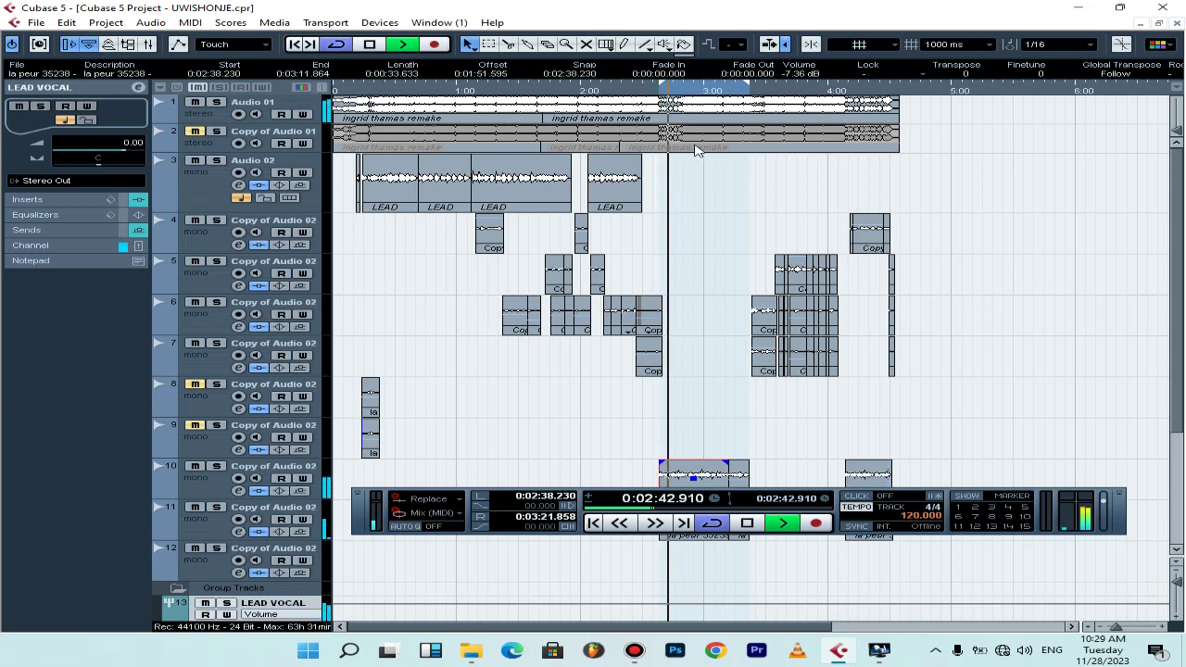
key(g)
key(g)
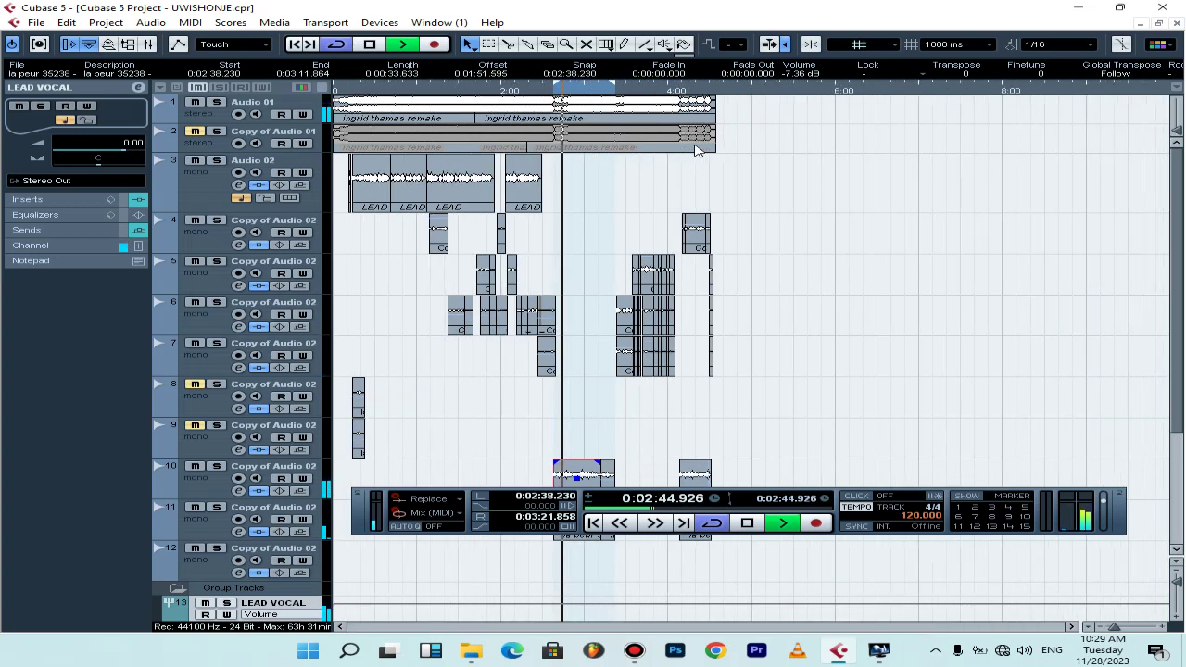
scroll(764, 145, down, 3)
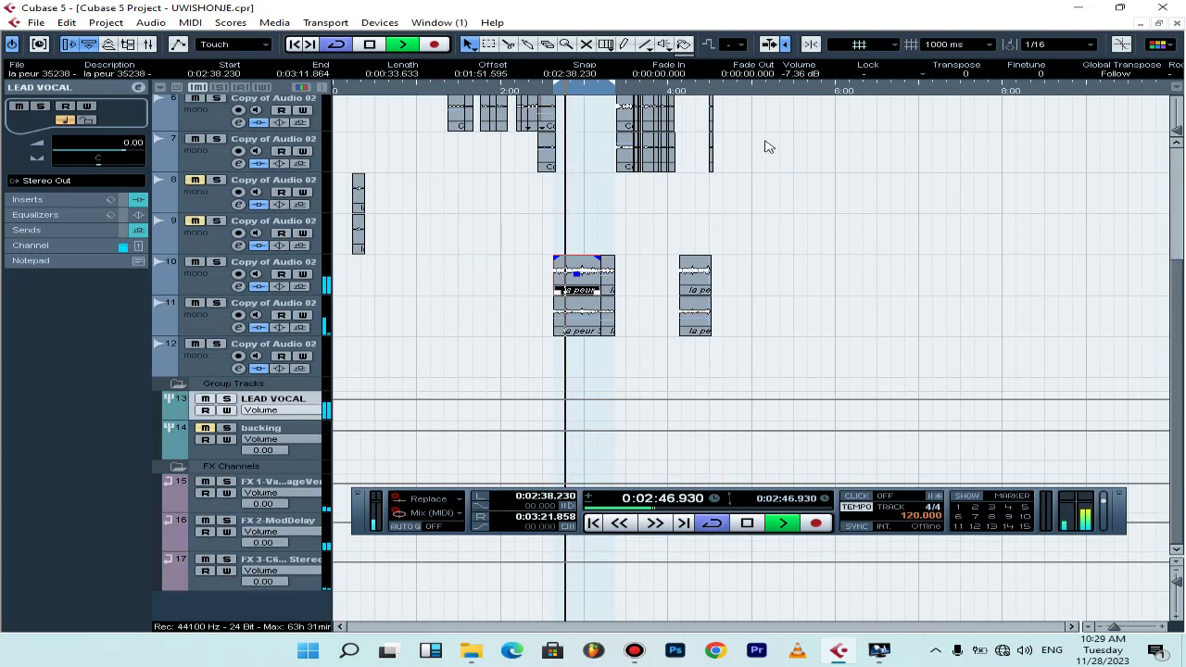
scroll(765, 145, up, 3)
scroll(766, 145, down, 5)
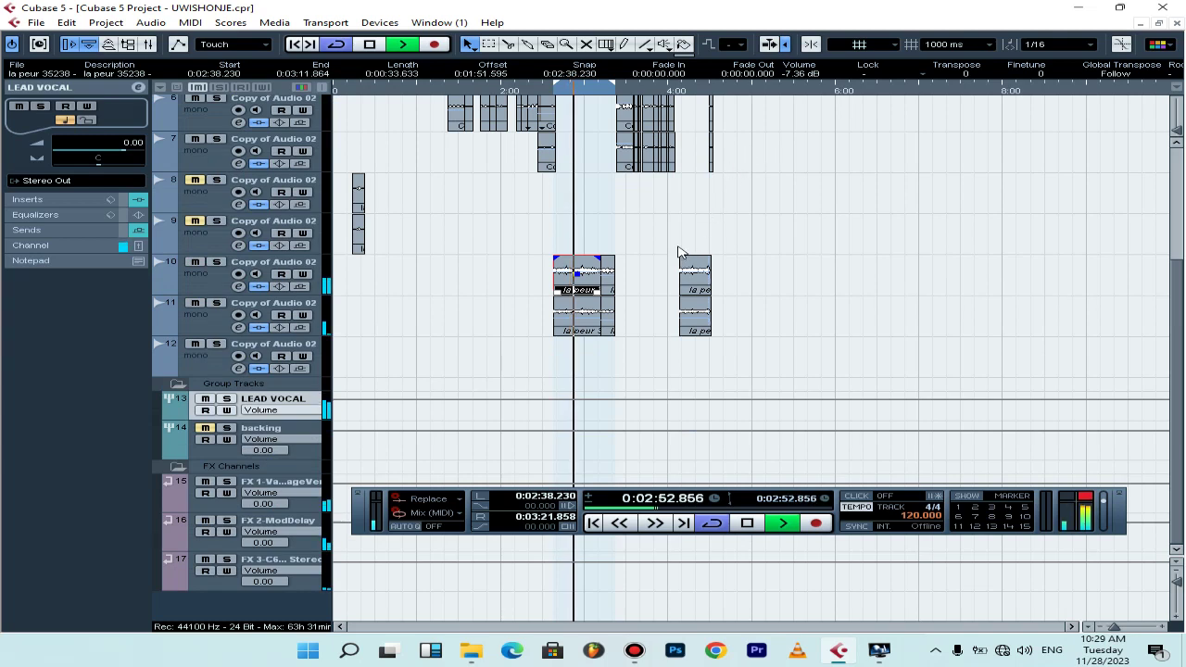
scroll(683, 253, up, 3)
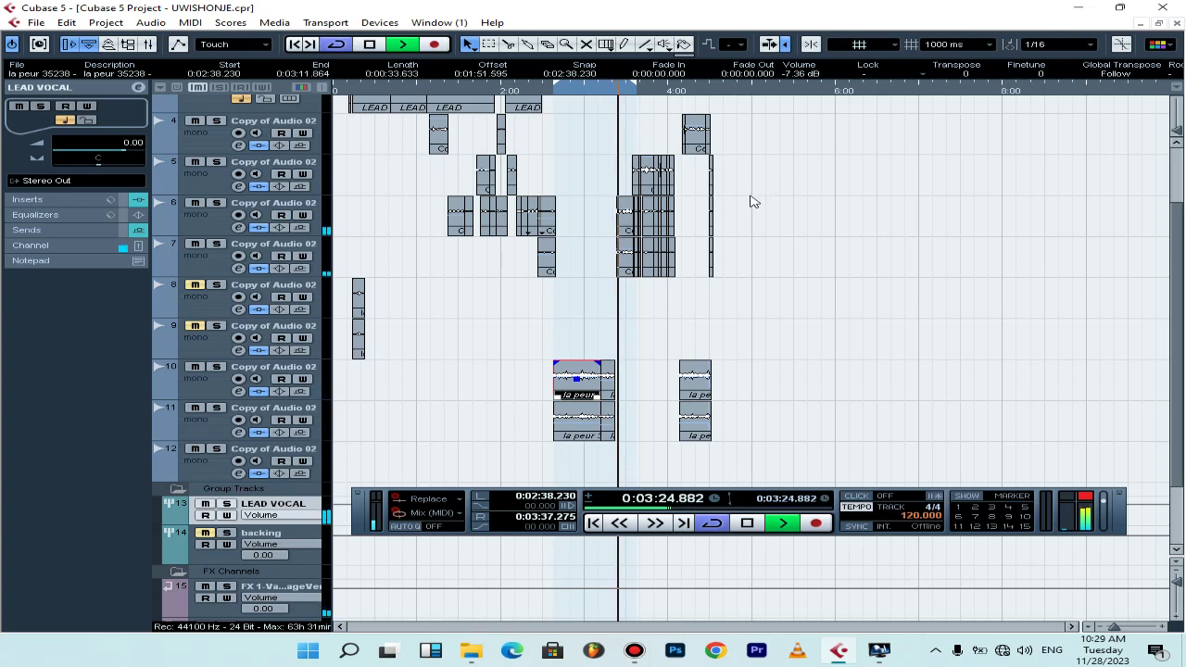
scroll(753, 202, up, 2)
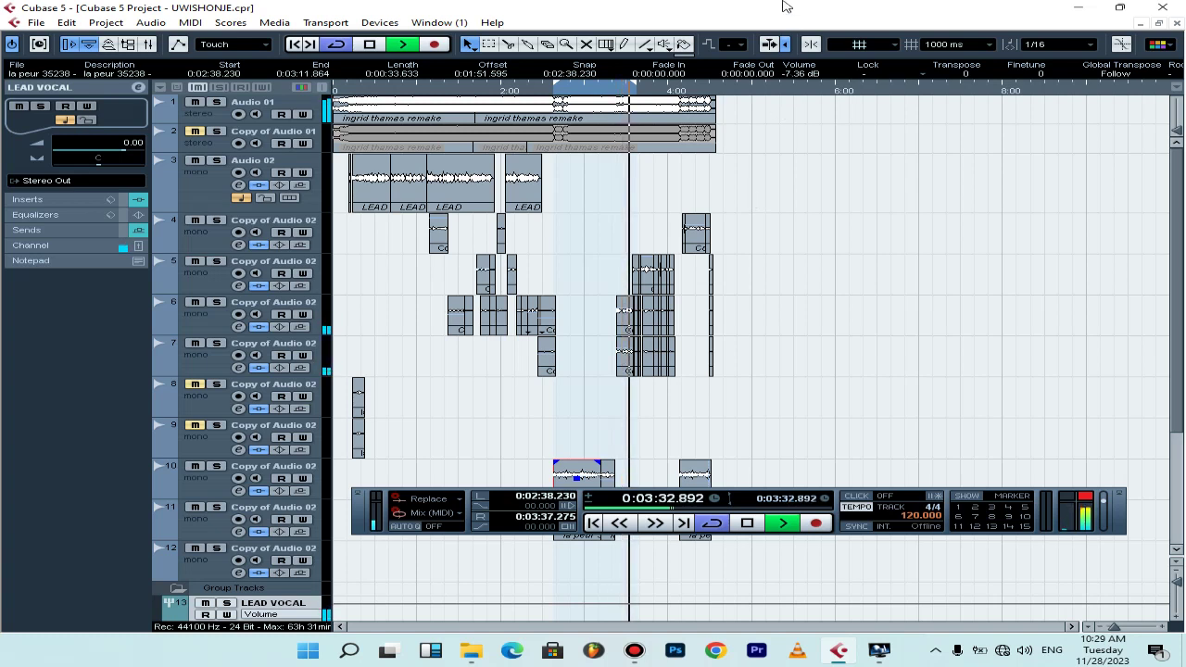
mouse_move(728, 2)
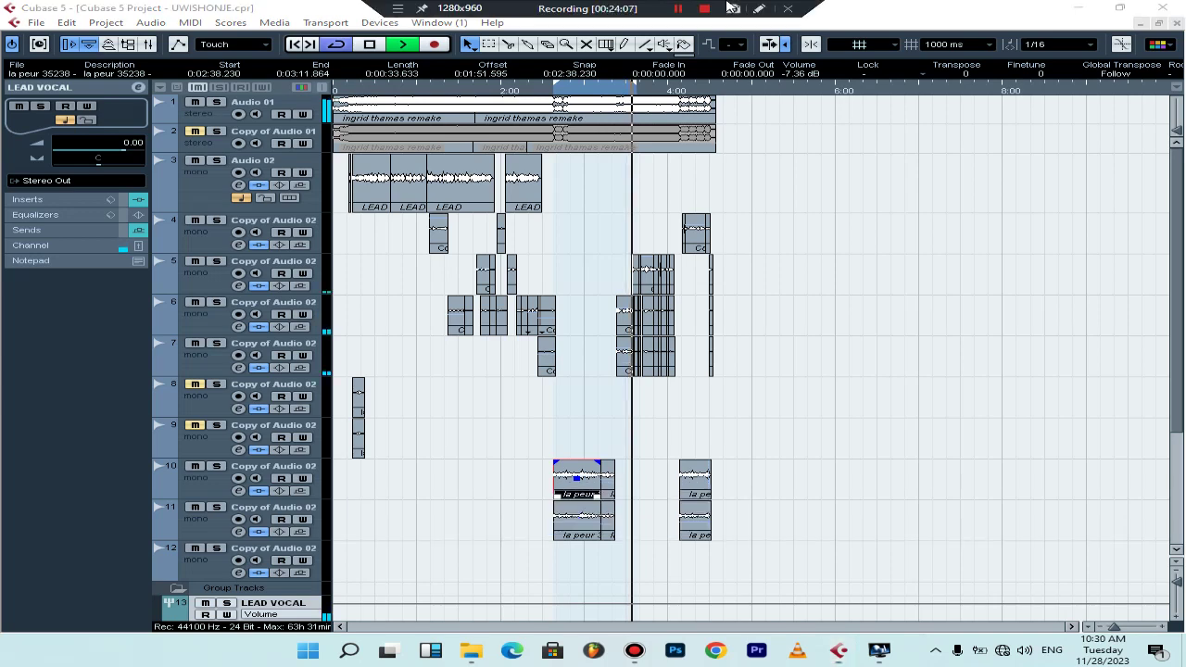